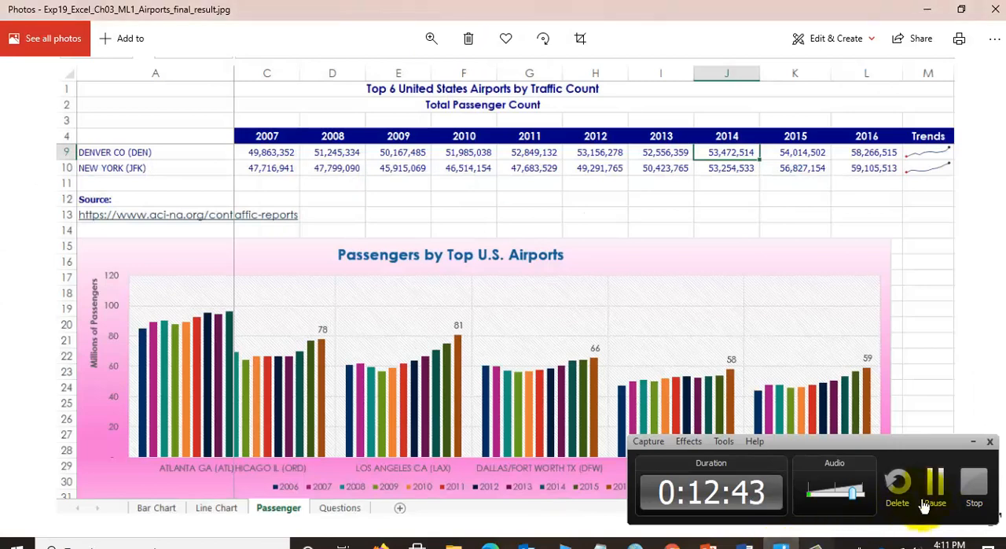
- Close the final result picture and look through all steps of the Airports instructions document in Word
click(972, 441)
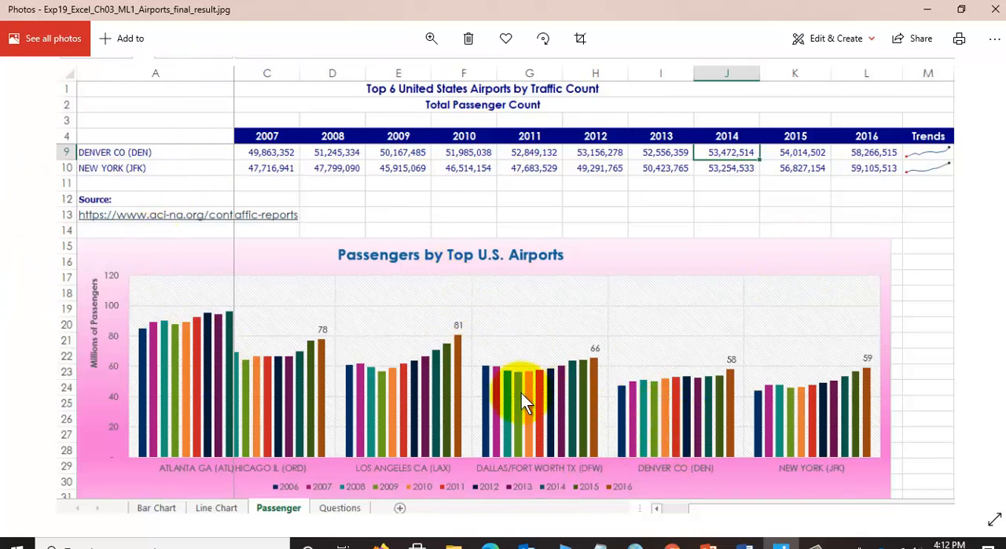
click(995, 11)
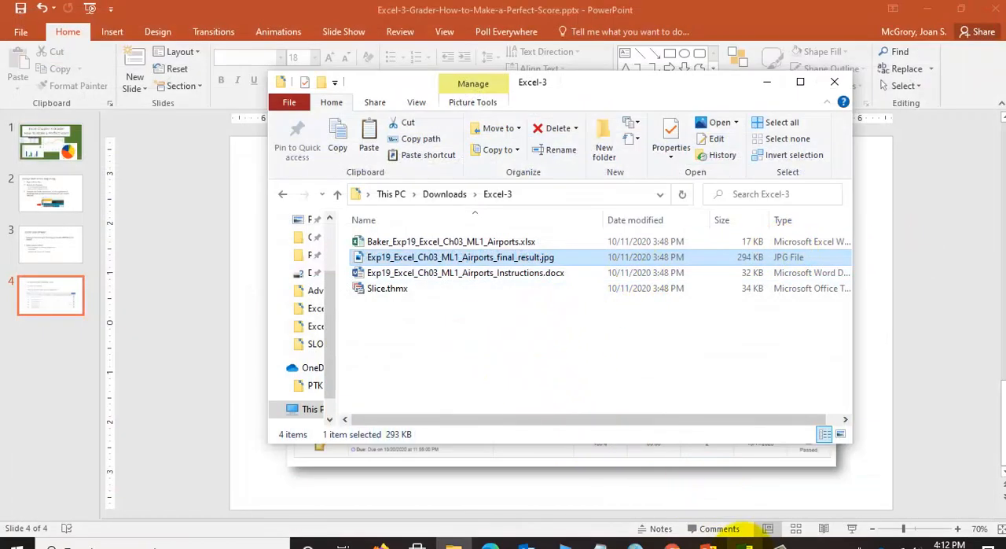
click(744, 542)
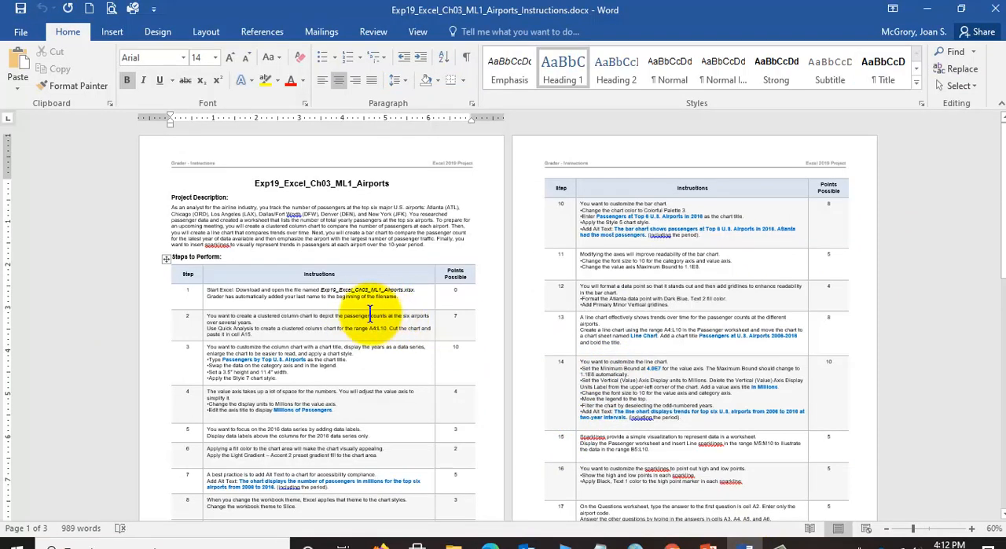
scroll(625, 302, down, 7)
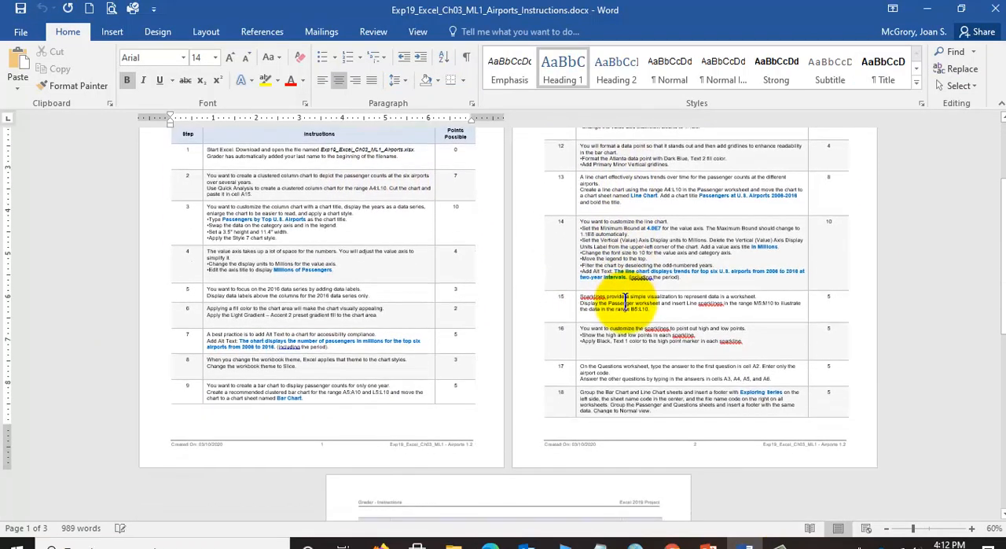
scroll(625, 302, down, 1)
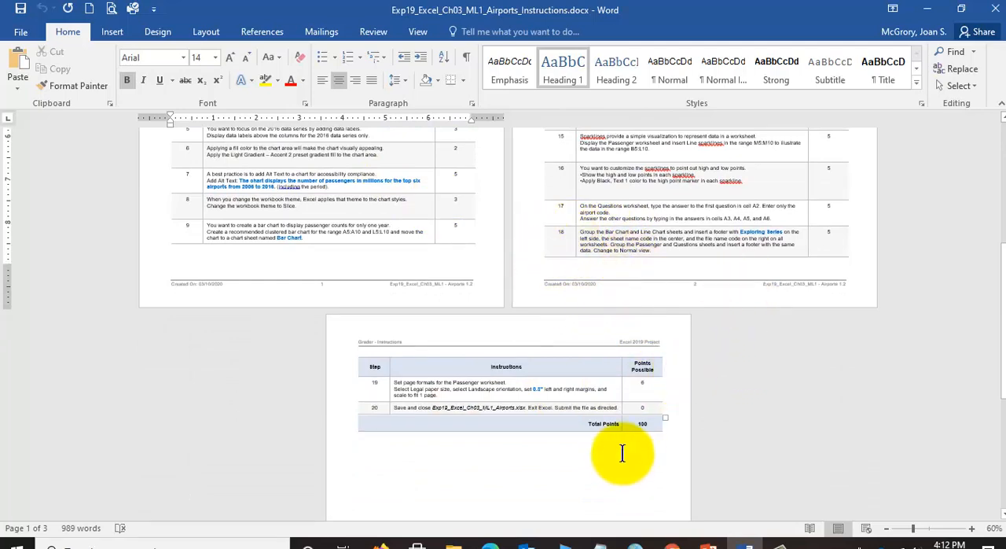
scroll(621, 456, up, 7)
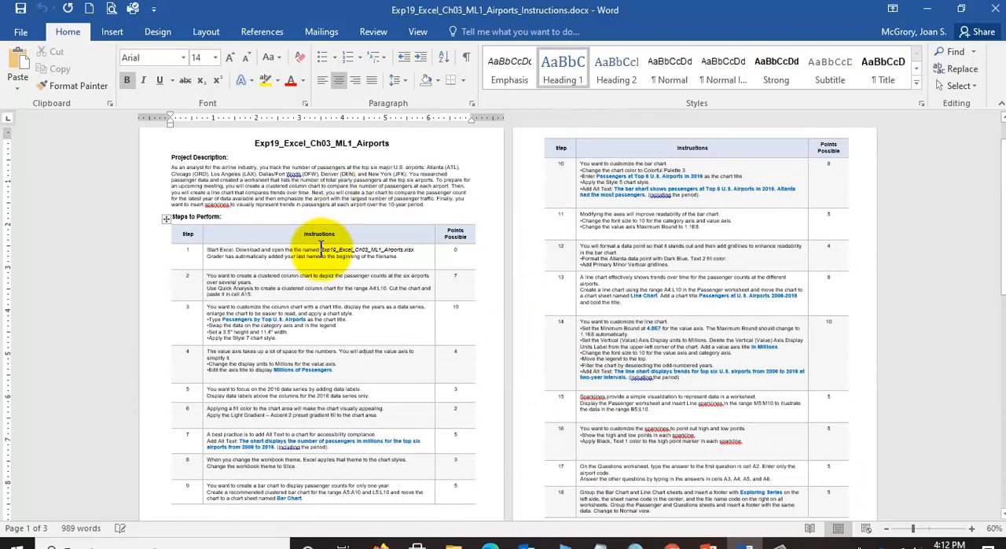
- Enlarge the instructions document to 162% around the steps table and collapse the ribbon
click(321, 253)
click(927, 528)
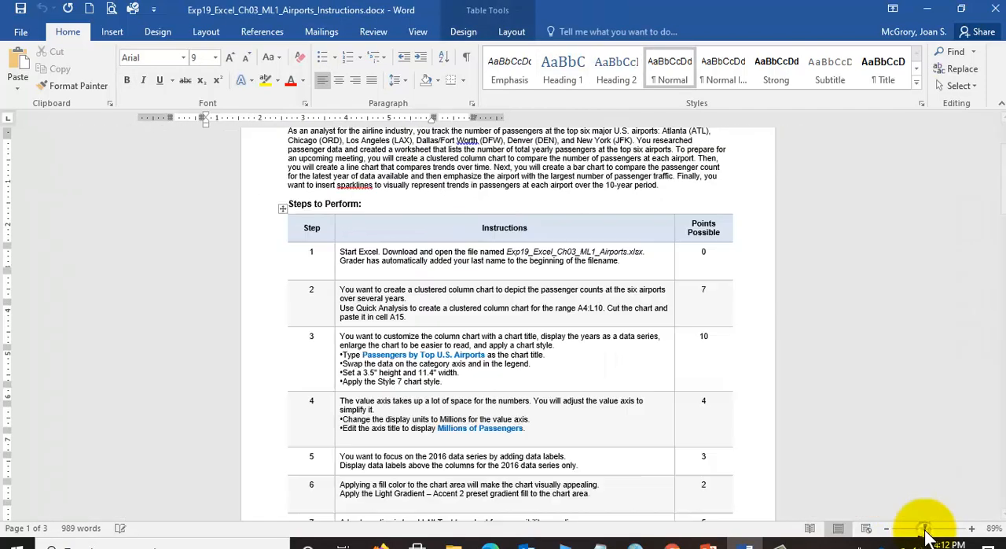
click(932, 528)
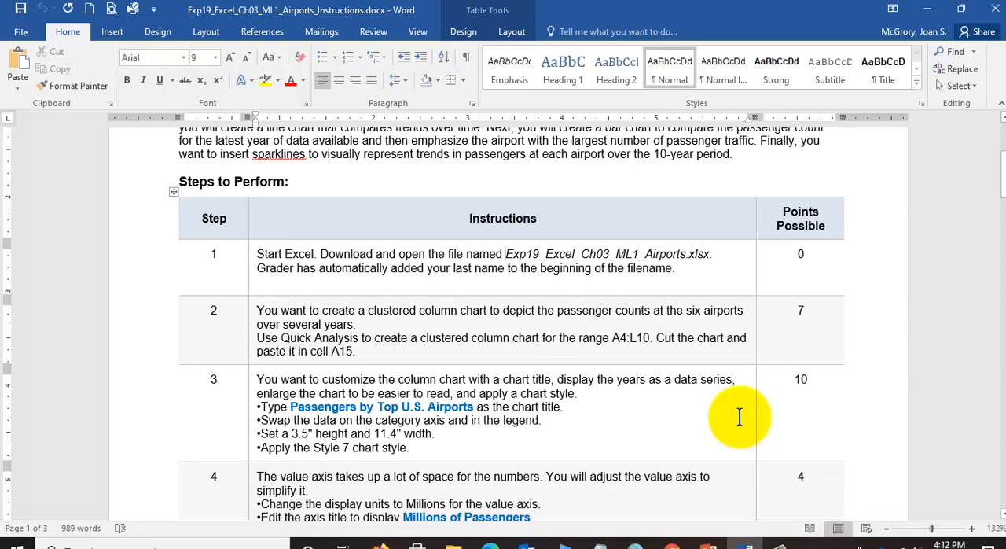
scroll(737, 412, up, 3)
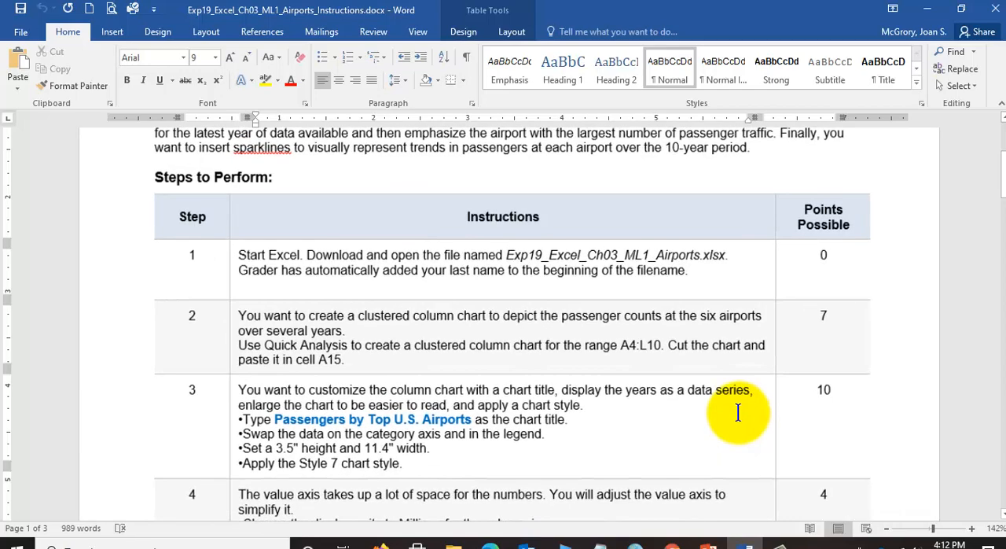
click(998, 104)
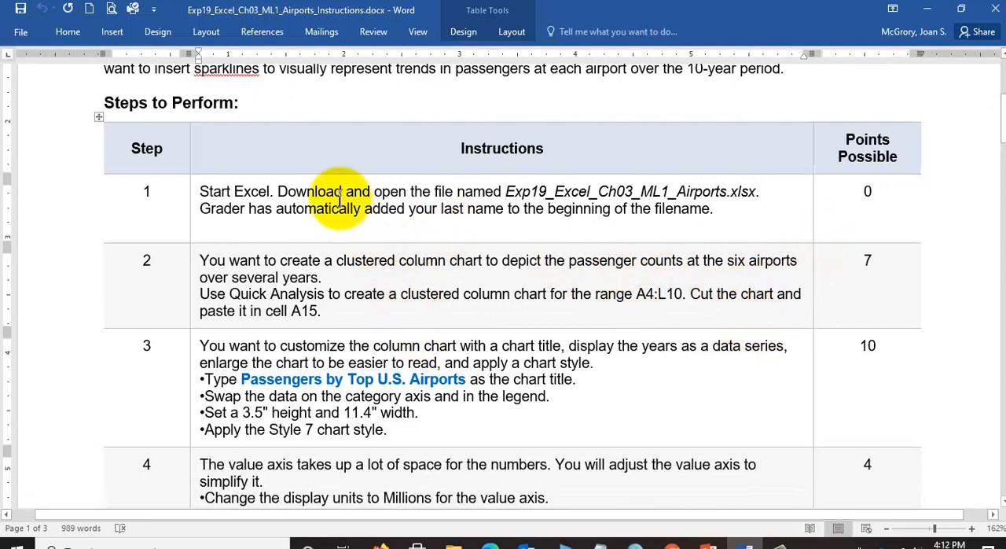
- Open the Baker_Exp19_Excel_Ch03_ML1_Airports.xlsx workbook from the Excel-3 folder and enable editing
click(453, 542)
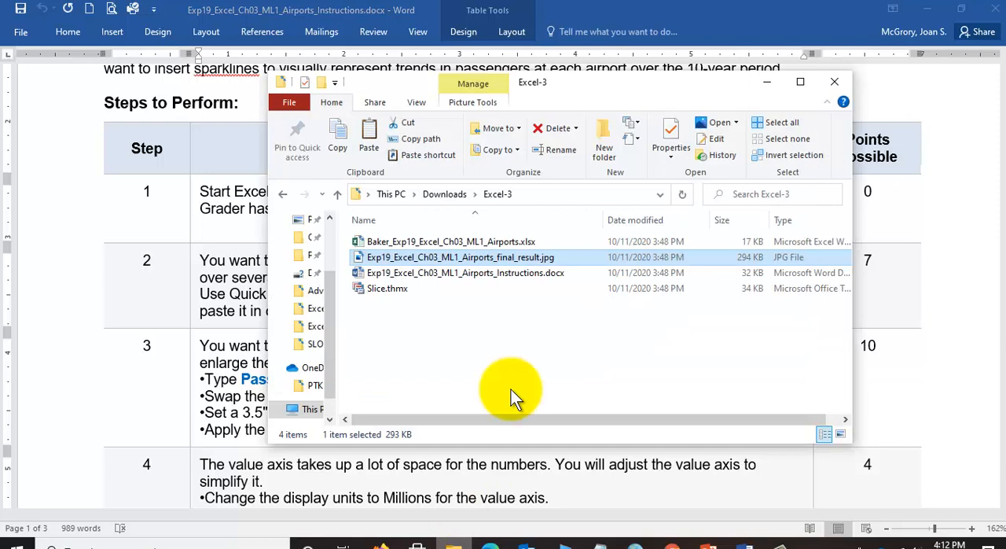
double_click(428, 245)
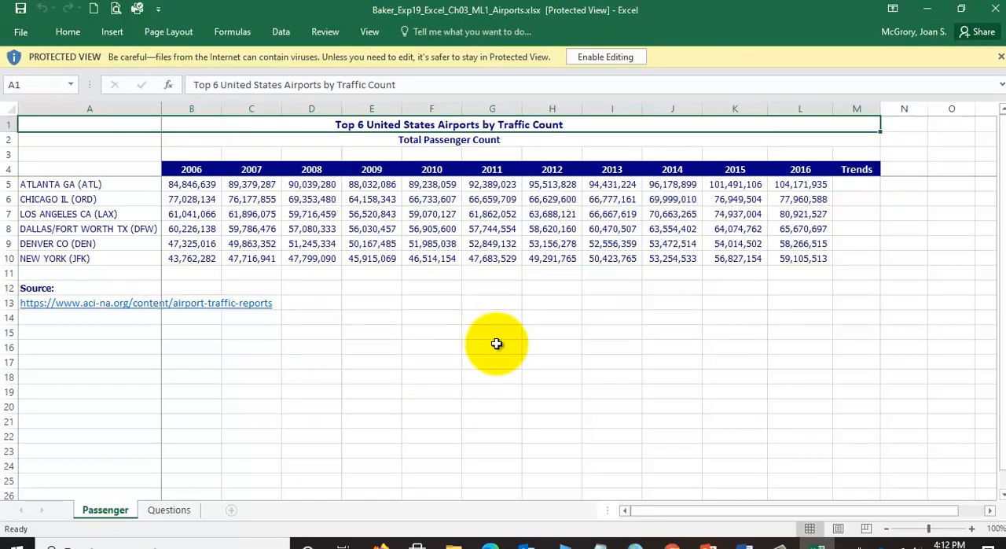
click(599, 58)
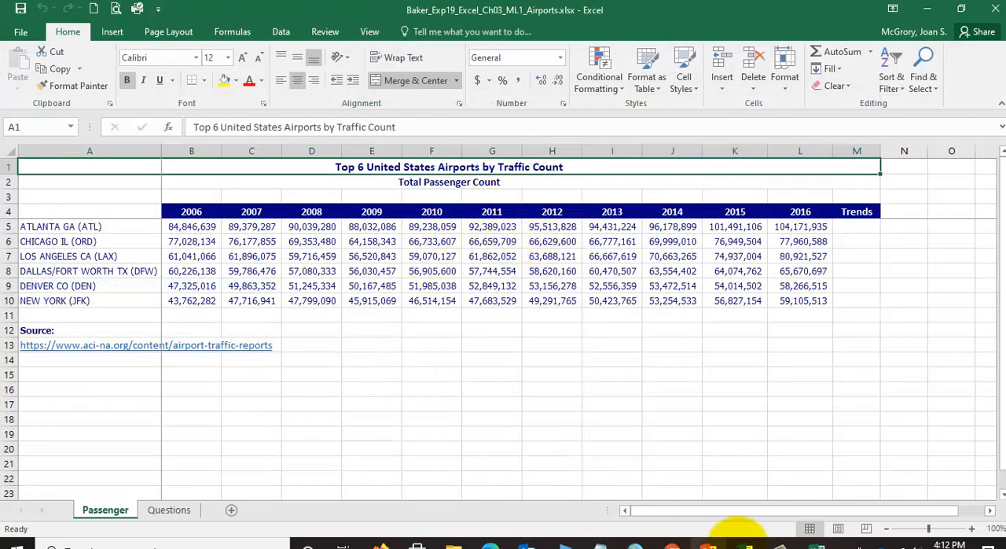
- Read step 2 of the Word instructions, marking the clustered column chart and range A4:L10, and return to the Excel workbook
click(739, 544)
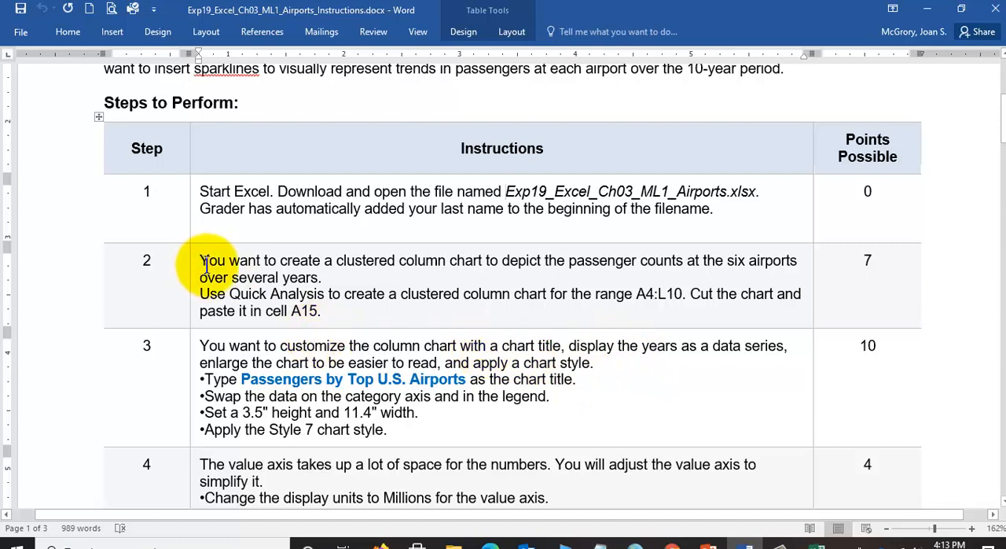
drag(336, 260, 475, 264)
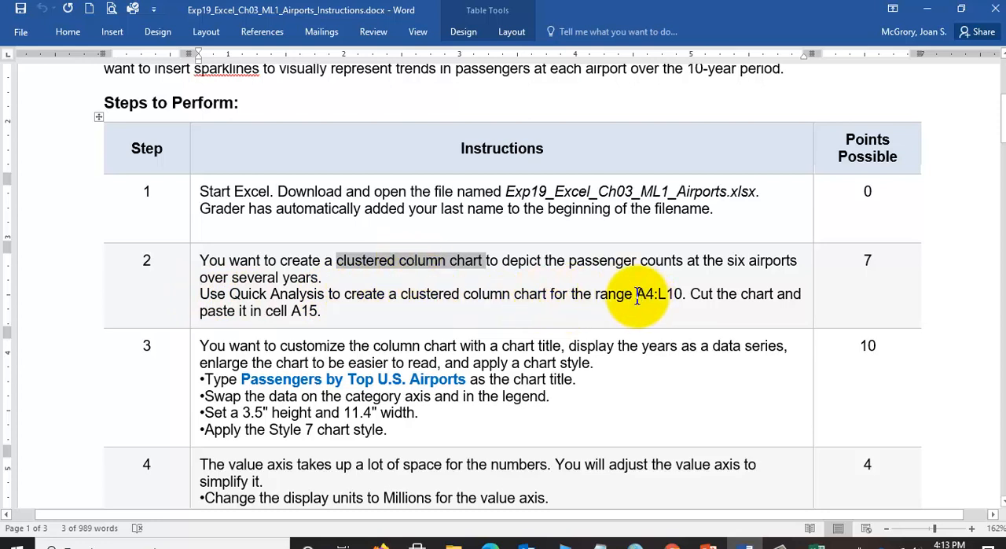
drag(636, 295, 682, 295)
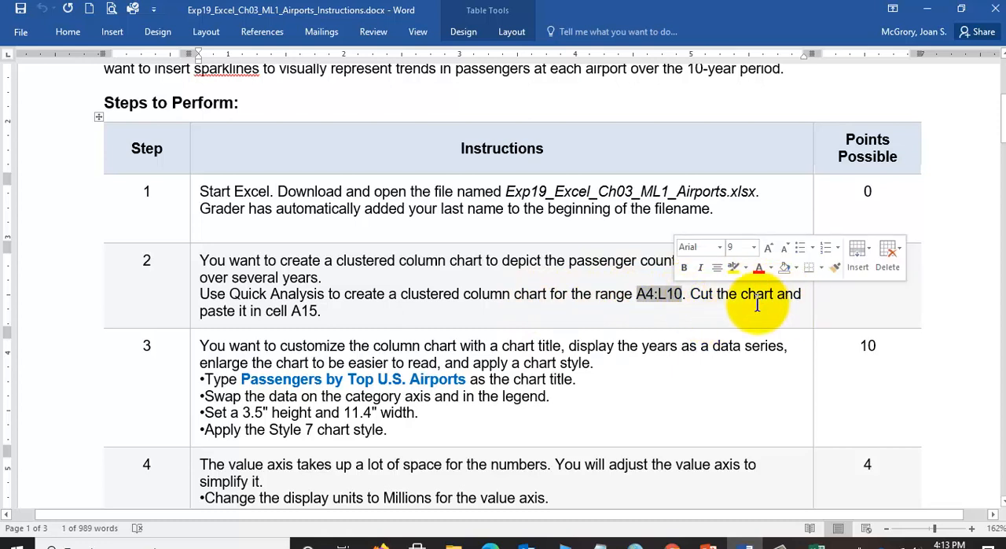
click(298, 293)
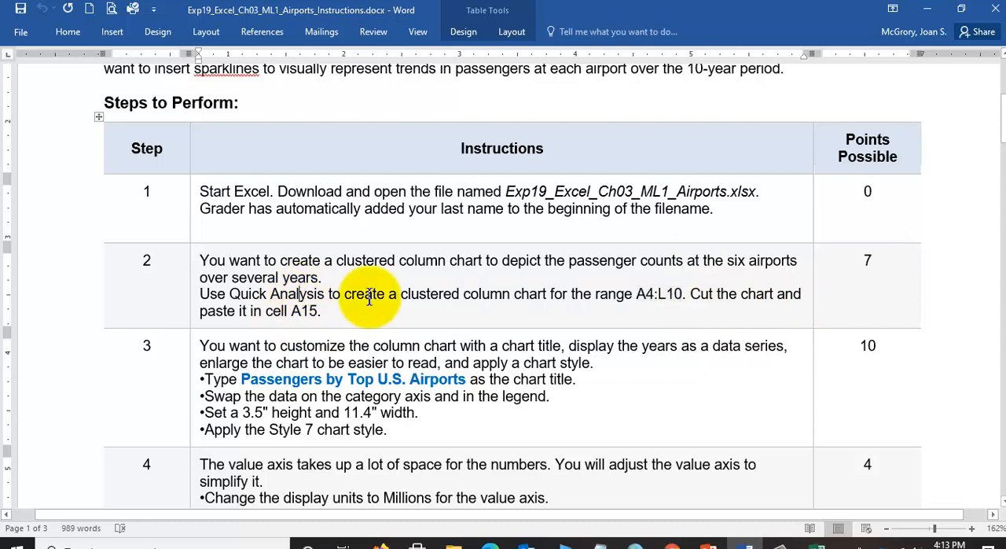
mouse_move(635, 293)
mouse_down()
mouse_move(681, 295)
mouse_move(645, 294)
mouse_up()
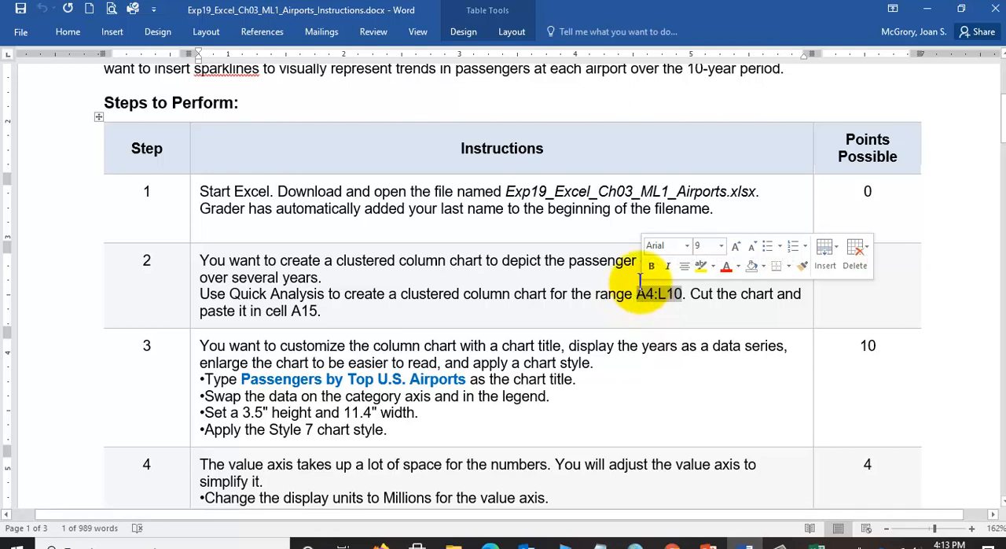
click(643, 316)
click(816, 543)
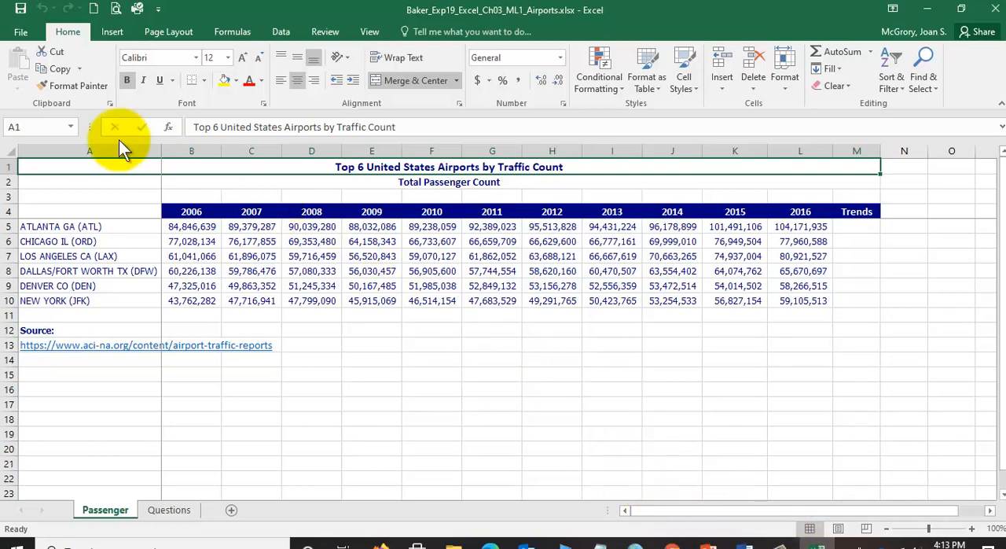
- Try selecting a block of passenger data starting at cell A4 on the Passenger sheet
click(85, 208)
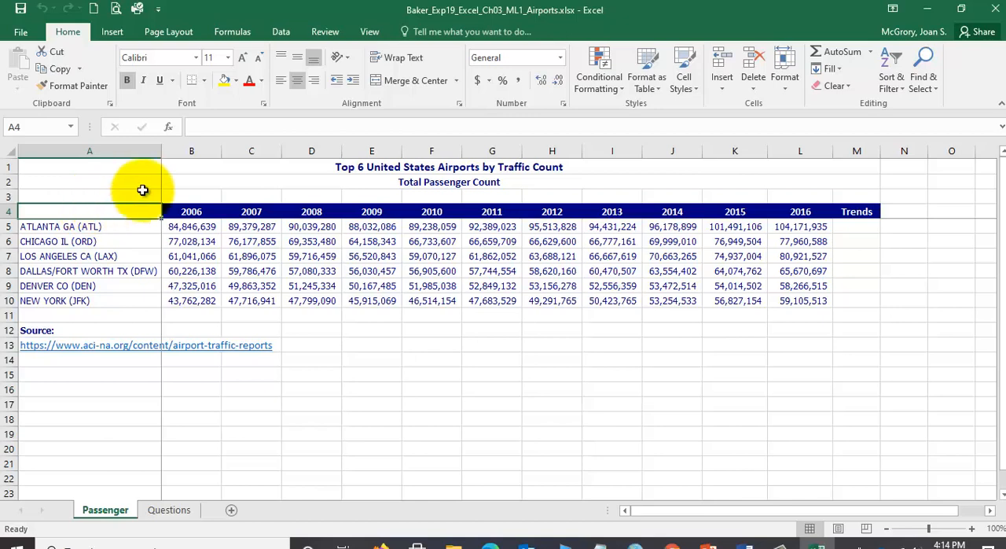
drag(104, 209, 424, 271)
click(424, 270)
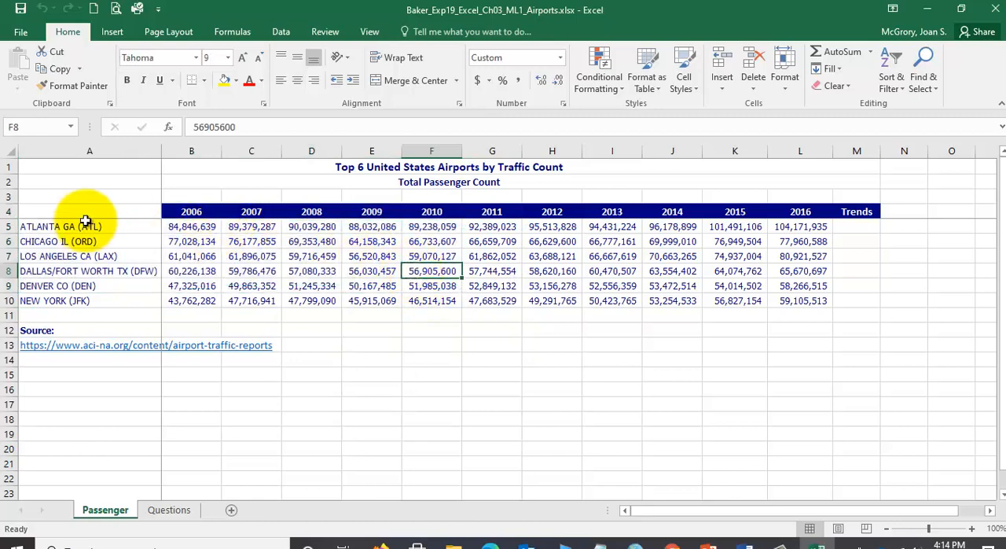
mouse_move(87, 211)
mouse_down()
mouse_move(587, 288)
mouse_move(403, 252)
mouse_up()
click(408, 256)
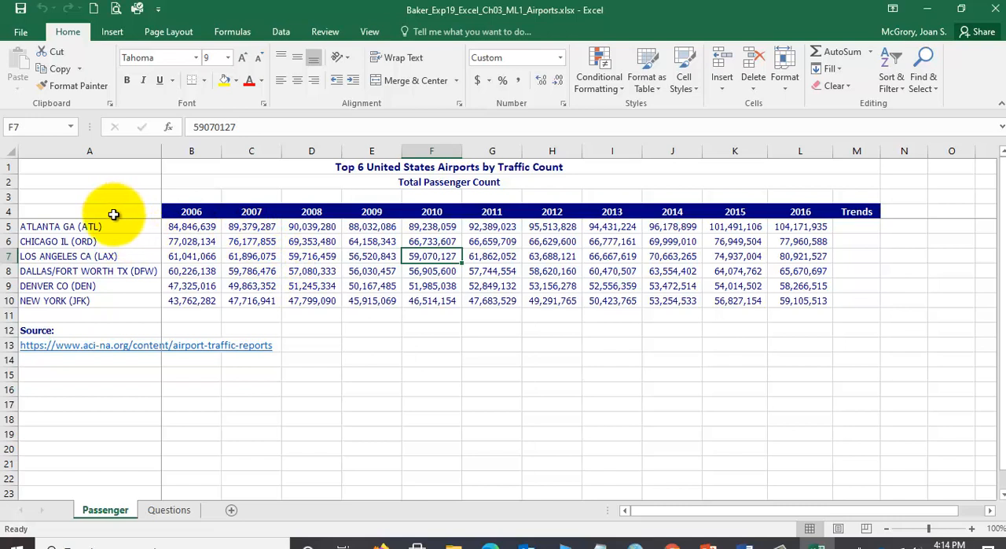
- Select cell A4 on the Passenger sheet and extend the selection cell by cell to A4:D8
click(114, 213)
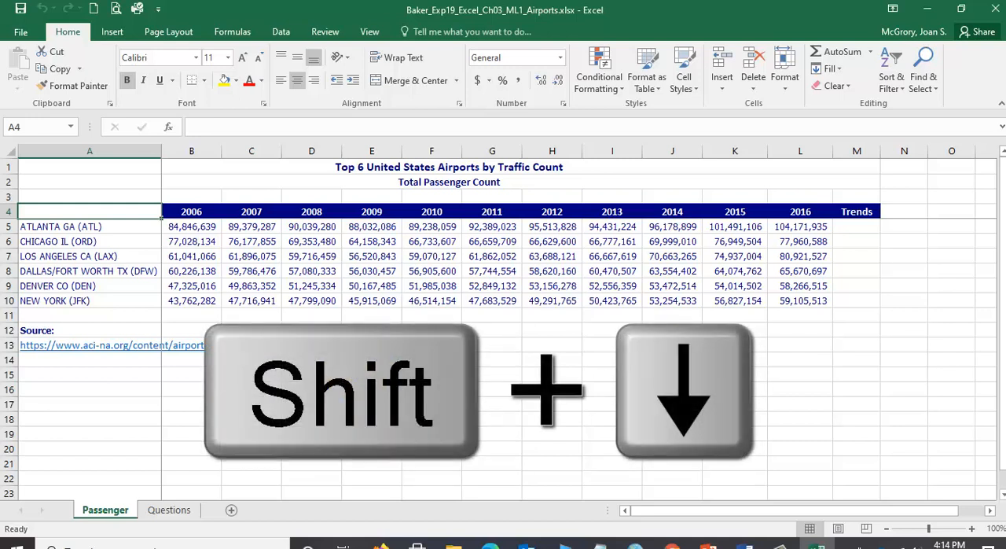
key(shift+Down)
key(shift+Down)
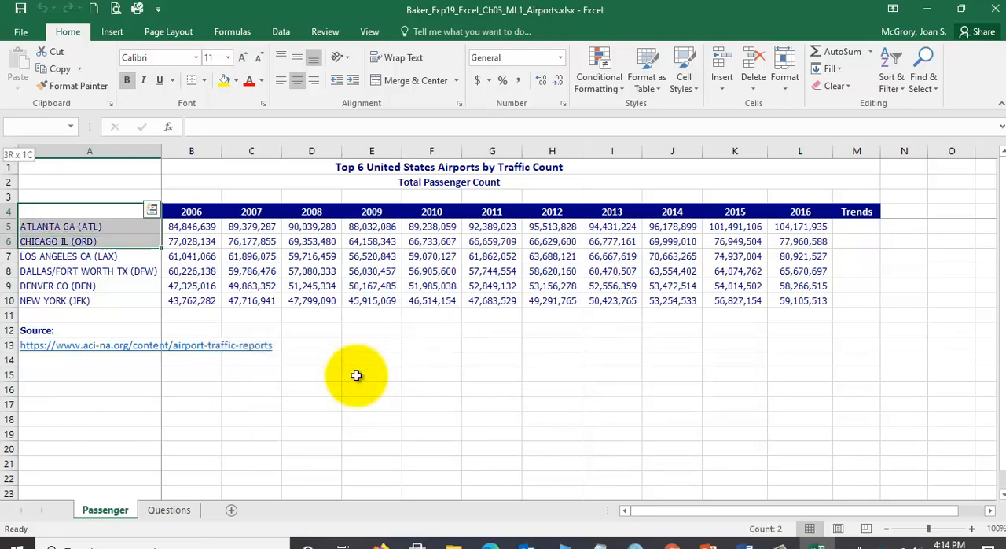
key(shift+Right)
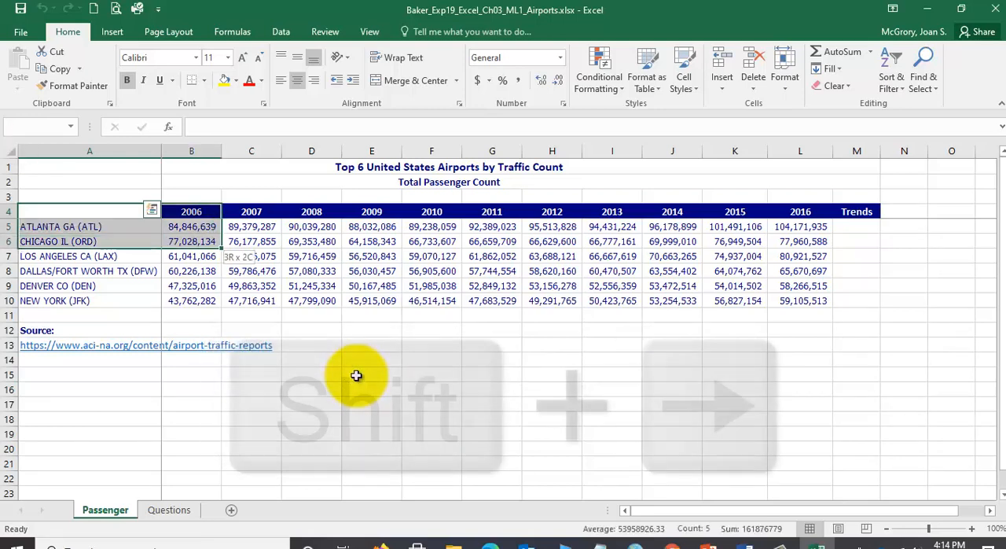
key(shift+Down)
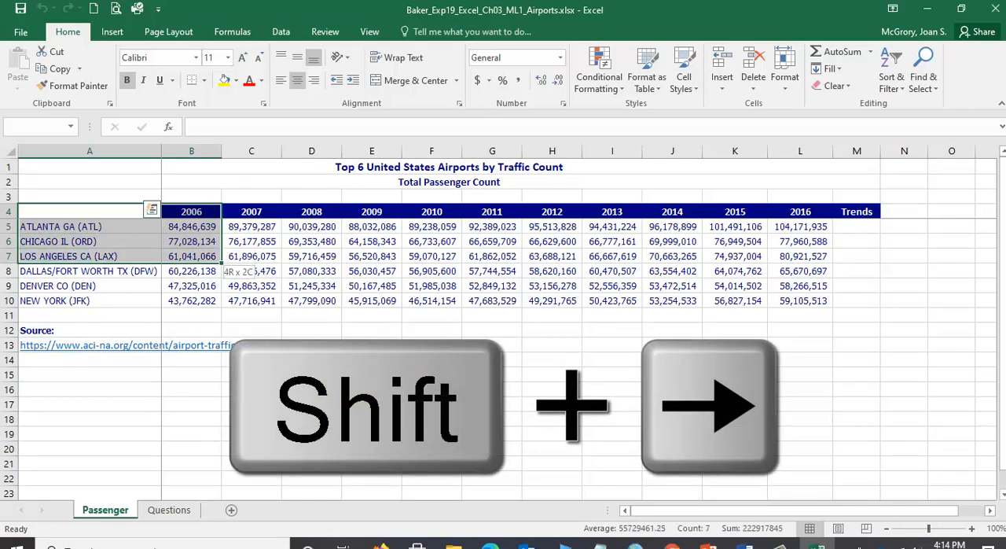
key(shift+Right)
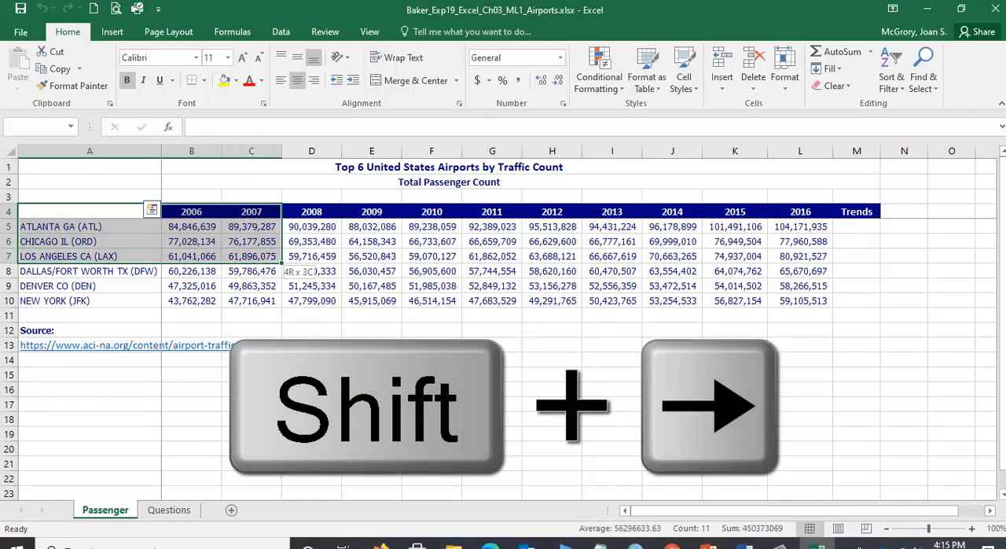
key(shift+Left)
key(shift+Right)
key(shift+Down)
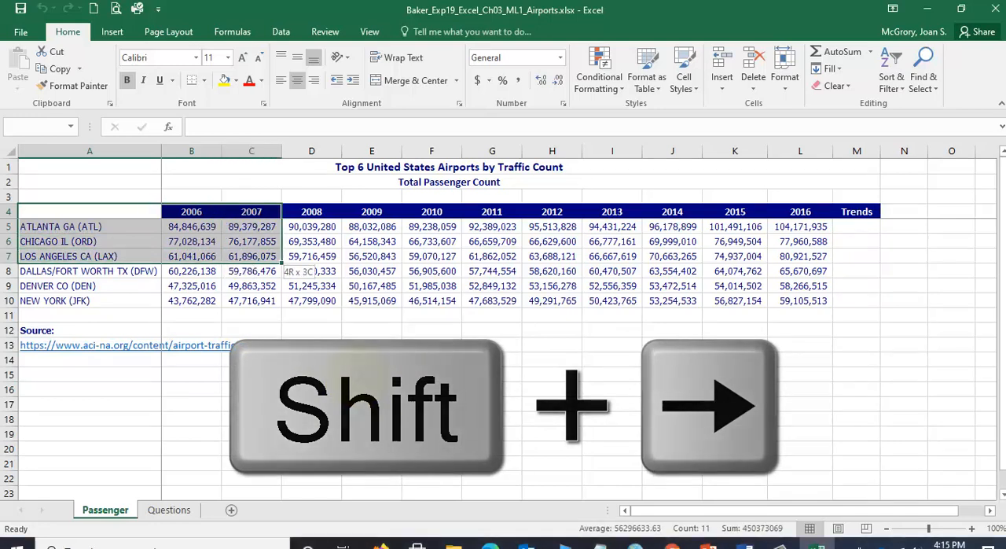
key(shift+Right)
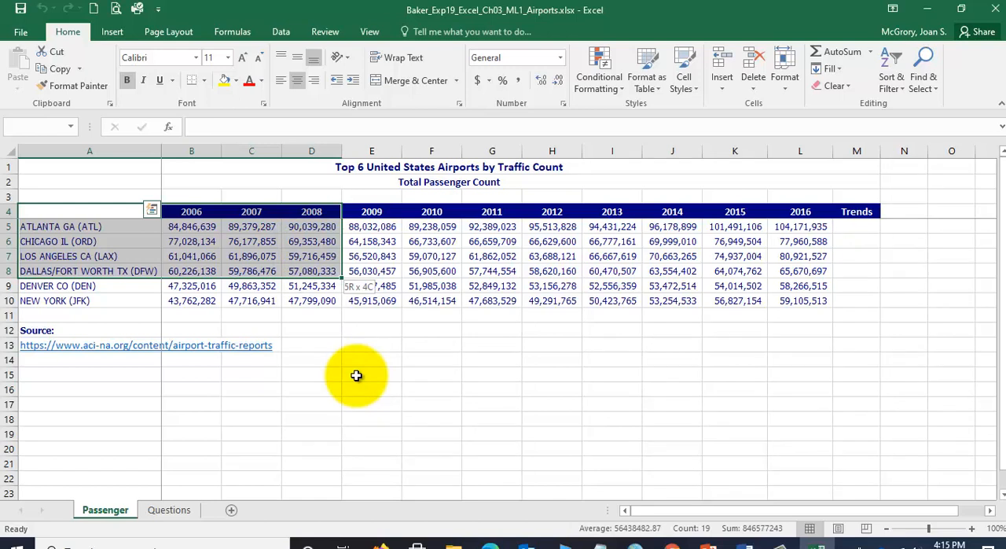
- Widen the selection to A4:F8 and narrow it back to A4:D8
key(shift+Right)
key(shift+Right)
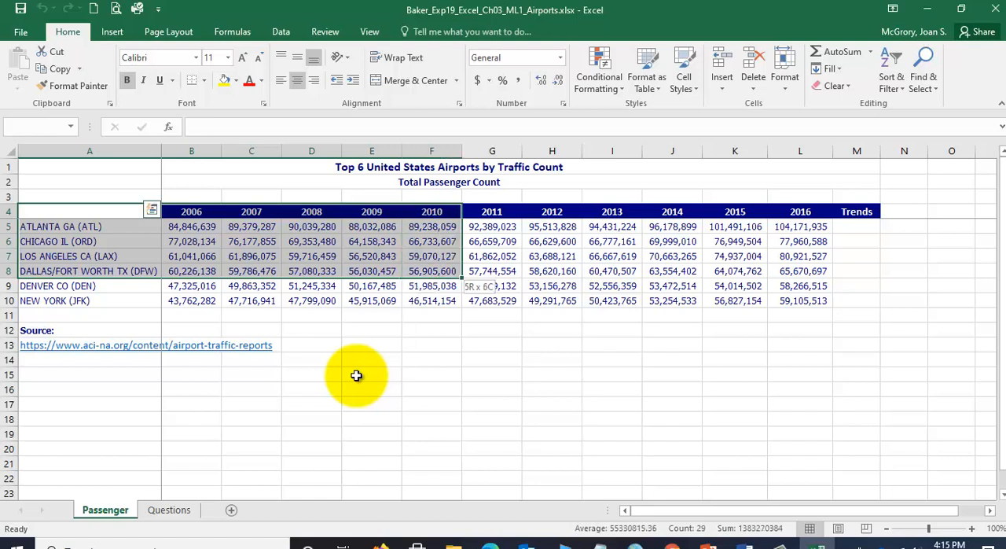
key(shift+Left)
key(shift+Left)
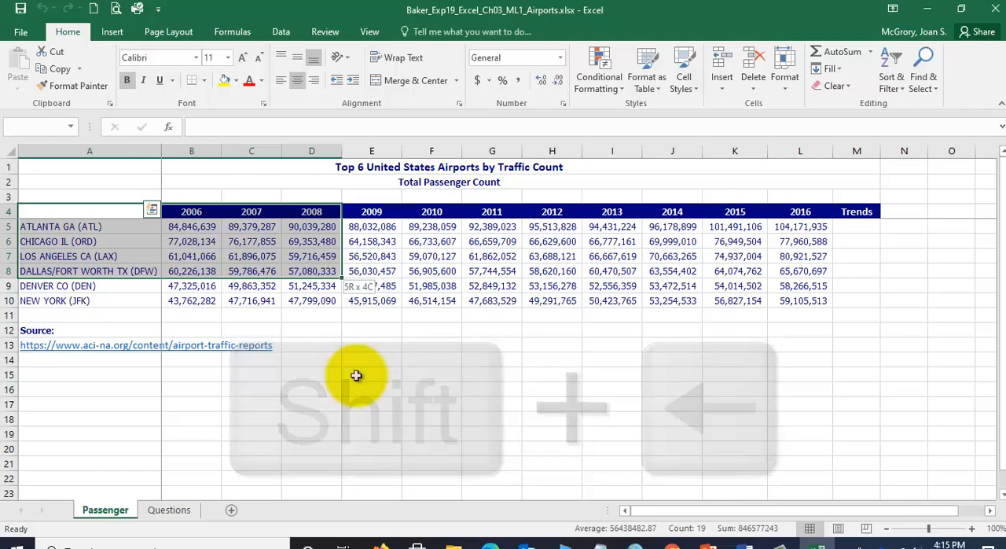
- Extend the selection down to row 9 and shrink it upward to A4:D4
key(shift+Down)
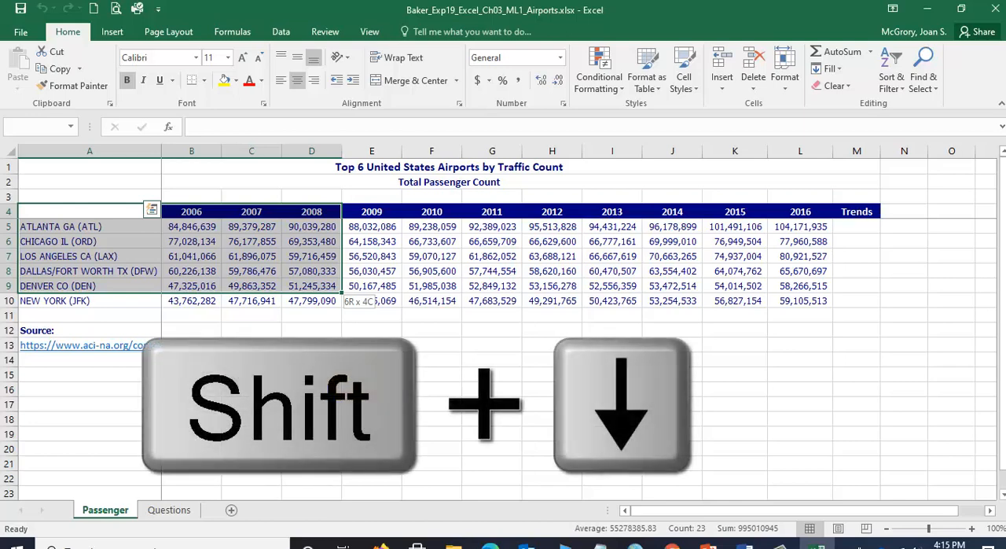
key(shift+Up)
key(shift+Up)
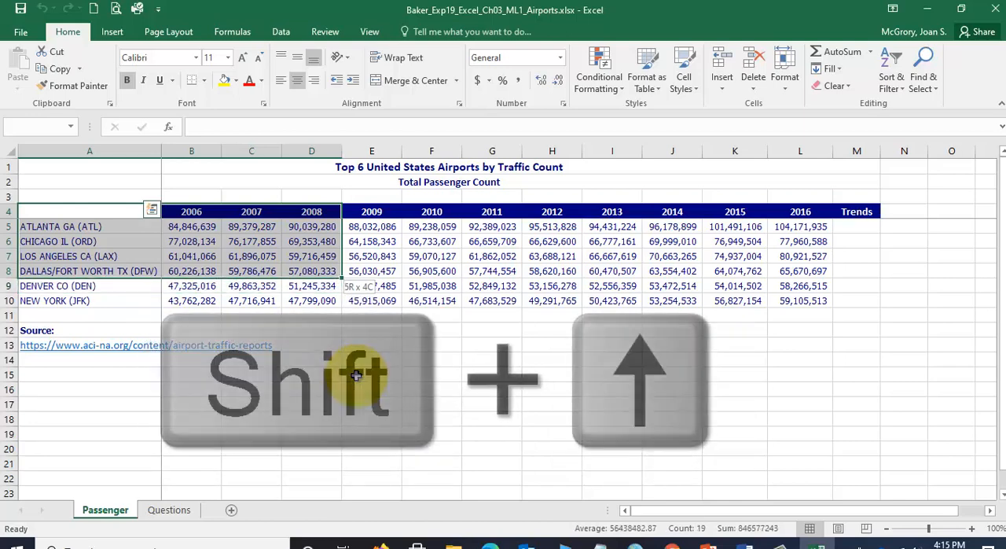
key(shift+Up)
key(shift+Up)
key(shift+Up)
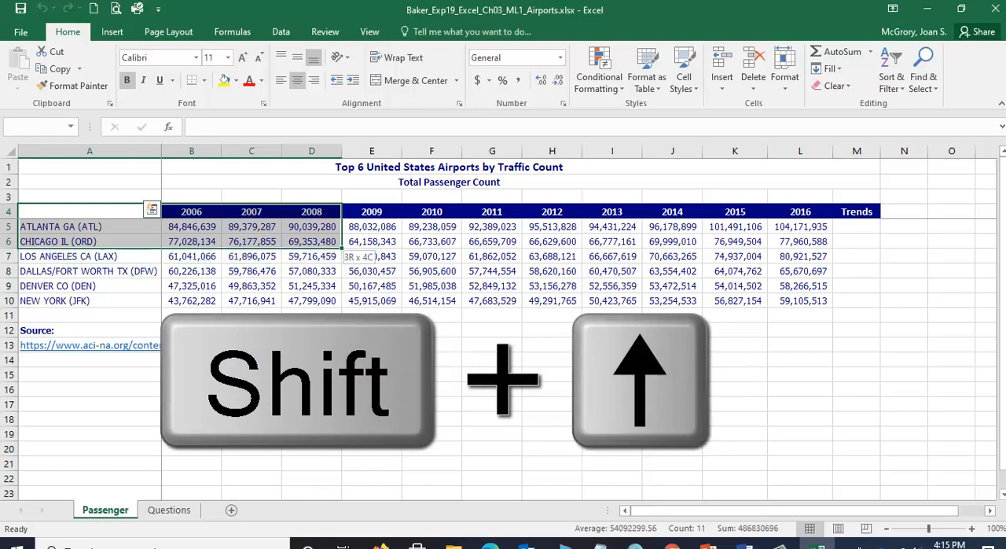
key(shift+Up)
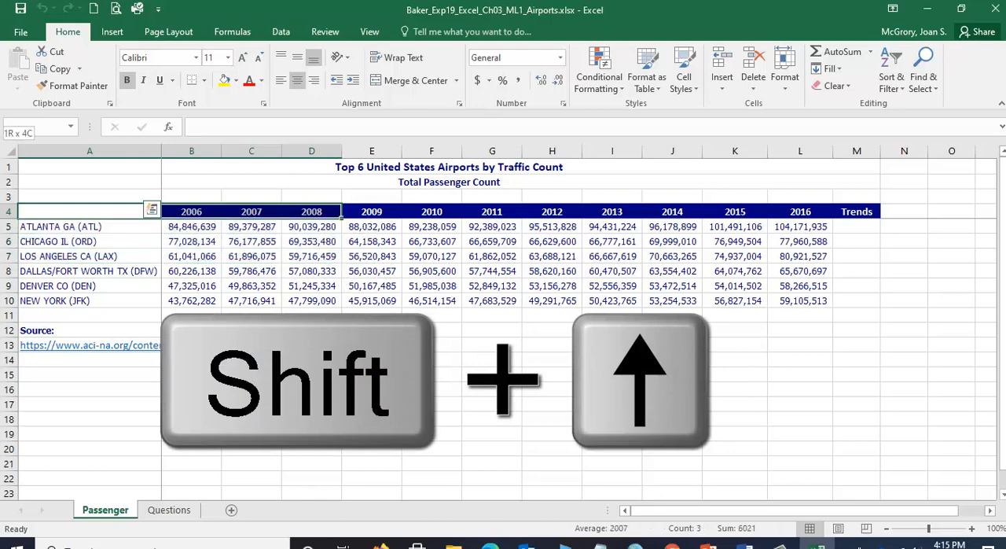
- Extend the selection above row 4, bring it back down to A4:M7, and drop it by selecting cell A9
key(shift+Up)
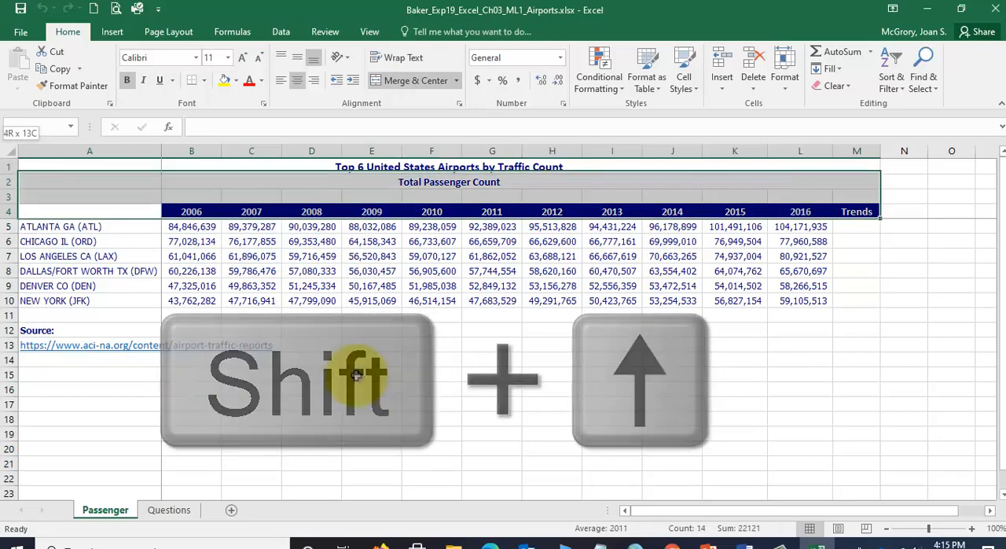
key(shift+Up)
key(shift+Down)
key(shift+Down)
key(shift+Down)
key(shift+Down)
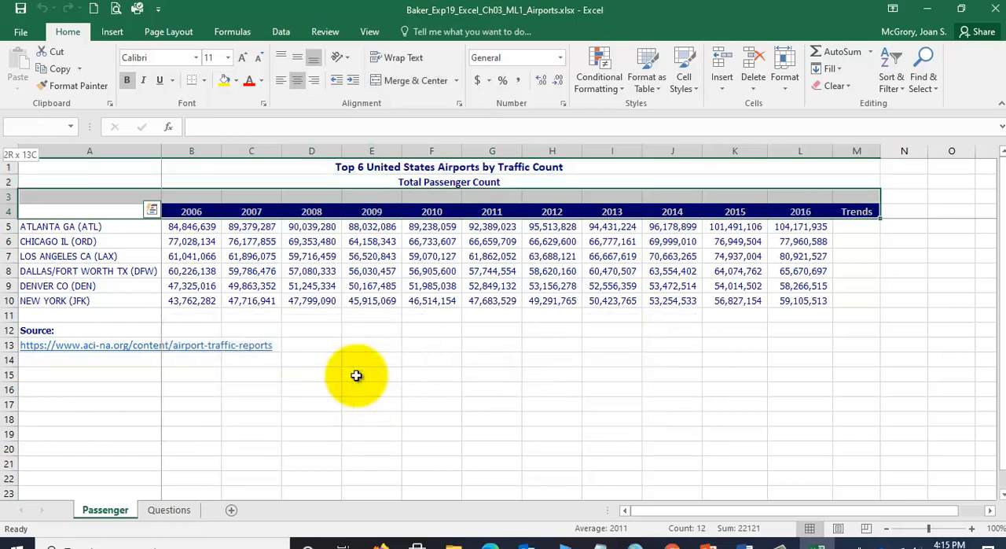
key(shift+Down)
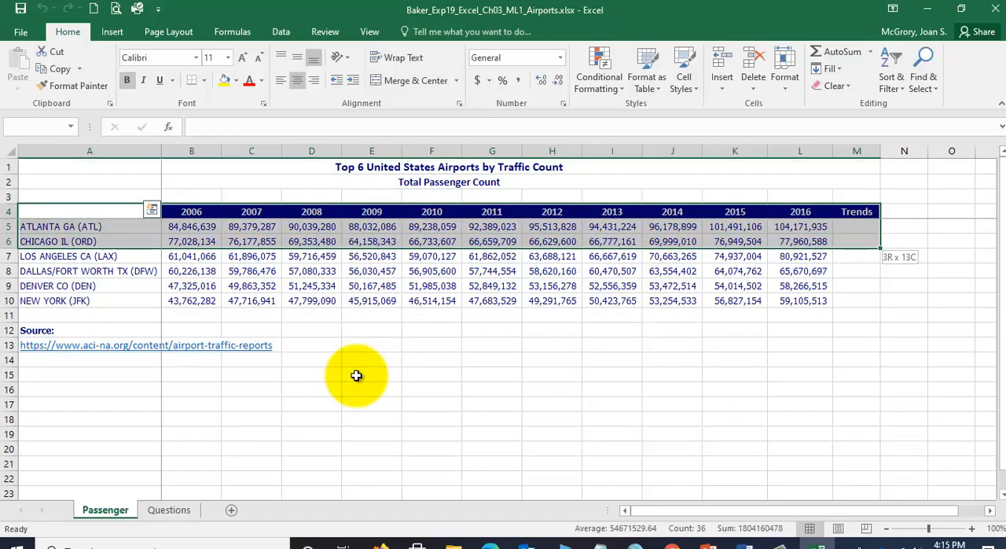
key(shift+Down)
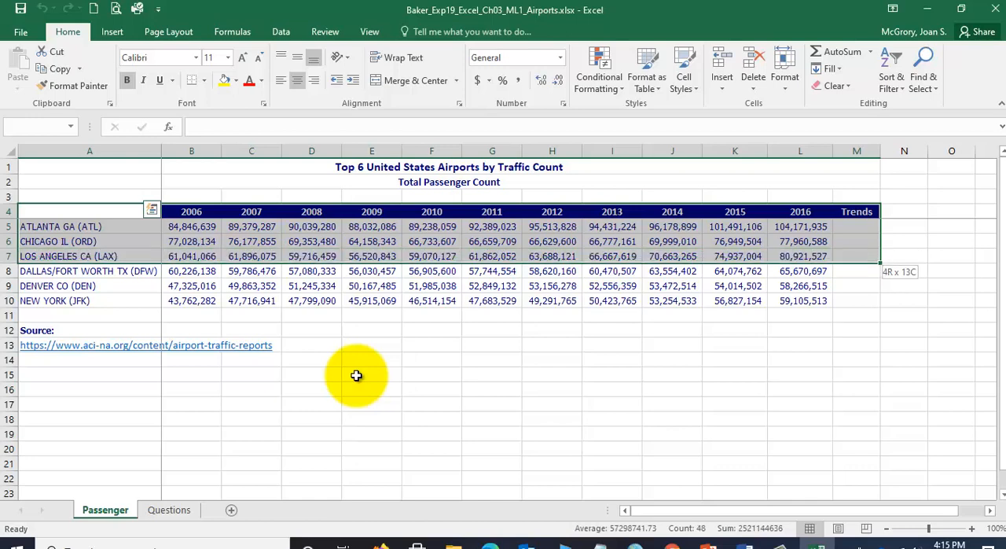
click(149, 286)
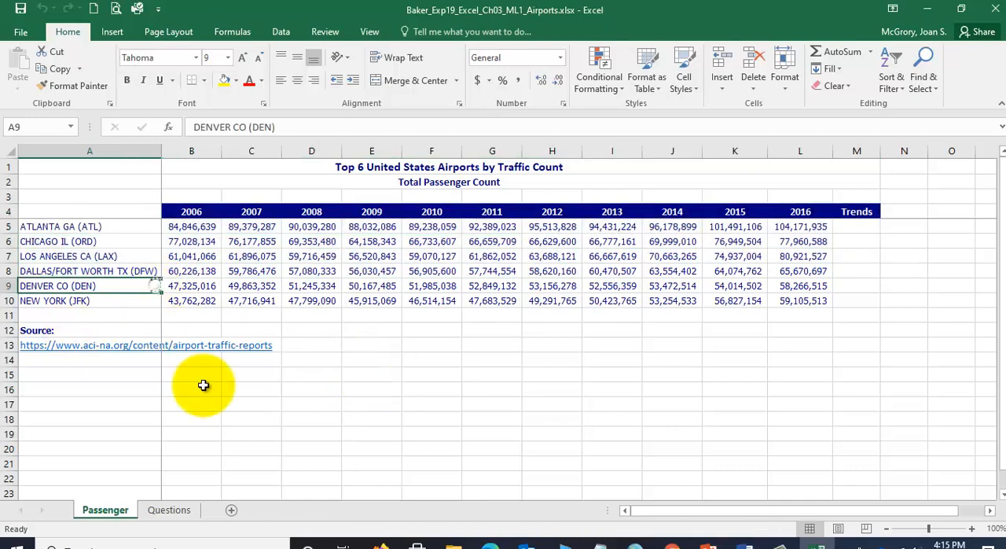
- Select the passenger data range A4:L10 starting from cell A4, leaving out the Trends column
click(94, 210)
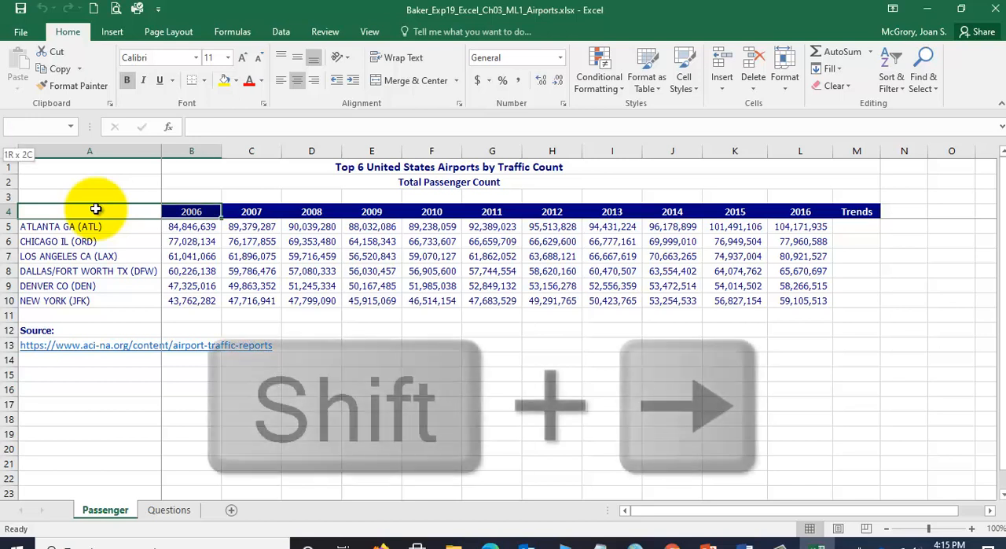
key(shift+Right)
key(shift+Right)
key(shift+Right)
key(shift+Right)
key(shift+Right)
key(shift+Right)
key(shift+Right)
key(shift+Right)
key(shift+Right)
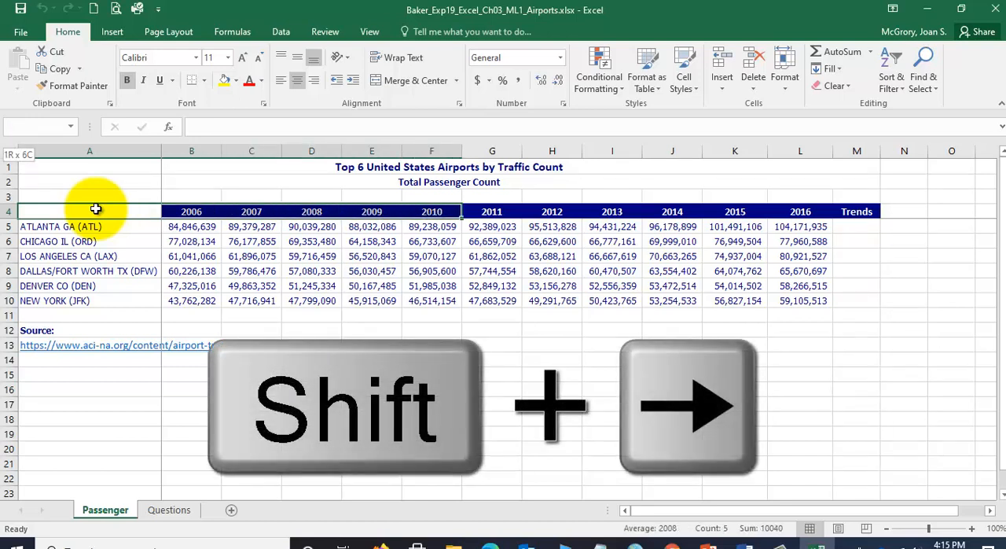
key(shift+Right)
key(shift+Right)
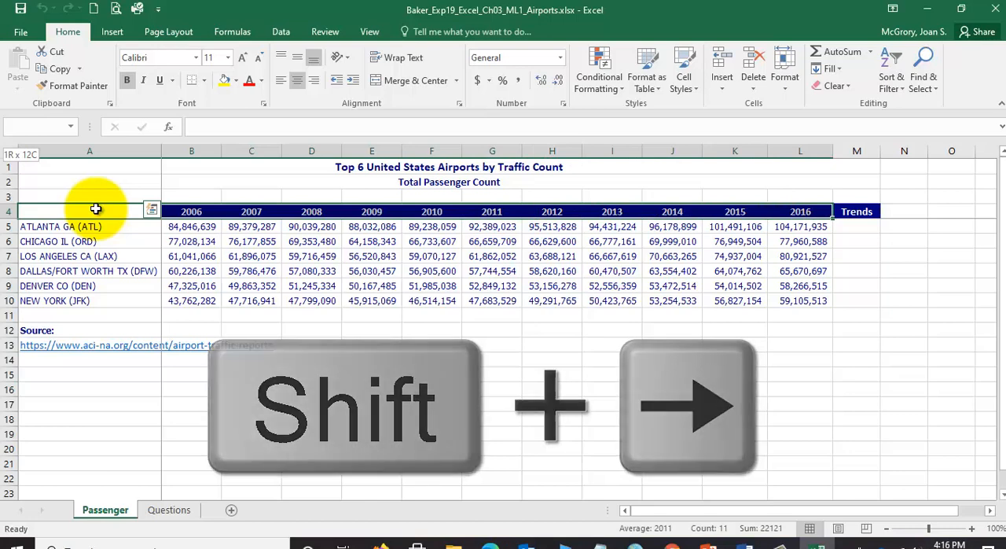
key(shift+Down)
key(shift+Down)
key(shift+Down)
key(shift+Down)
key(shift+Down)
key(shift+Down)
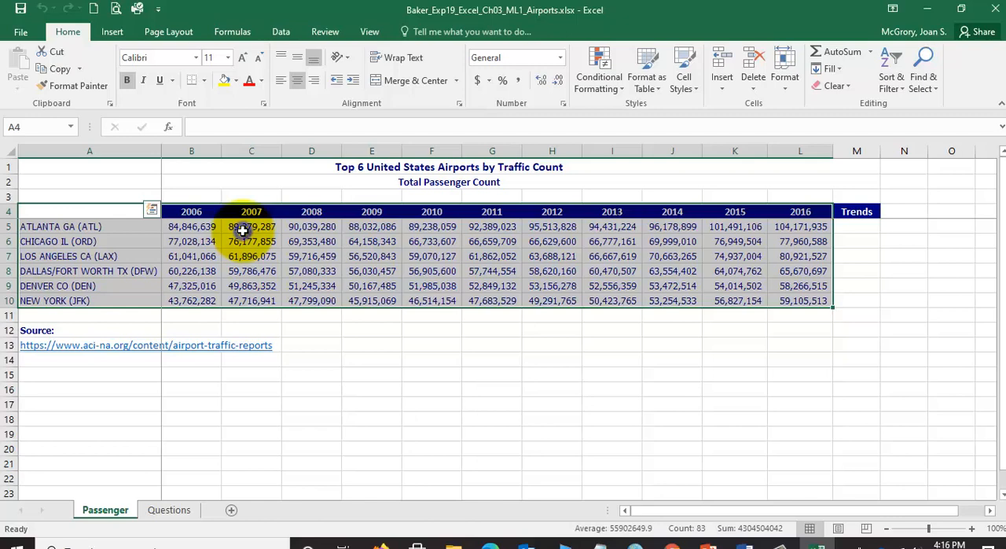
- Create a clustered column chart from the selected range with Quick Analysis
right_click(243, 229)
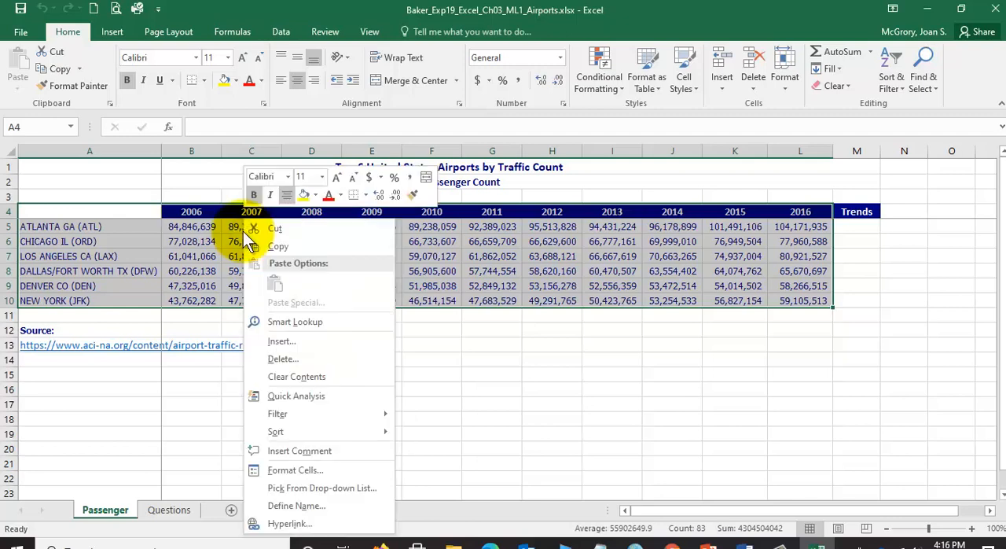
click(300, 396)
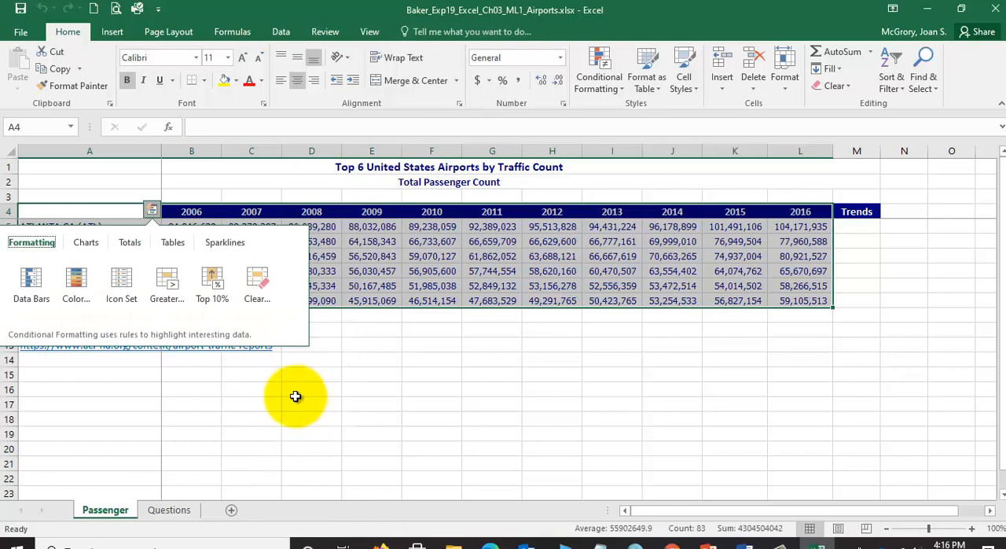
click(87, 245)
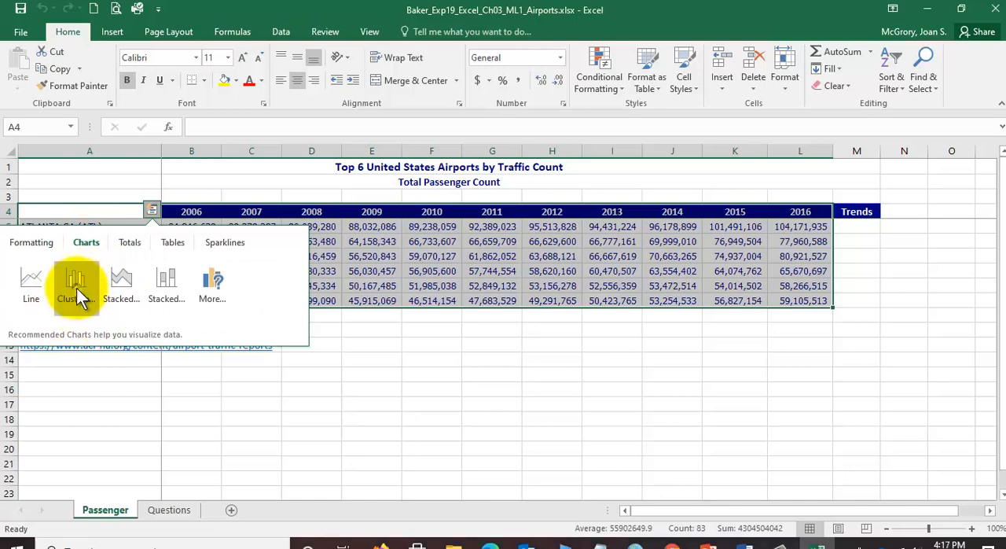
click(78, 295)
click(80, 285)
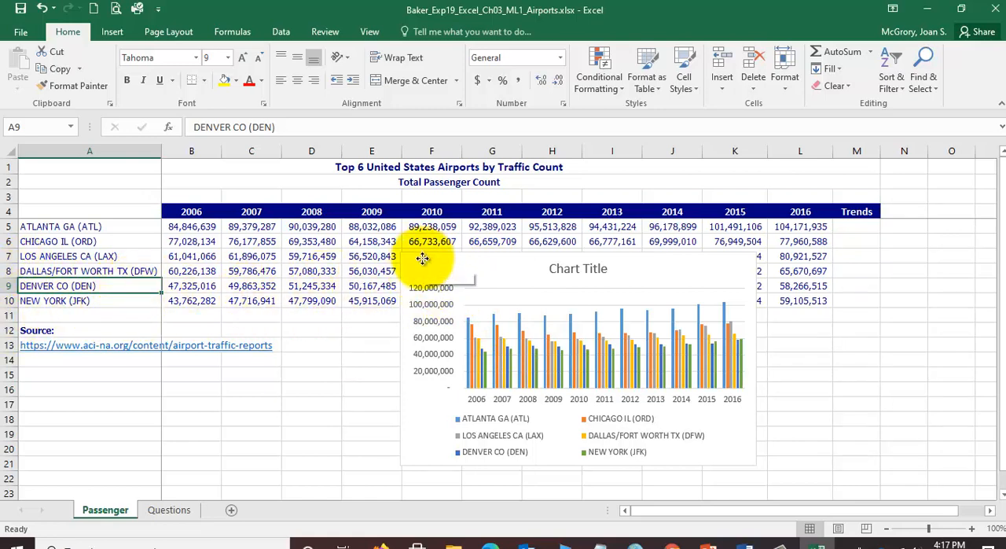
- Examine the chart's parts: chart area, title, value axis, legend, and the Denver, Los Angeles and Atlanta data series
click(423, 259)
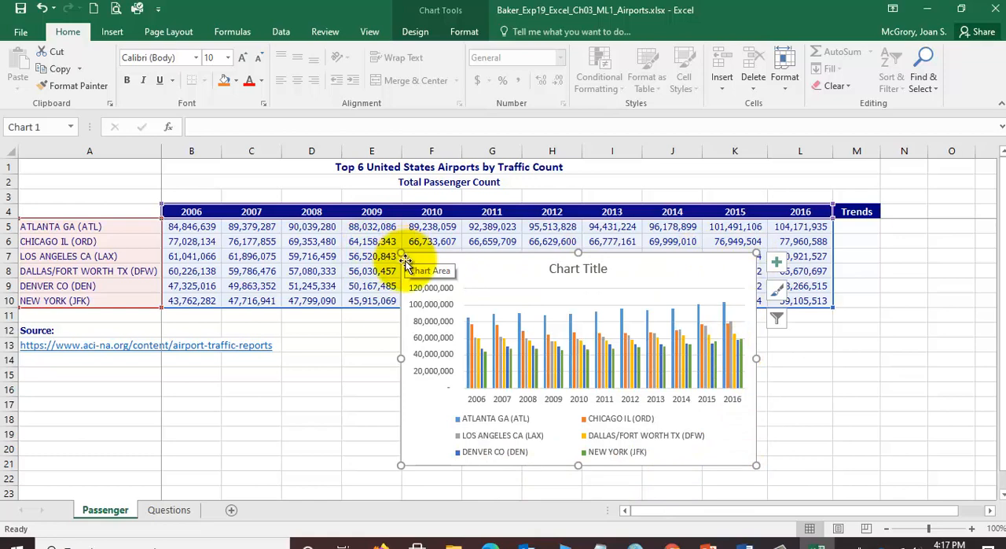
click(561, 269)
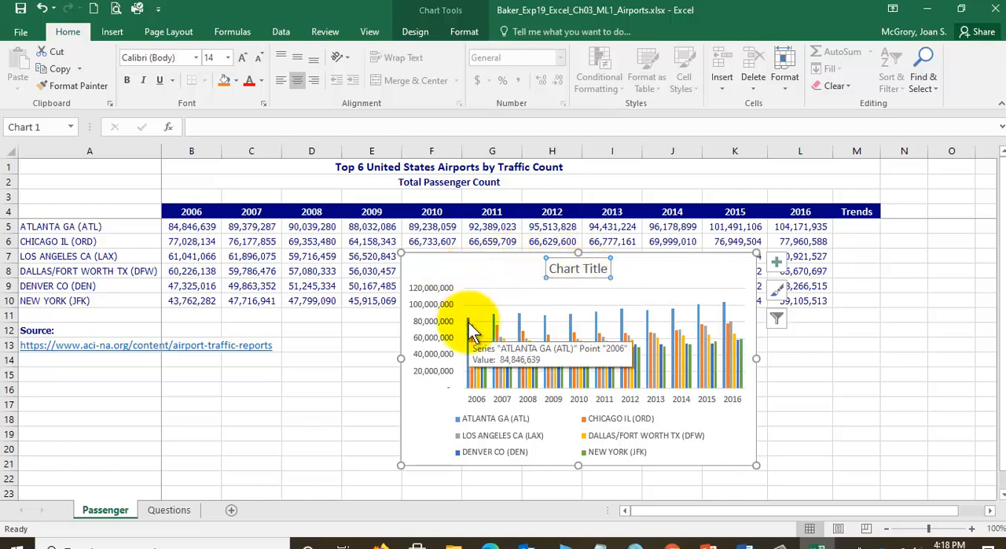
click(434, 298)
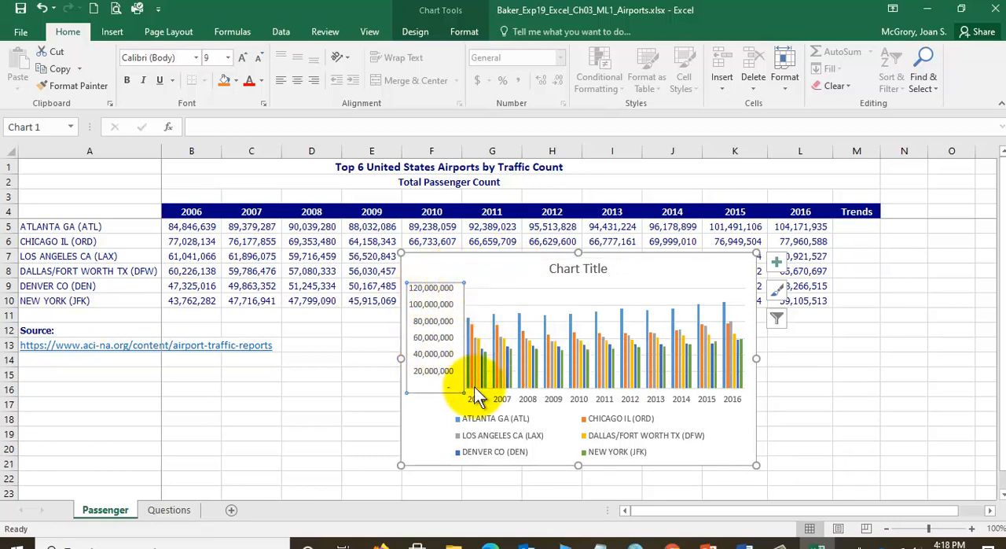
click(509, 436)
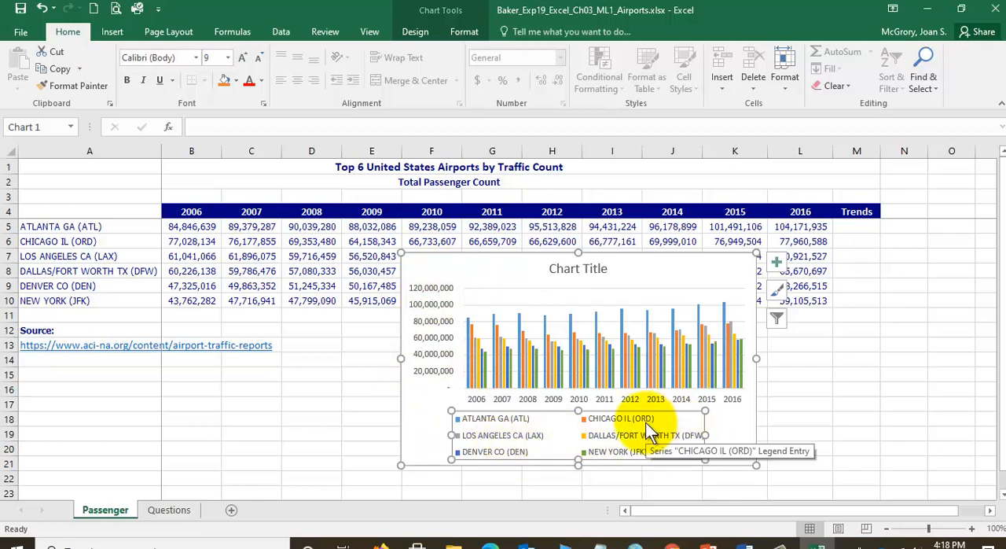
click(483, 363)
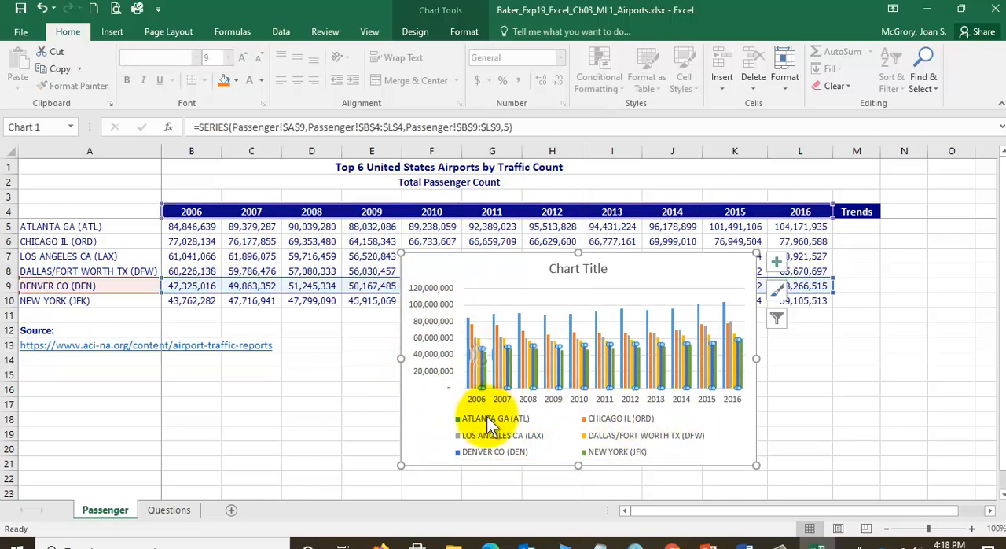
click(478, 344)
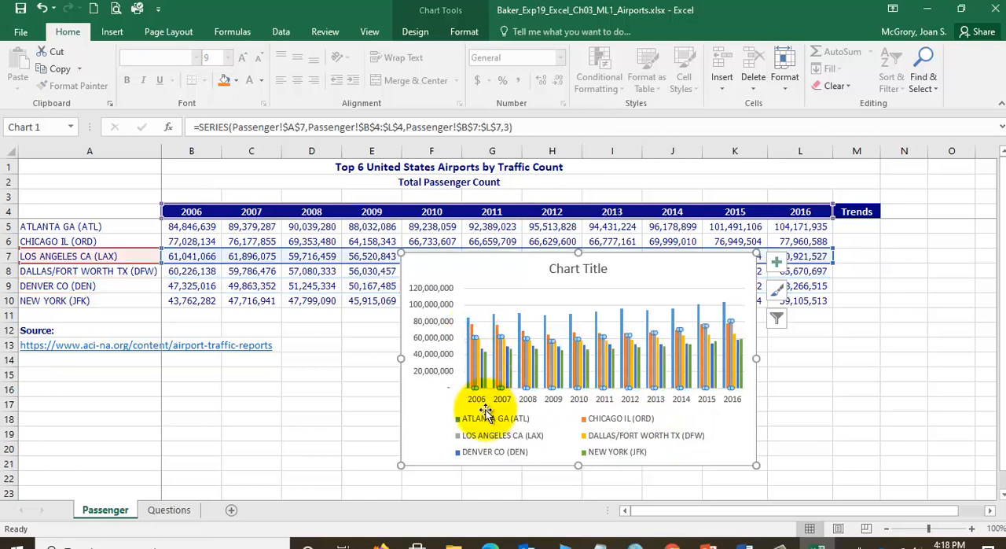
click(572, 329)
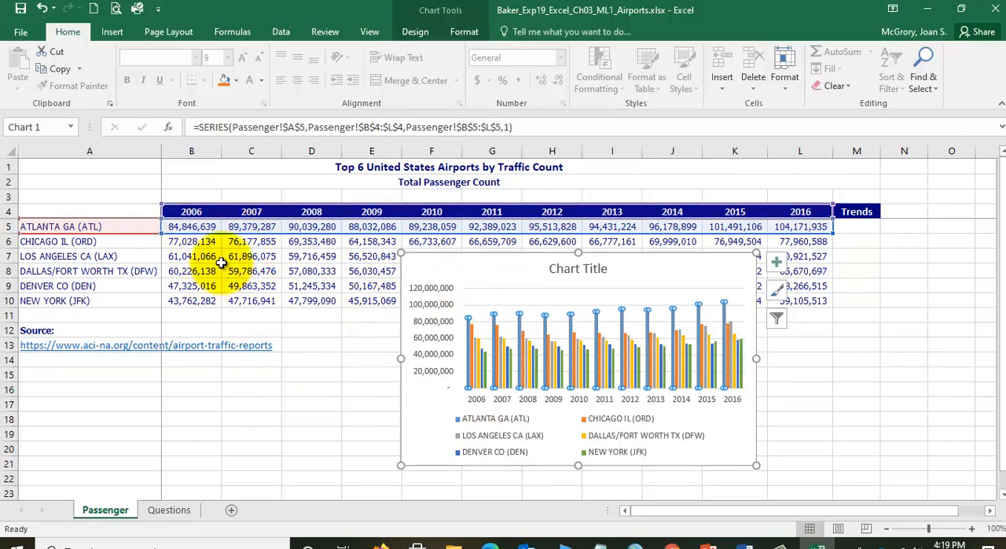
click(198, 393)
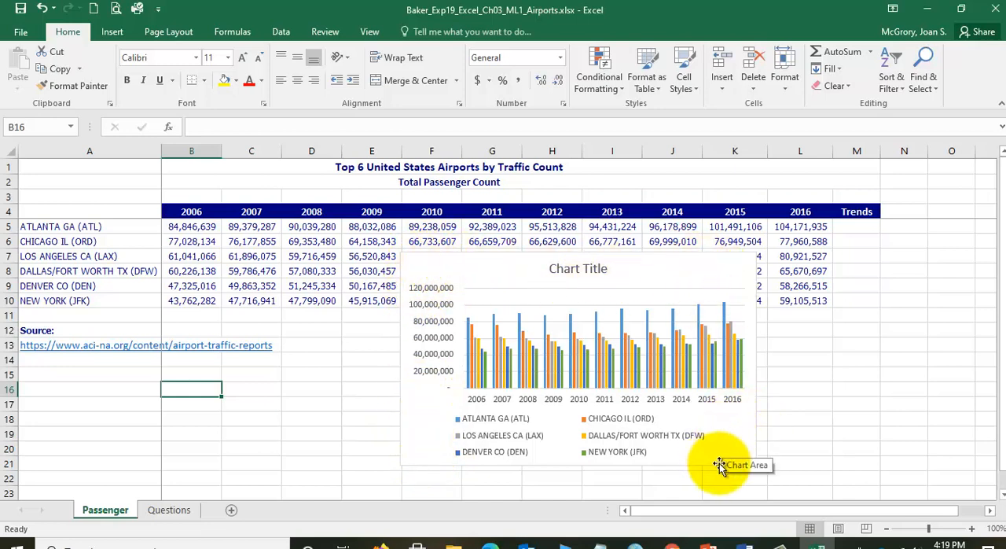
- Cut the clustered column chart and paste it in cell A15 of the Passenger sheet
click(412, 416)
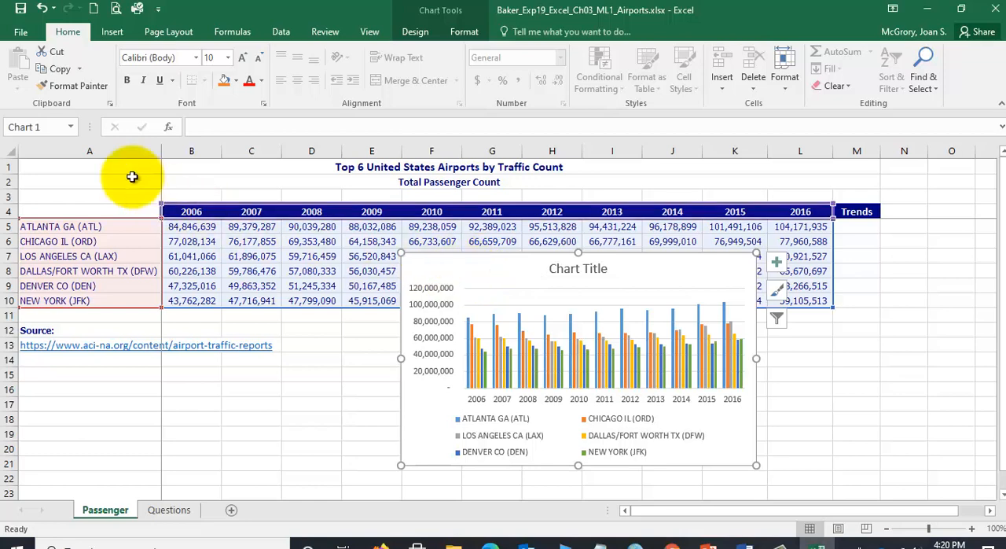
click(54, 54)
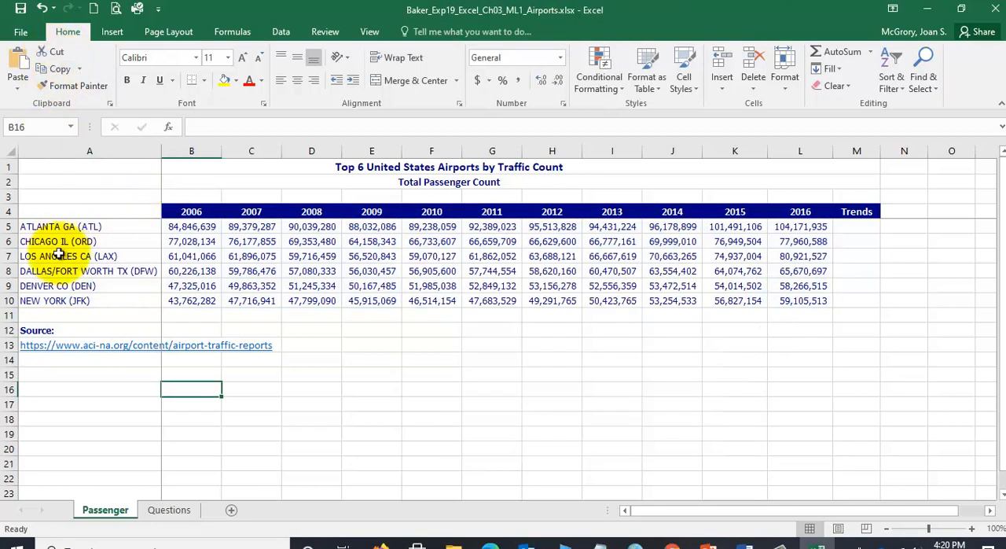
click(50, 375)
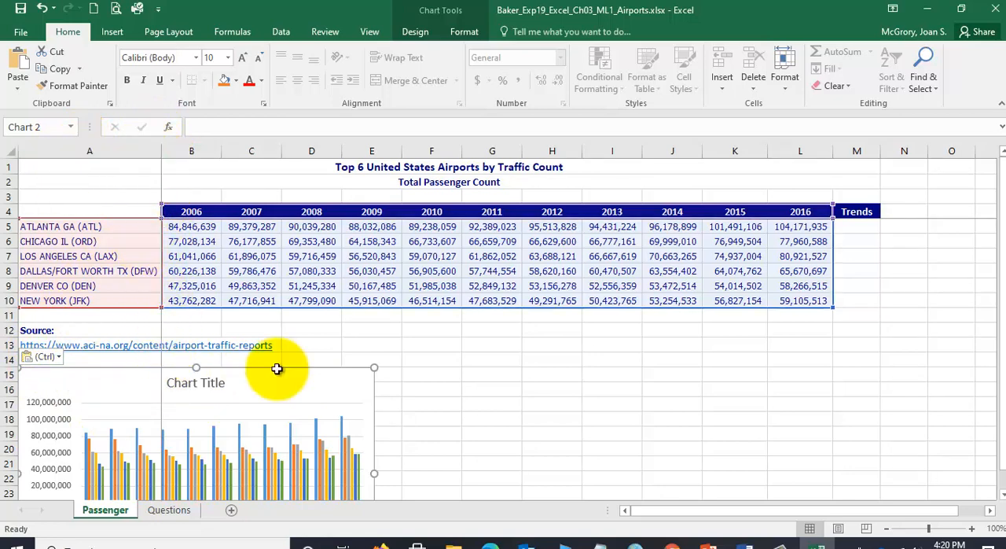
click(990, 510)
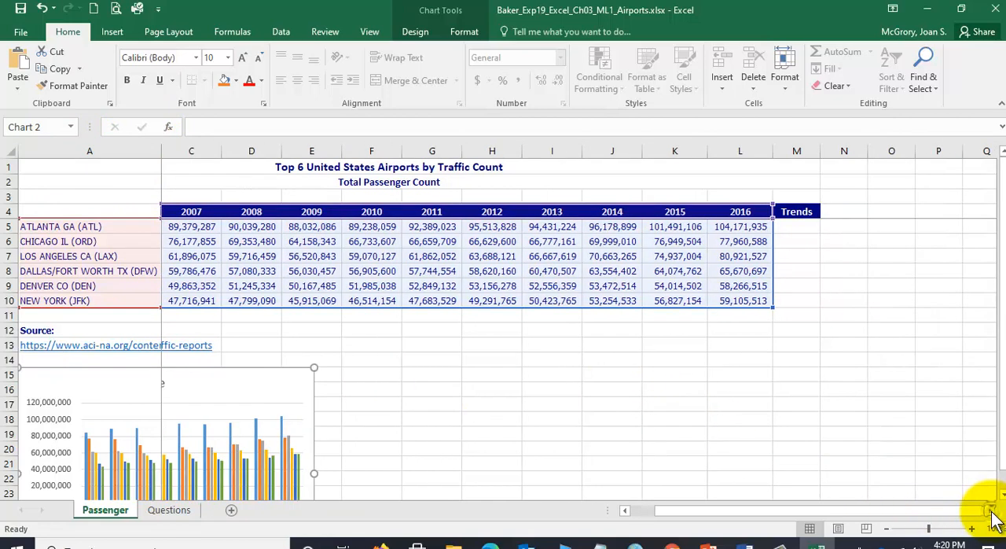
click(989, 510)
click(989, 510)
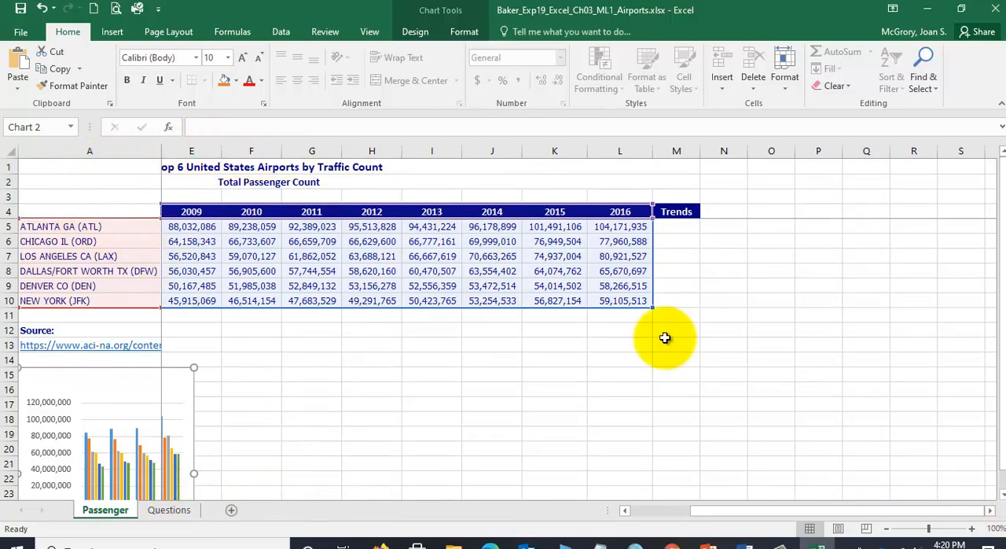
click(989, 510)
click(990, 510)
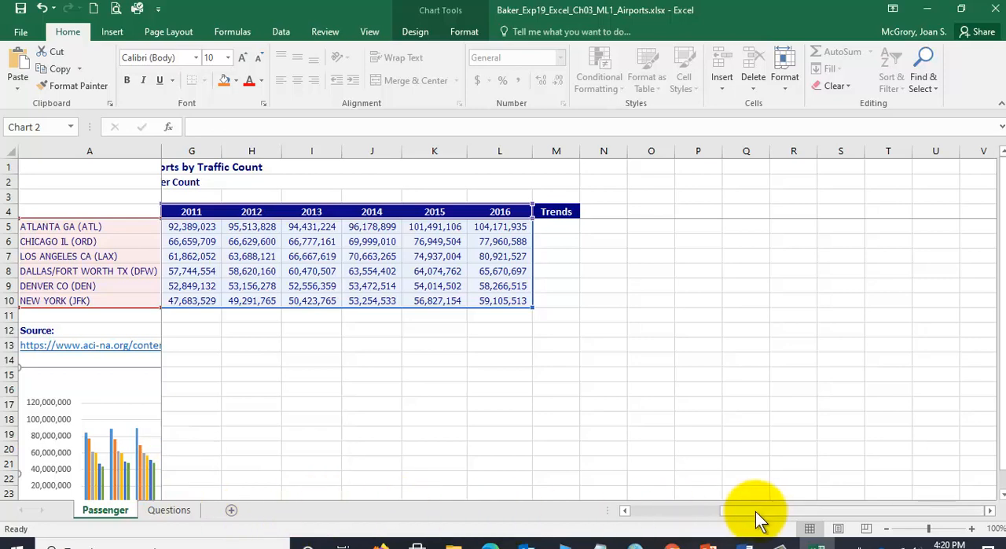
drag(756, 511, 620, 512)
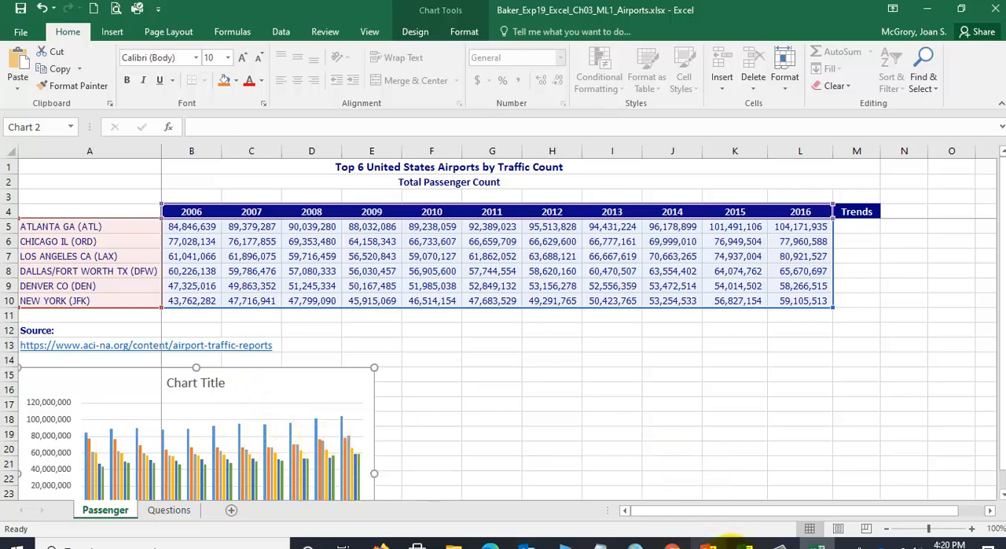
- Check step 2 of the Airports instructions in Word, return to Excel and save the workbook
click(746, 543)
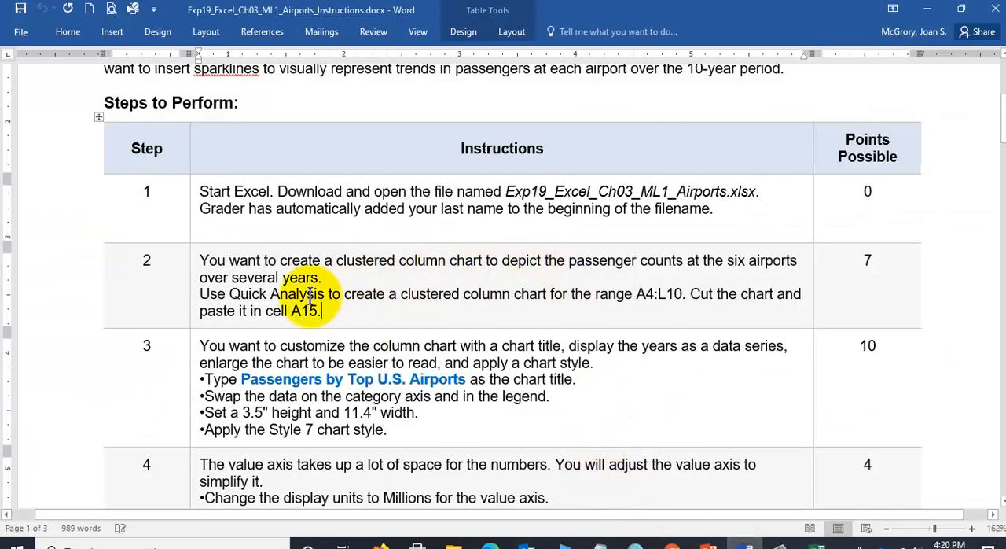
click(817, 540)
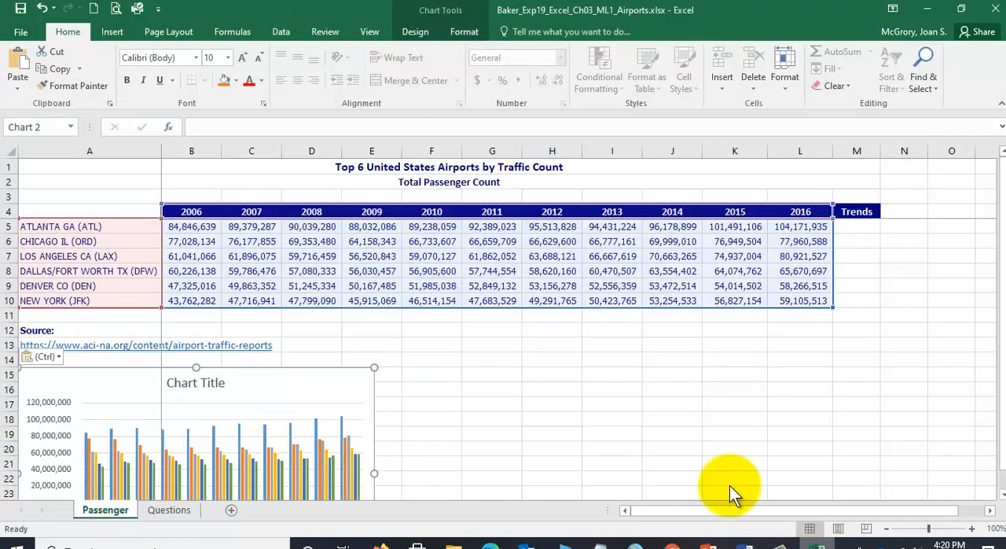
click(22, 9)
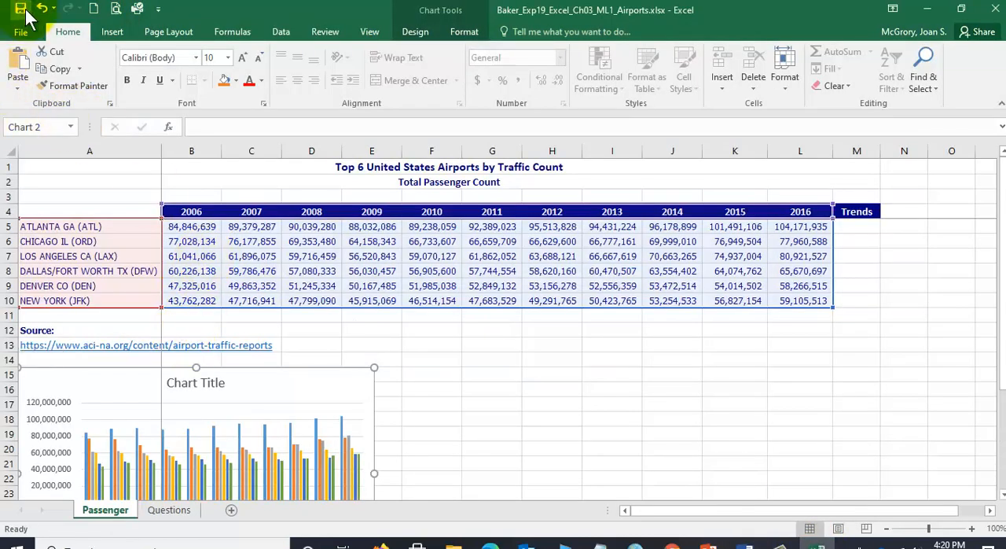
- Read step 3 of the Airports instructions in Word and return to the Excel workbook
click(749, 542)
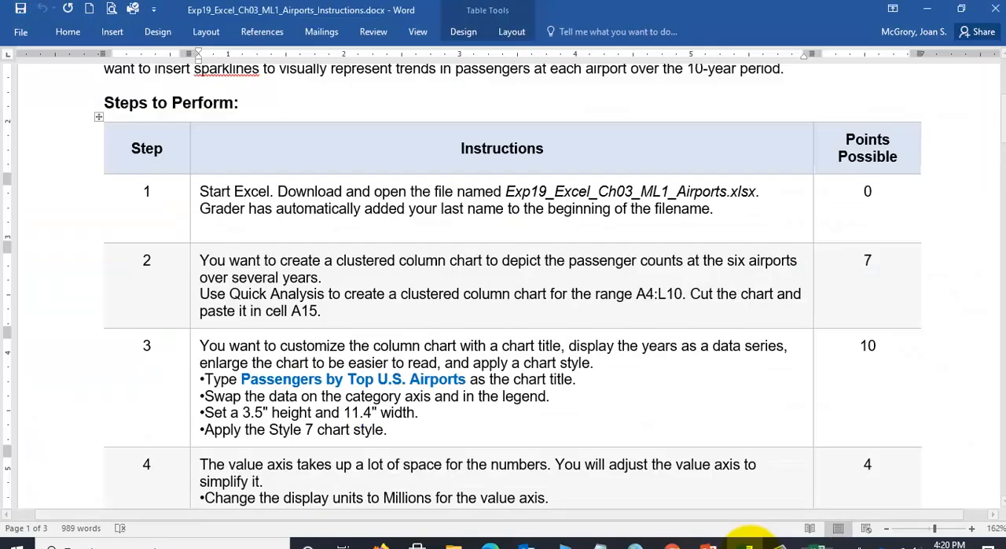
scroll(511, 413, down, 3)
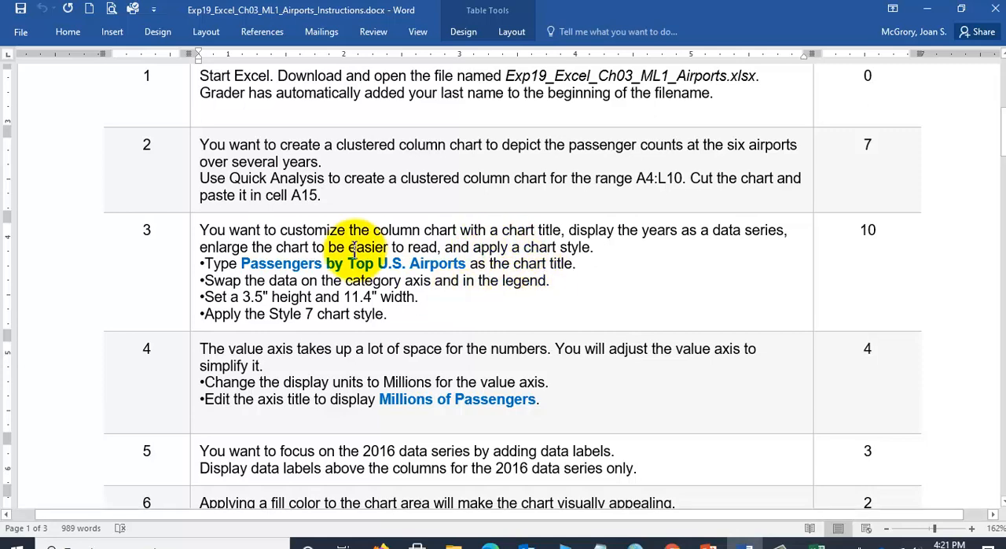
click(817, 544)
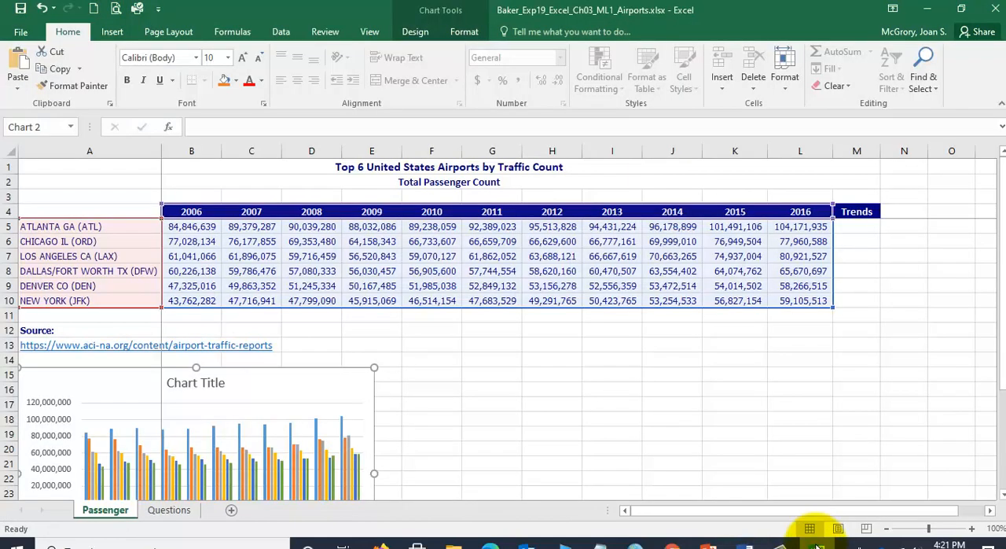
click(202, 384)
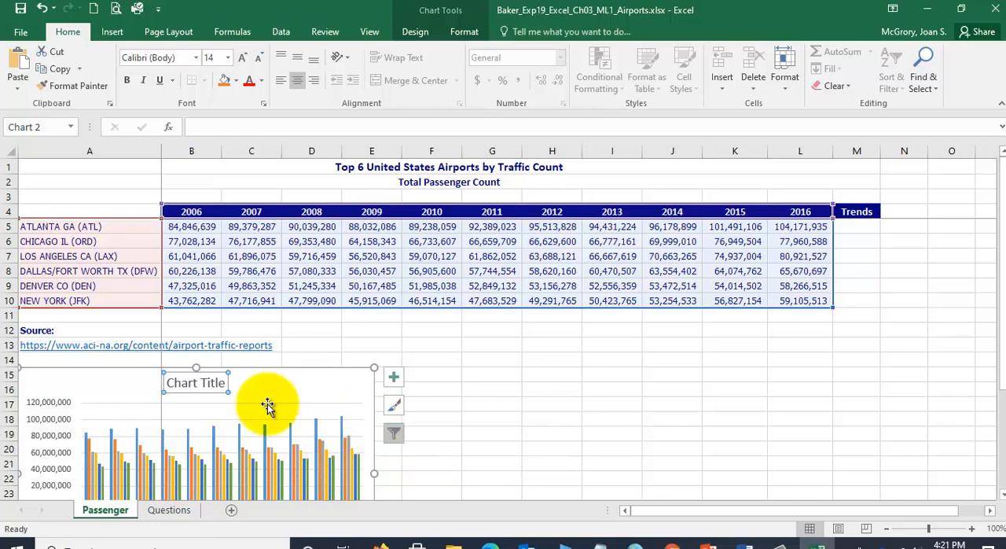
click(205, 383)
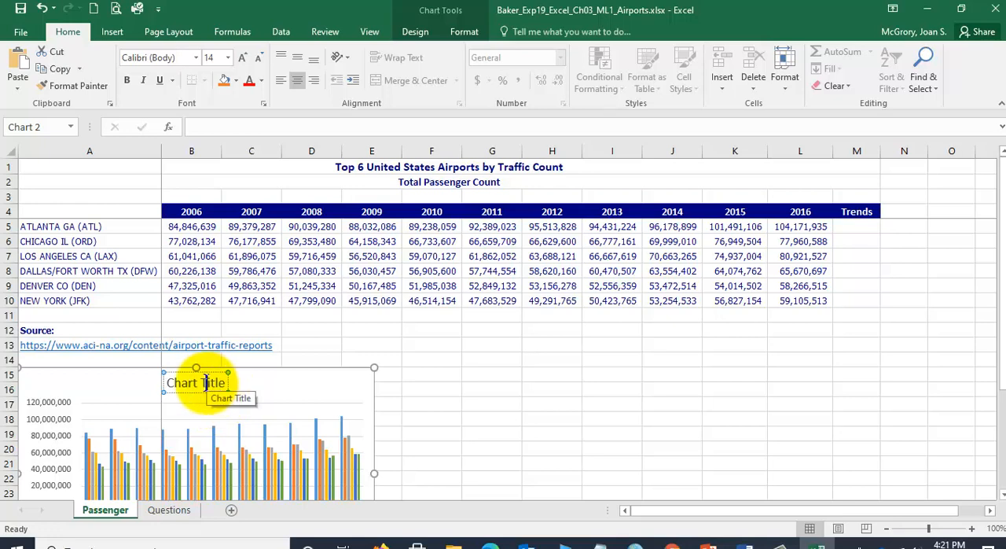
double_click(210, 383)
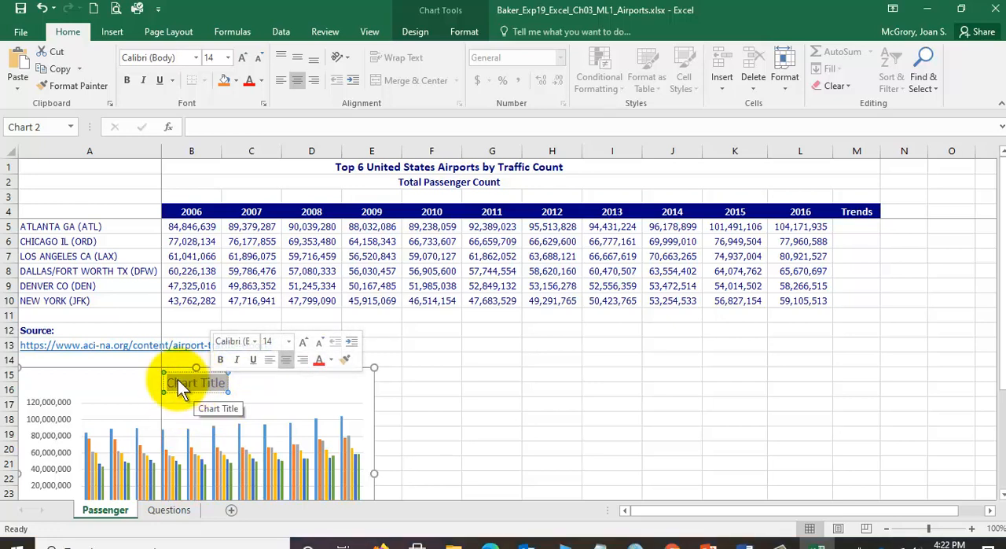
click(471, 380)
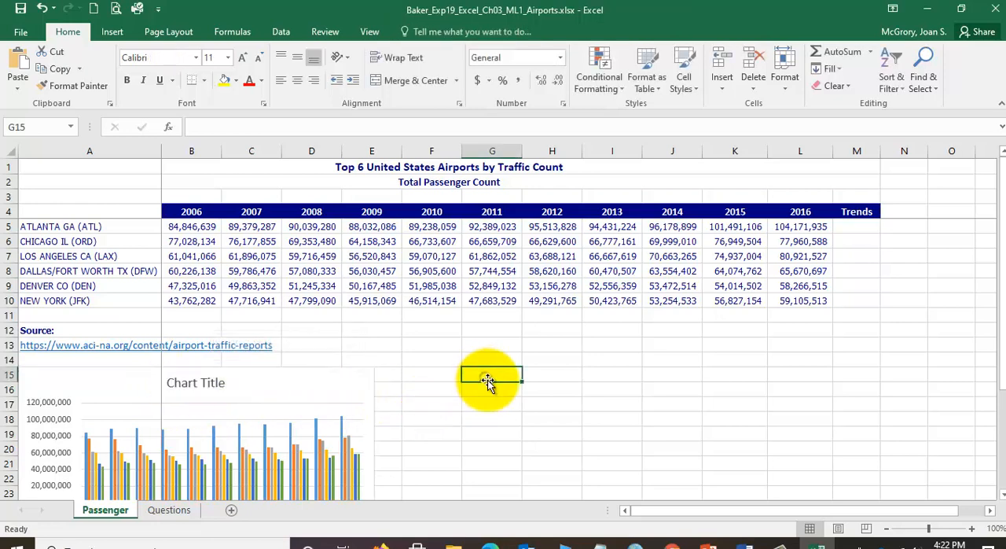
click(358, 379)
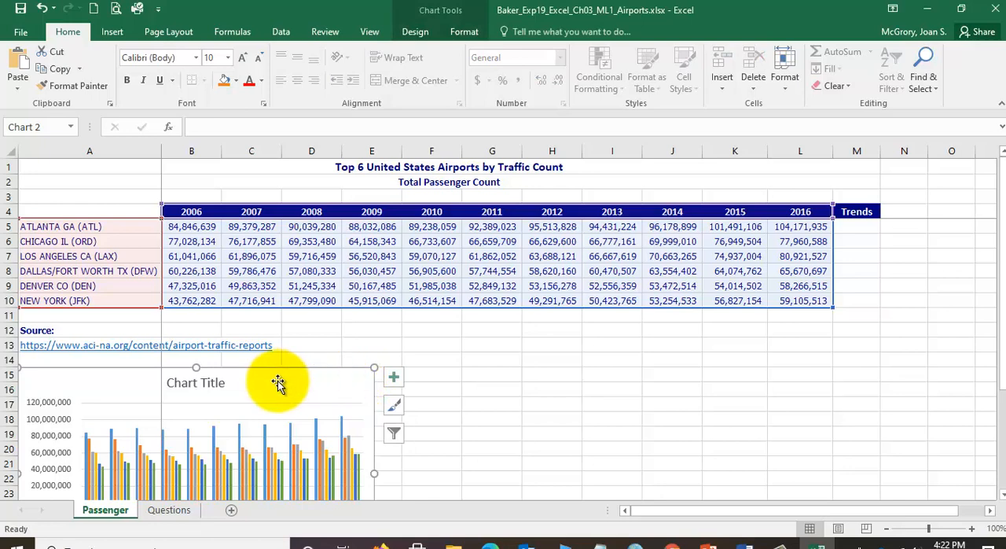
click(209, 385)
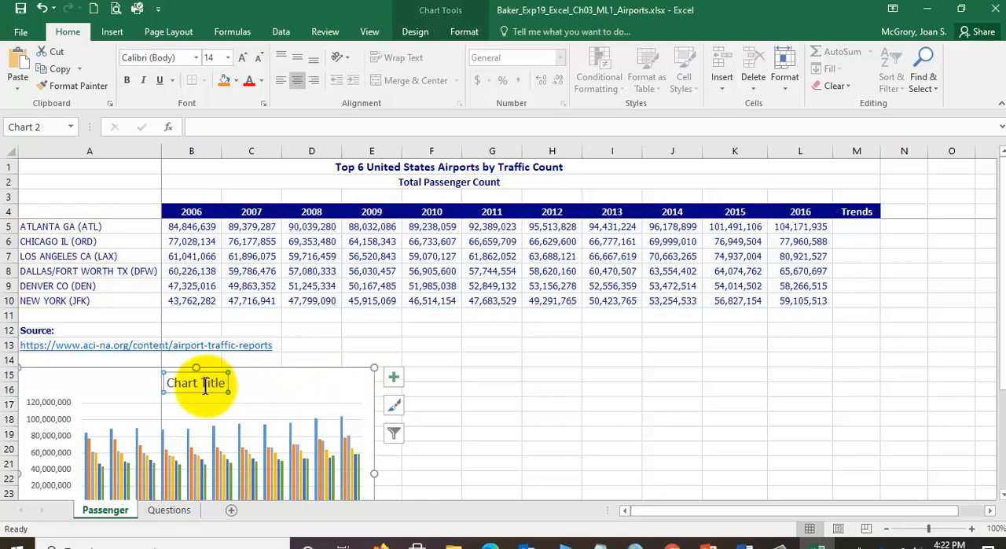
click(202, 383)
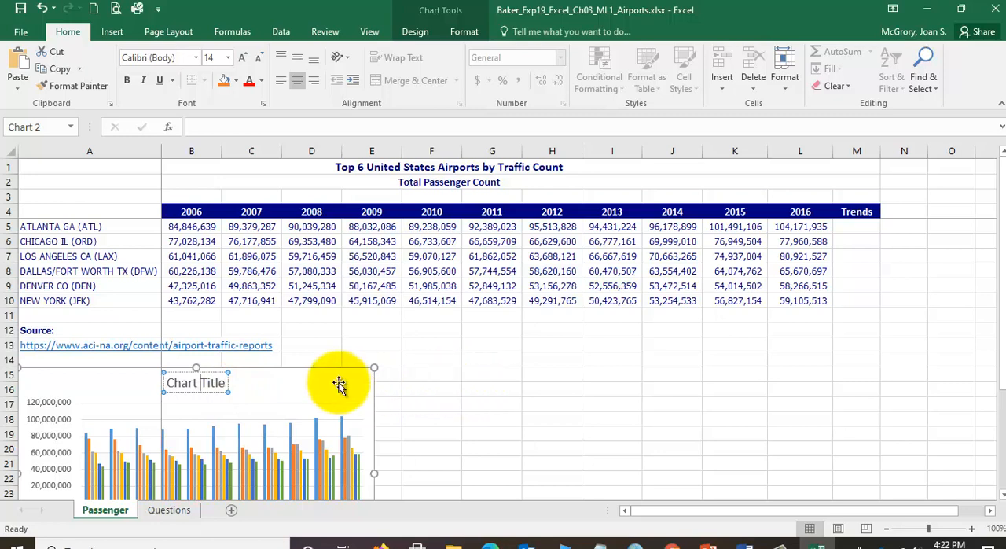
click(496, 387)
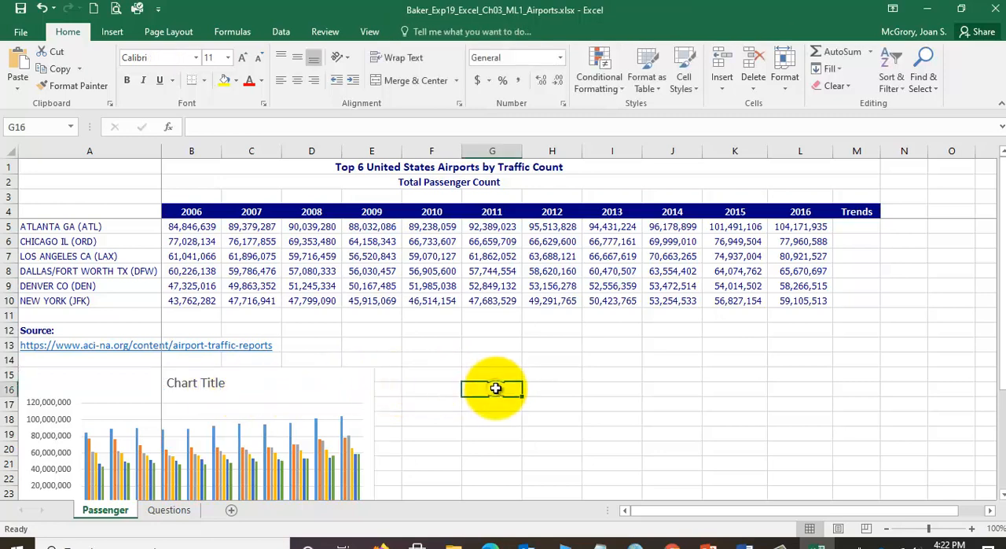
click(321, 383)
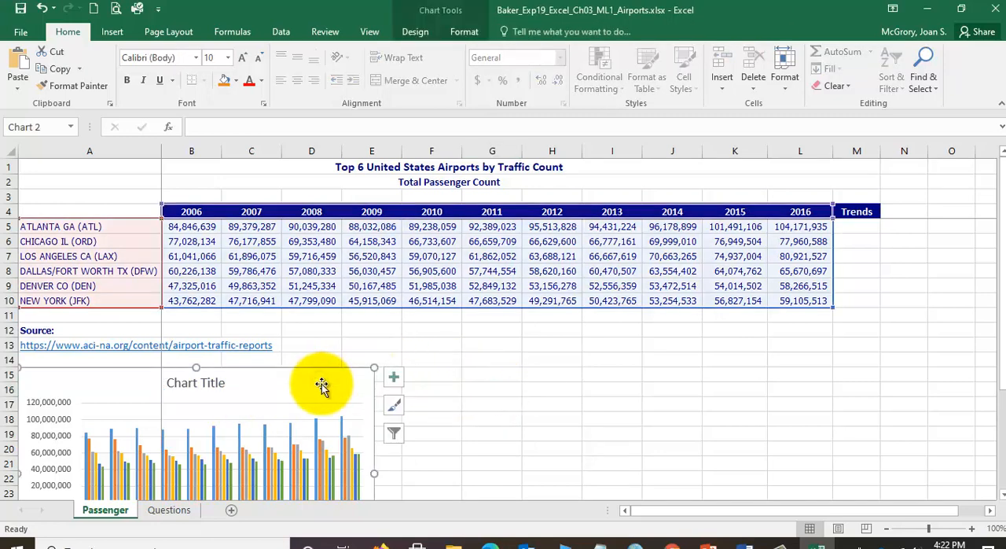
- Set the column chart's title to "Passengers by Top U.S. Airports"
click(210, 382)
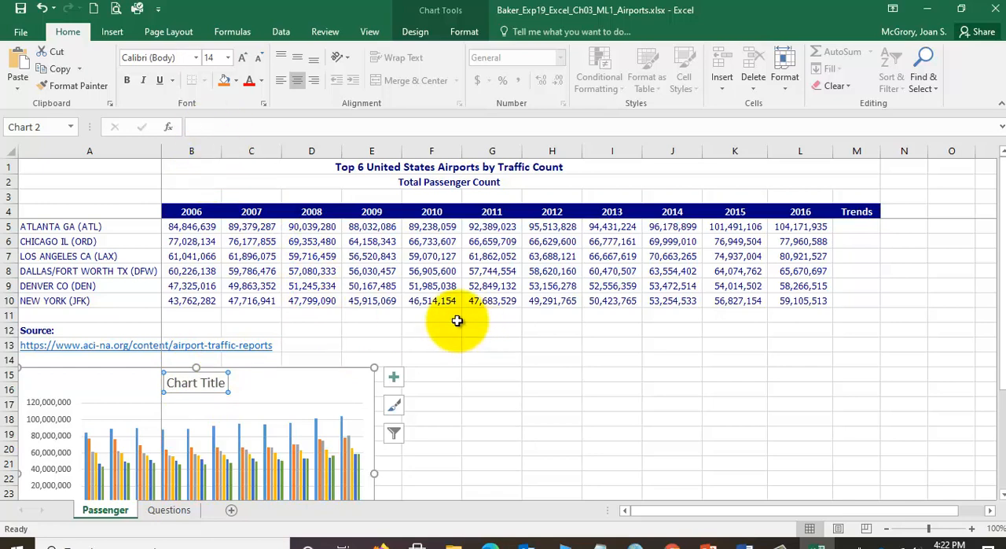
text(Passe)
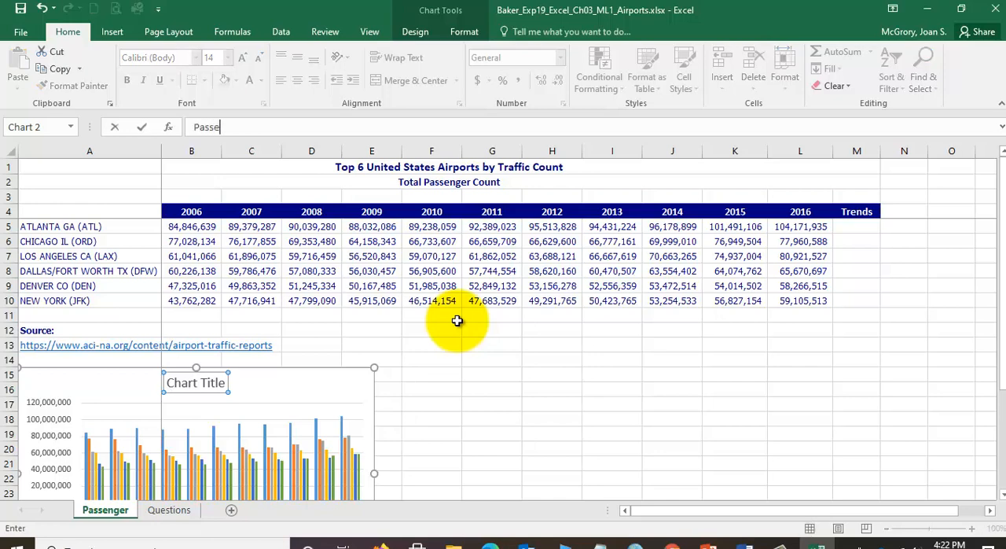
text(ngers)
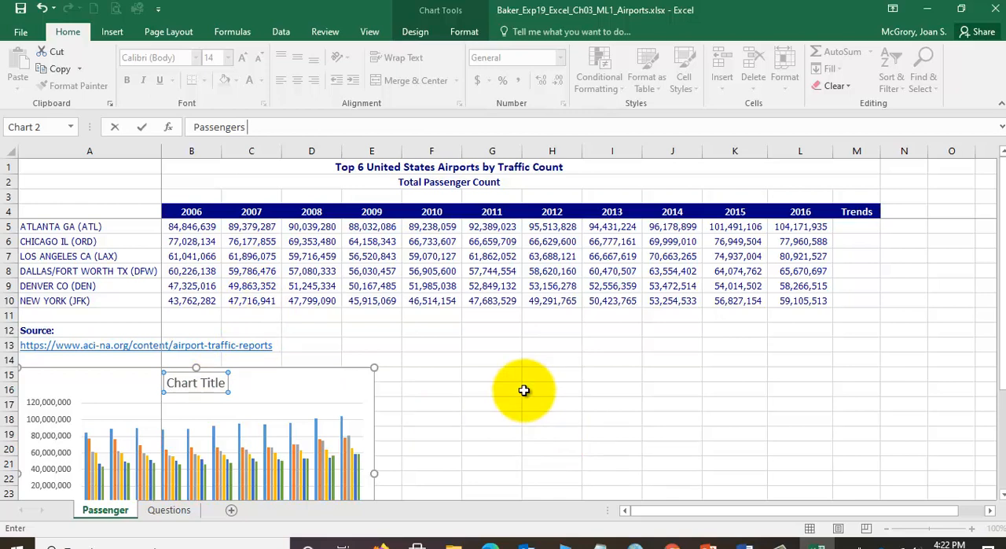
text(by)
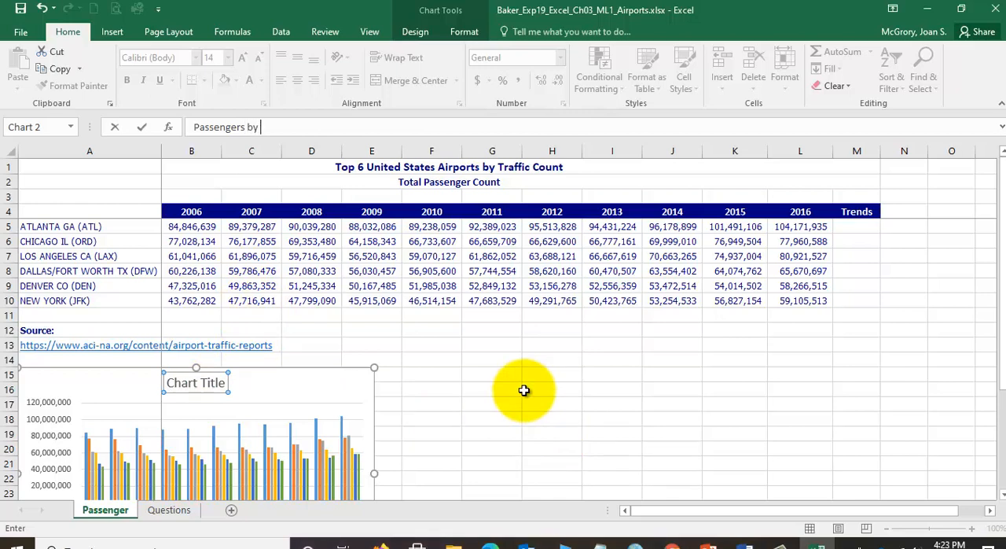
text( Top U)
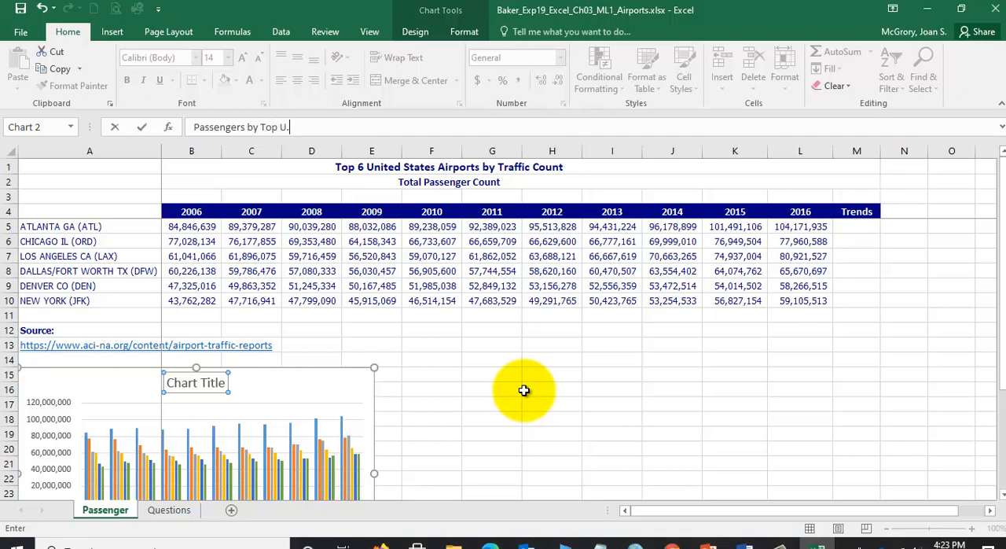
text(.S. Airports)
key(Return)
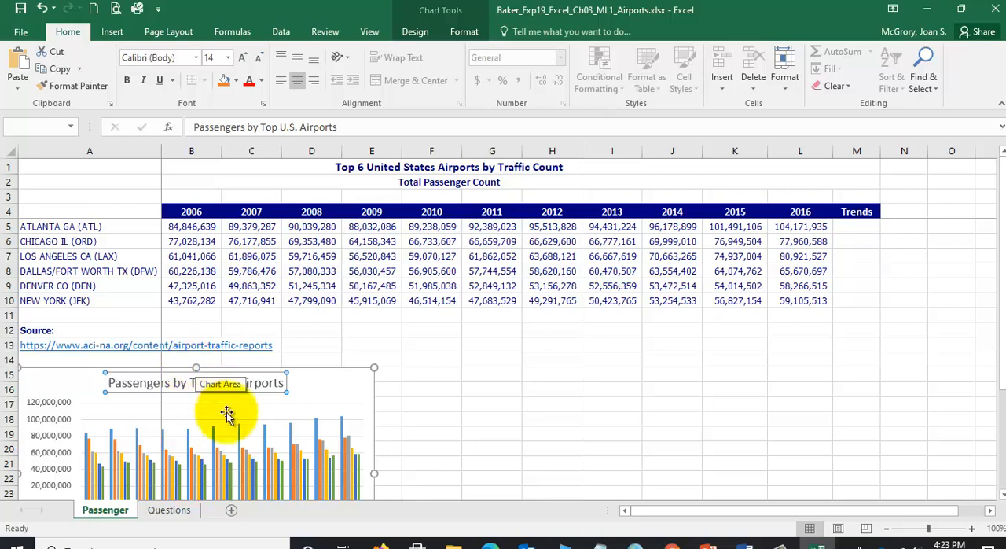
- Switch the chart's rows and columns so the airports form the category axis and the years the legend
scroll(483, 395, down, 1)
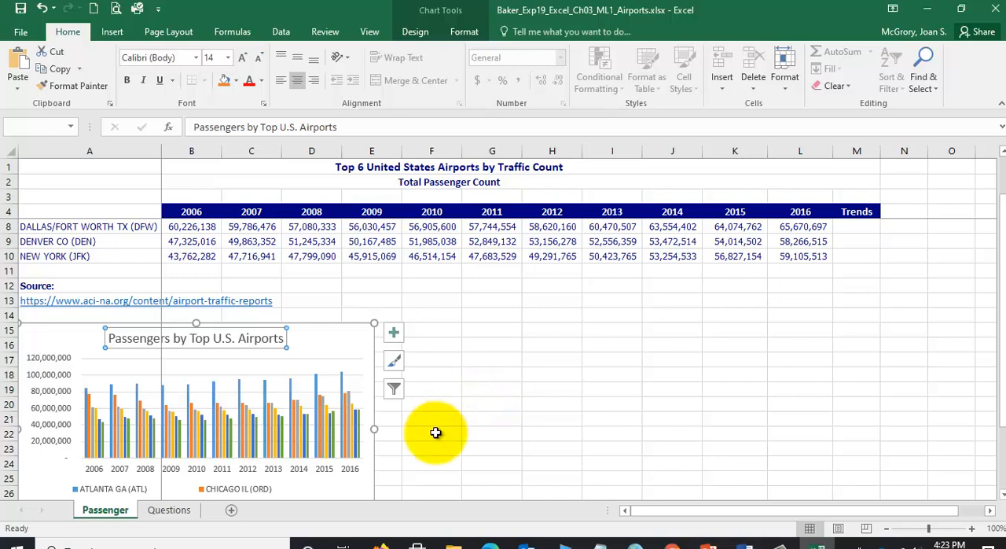
click(261, 472)
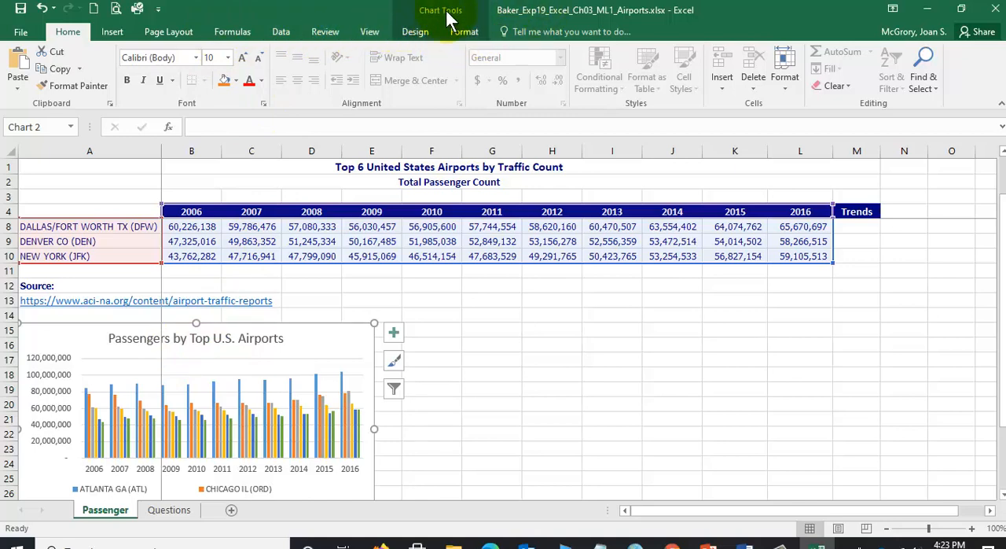
click(486, 387)
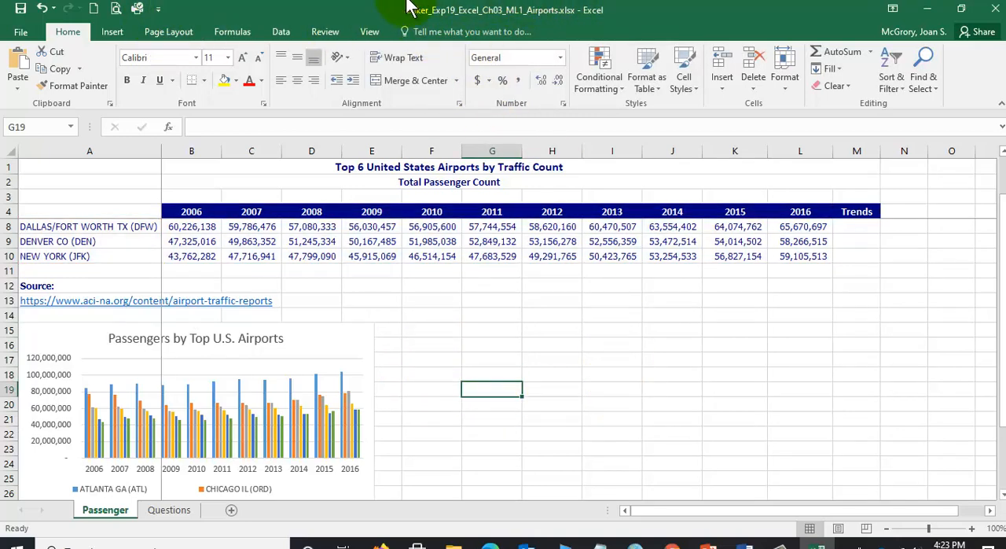
click(319, 341)
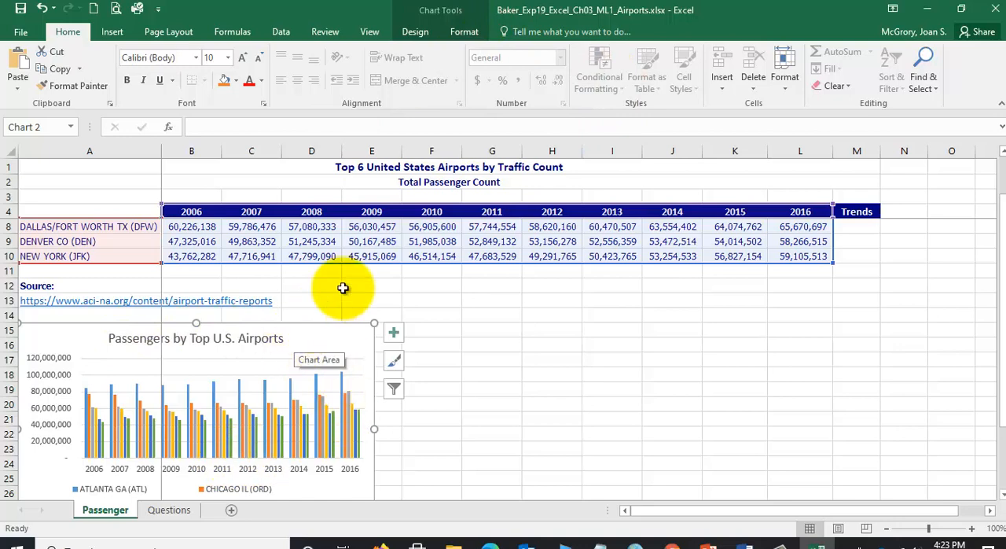
click(444, 14)
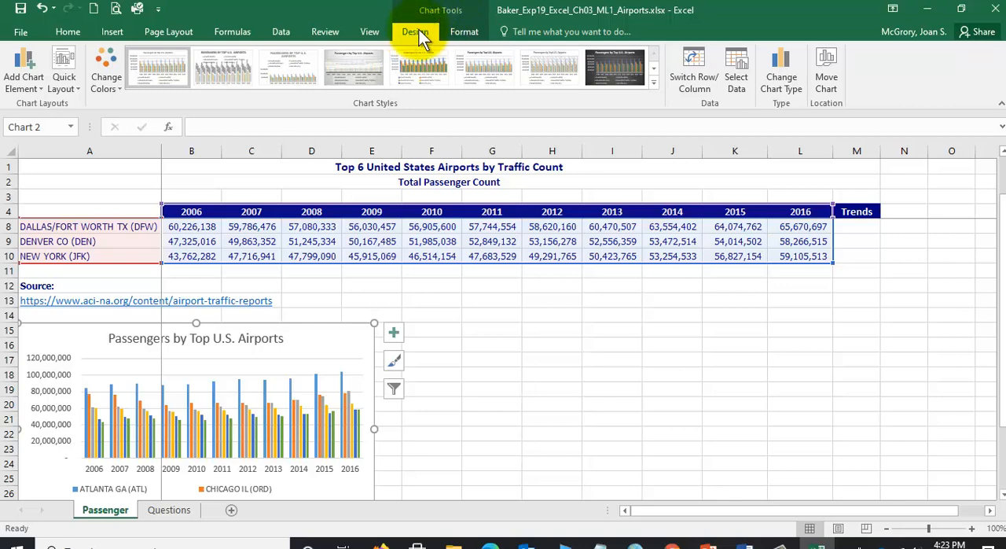
click(690, 77)
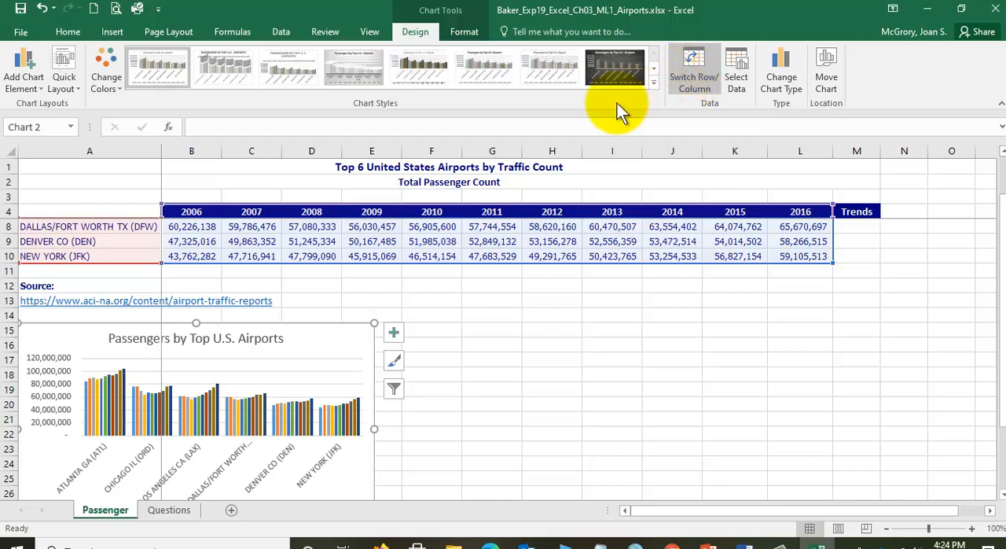
- Undo the chart's row/column switch to compare the two layouts, and apply the switch again
scroll(303, 449, down, 1)
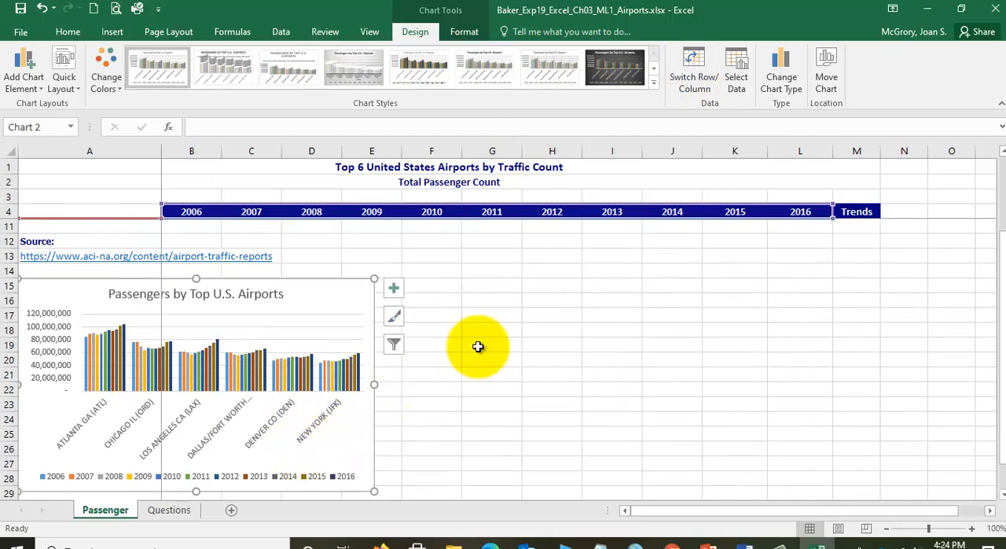
click(42, 8)
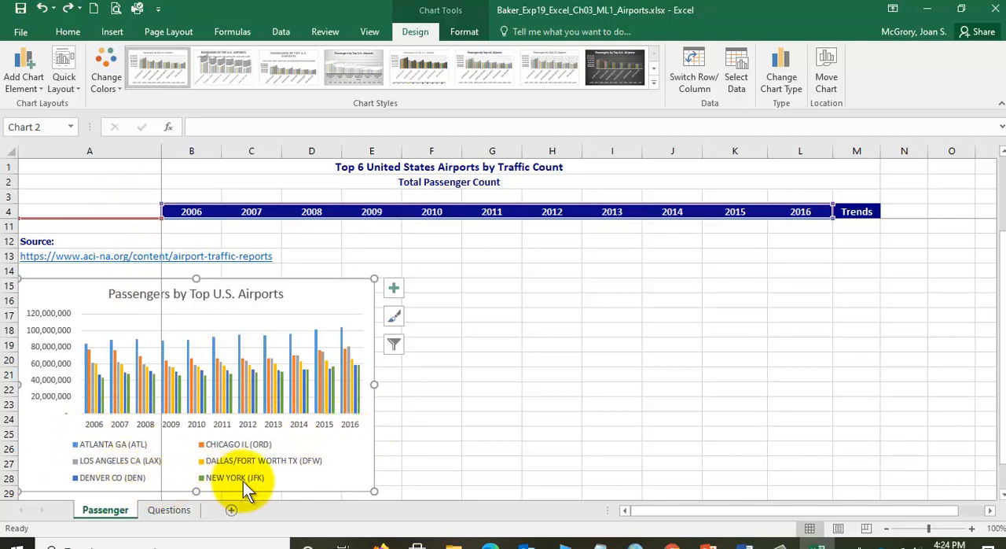
click(698, 84)
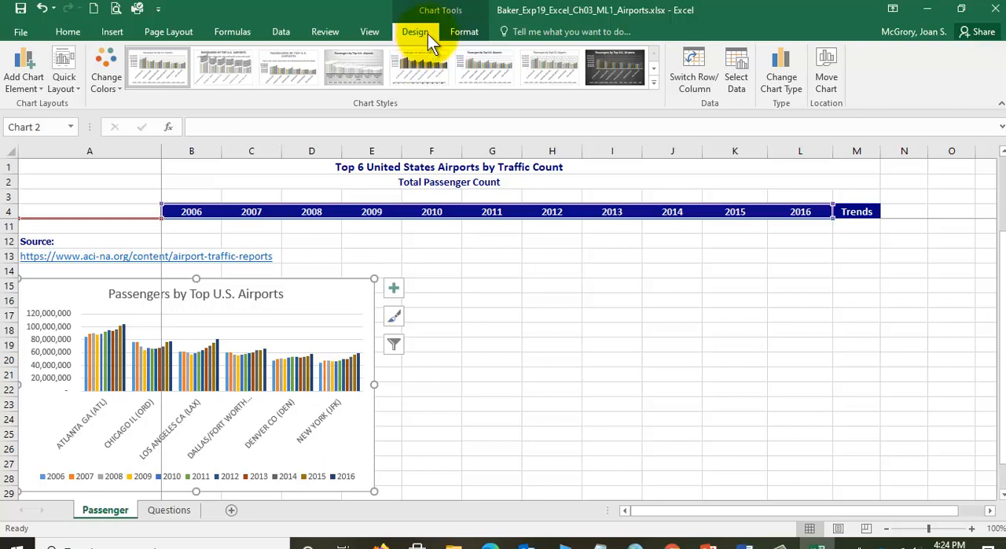
- Set the column chart's height to 3.5" and its width to 11.4"
click(465, 32)
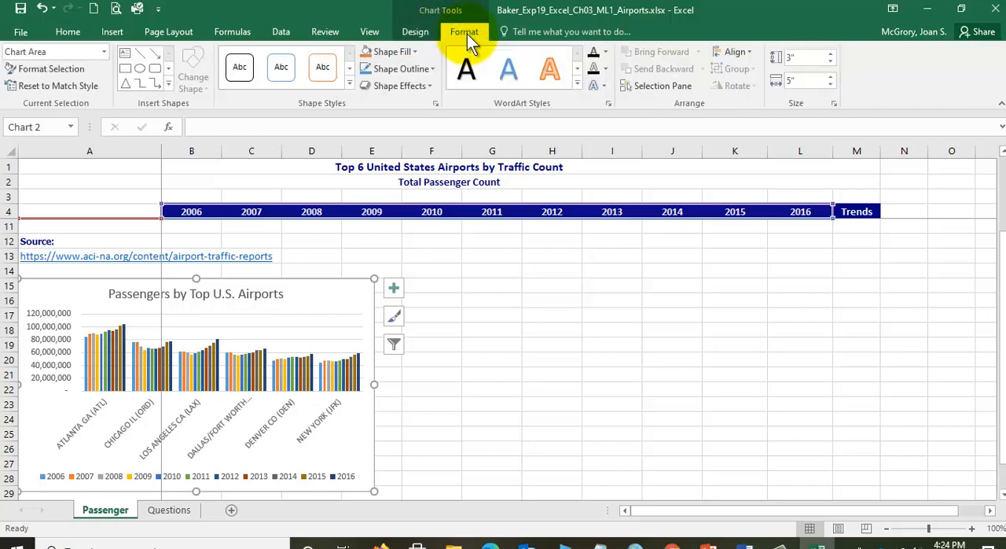
click(809, 53)
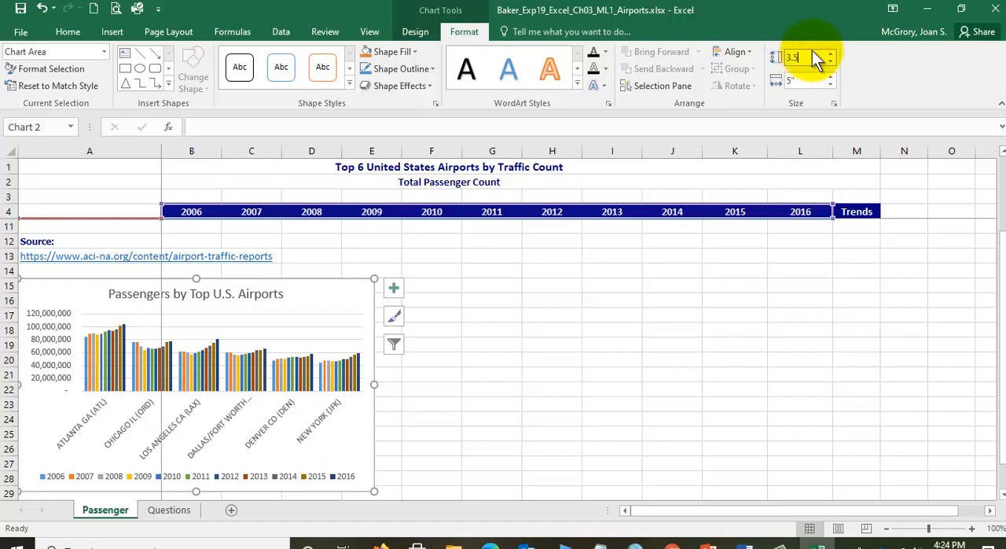
key(Return)
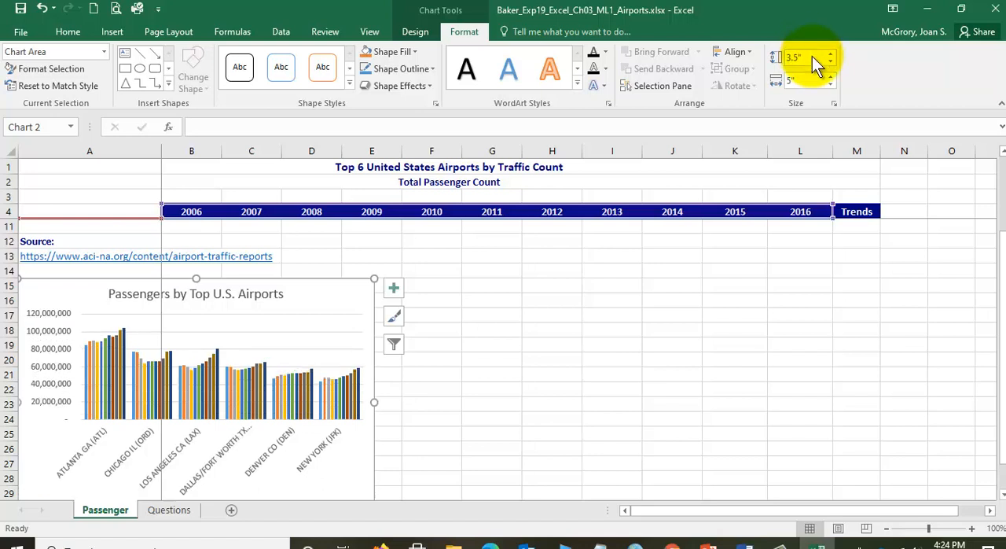
click(809, 83)
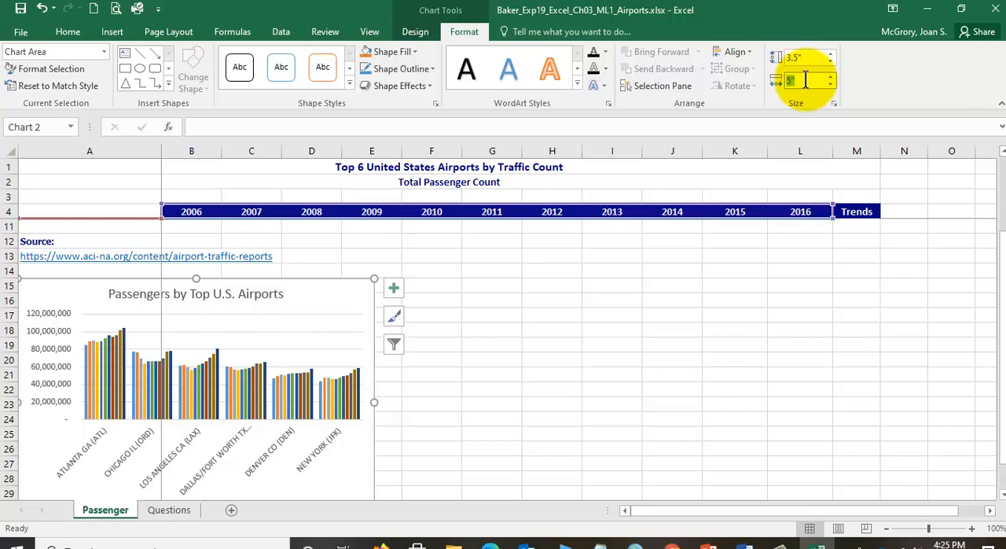
text(11.4)
key(Return)
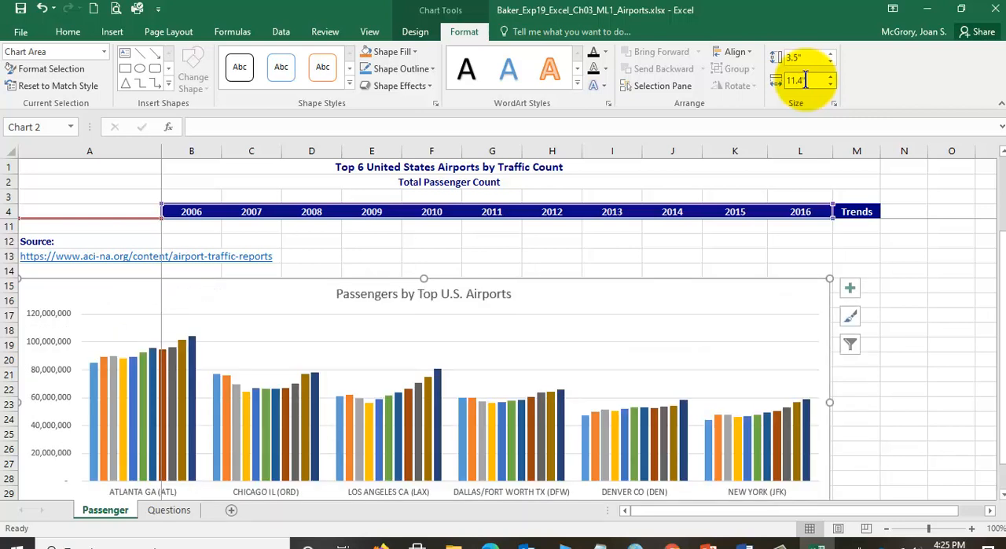
- Apply the Style 7 chart style to the column chart and save the workbook
drag(1003, 237, 996, 309)
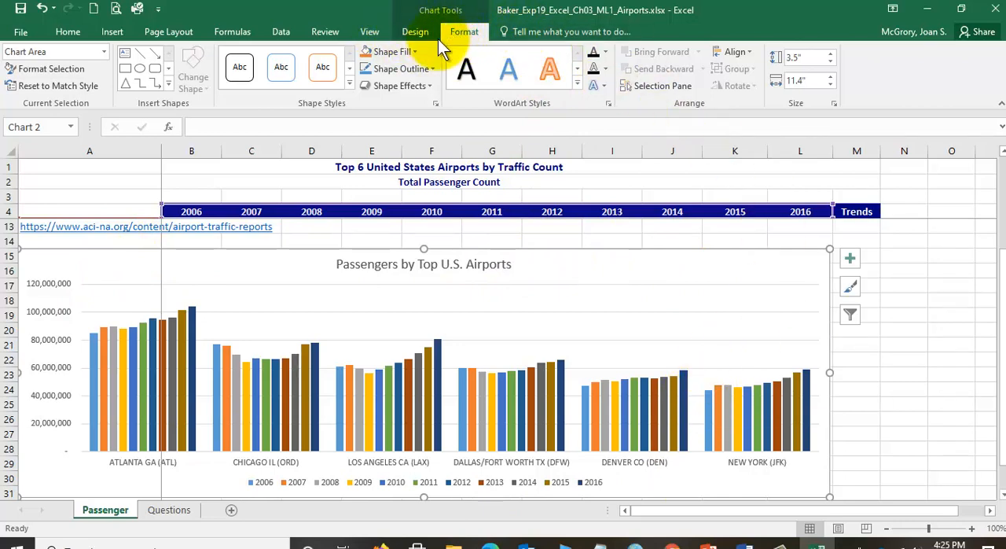
click(416, 34)
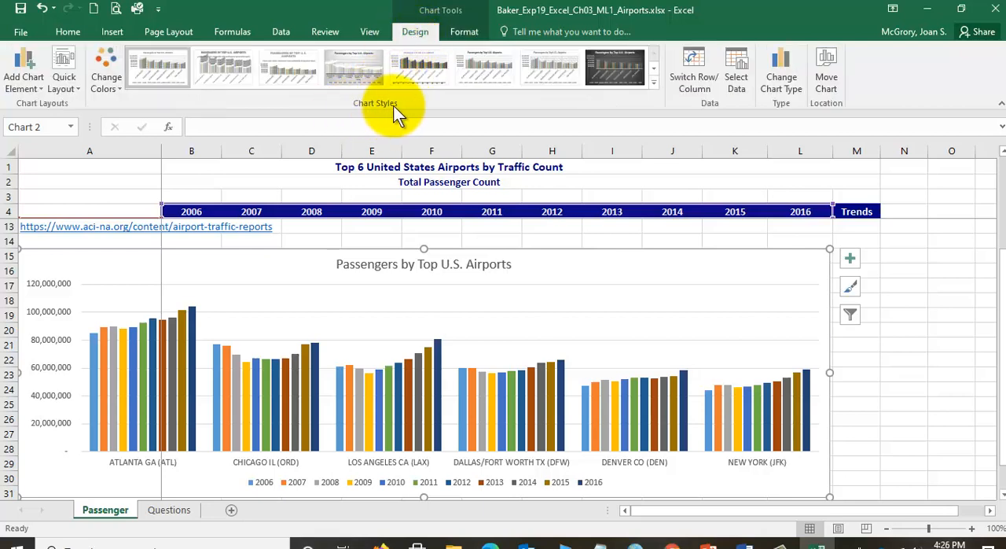
click(653, 73)
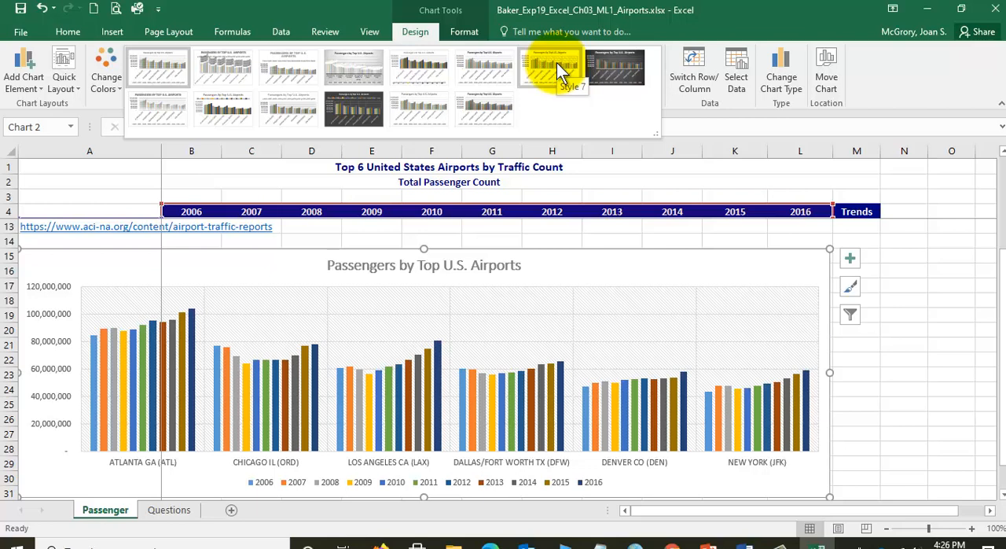
click(556, 62)
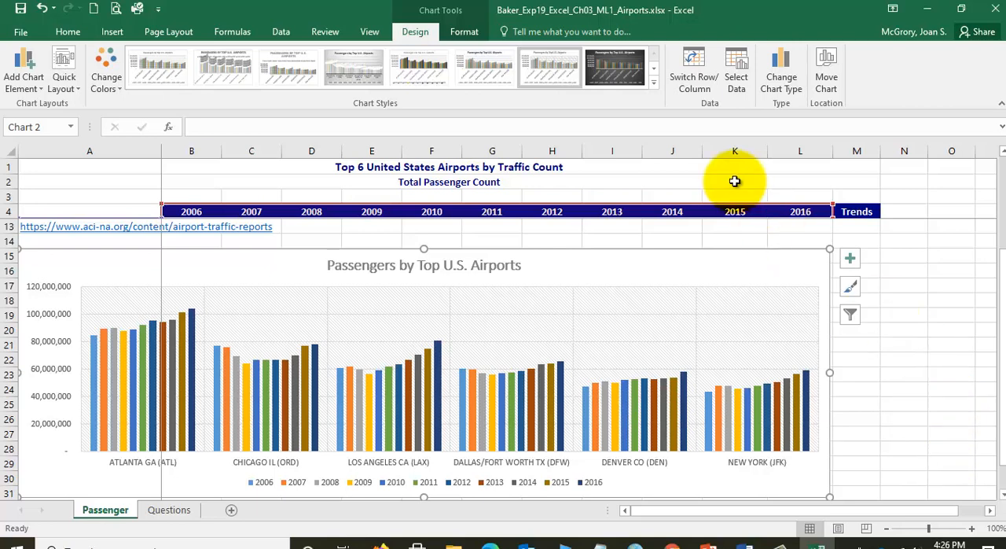
click(20, 9)
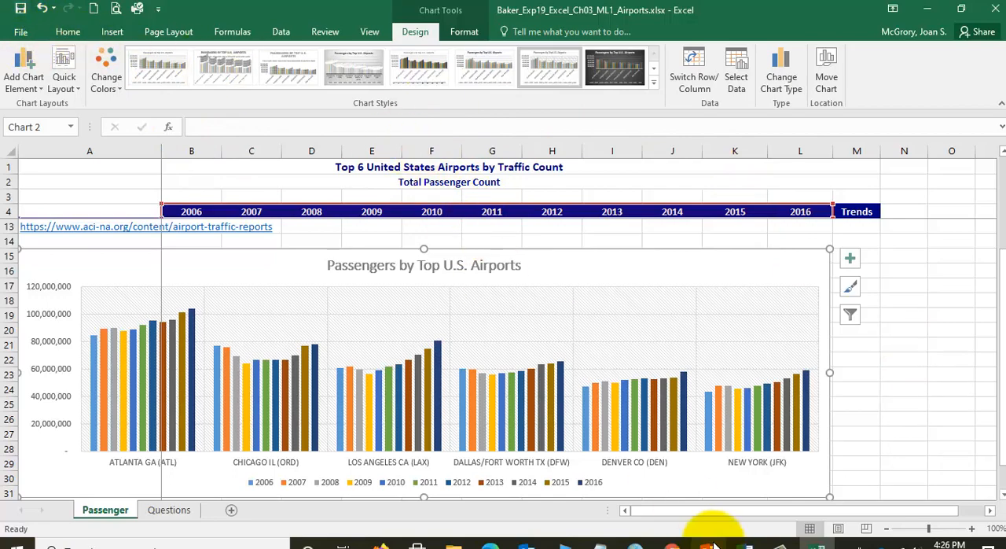
- Switch to the Word instructions, review the completed step 3 and read the value axis requirements in step 4
click(743, 541)
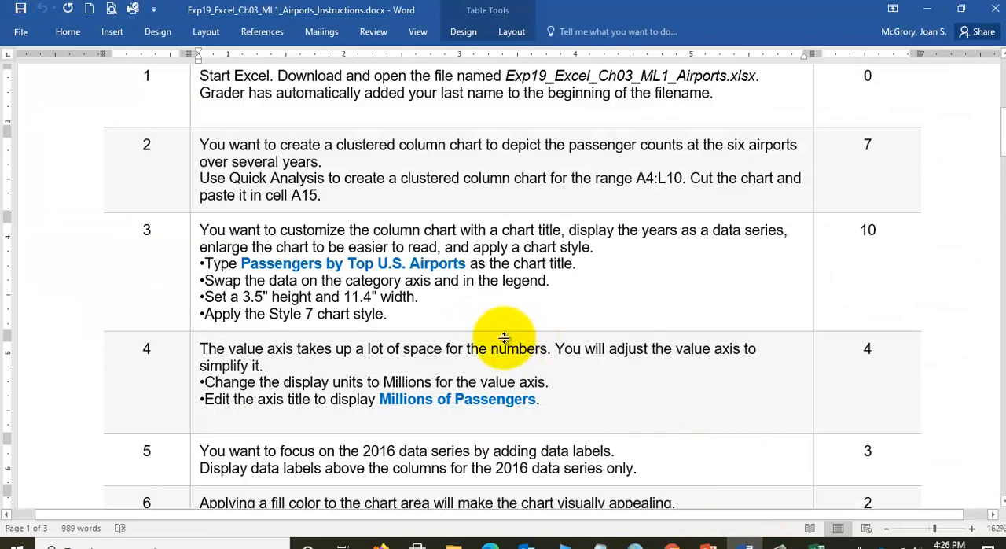
drag(390, 312, 203, 262)
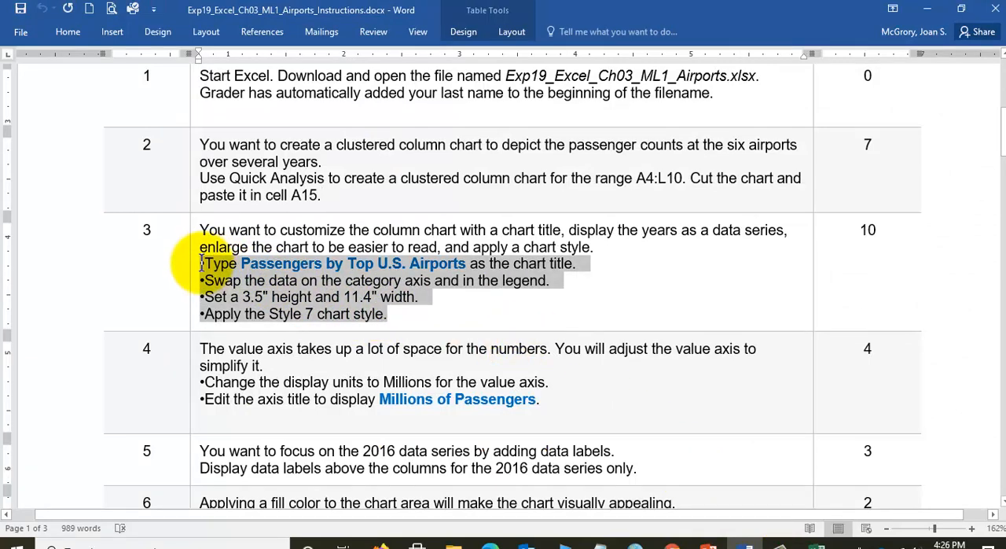
click(289, 281)
scroll(289, 281, down, 3)
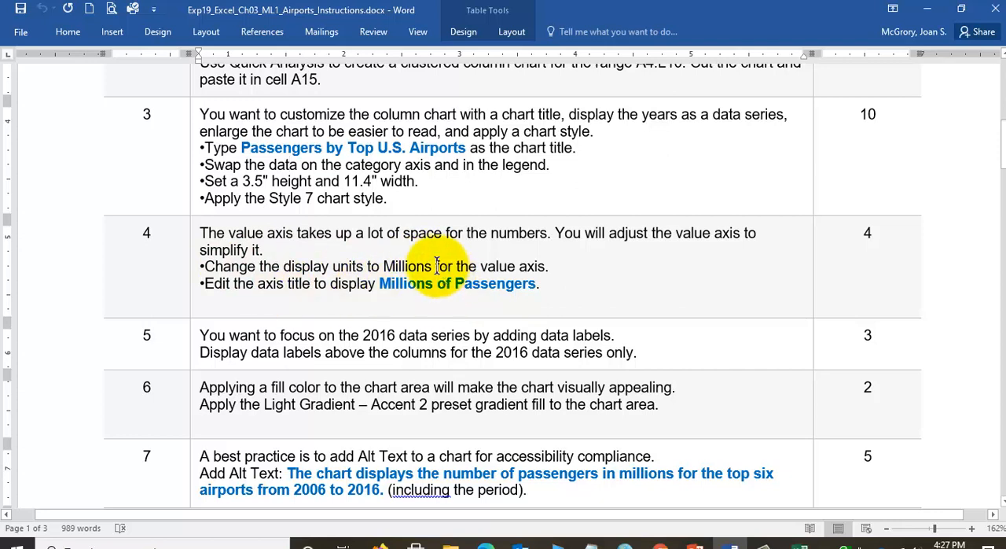
- Switch back to Excel and open the formatting options for the column chart's chart area
click(801, 544)
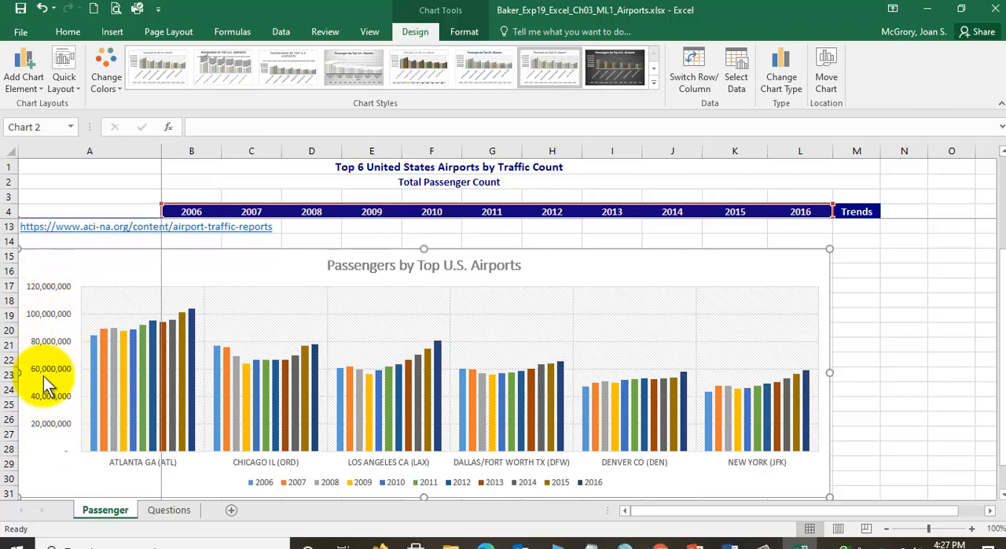
click(60, 315)
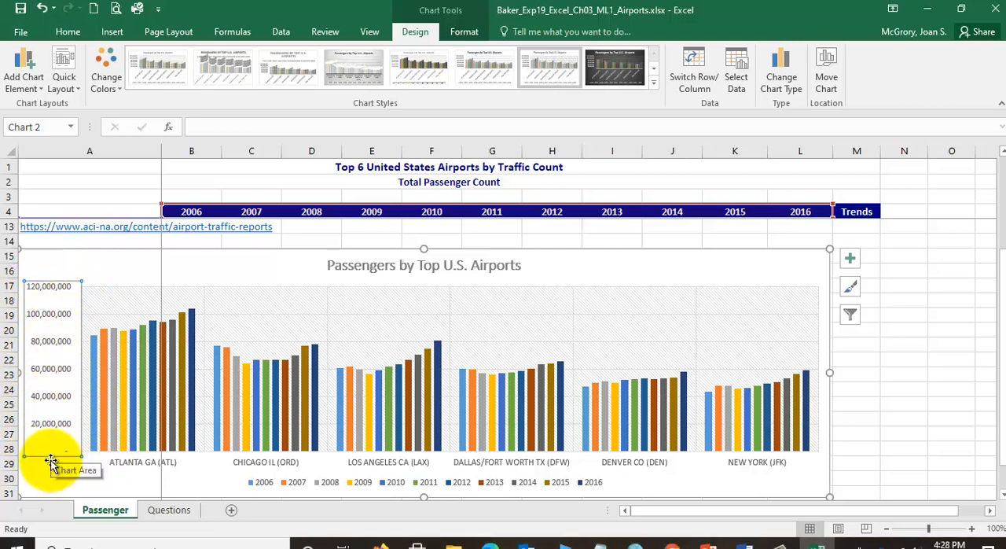
scroll(102, 426, down, 2)
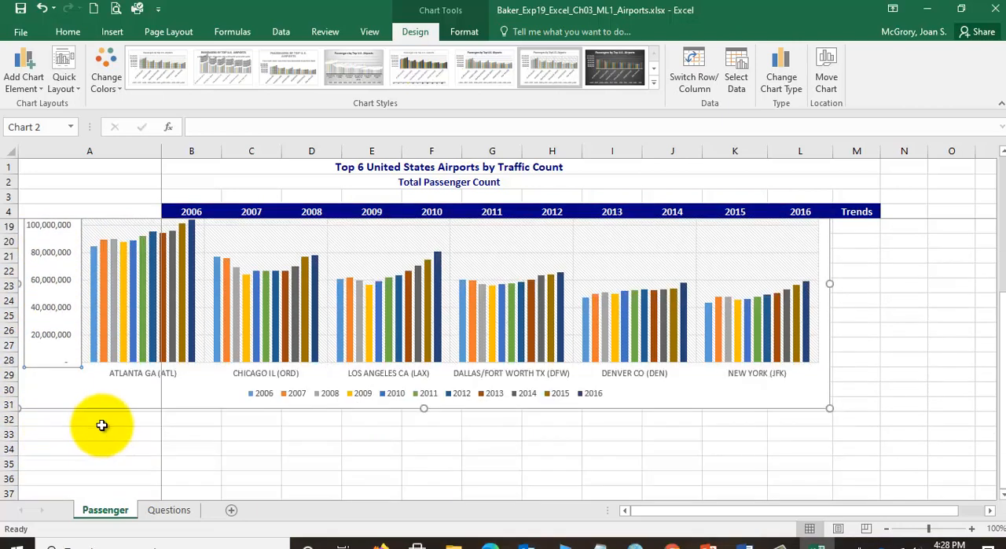
scroll(101, 425, down, 1)
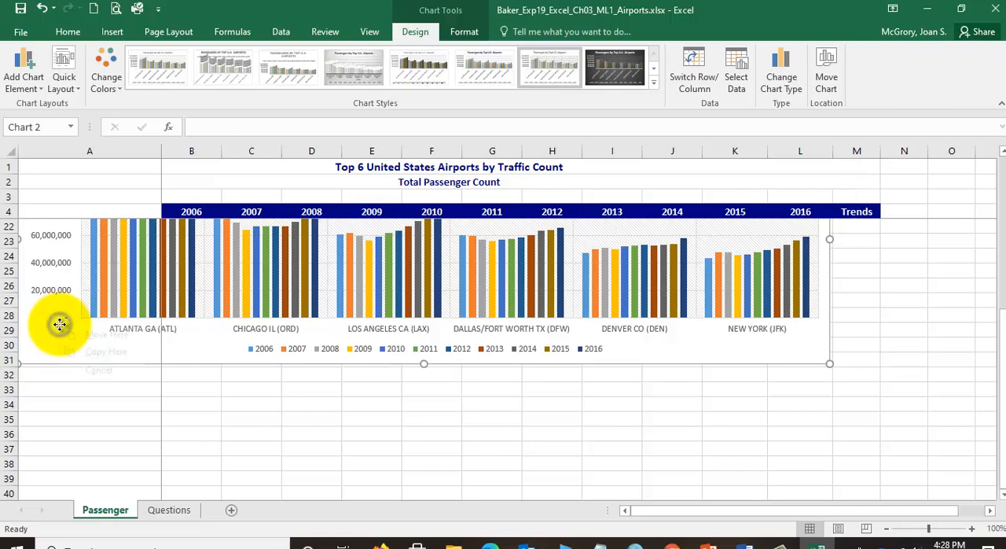
right_click(61, 326)
click(156, 430)
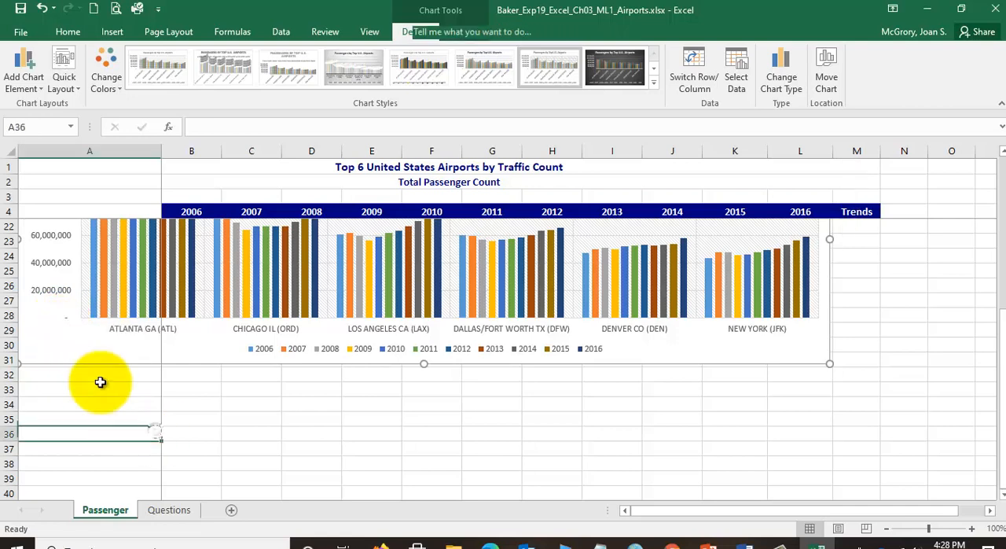
click(47, 297)
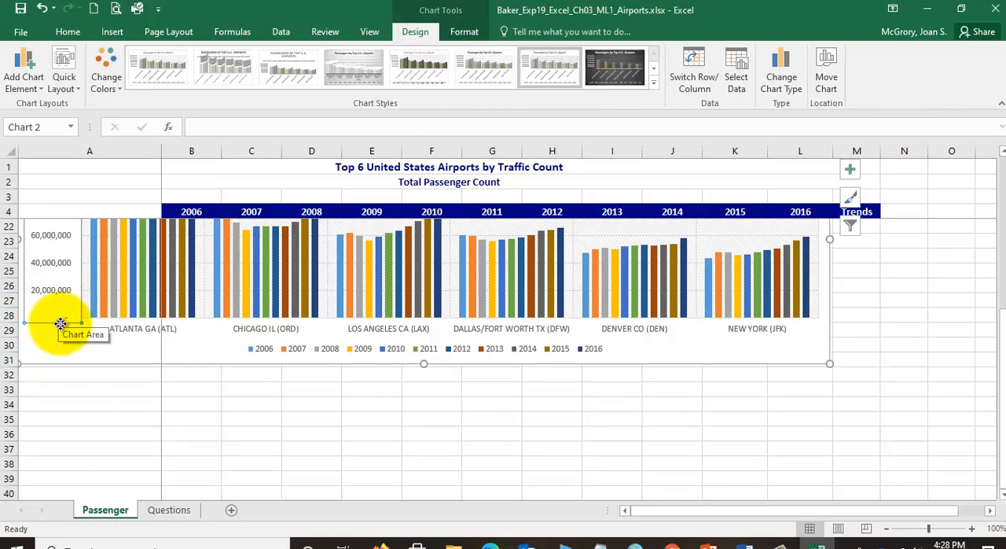
right_click(60, 323)
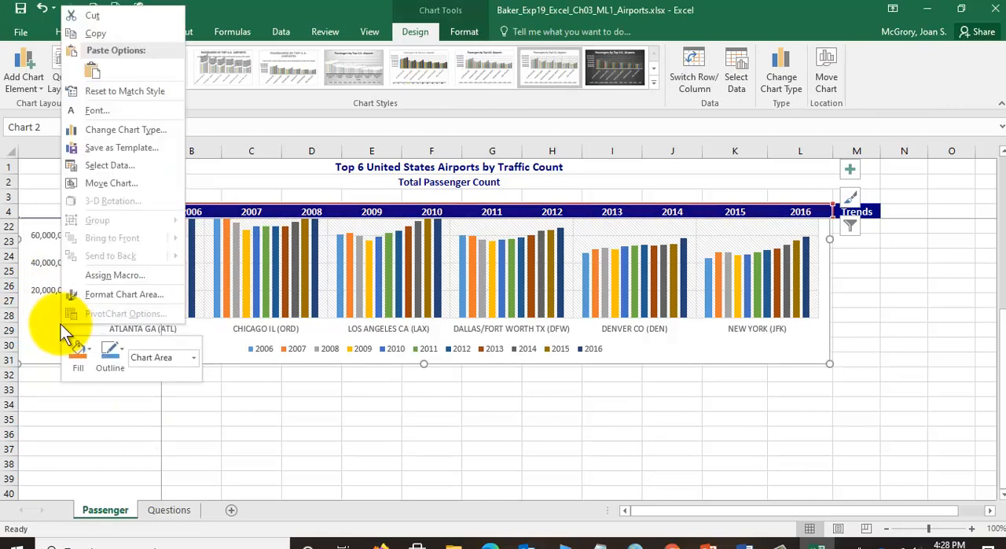
click(99, 296)
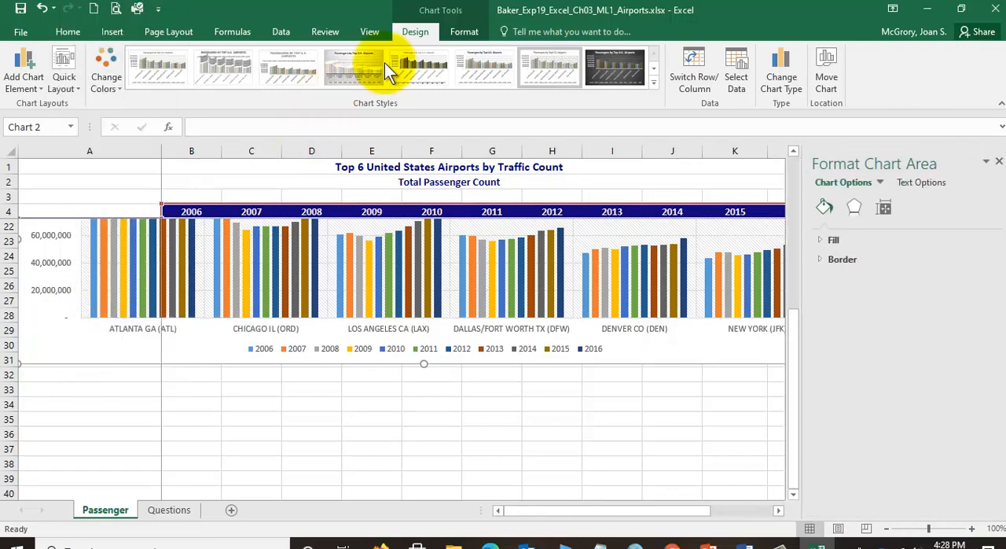
- Select the column chart's vertical value axis to show the Format Axis options
click(470, 33)
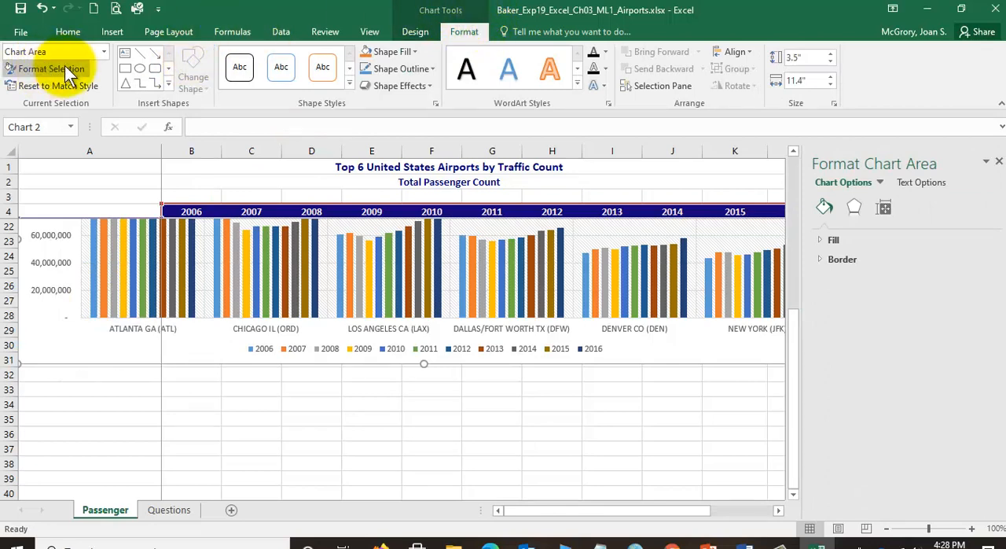
click(52, 271)
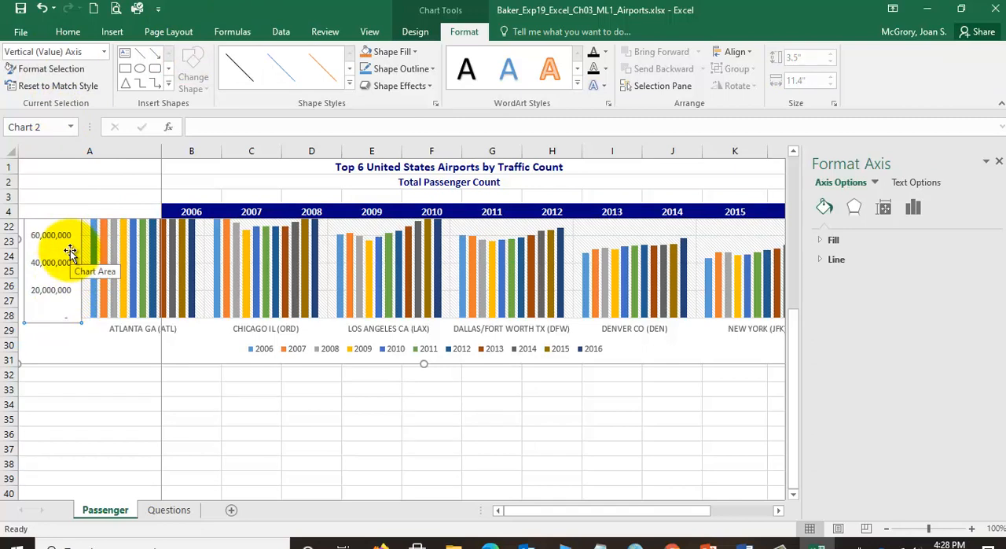
scroll(41, 308, up, 1)
scroll(41, 308, up, 1)
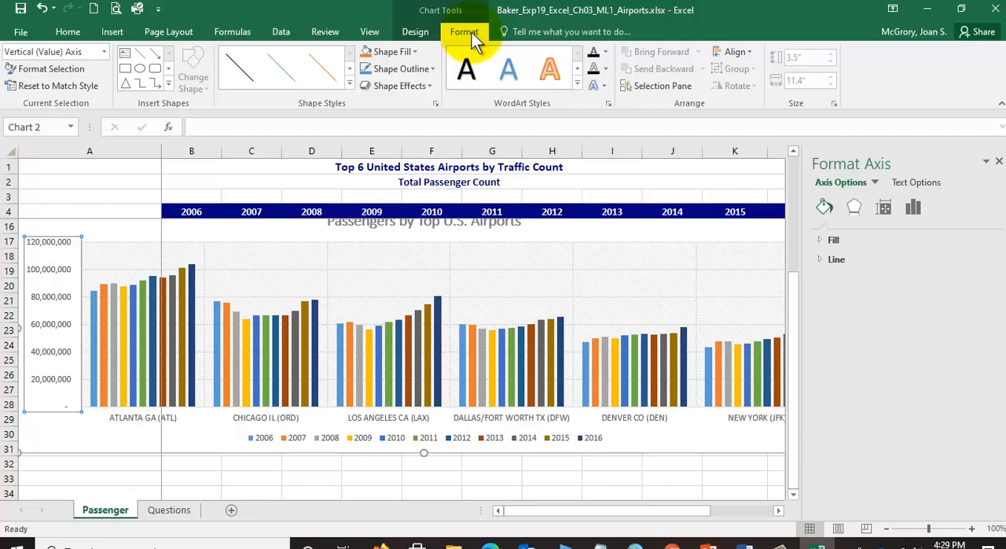
- Select the chart's Legend as a demonstration of choosing chart elements by name, and reselect the Vertical (Value) Axis
click(416, 33)
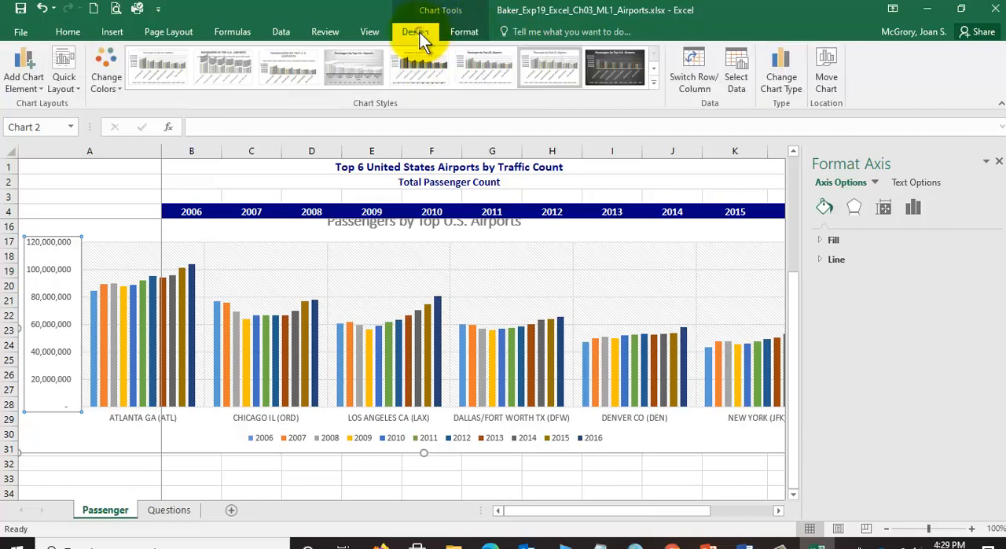
click(462, 33)
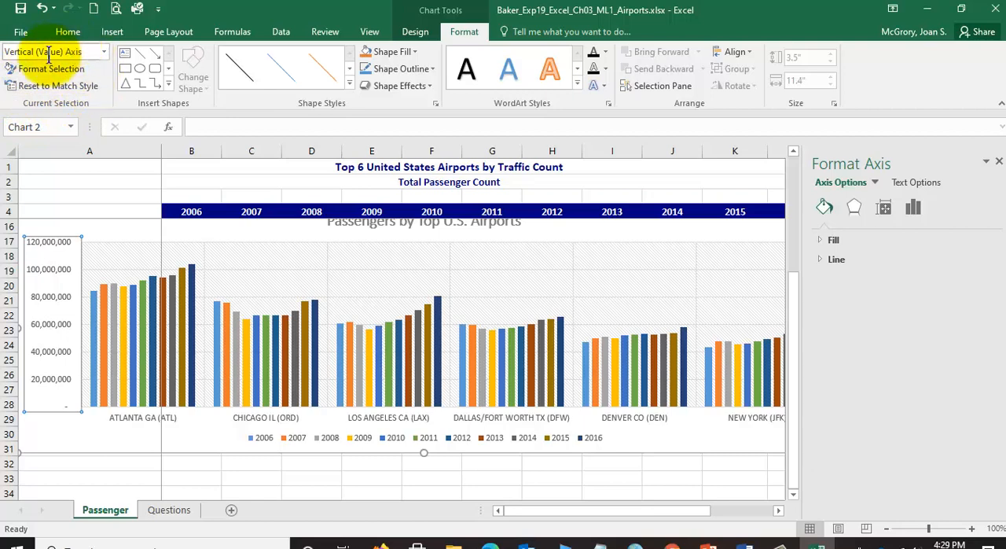
click(104, 51)
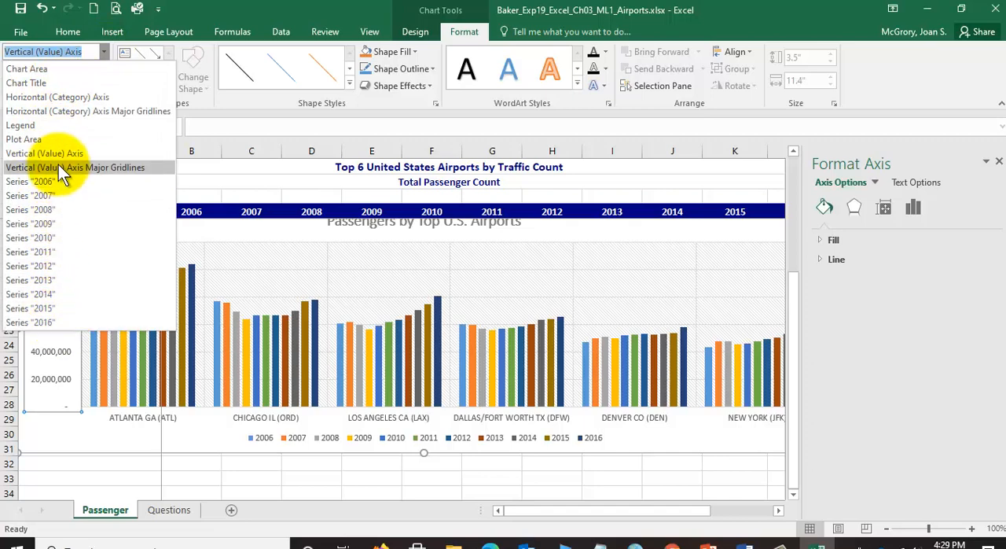
click(43, 125)
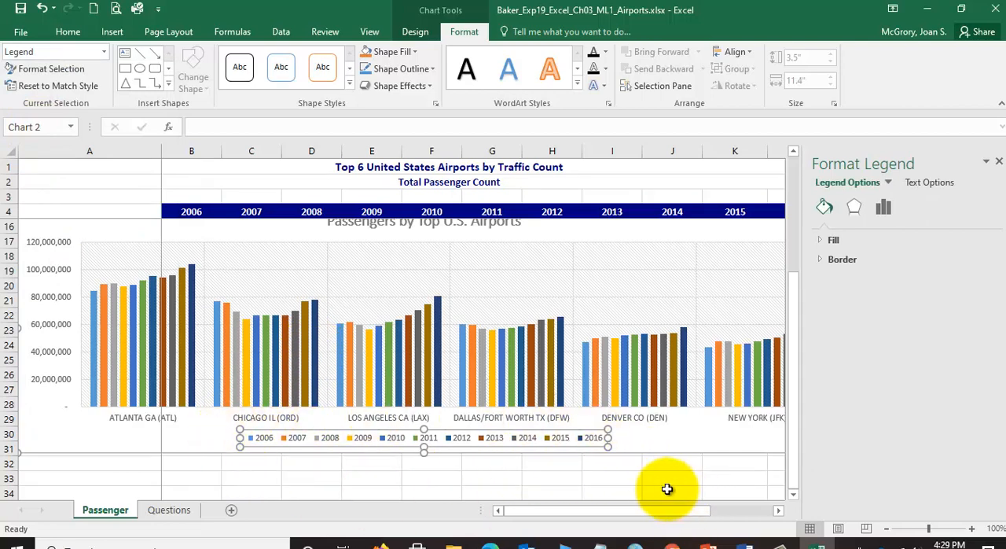
click(102, 52)
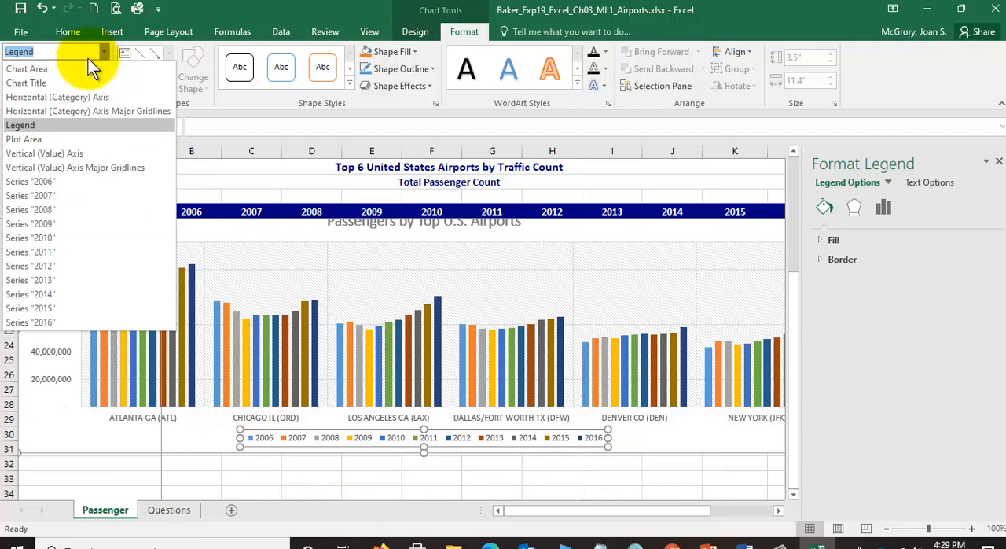
click(46, 153)
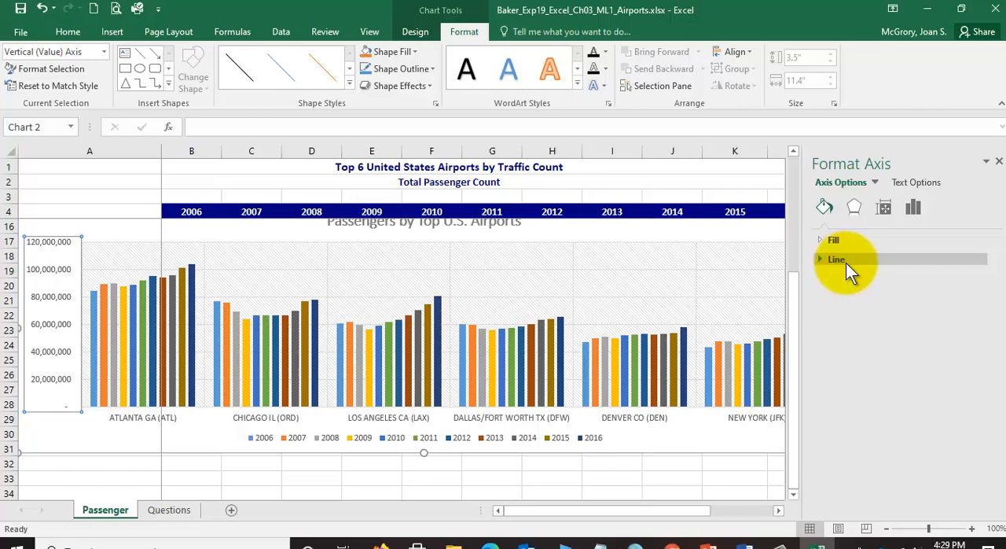
- Set the display units of the chart's vertical value axis to Millions
click(915, 207)
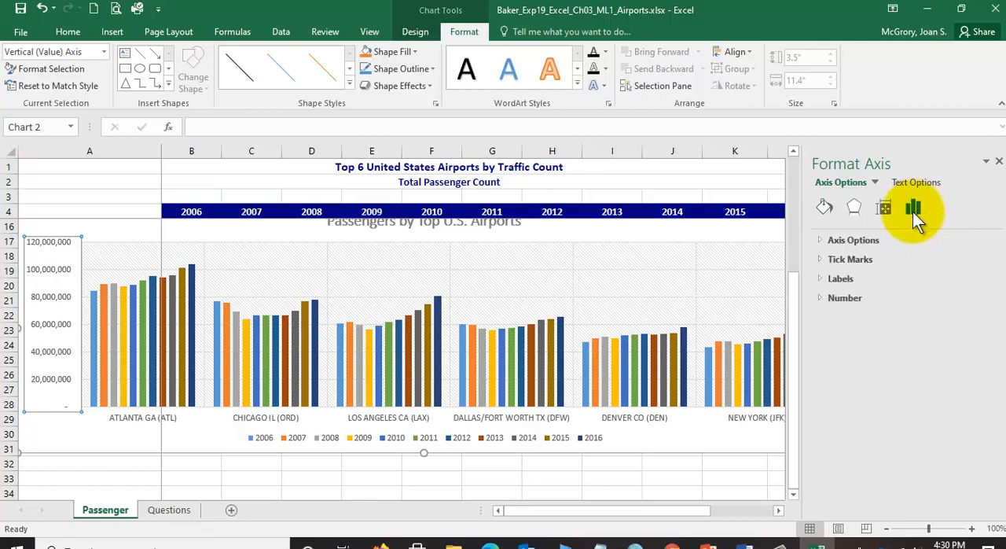
click(846, 240)
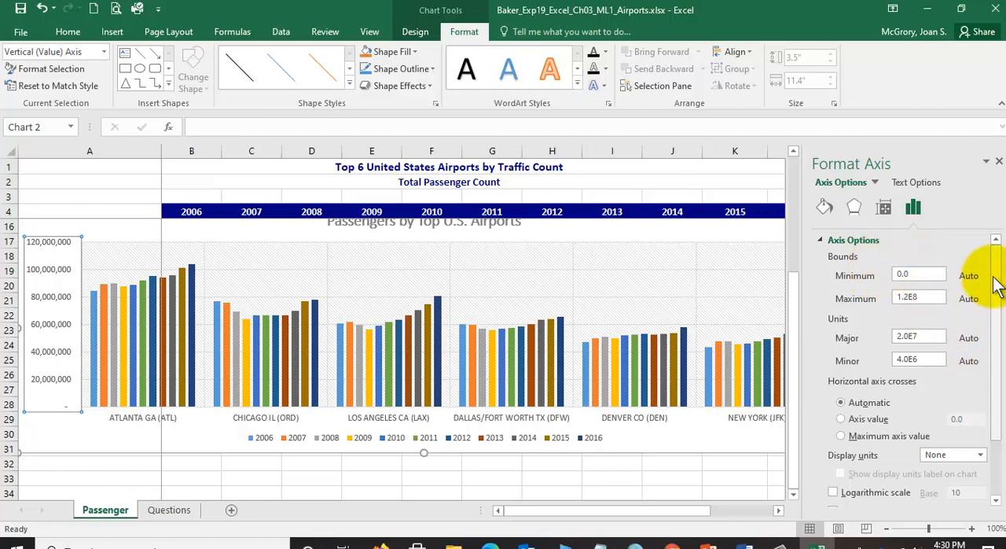
scroll(982, 292, down, 2)
scroll(998, 323, down, 1)
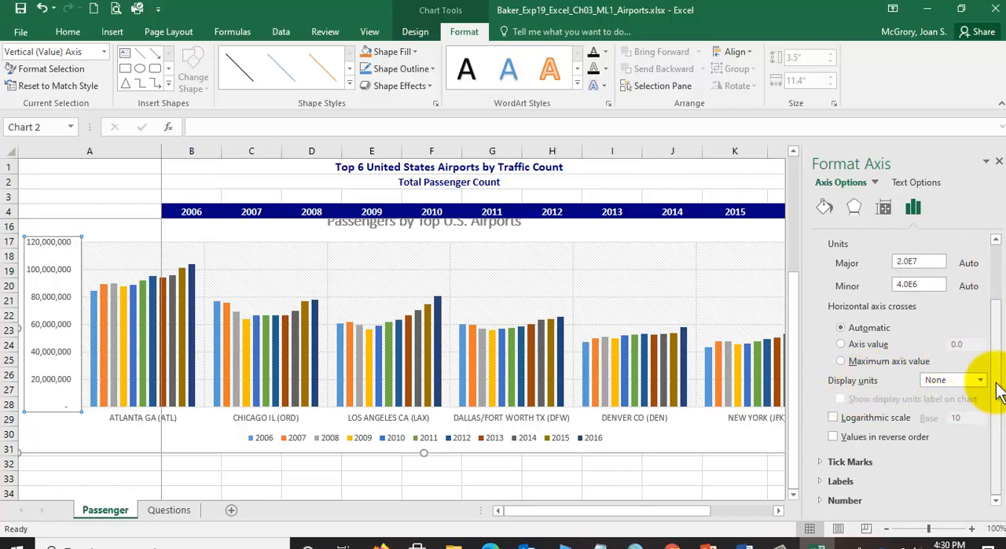
drag(996, 383, 981, 348)
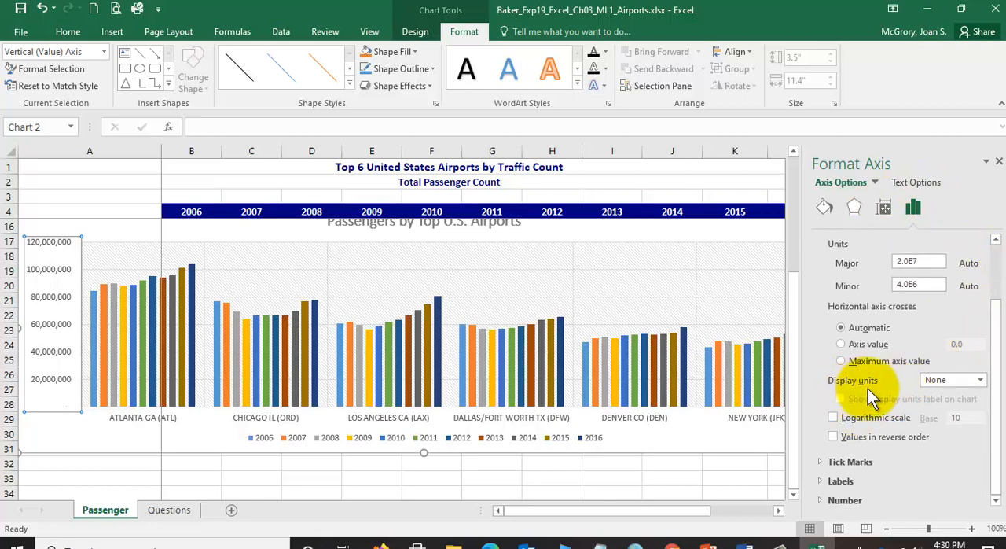
click(980, 381)
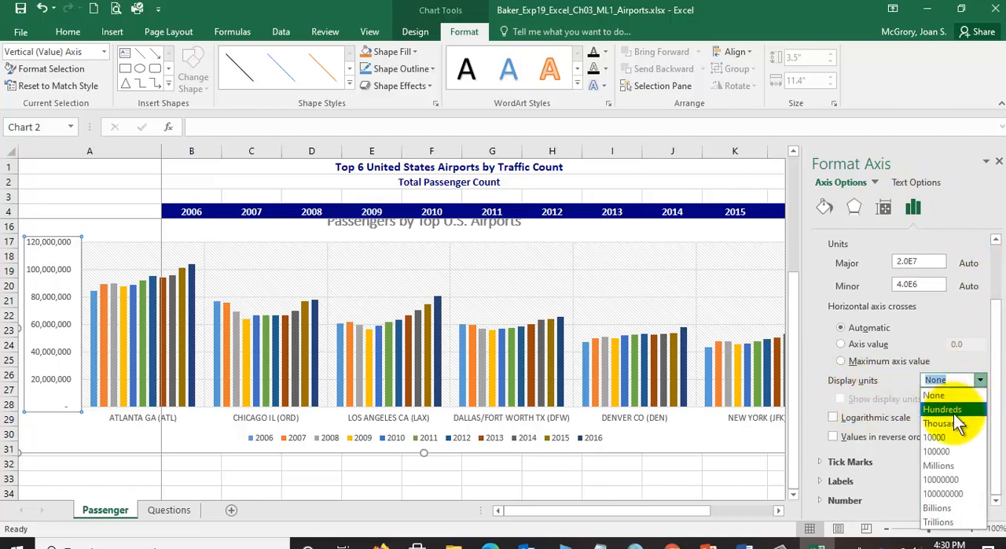
click(951, 463)
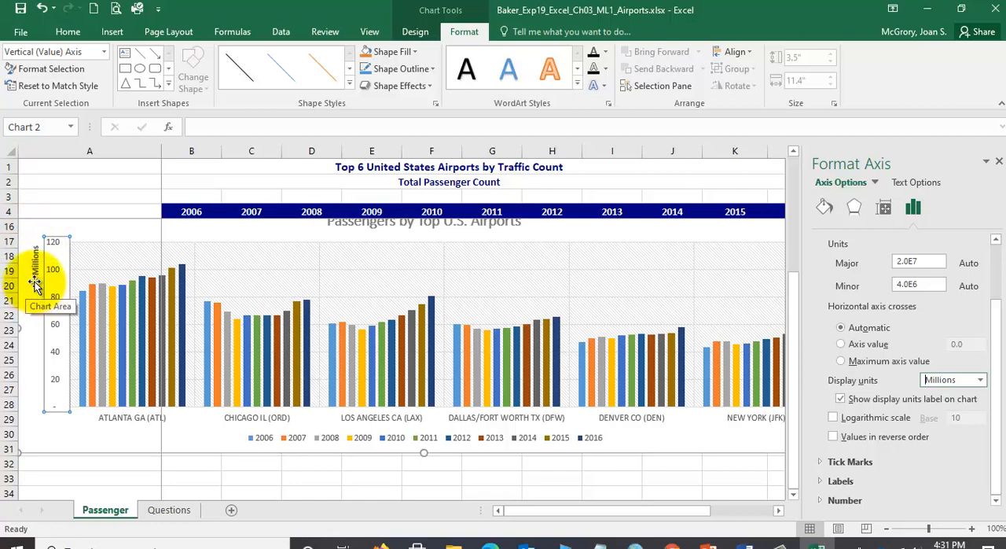
- Change the value axis display units label to "Millions of Passengers" and save the workbook
click(33, 269)
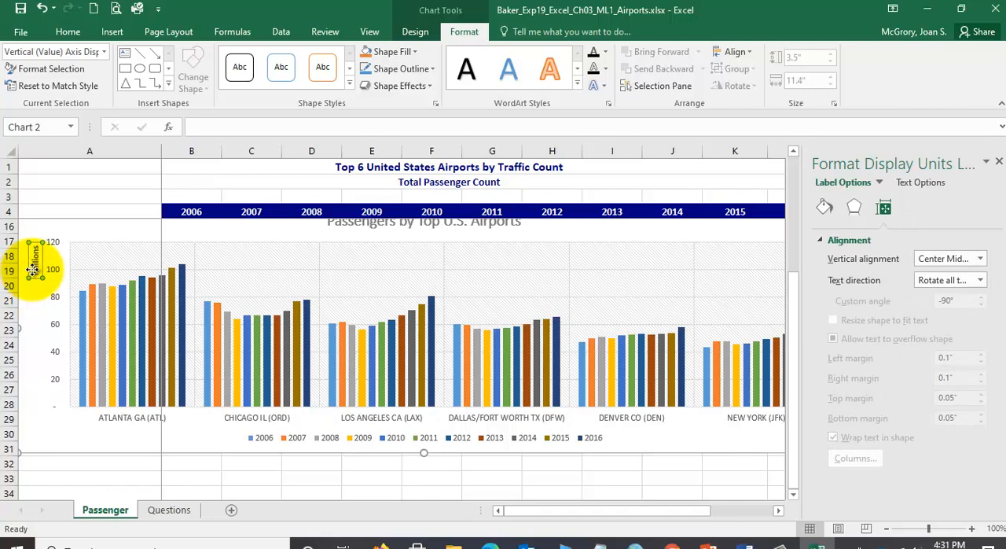
click(105, 52)
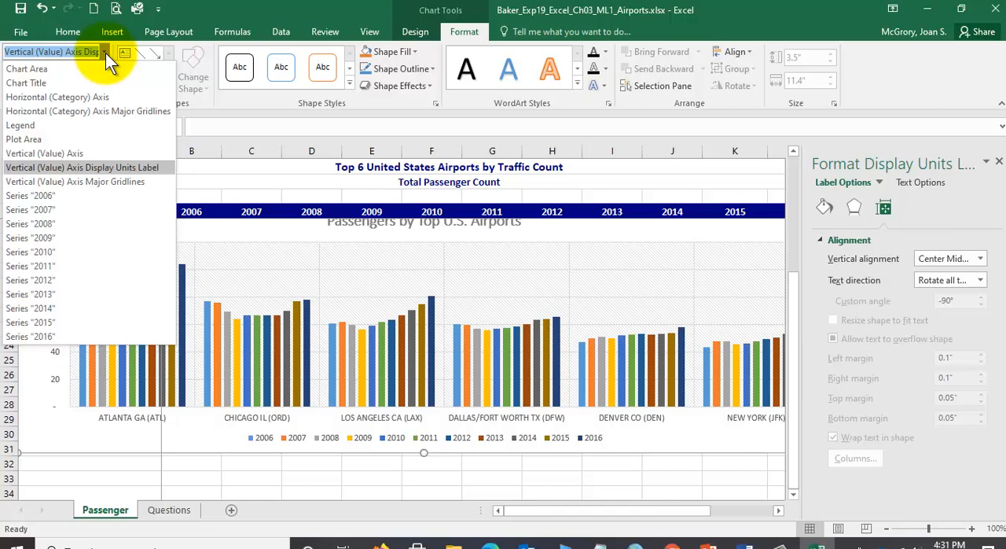
click(105, 52)
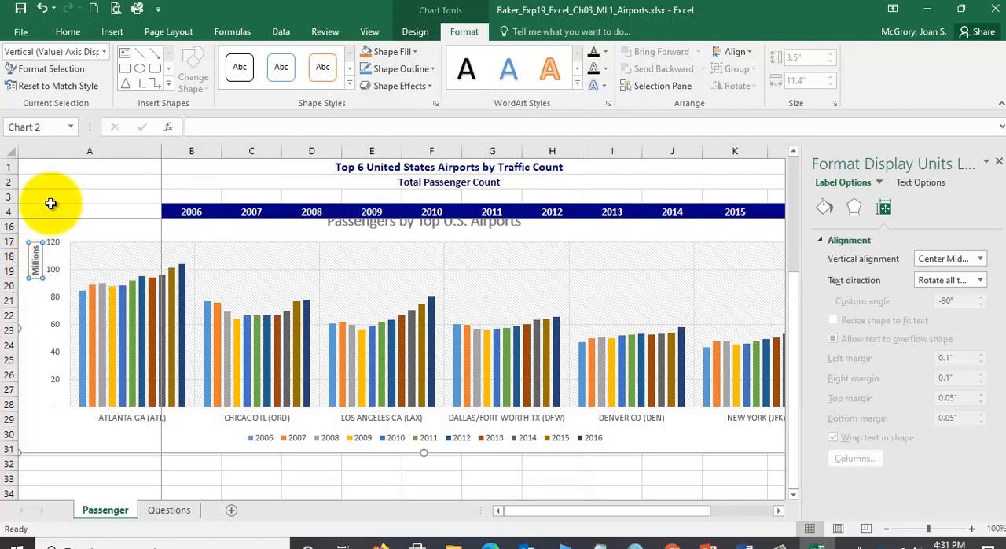
text(Millions of Passengers)
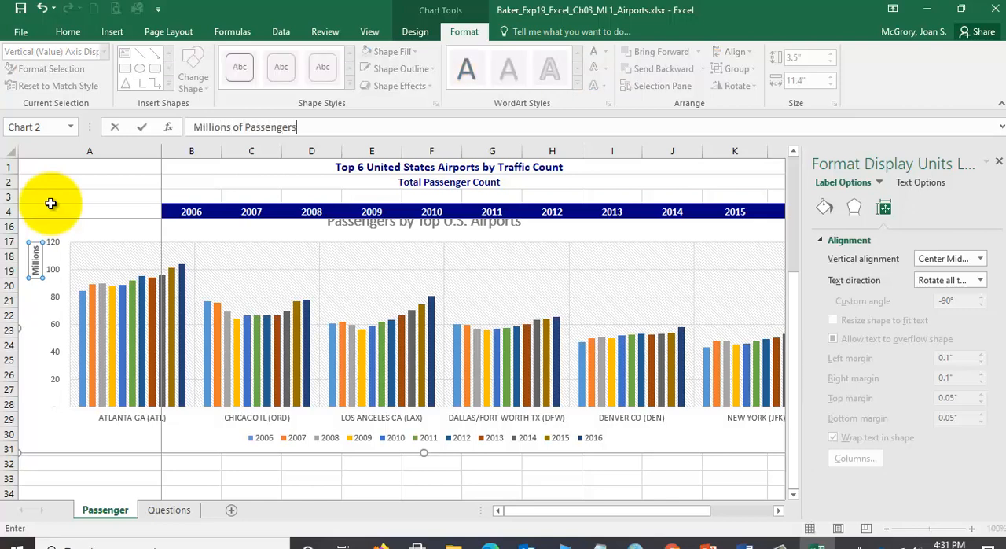
key(Return)
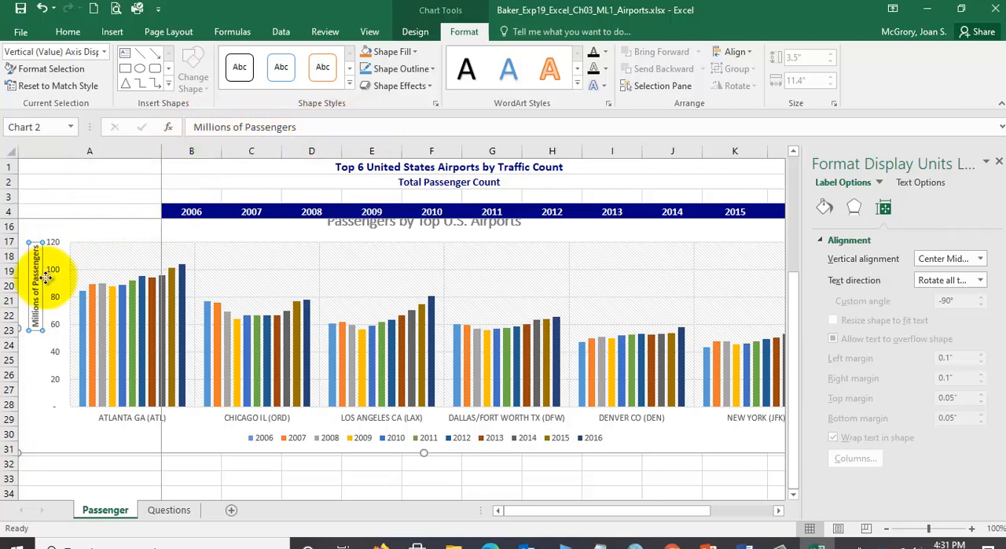
click(21, 9)
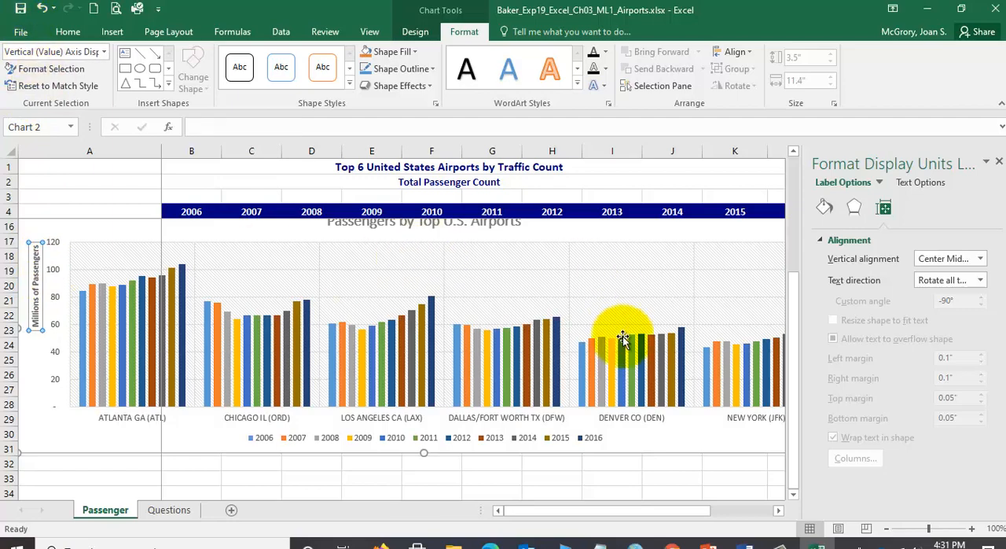
- Switch to the Word instructions and read step 5 about data labels for the 2016 data series
click(743, 541)
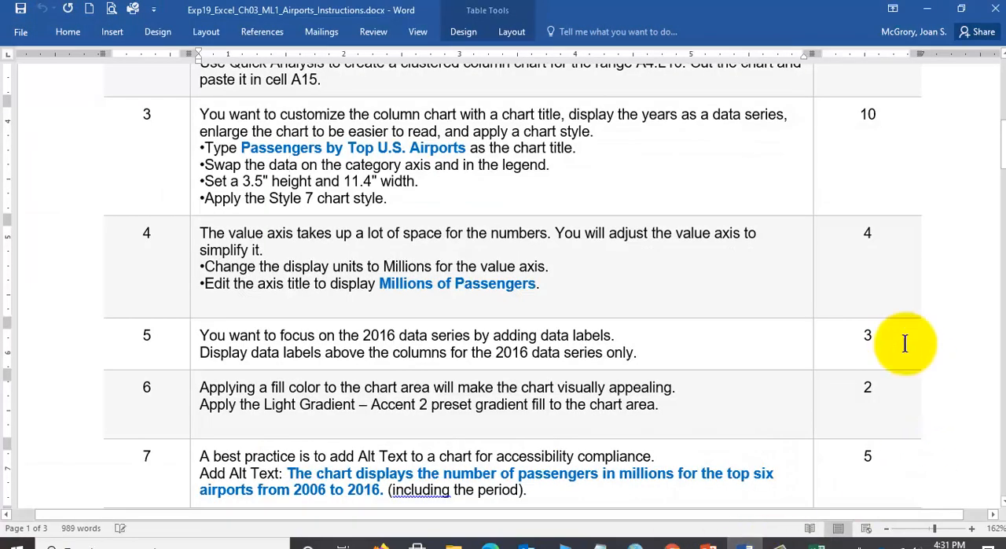
scroll(605, 290, down, 1)
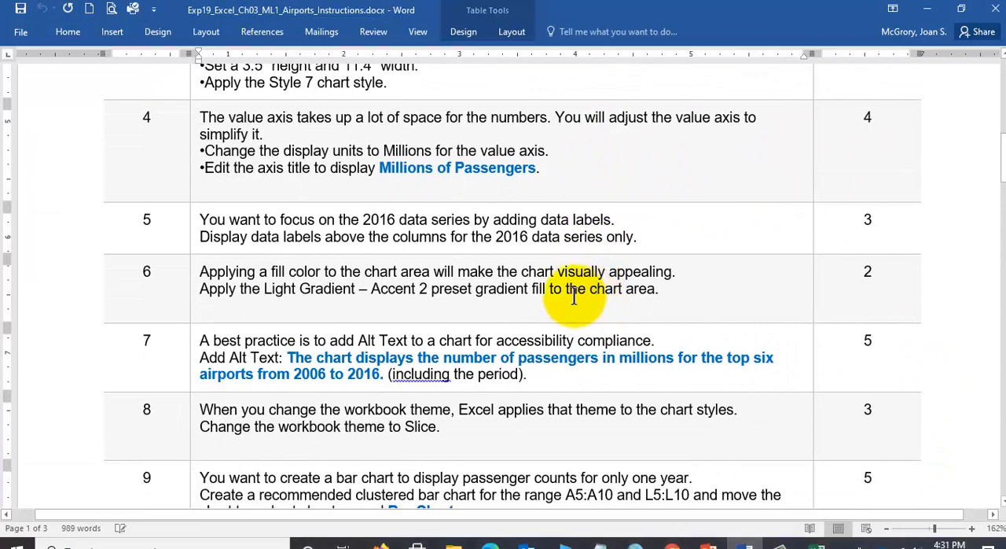
scroll(599, 294, down, 1)
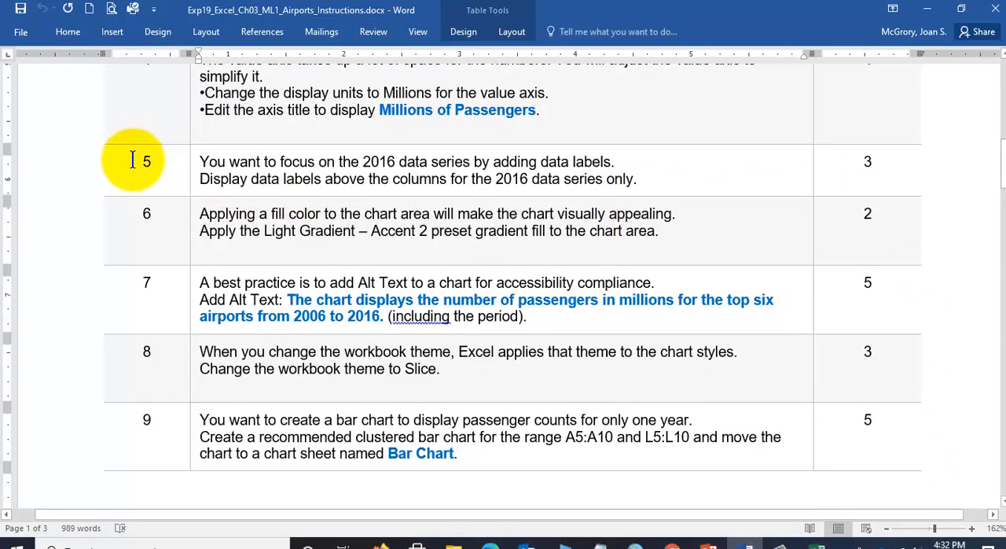
drag(201, 165, 609, 161)
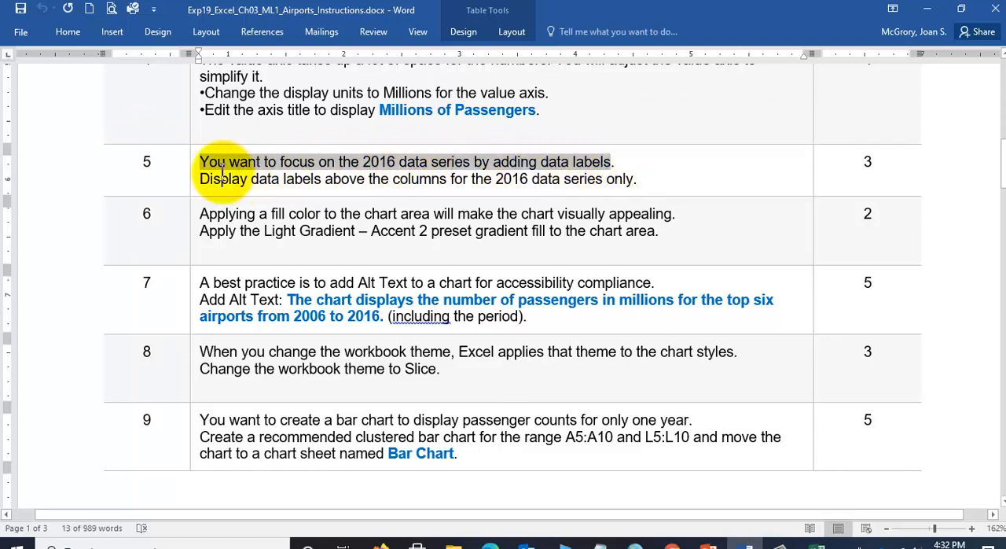
drag(283, 178, 626, 178)
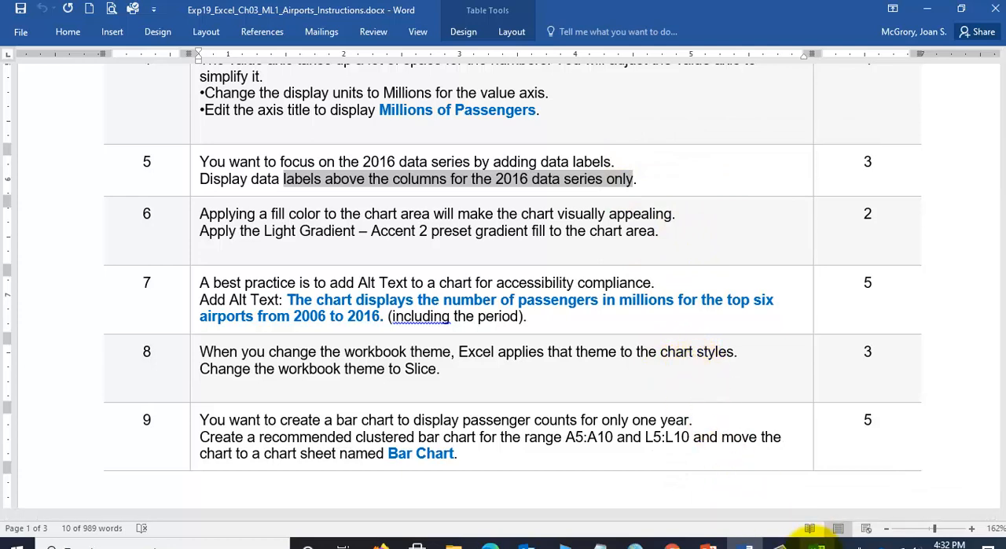
- Switch back to Excel, select the 2016 data series in the column chart, and close the formatting pane
click(815, 542)
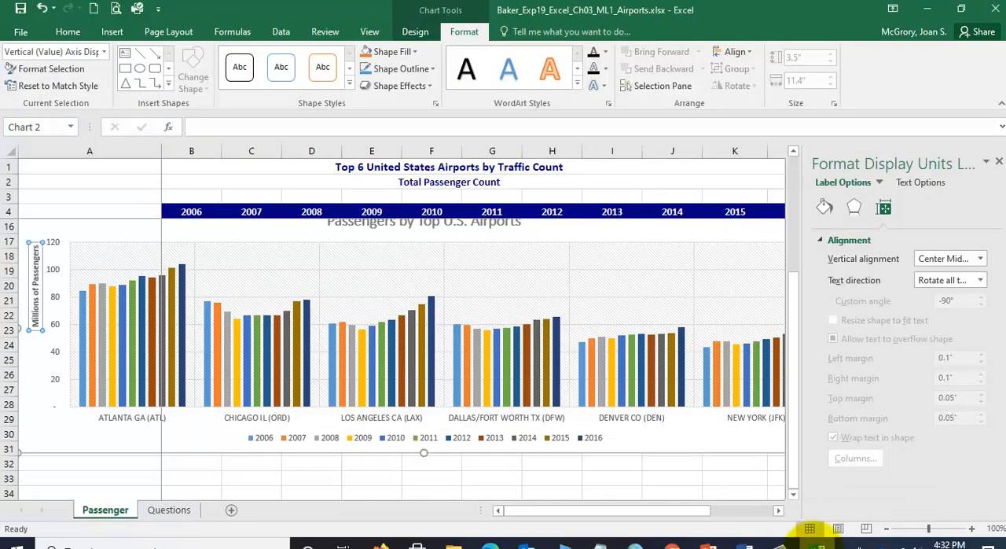
click(595, 440)
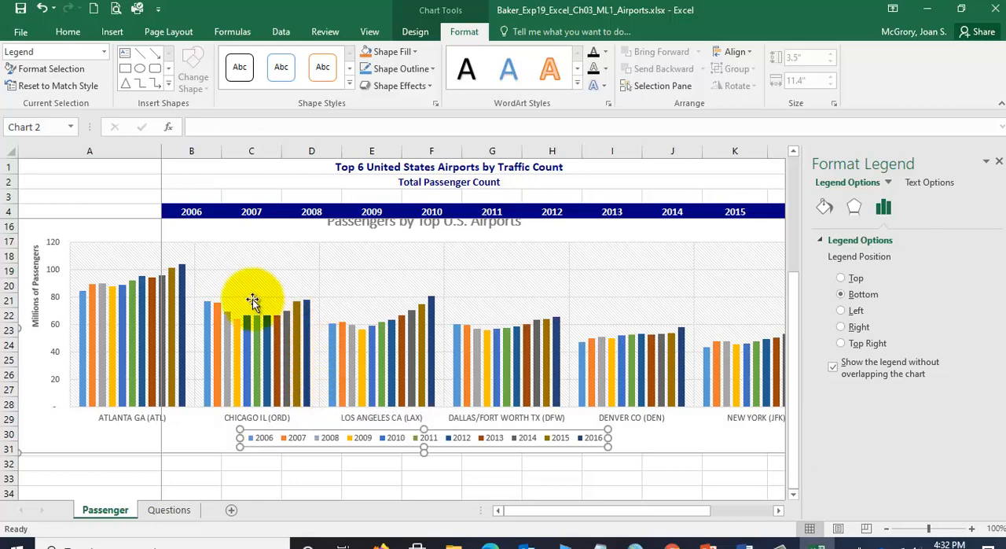
click(186, 281)
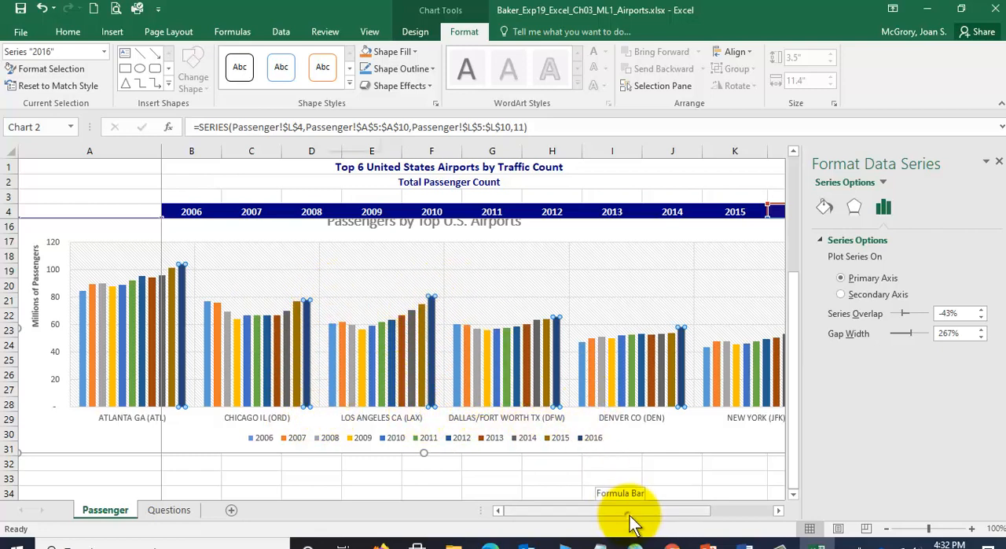
drag(631, 517, 674, 521)
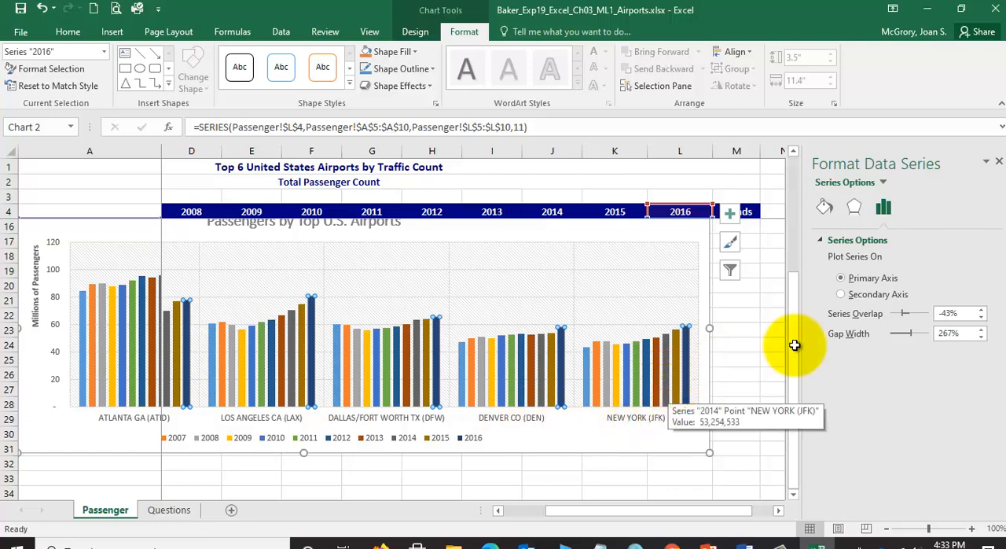
click(999, 162)
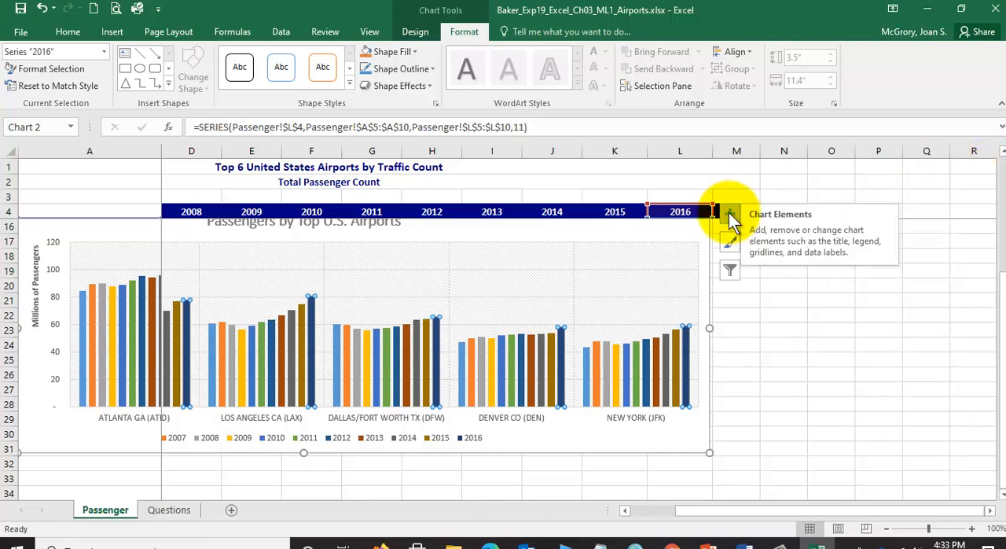
- Display data labels above the columns of the 2016 data series only
click(731, 220)
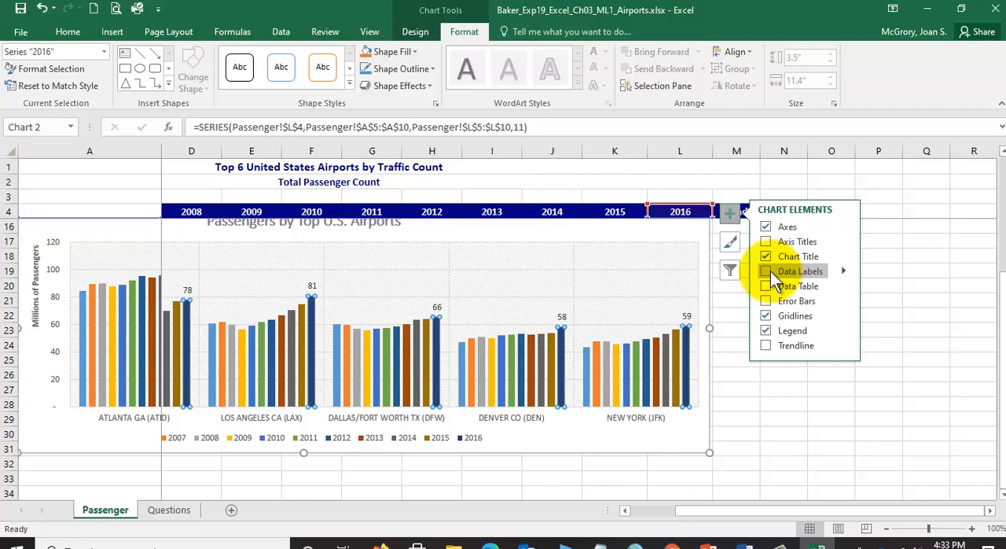
click(767, 271)
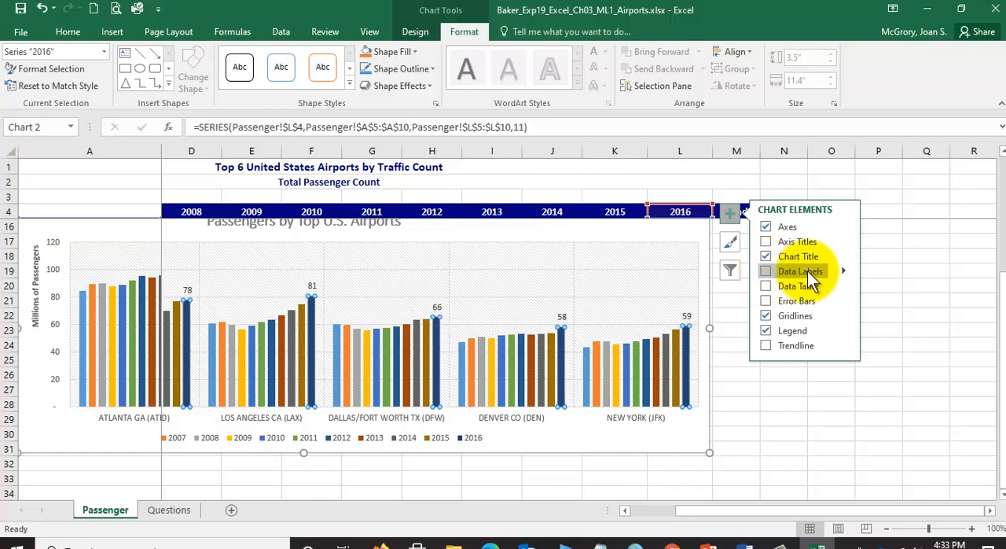
click(844, 271)
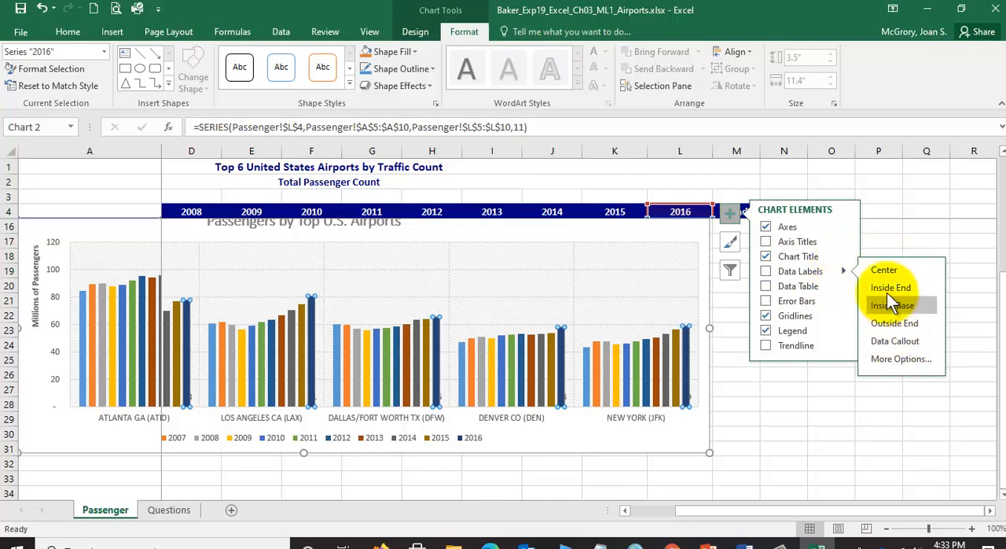
click(766, 271)
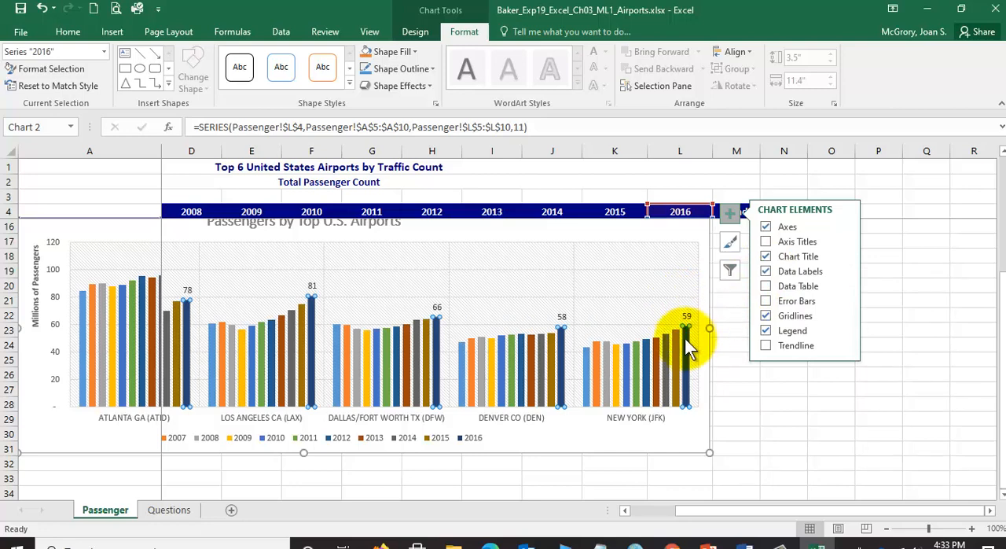
- Check the chart's 2016 data labels against the passenger counts in the worksheet, and reselect the chart area
mouse_move(689, 338)
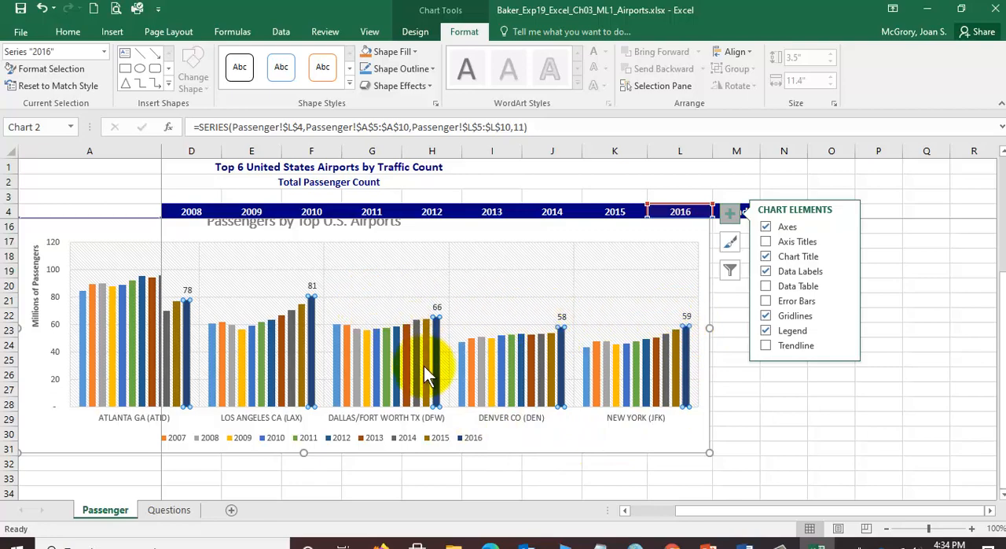
click(422, 428)
scroll(422, 427, up, 4)
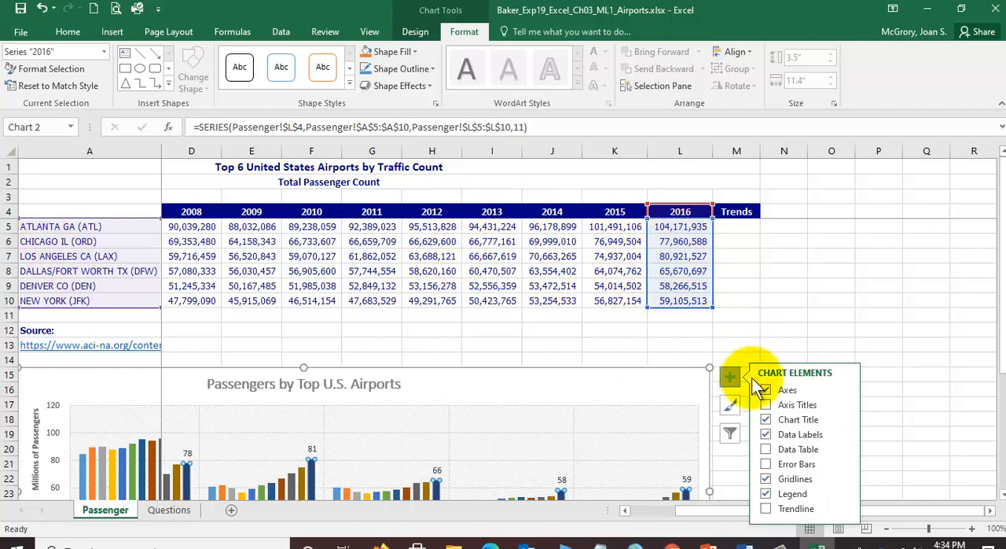
scroll(741, 354, down, 2)
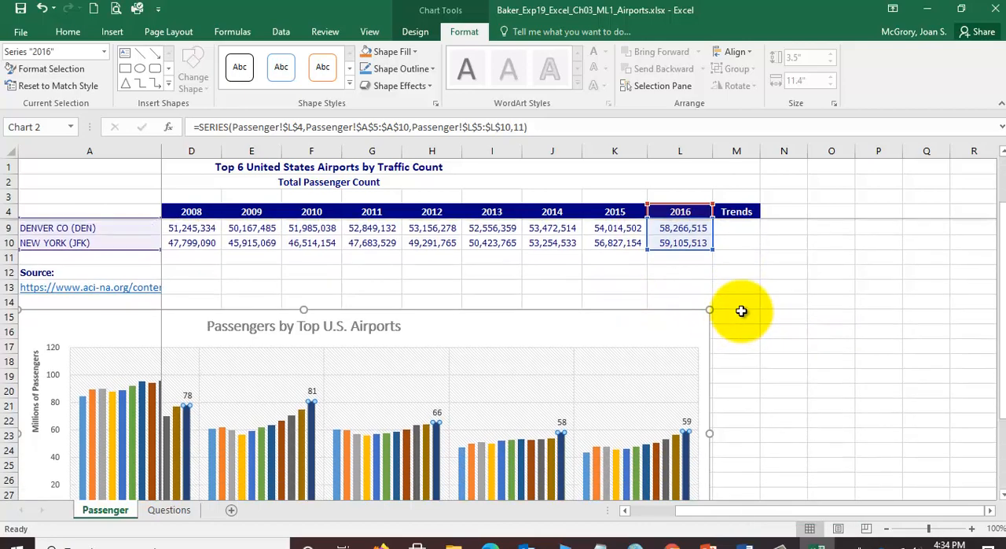
scroll(741, 311, down, 2)
scroll(747, 292, up, 1)
click(729, 288)
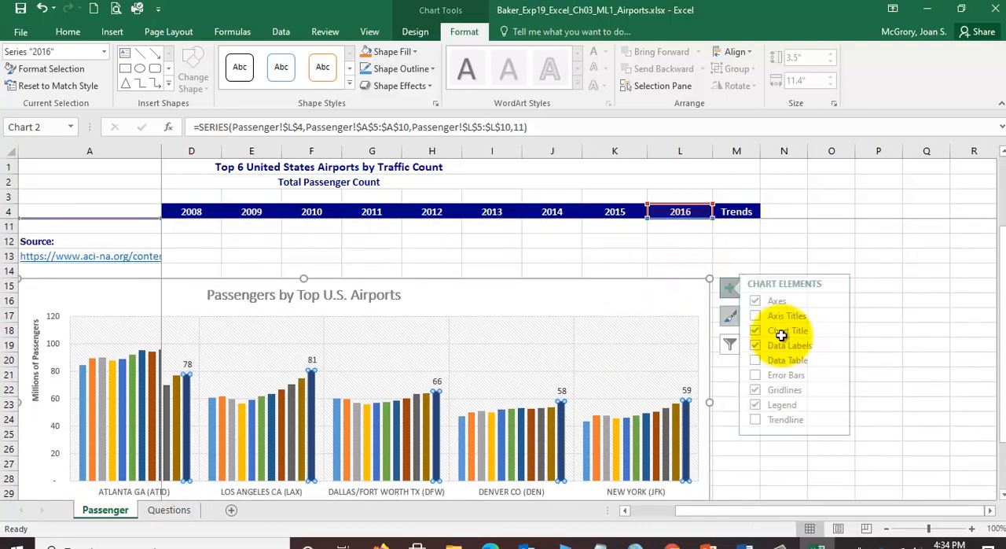
click(654, 254)
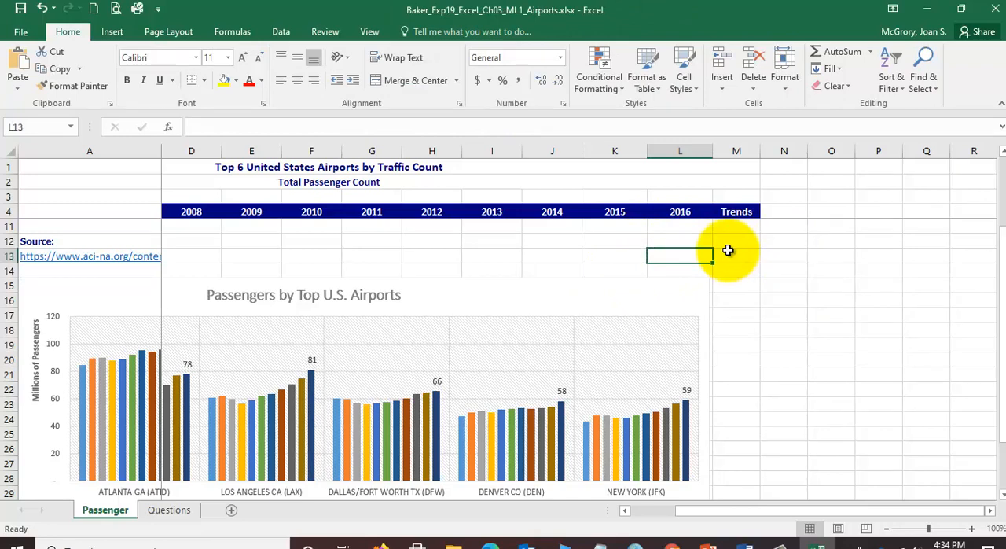
click(688, 287)
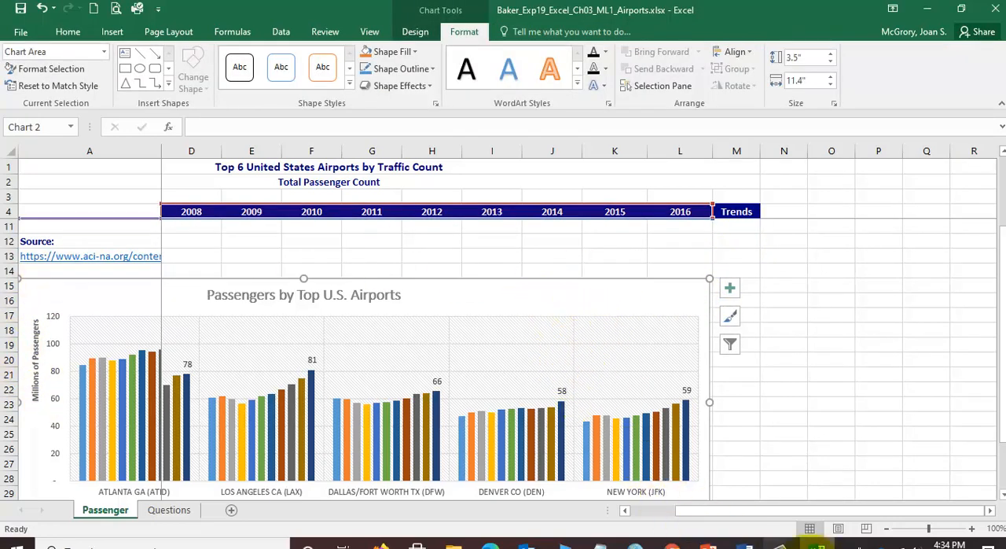
- Check the chart area fill instruction in Word and open the chart area's formatting options in Excel
click(747, 541)
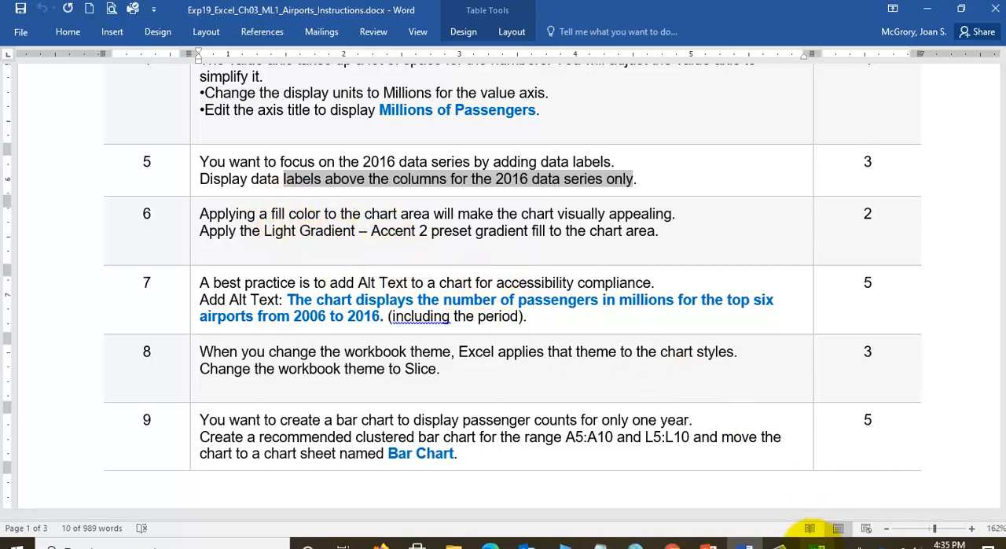
click(815, 542)
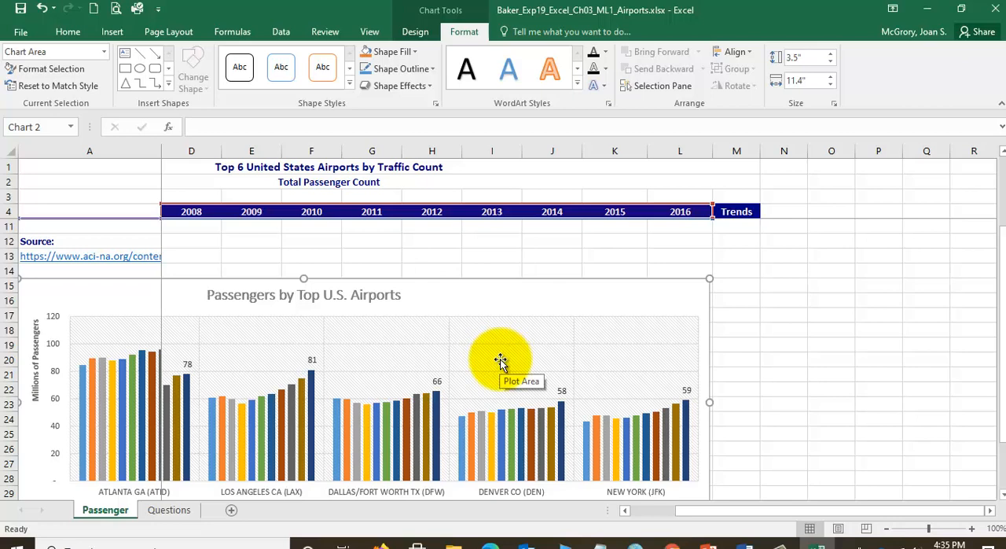
click(523, 323)
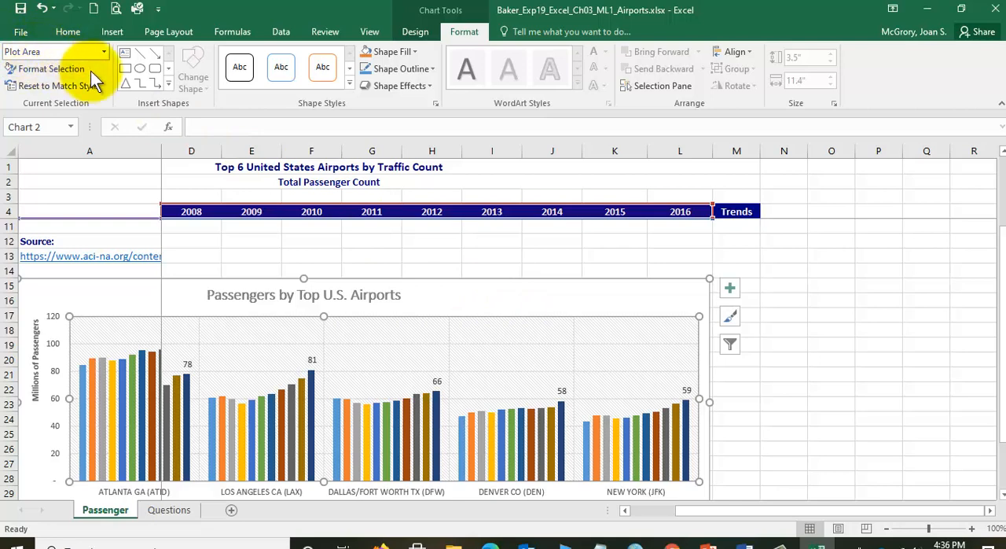
click(534, 300)
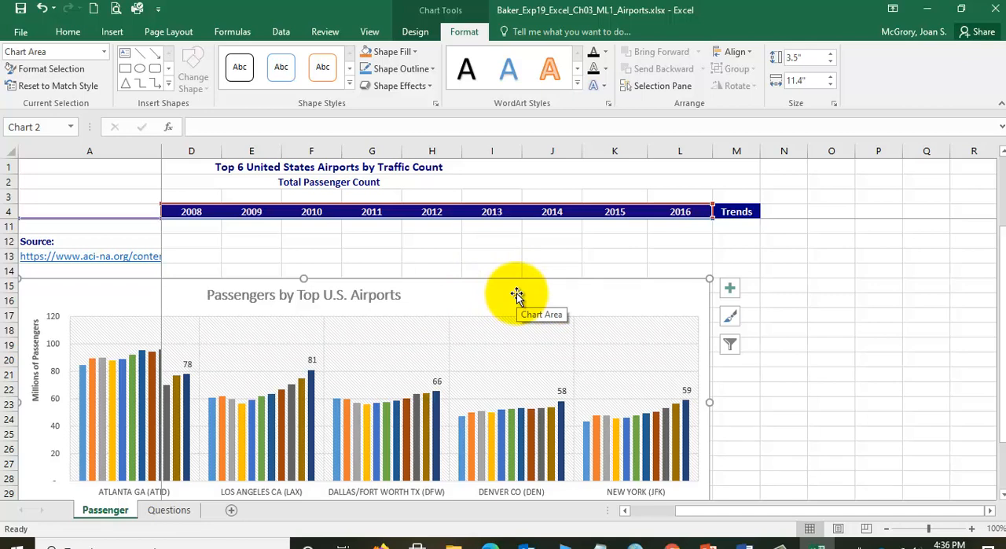
right_click(518, 300)
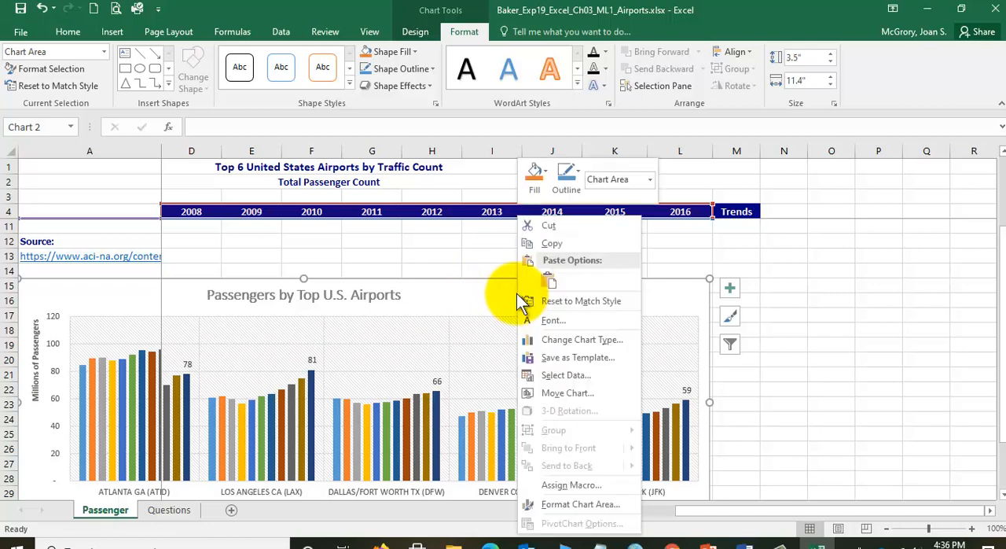
click(583, 504)
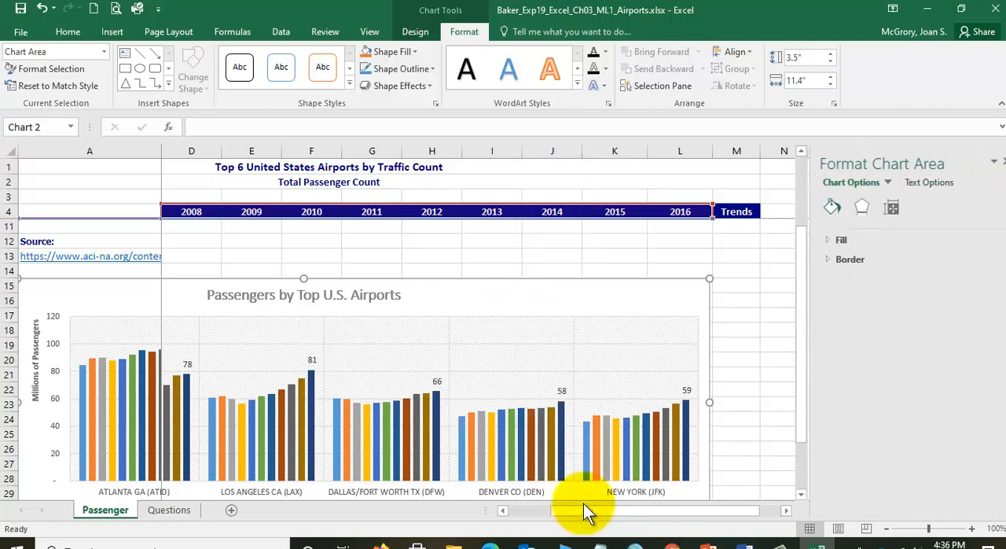
- Fill the chart area with the Light Gradient - Accent 2 preset gradient
click(823, 206)
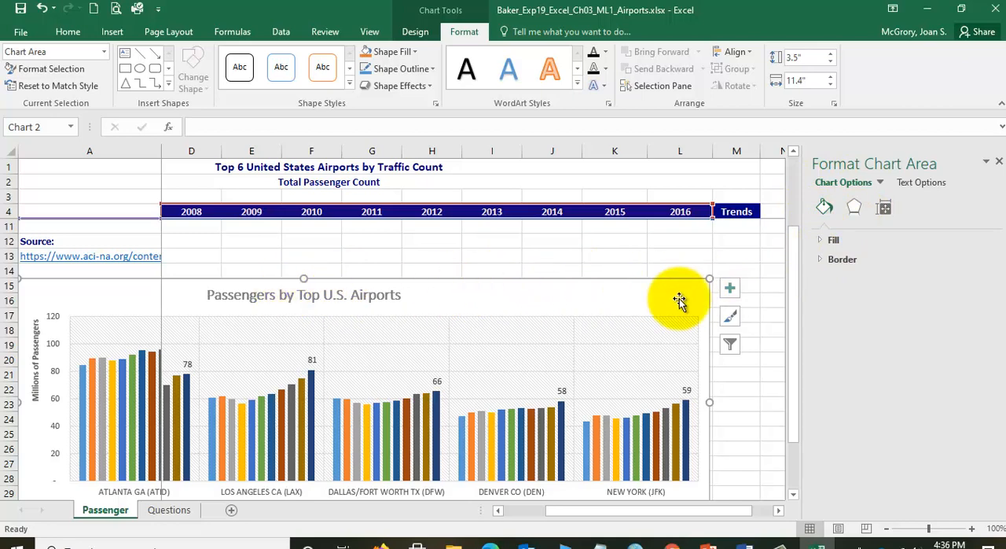
click(820, 238)
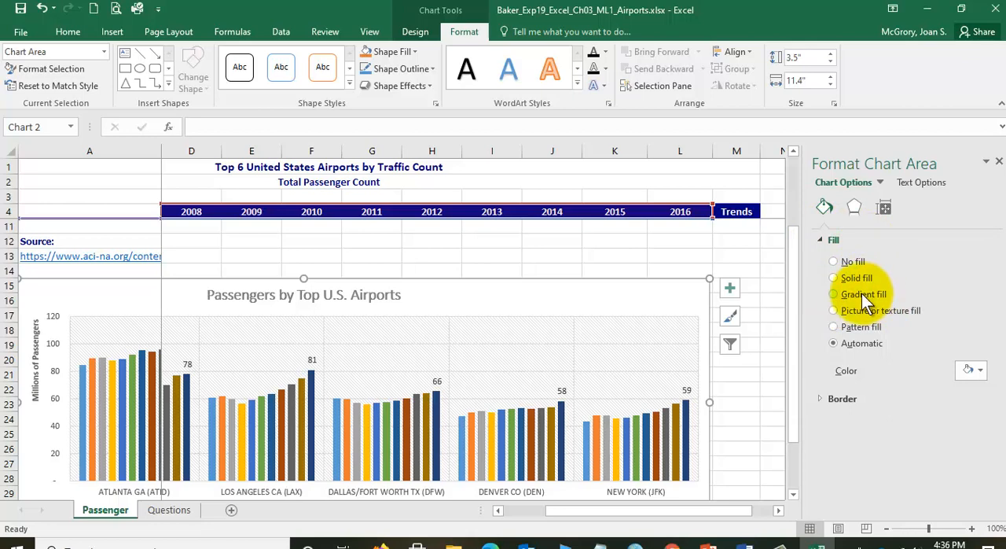
click(836, 299)
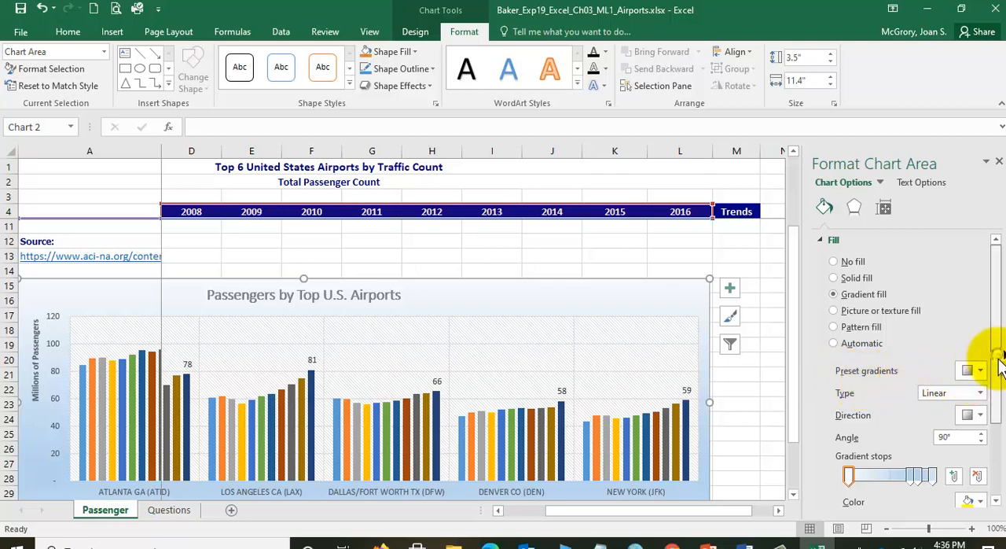
drag(996, 359, 997, 413)
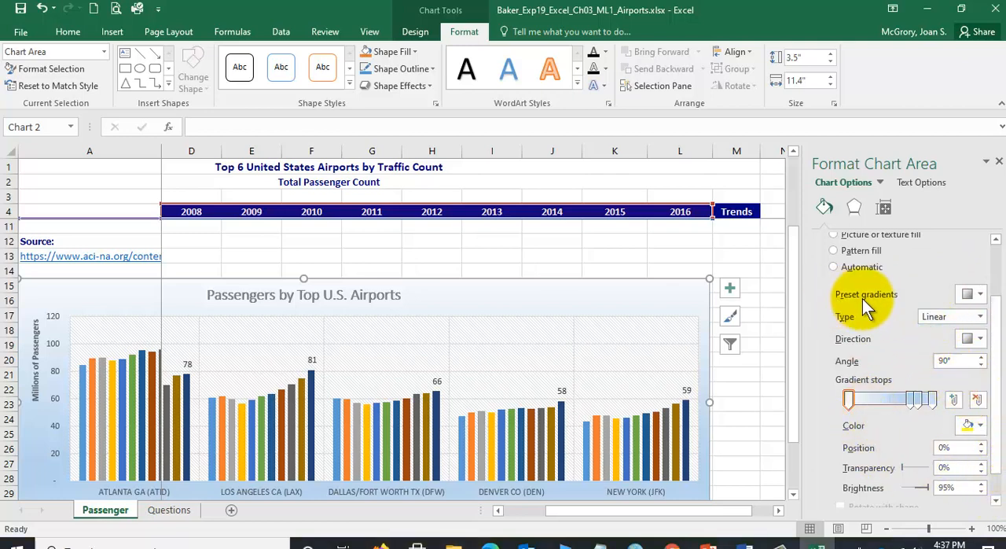
click(978, 296)
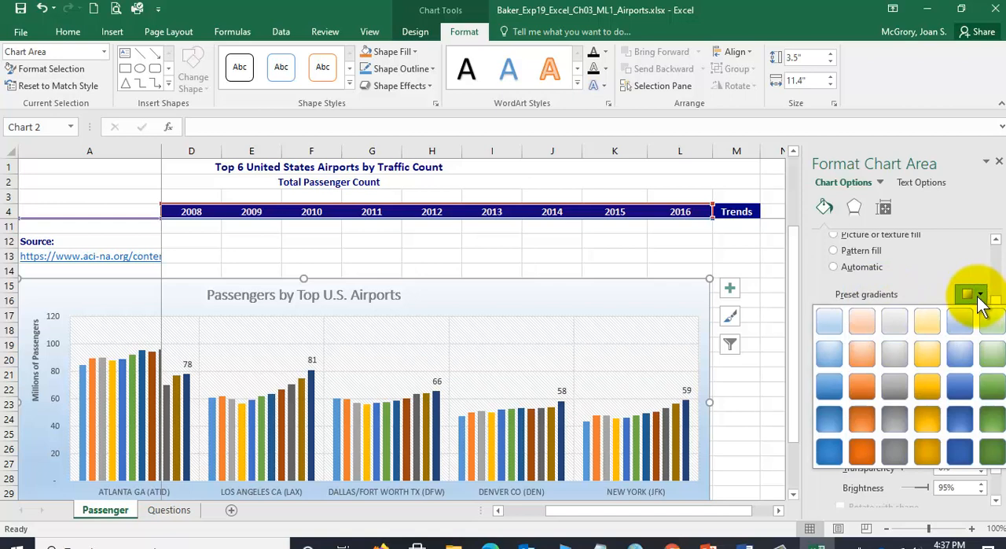
click(860, 318)
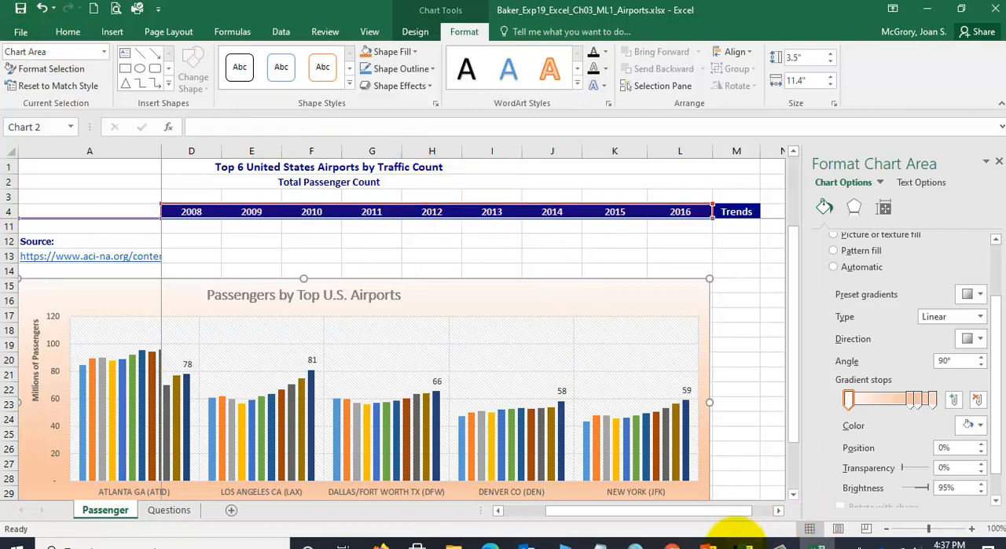
- Switch to the Word instructions, review the gradient fill and chart Alt Text tasks in steps 6 and 7, and return to Excel
click(745, 542)
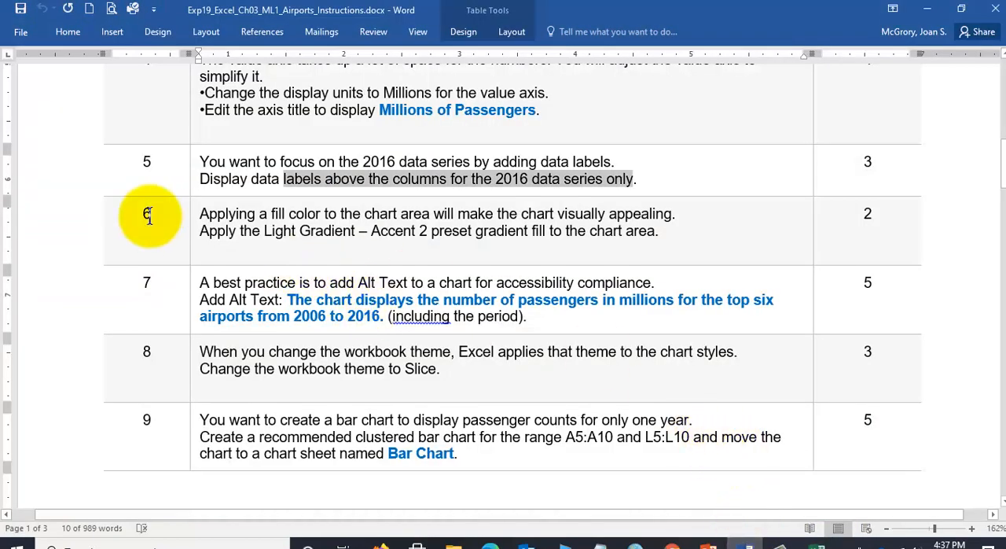
scroll(253, 297, down, 2)
scroll(238, 311, up, 4)
scroll(239, 310, down, 2)
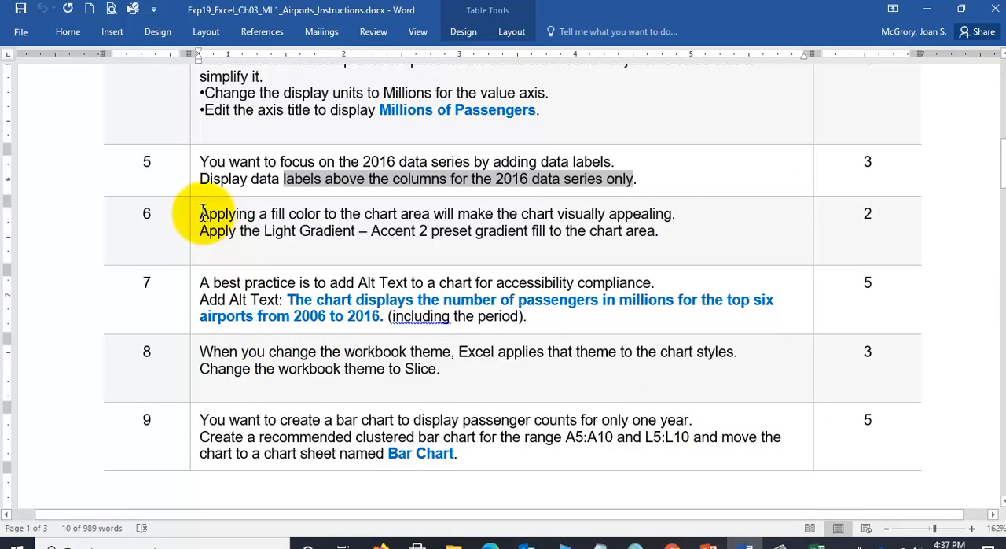
drag(202, 212, 674, 212)
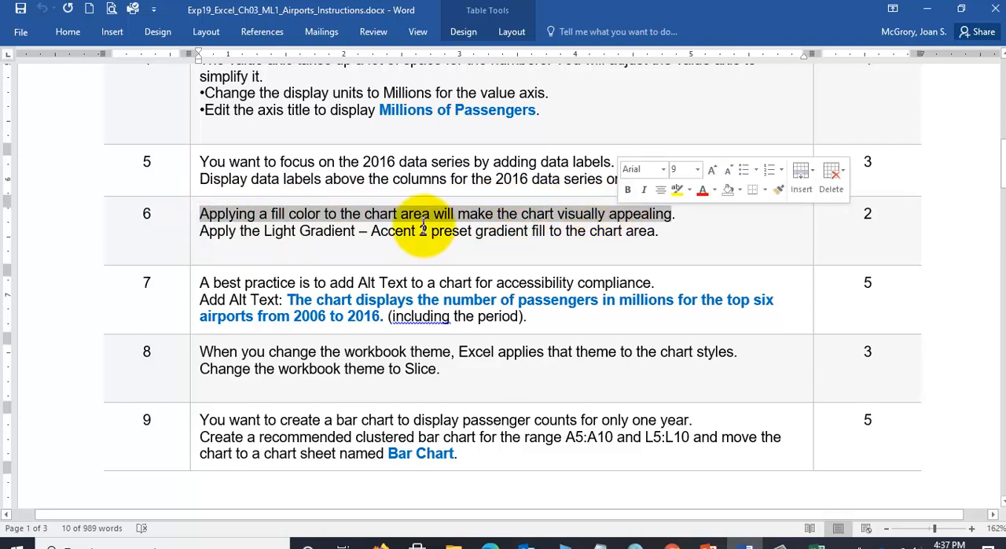
click(424, 228)
scroll(259, 234, down, 2)
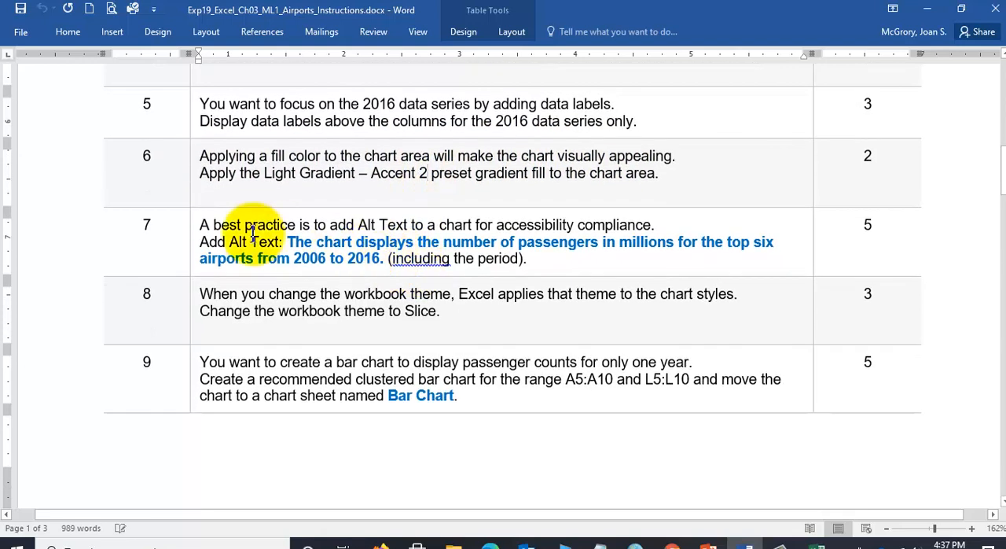
drag(201, 225, 406, 230)
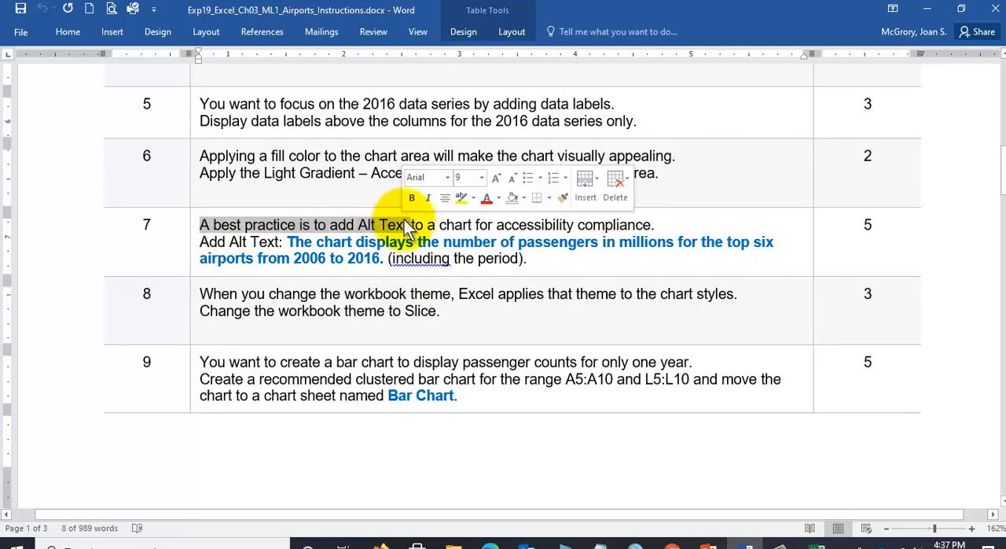
click(540, 224)
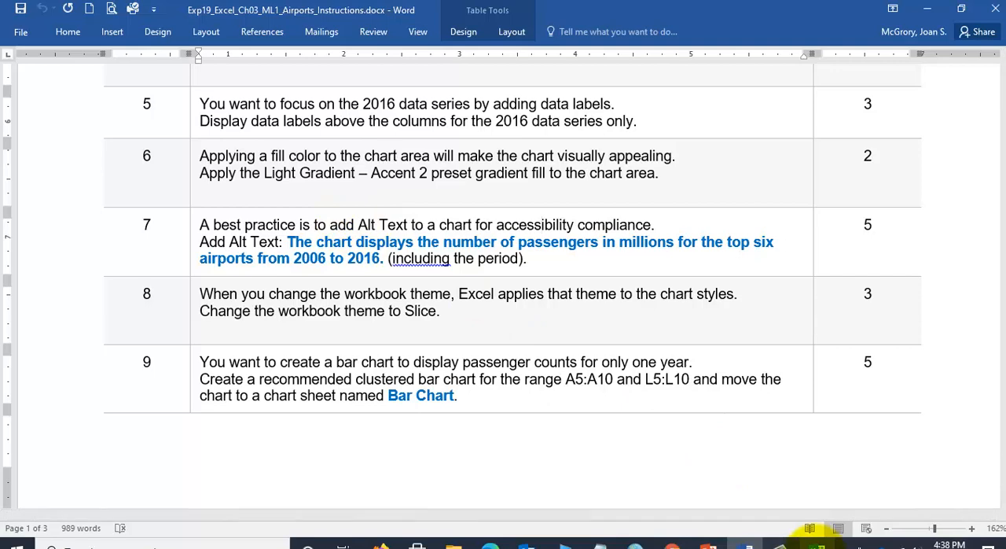
click(818, 544)
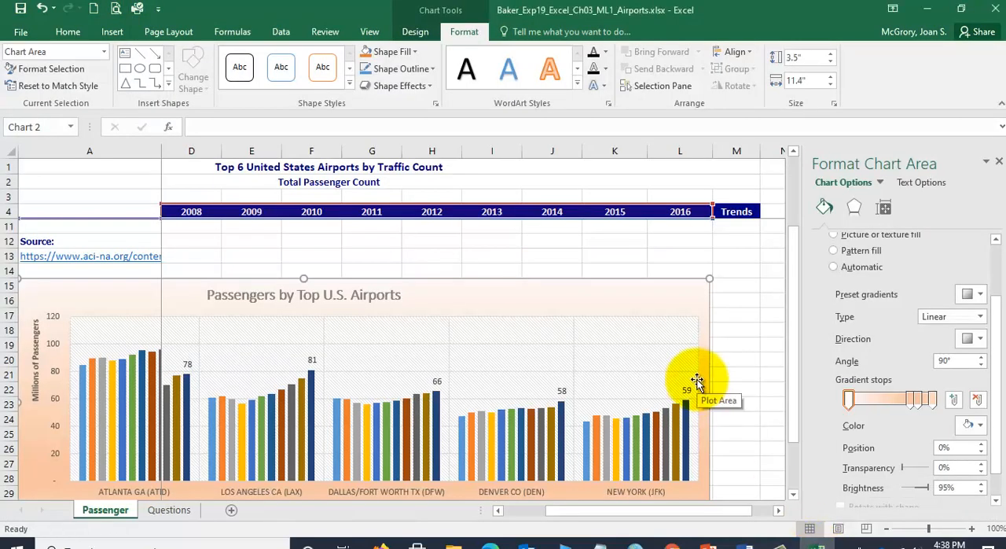
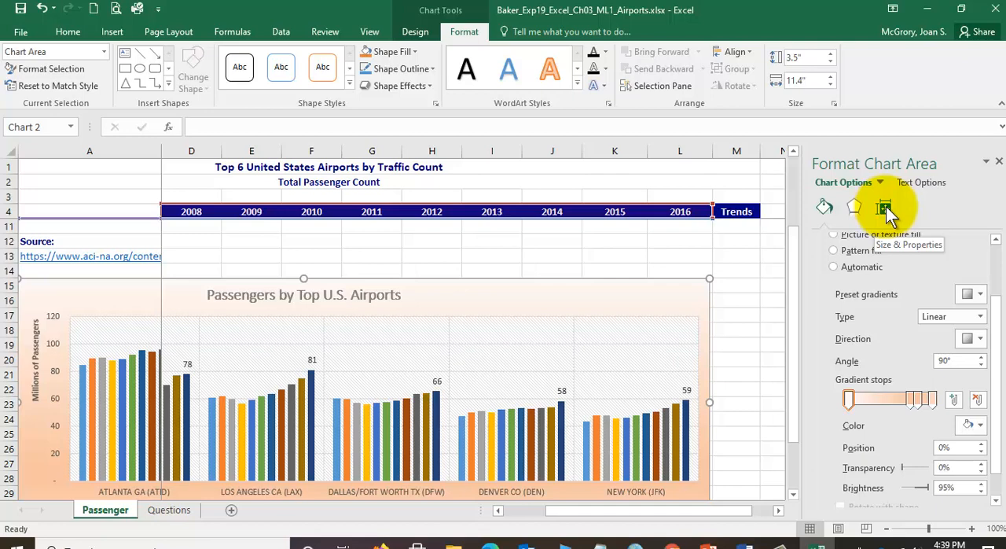
- Set the chart's Alt Text to "The chart displays the number of passengers in millions for the top six airports from 2006 to 2016." and save the workbook
click(884, 207)
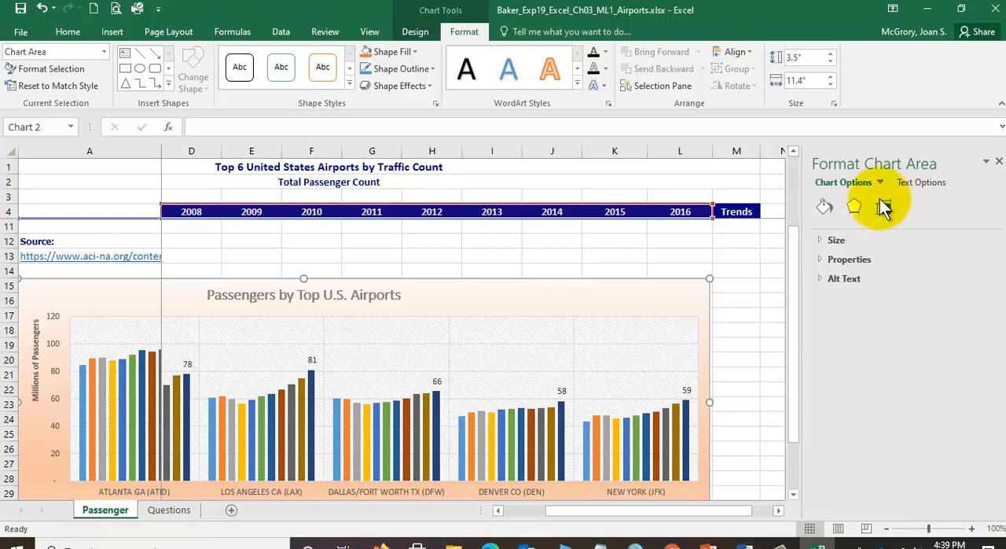
click(819, 280)
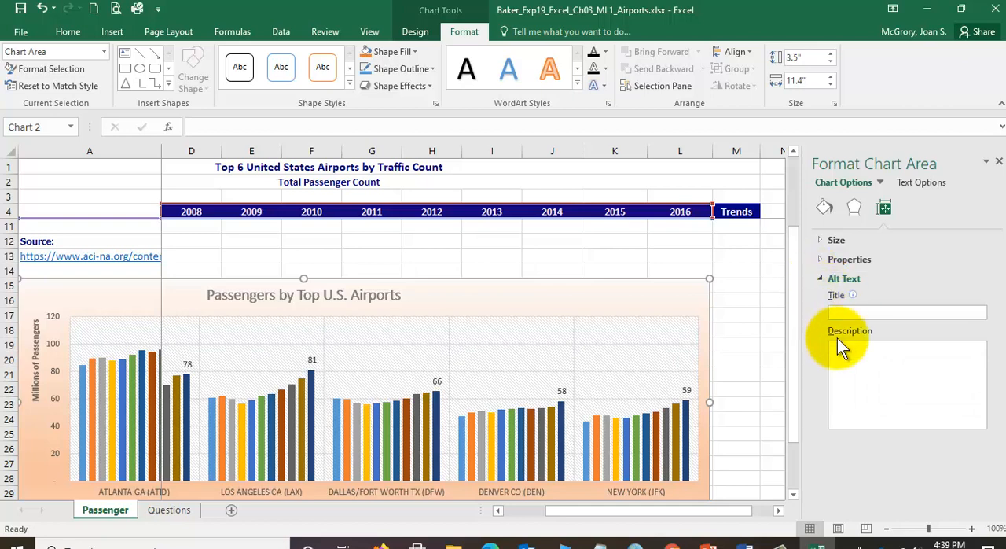
click(841, 358)
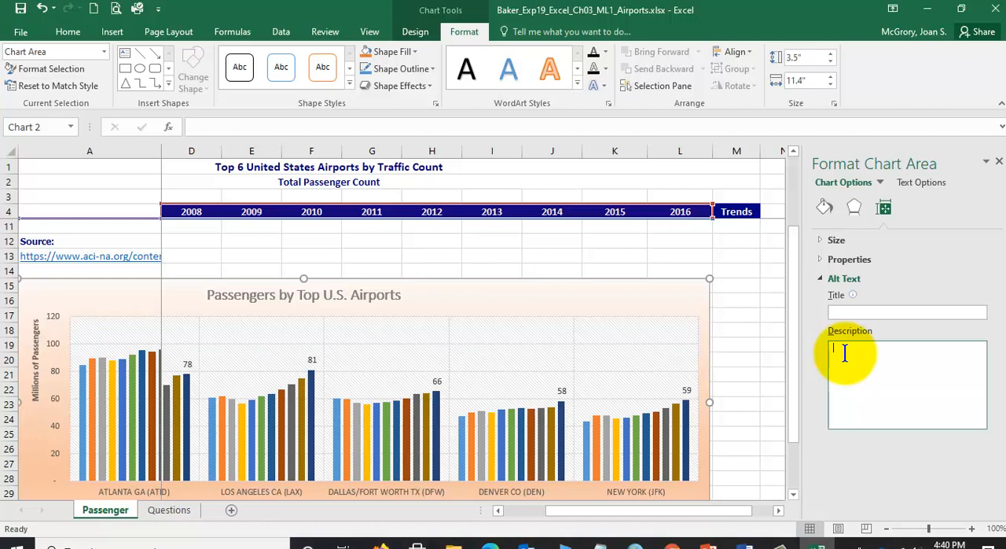
text(This chart displays the number of passengers in millions for t)
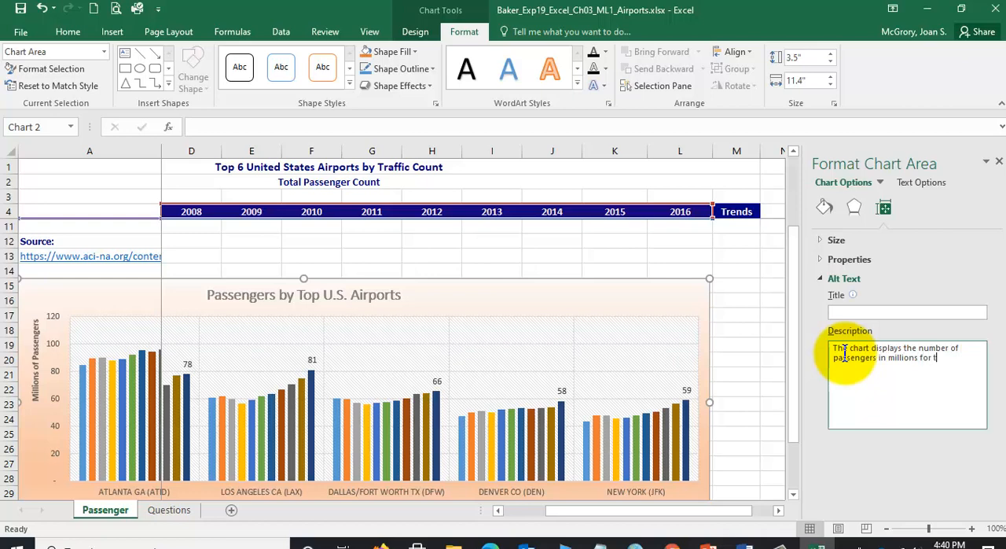
text(he top six airports from 2)
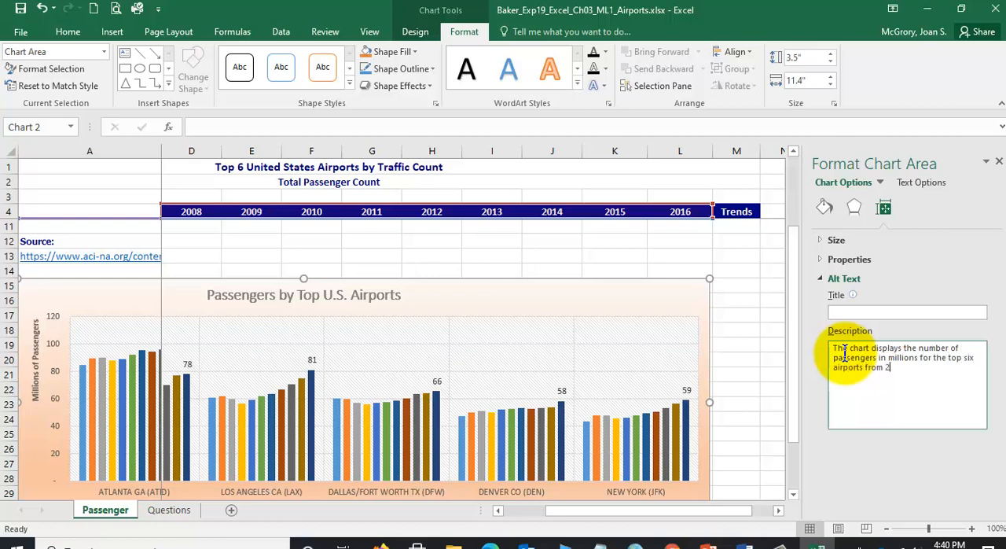
text(006 to 2016.)
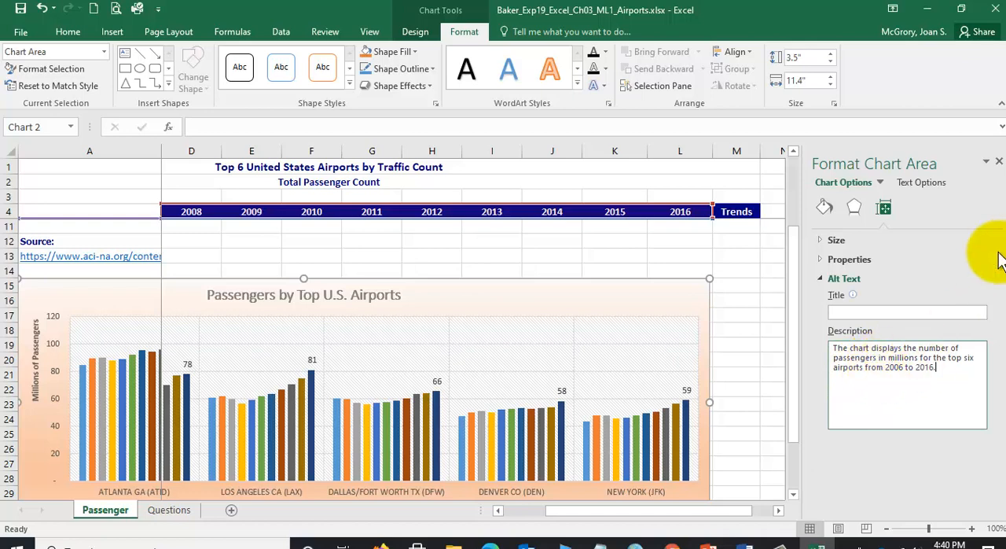
click(998, 163)
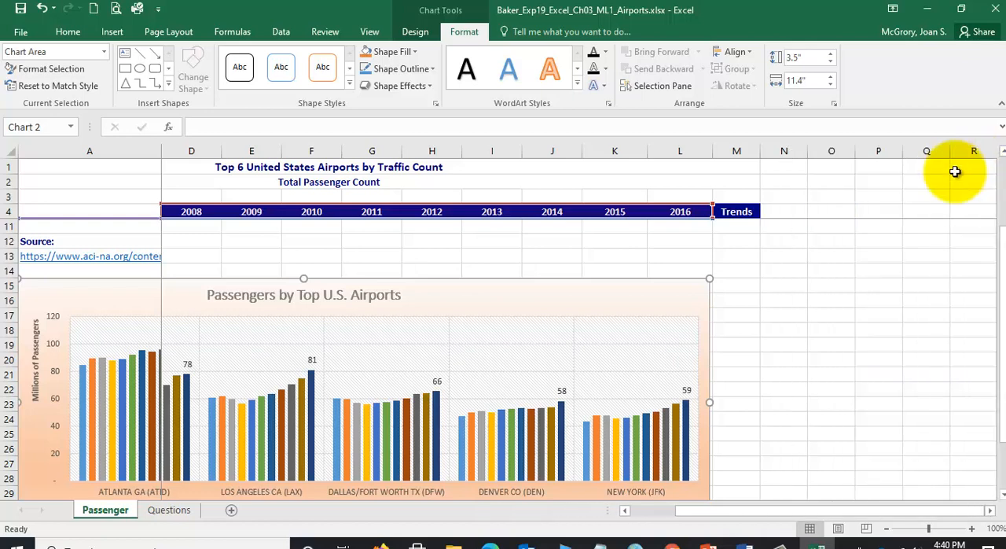
click(20, 9)
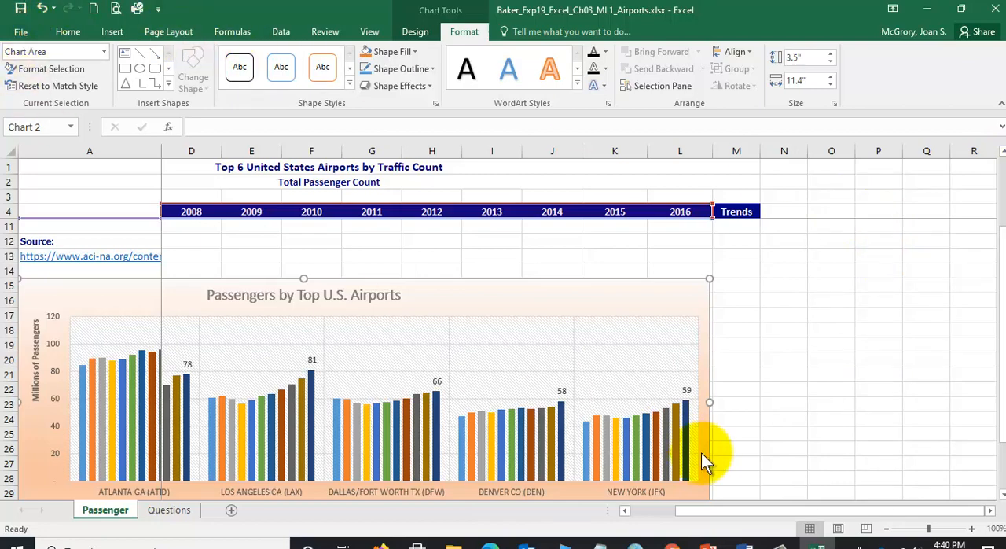
- Check the workbook theme task in step 8 of the Word instructions and the files in the Excel-3 folder, and return to Excel
click(744, 542)
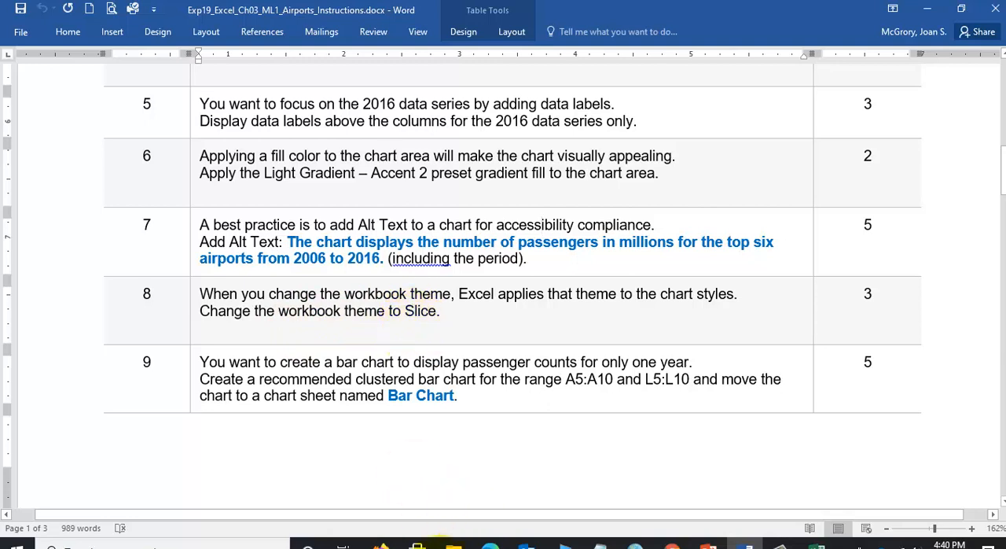
click(459, 543)
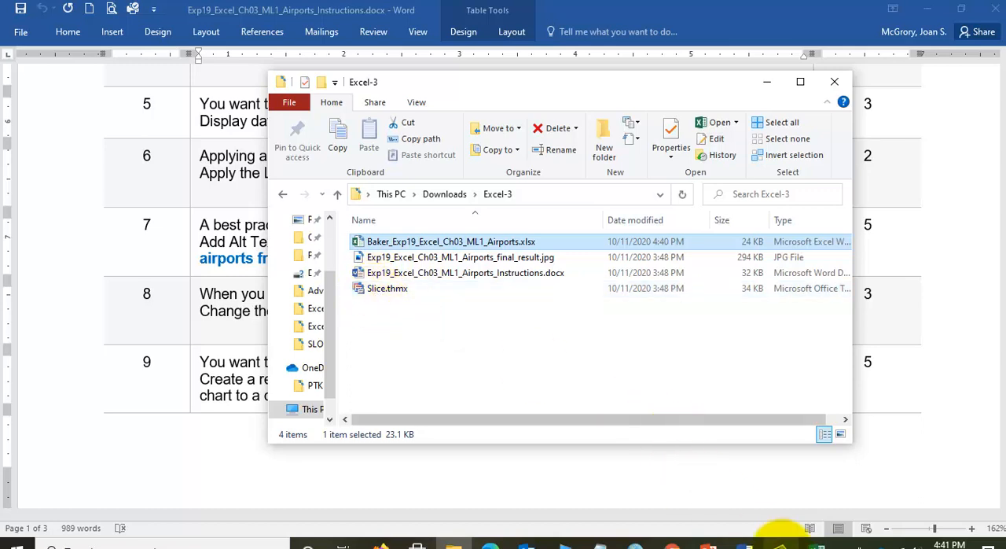
click(819, 544)
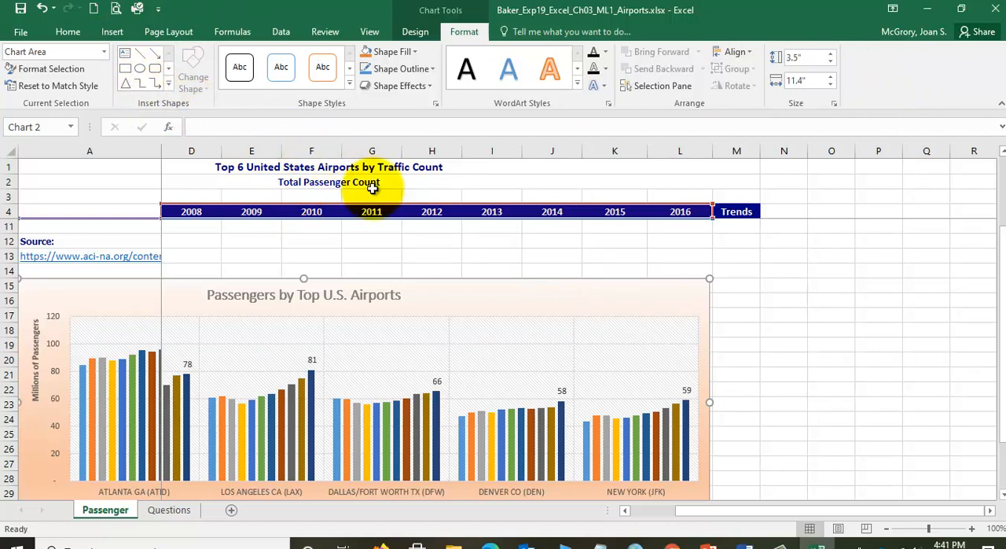
click(228, 35)
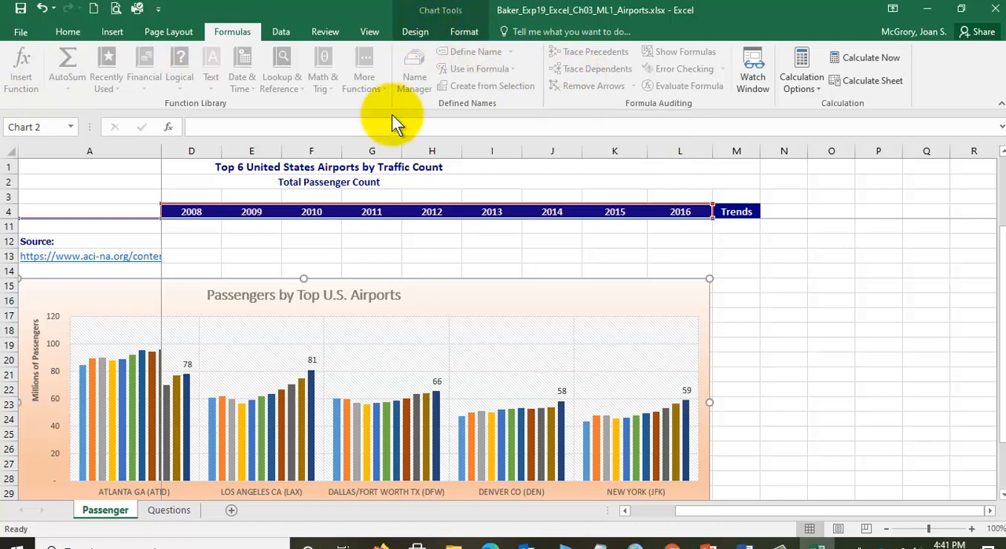
click(367, 238)
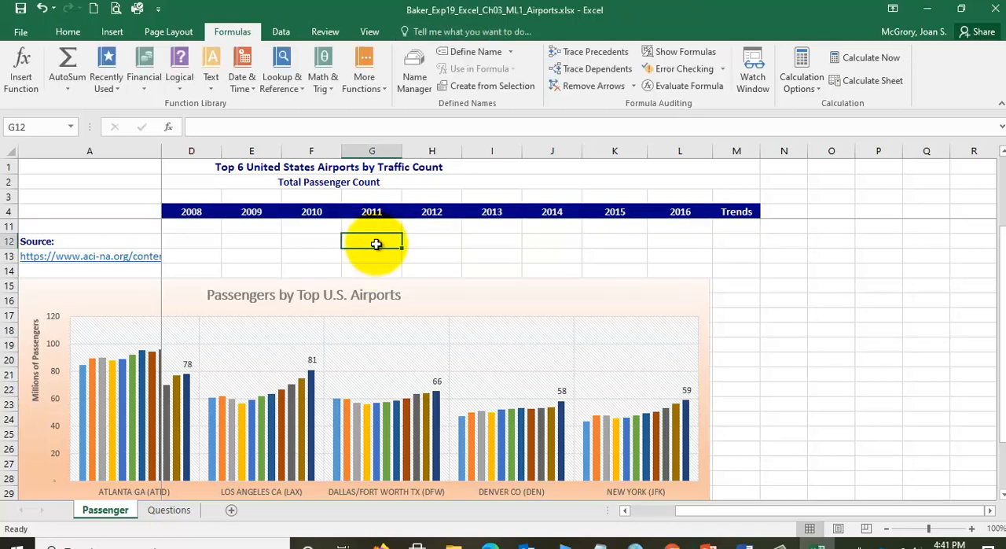
click(625, 510)
click(625, 510)
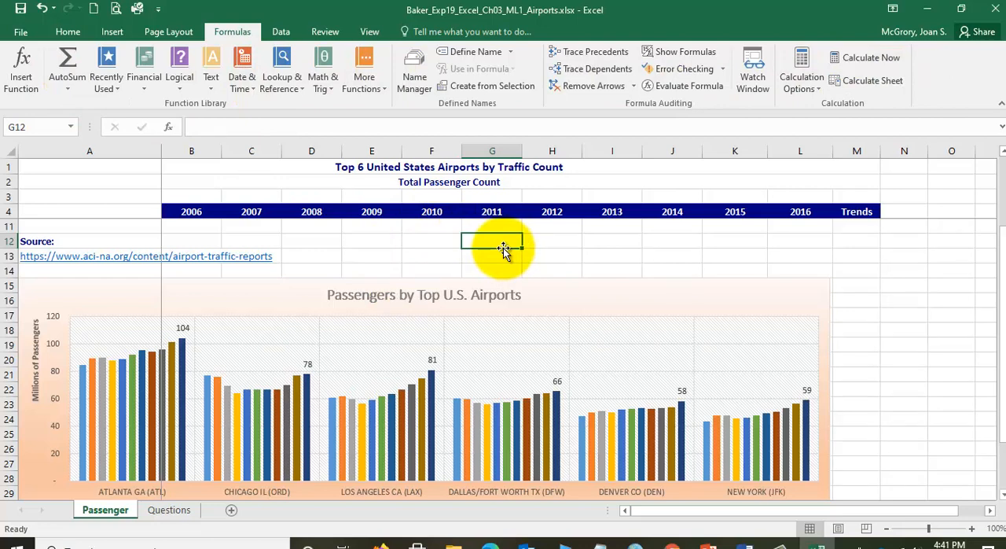
click(570, 288)
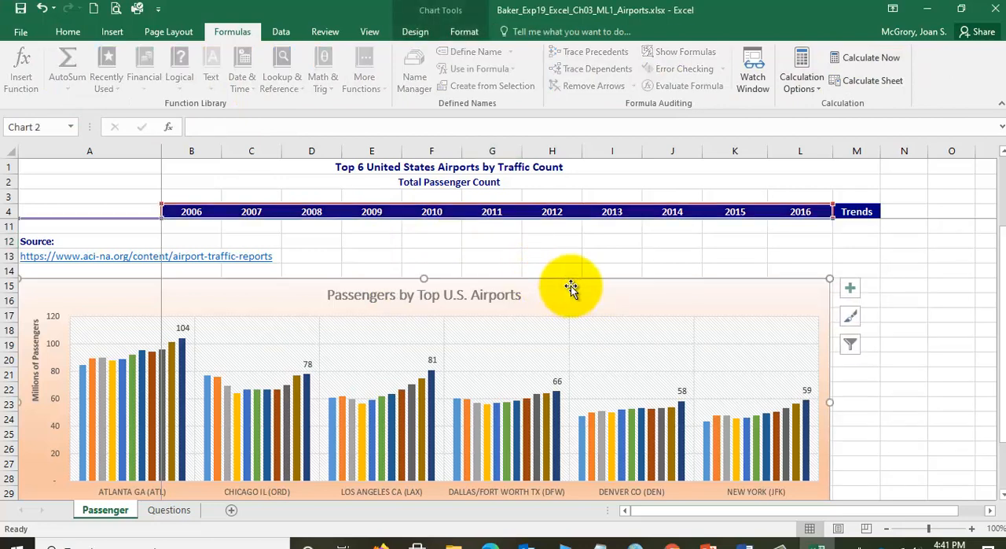
click(69, 33)
click(112, 32)
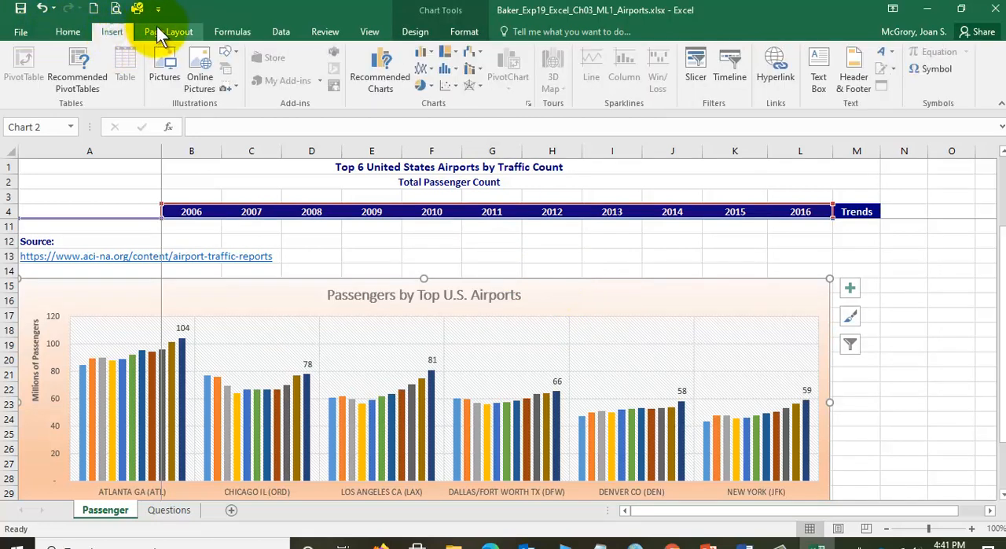
click(157, 29)
click(232, 31)
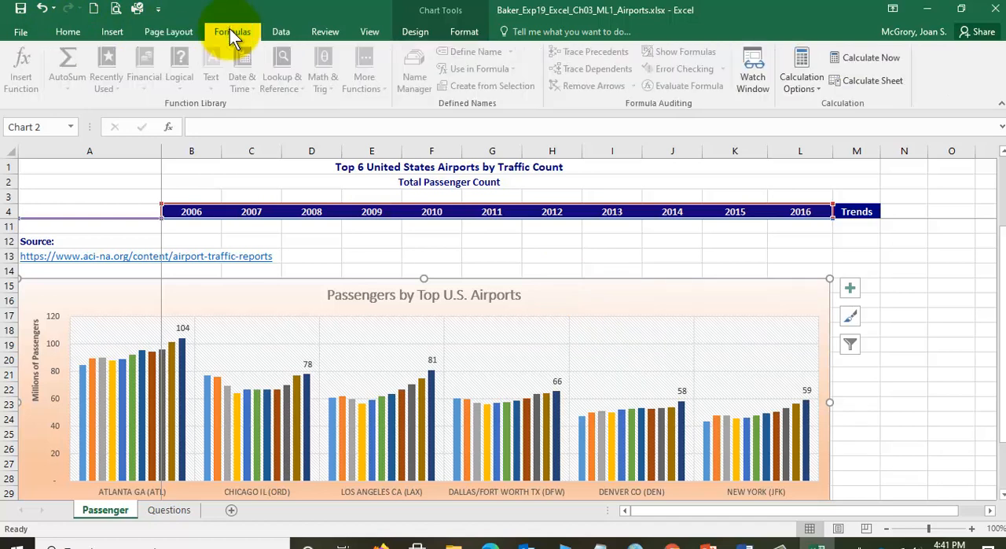
- Apply the Slice.thmx theme file from the Downloads Excel-3 folder to the workbook
click(191, 31)
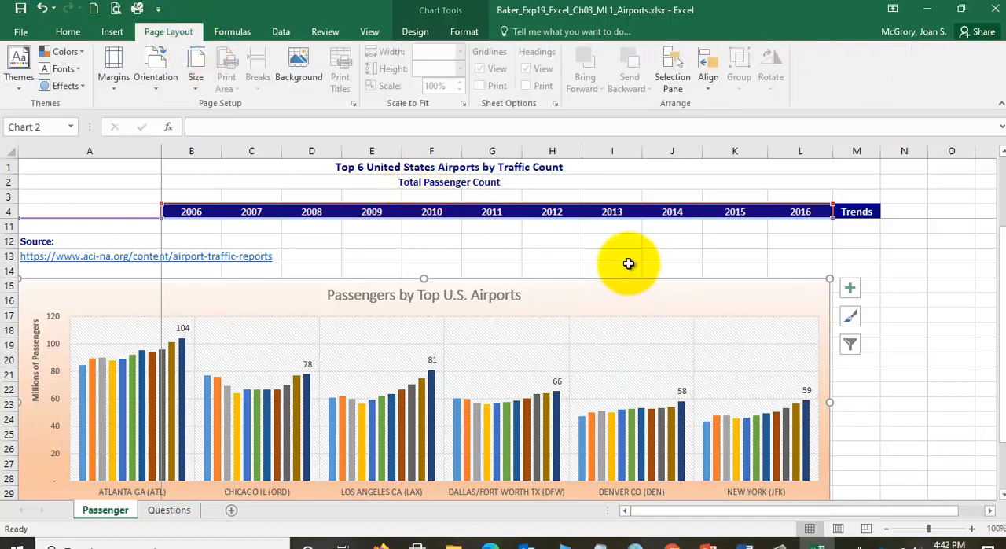
click(381, 252)
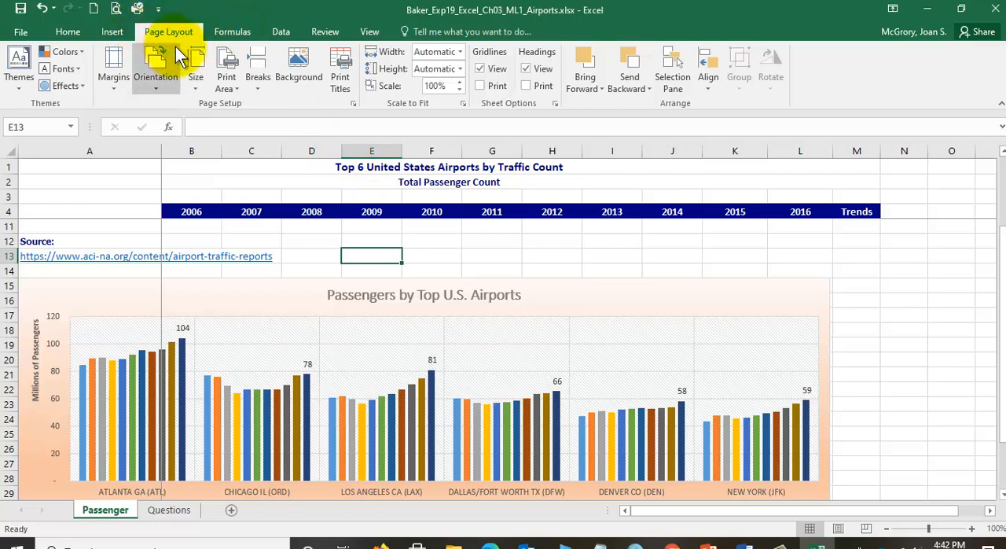
click(17, 79)
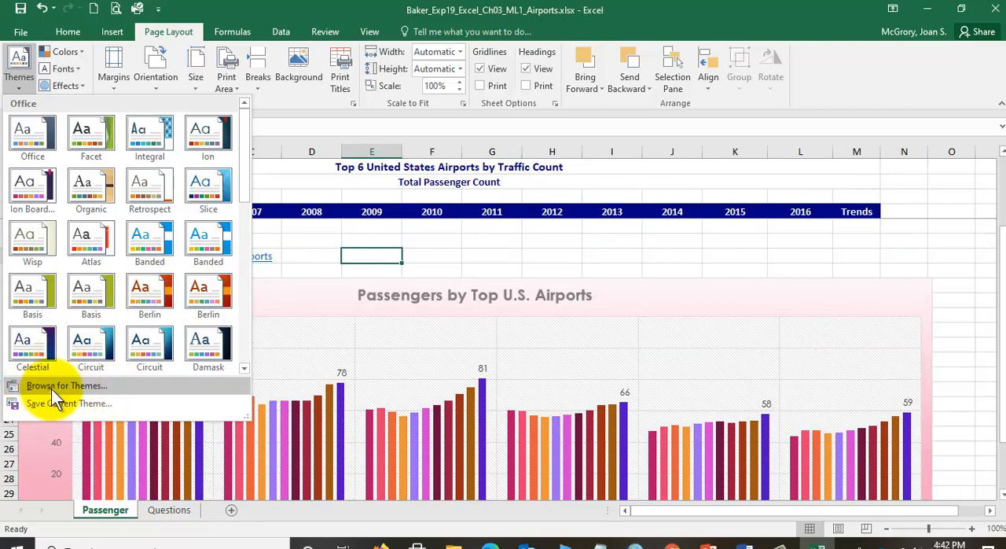
click(51, 388)
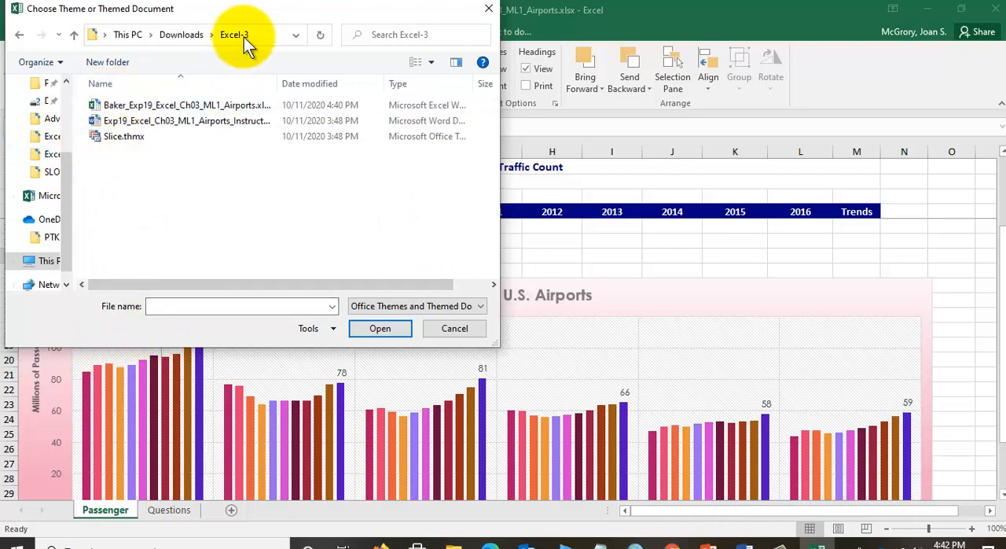
click(127, 138)
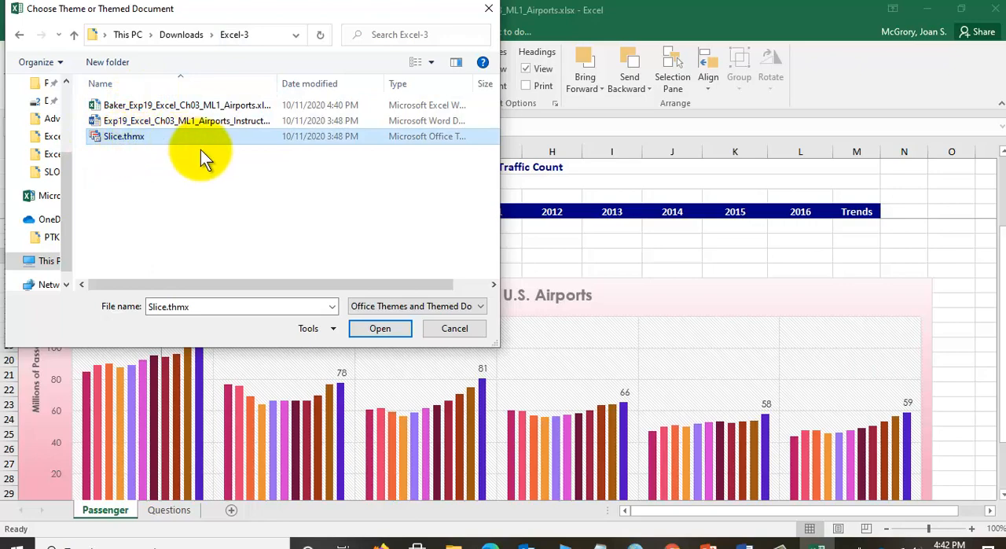
click(377, 328)
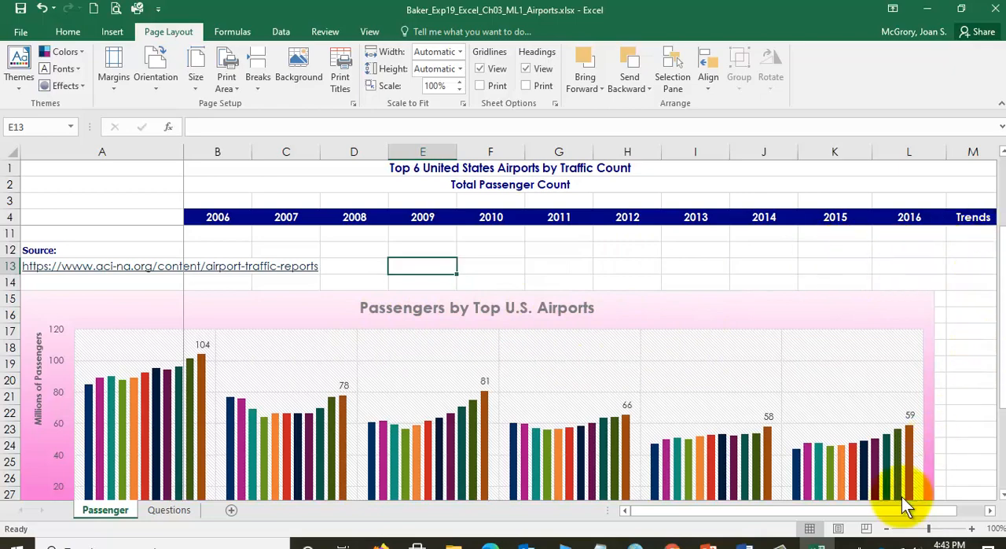
- Zoom the worksheet out to 80% and examine the passenger data and the whole chart in the new theme
click(887, 529)
click(887, 529)
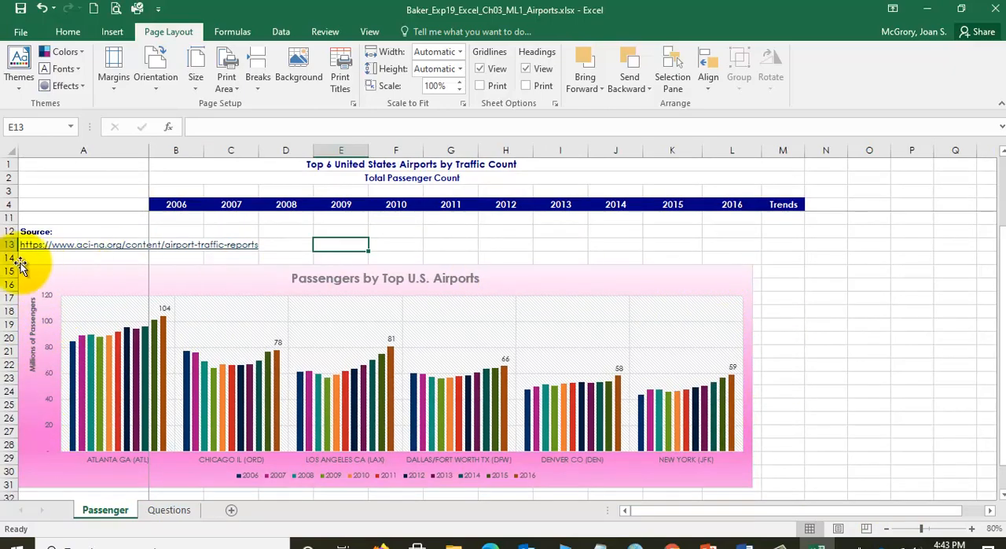
scroll(180, 276, up, 2)
scroll(180, 275, up, 1)
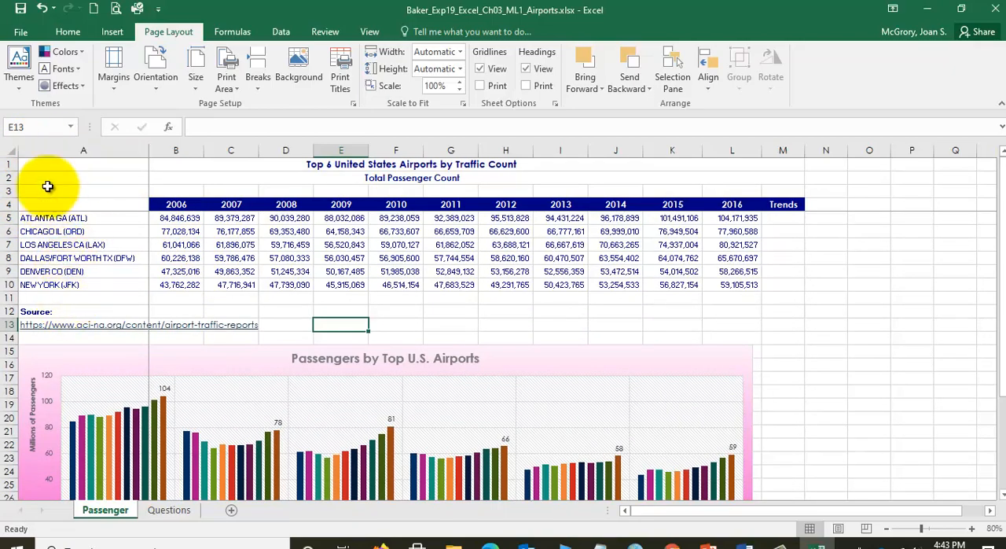
scroll(385, 252, down, 3)
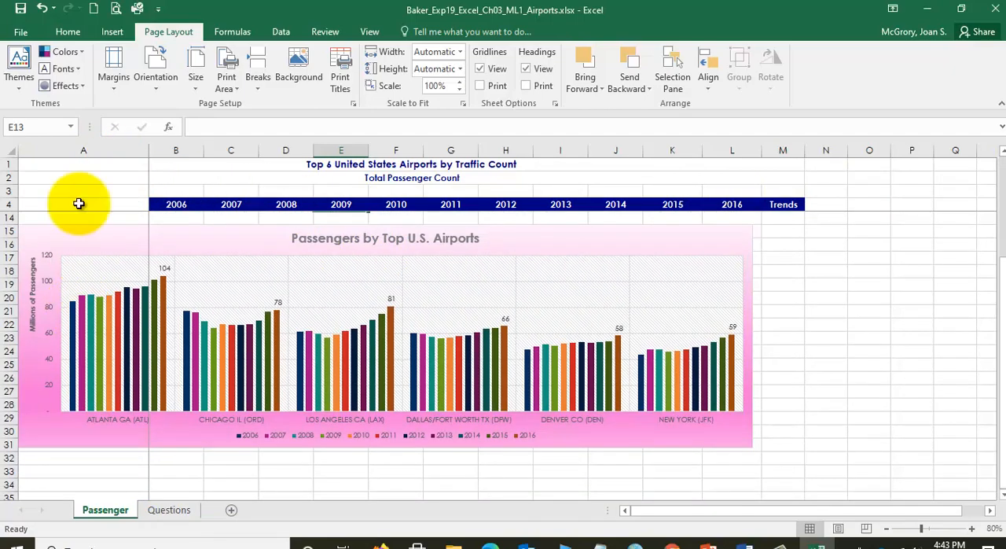
scroll(263, 334, up, 3)
scroll(263, 334, up, 1)
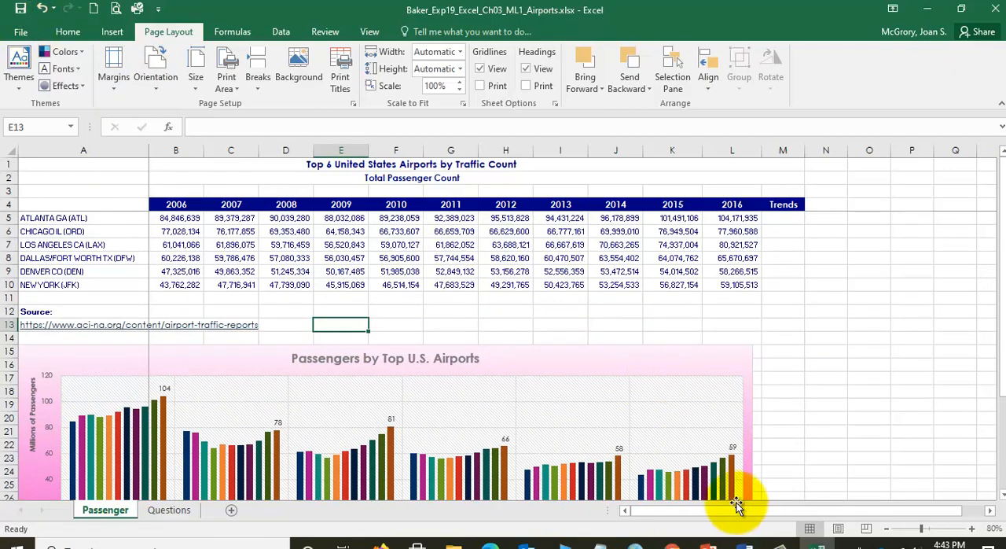
- Switch to the Word instructions, review the clustered bar chart task and its ranges in step 9, and return to Excel
click(743, 544)
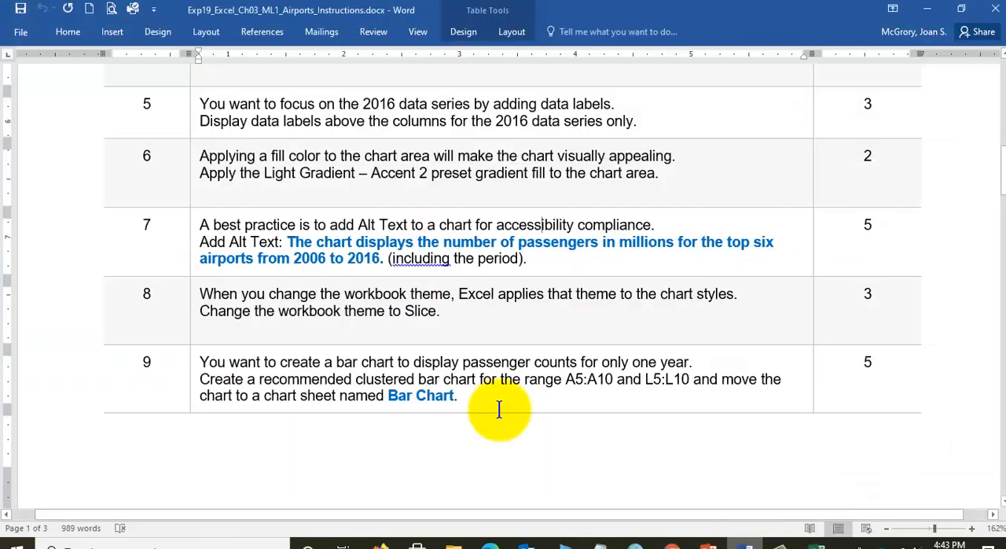
scroll(305, 374, down, 1)
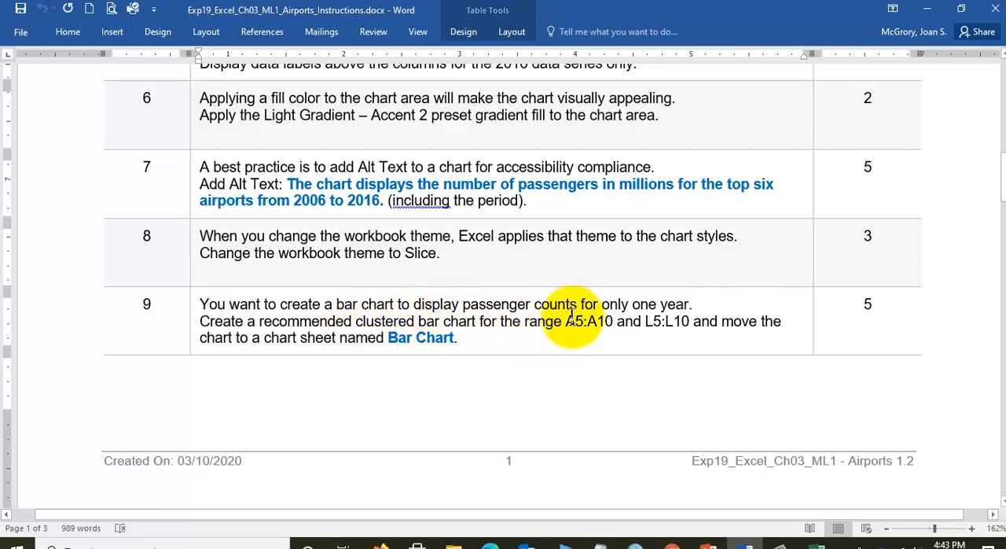
drag(567, 322, 691, 321)
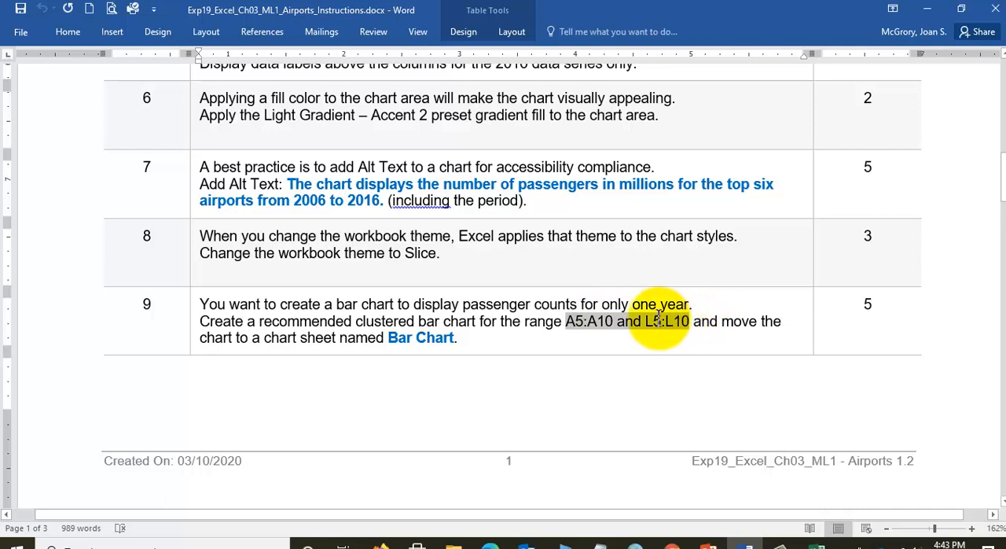
click(616, 321)
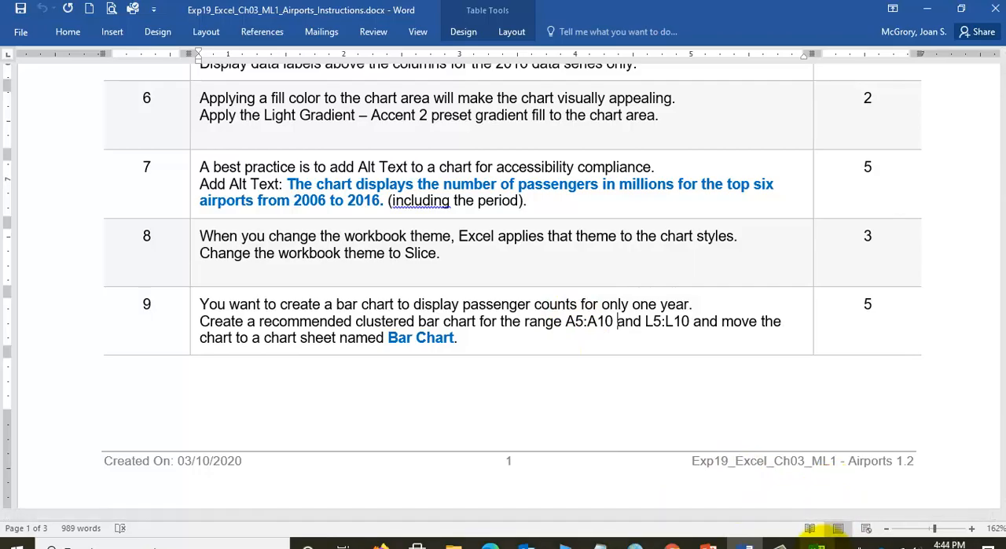
click(817, 544)
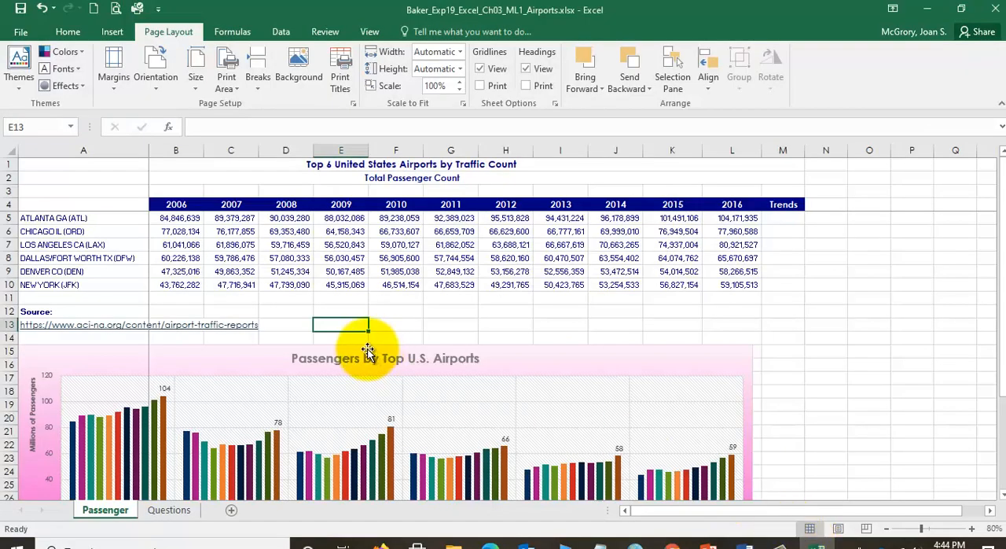
click(75, 217)
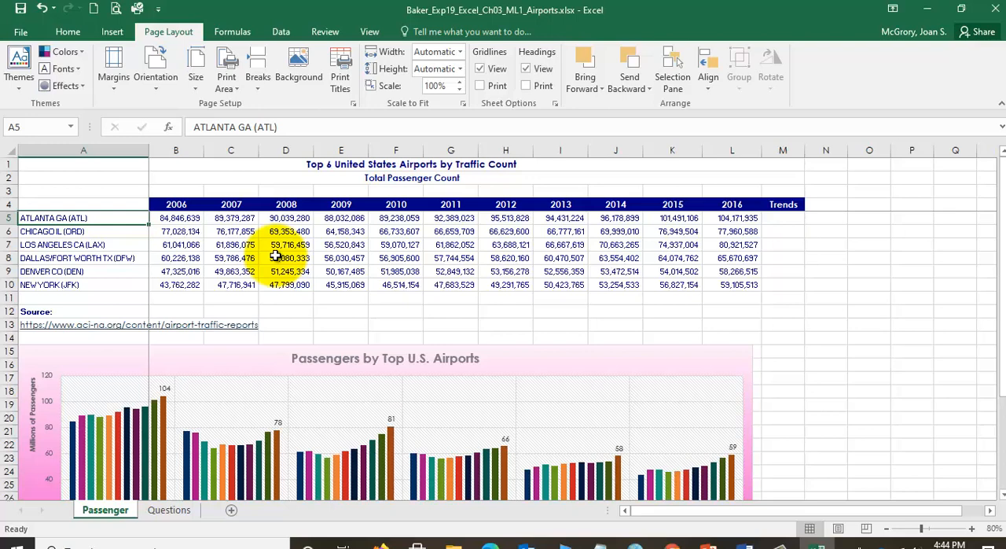
key(shift+Down)
key(shift+Down)
key(shift+Down)
key(shift+Down)
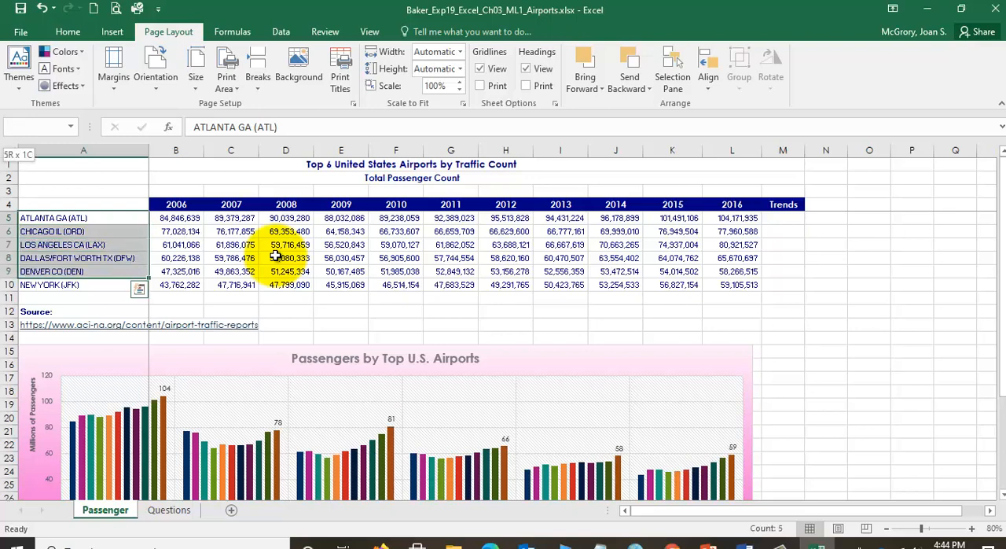
key(shift+Down)
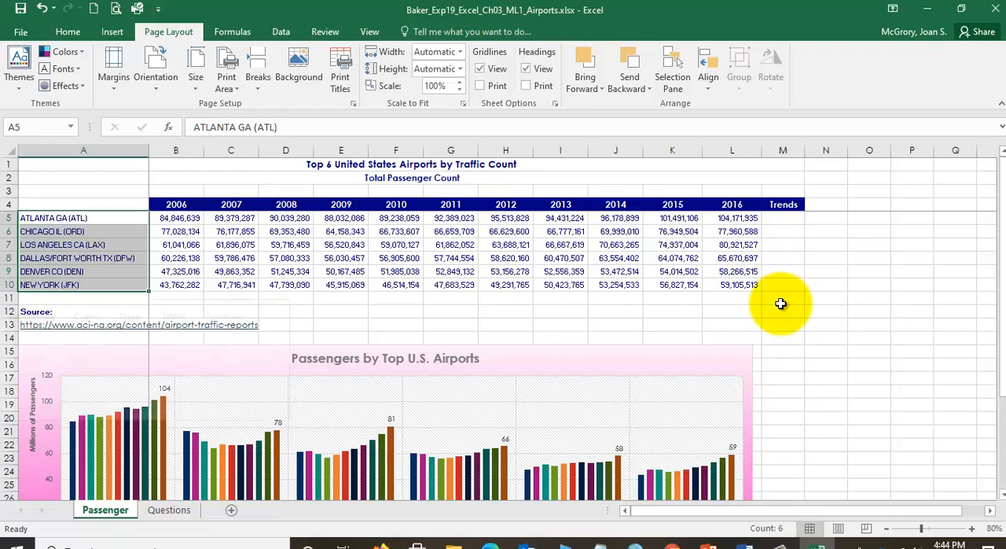
key(ctrl+q)
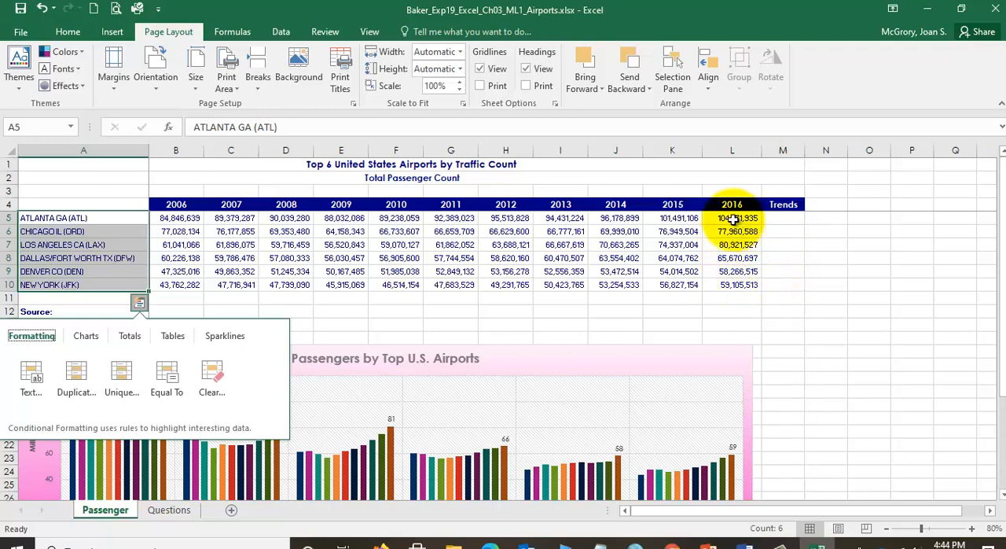
drag(729, 219, 728, 283)
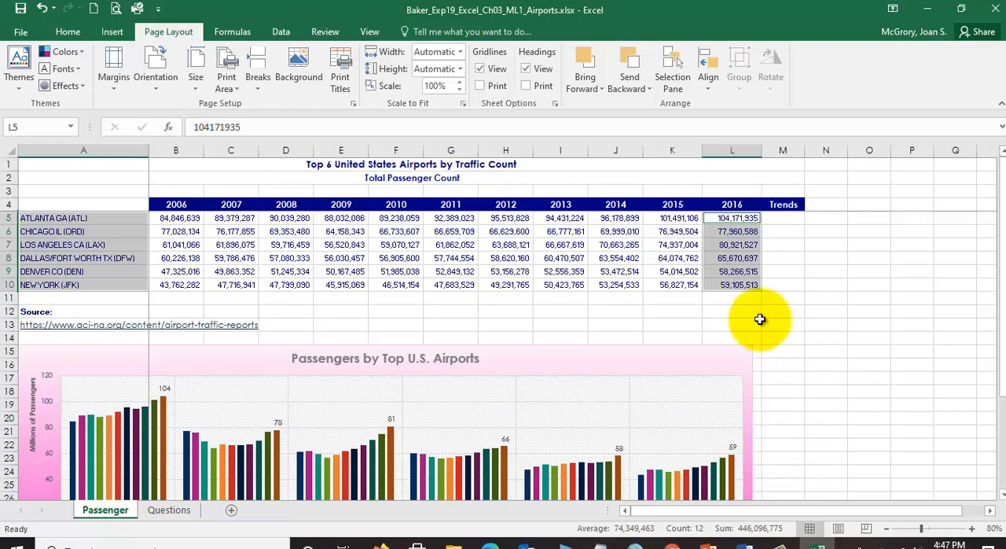
click(450, 271)
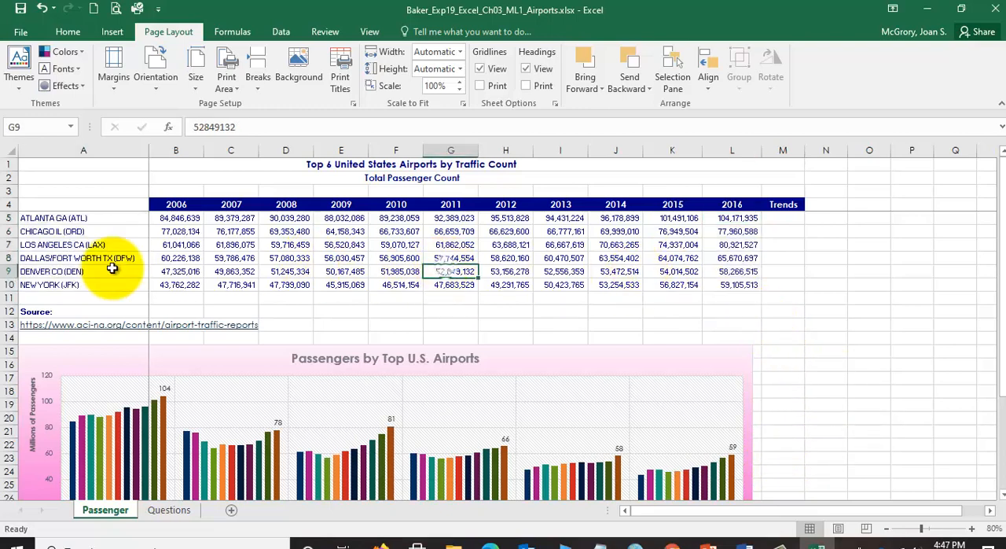
- Insert the recommended clustered bar chart from the airport names in A5:A10 and the 2016 counts in L5:L10
click(102, 217)
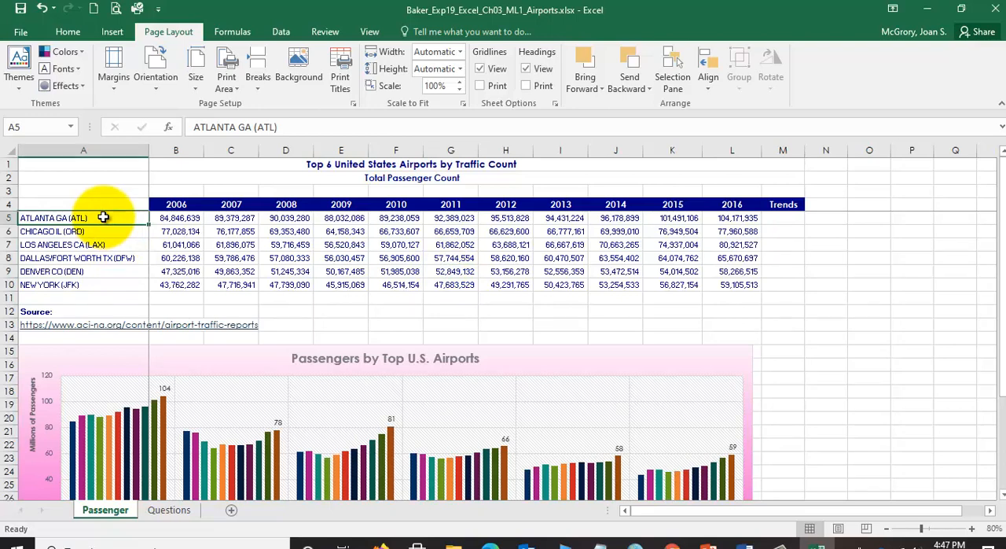
key(shift+Down)
key(shift+Down)
key(shift+Down)
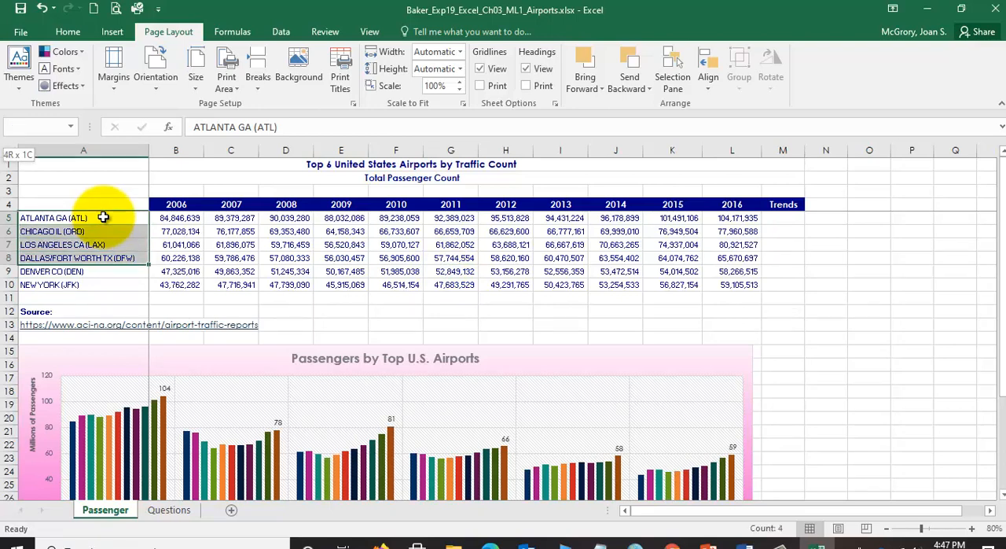
key(shift+Down)
key(shift+Down)
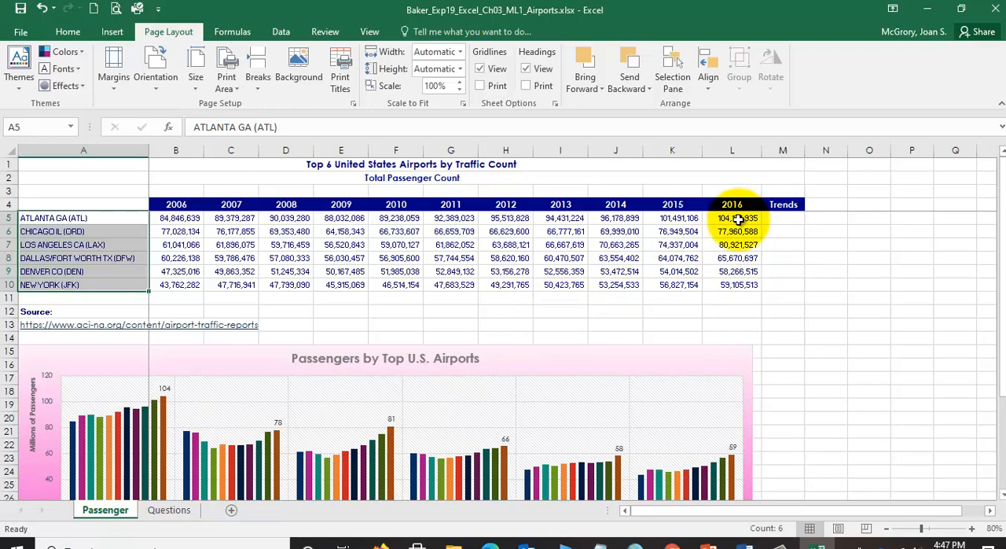
ctrl+drag(738, 220, 748, 285)
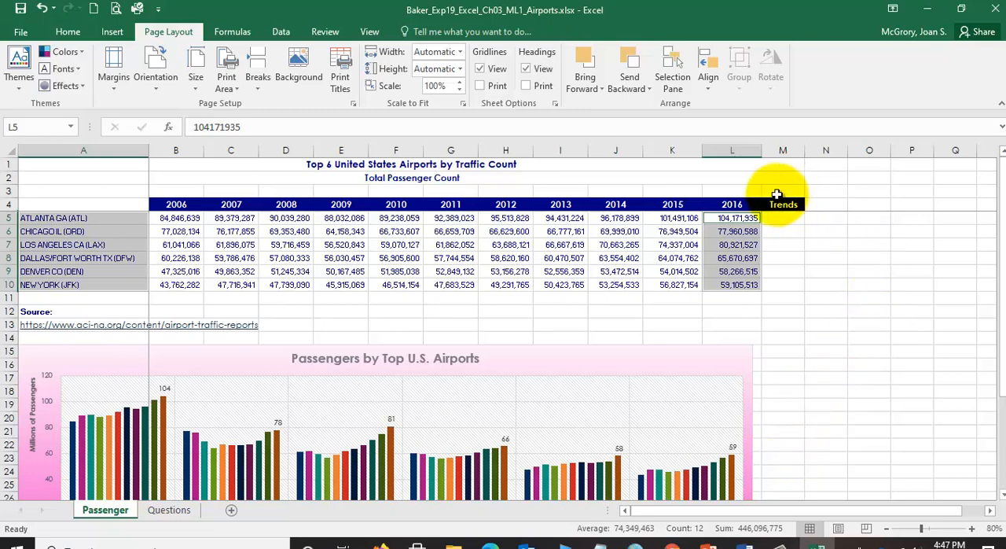
click(114, 32)
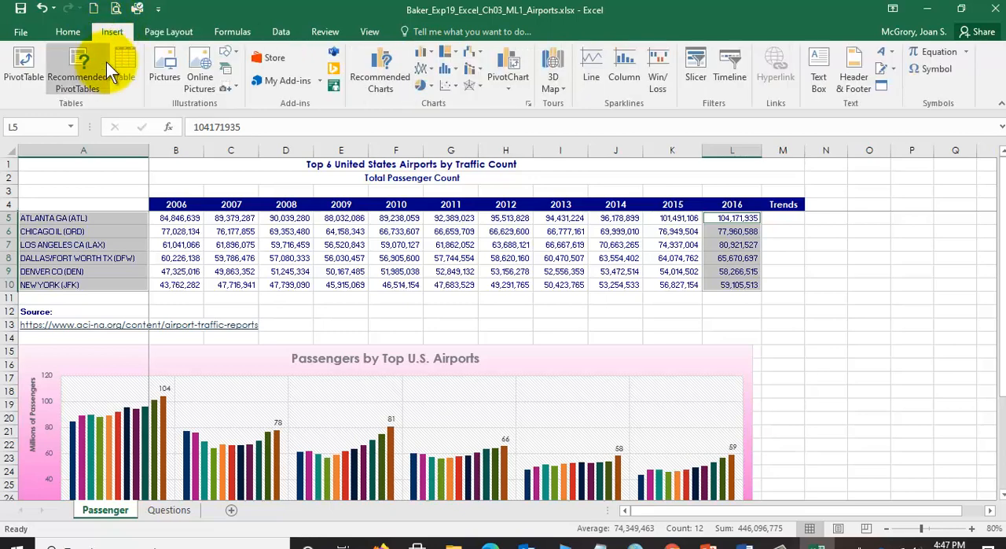
click(381, 70)
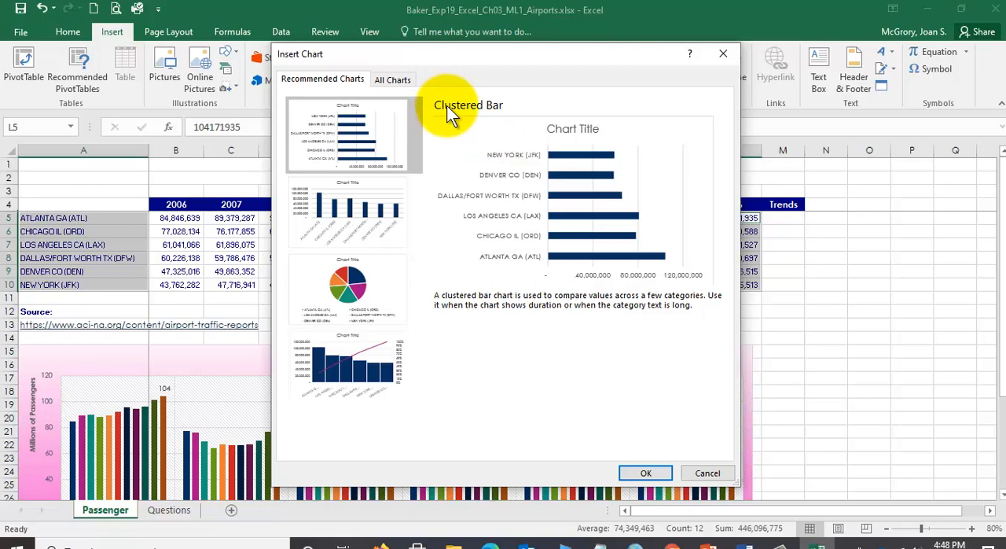
double_click(388, 127)
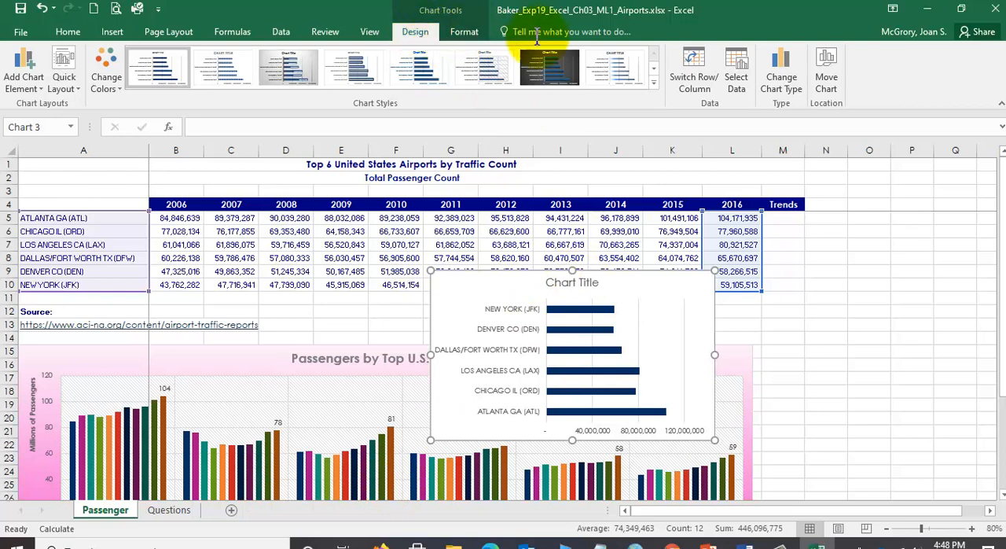
- Move the clustered bar chart to a new chart sheet named Bar Chart
click(832, 70)
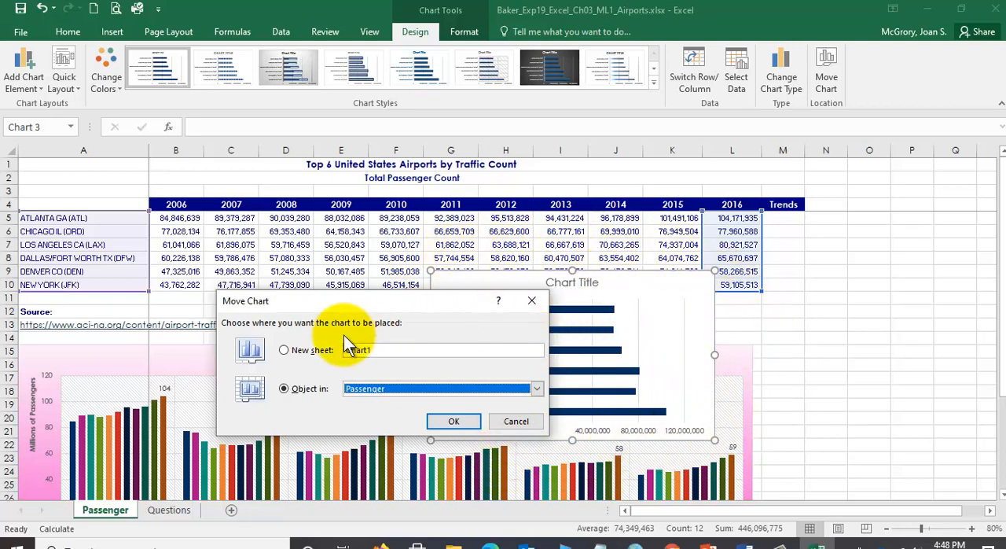
click(284, 351)
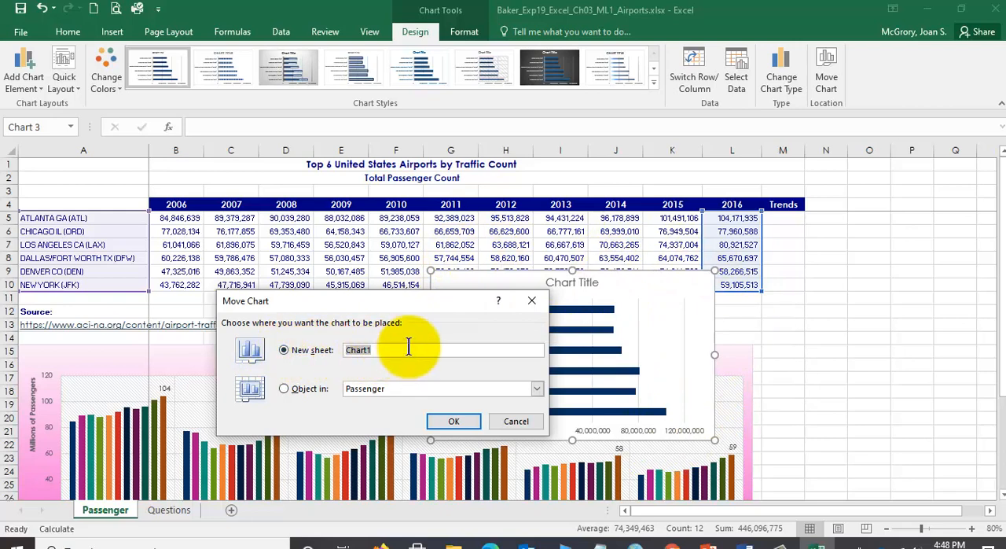
text(Ba)
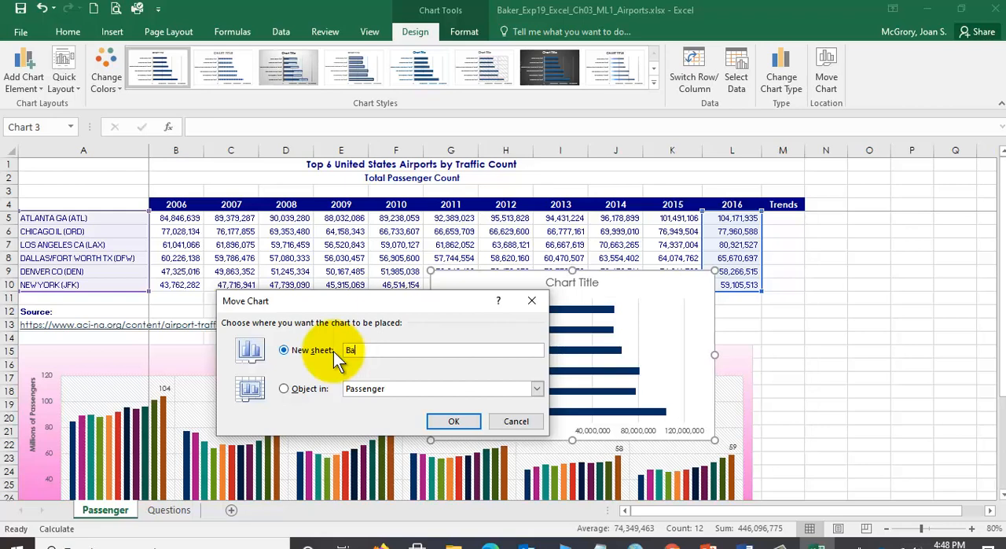
text(r Chart)
click(448, 422)
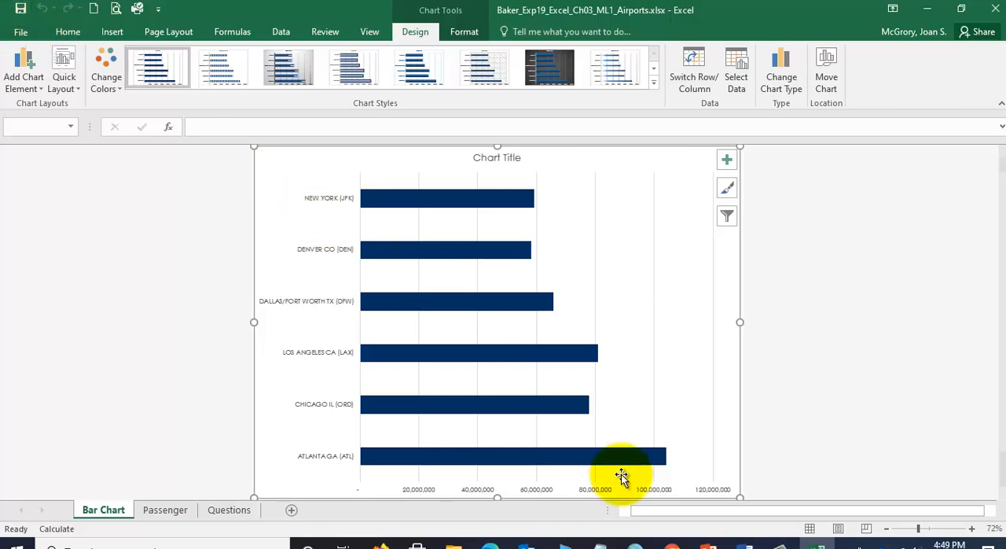
- Switch to the Word instructions, review the bar chart customization tasks in step 10, and return to Excel
click(743, 543)
scroll(540, 353, down, 5)
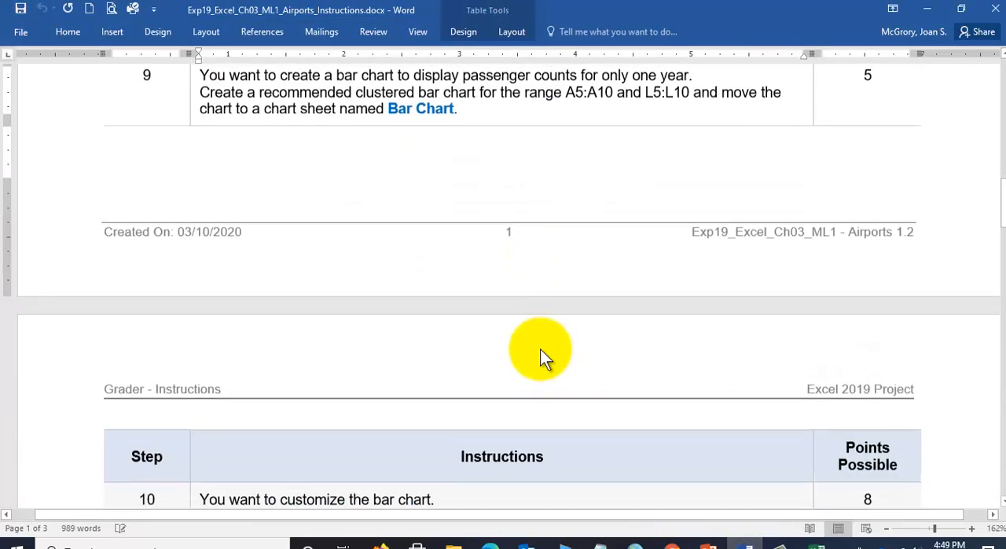
scroll(540, 348, down, 4)
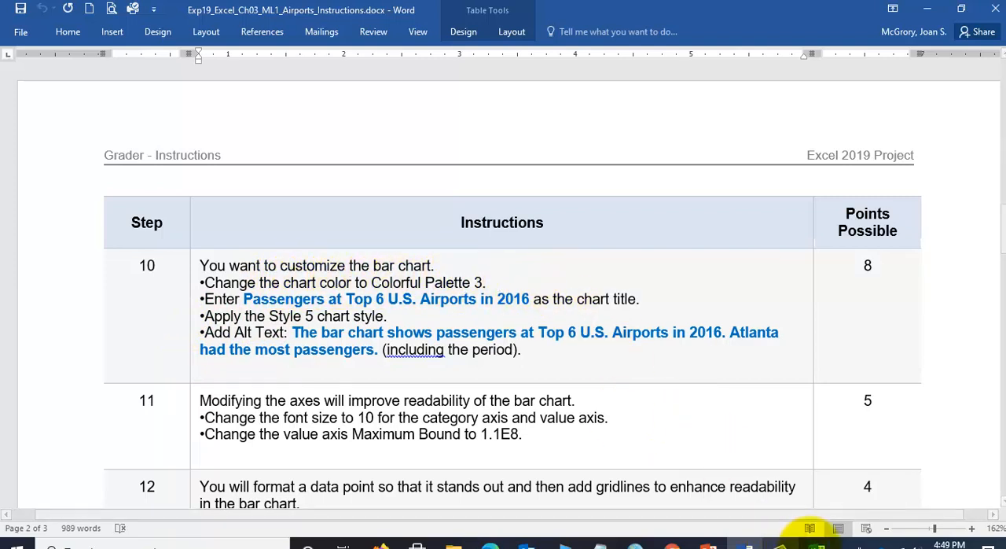
click(813, 543)
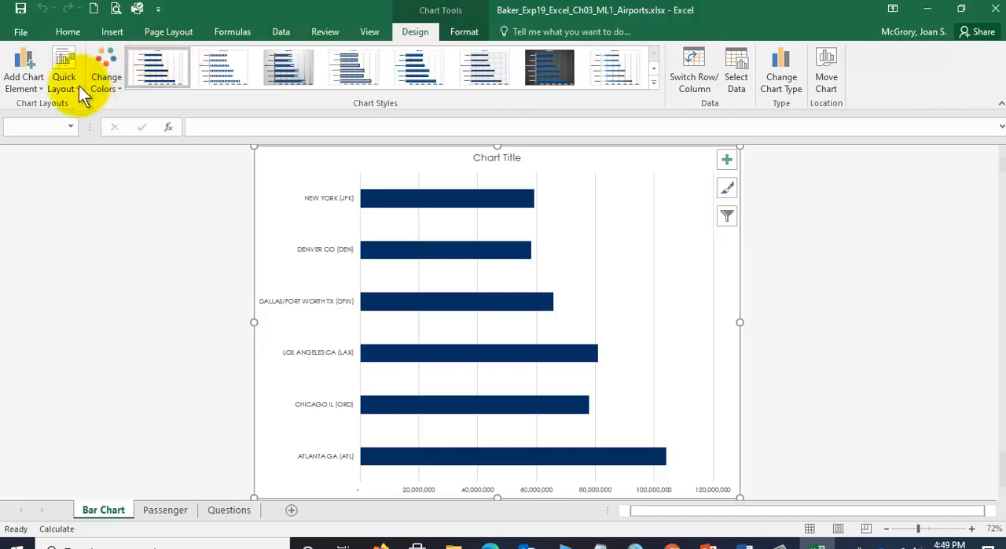
- Change the bar chart's colors to Colorful Palette 3
click(109, 86)
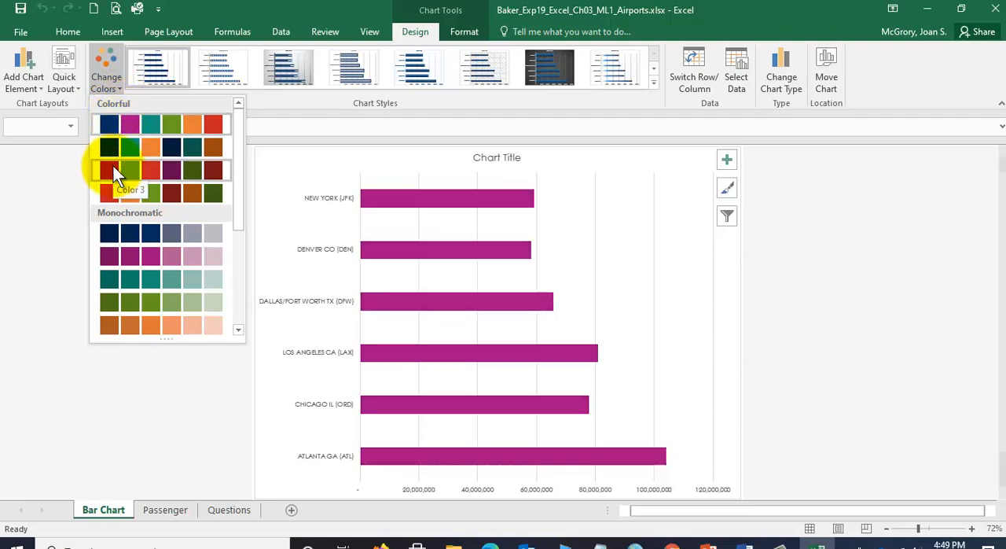
click(113, 167)
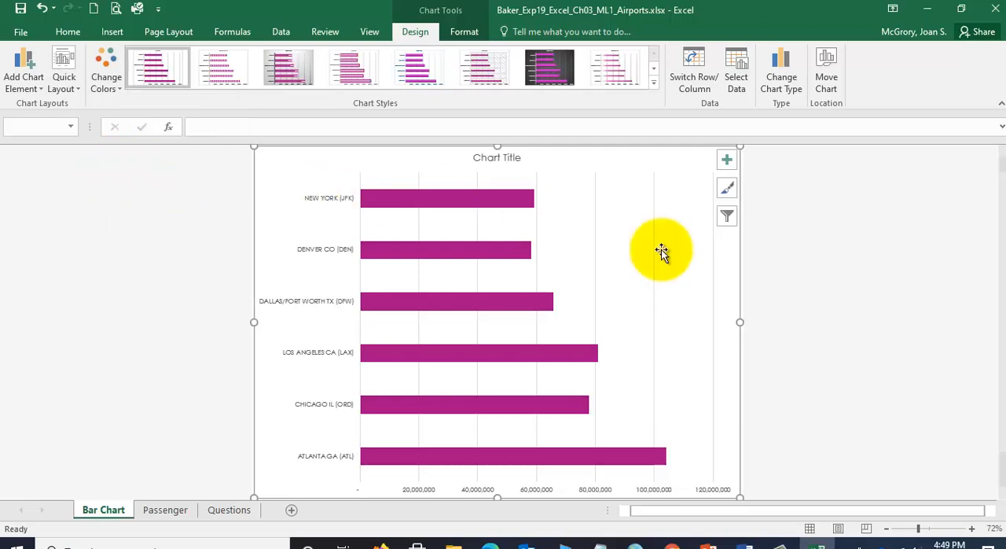
mouse_move(488, 256)
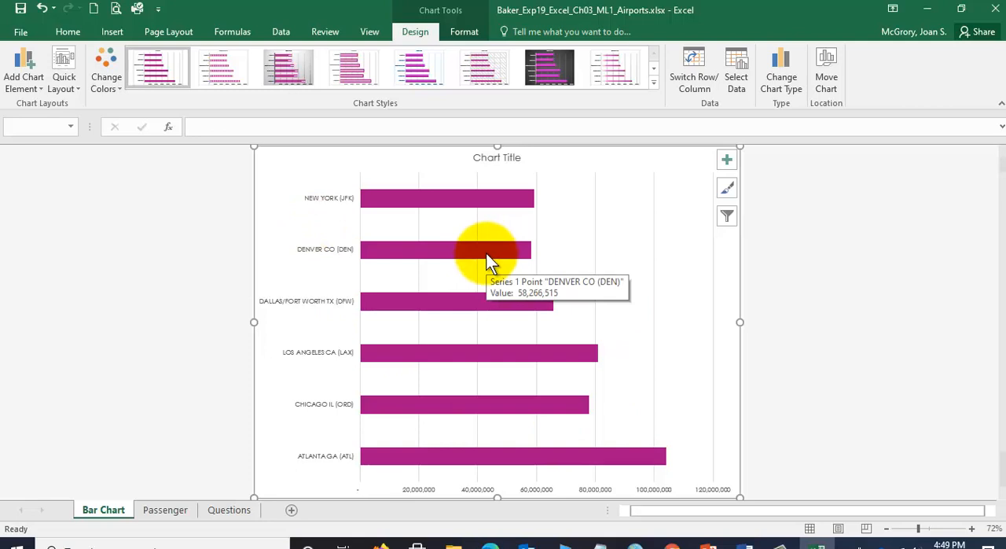
- Set the chart title to "Passengers at Top 6 U.S. Airports in 2016" and apply the Style 5 chart style
click(517, 159)
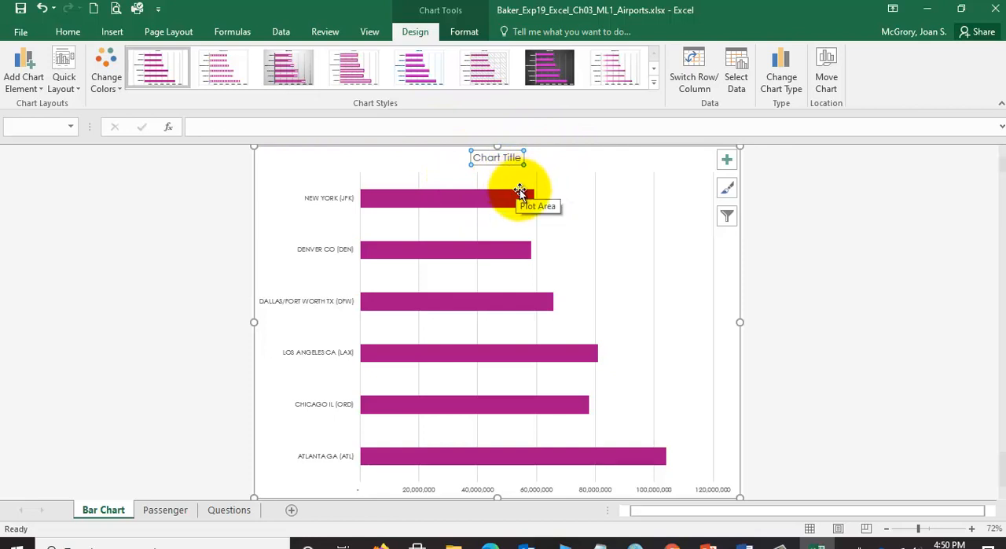
click(853, 201)
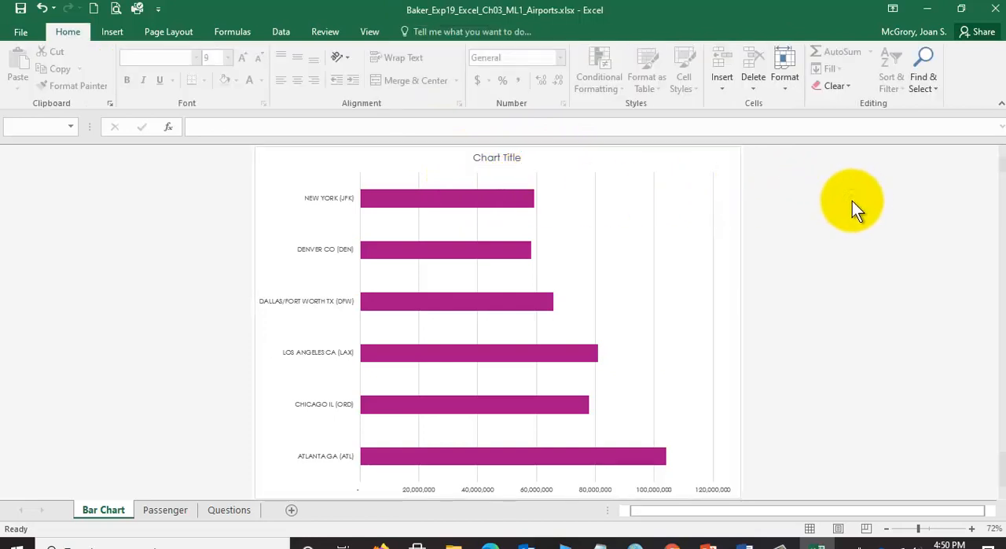
click(673, 165)
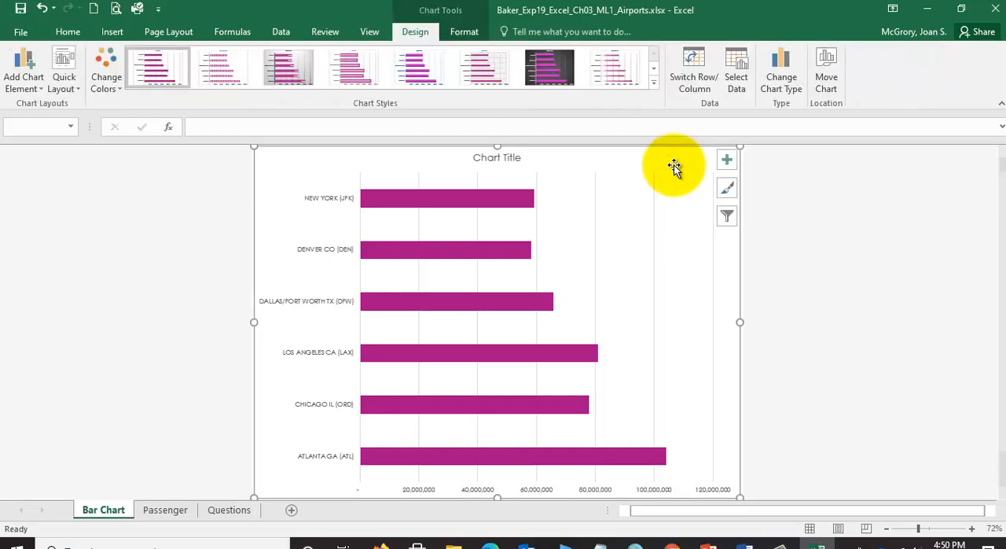
click(512, 160)
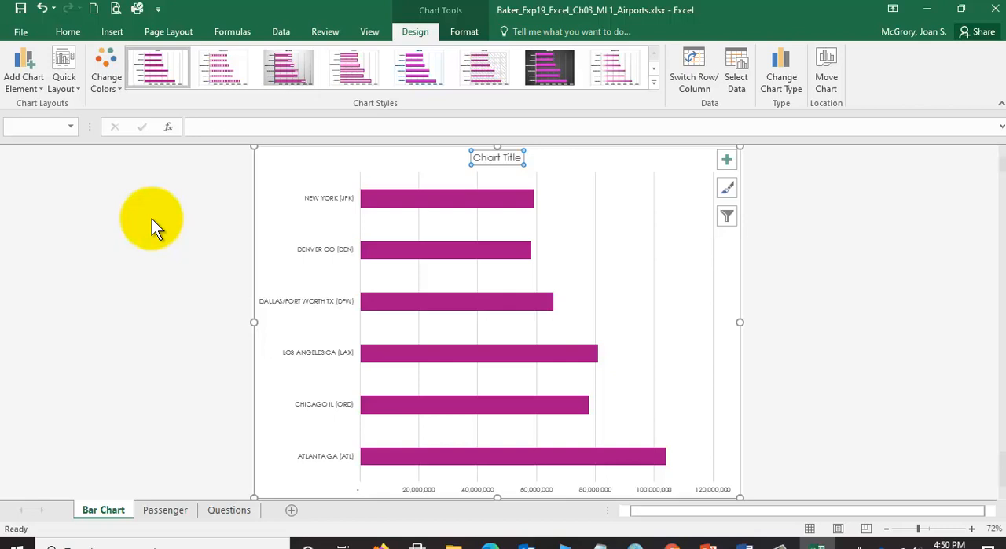
text(Pass)
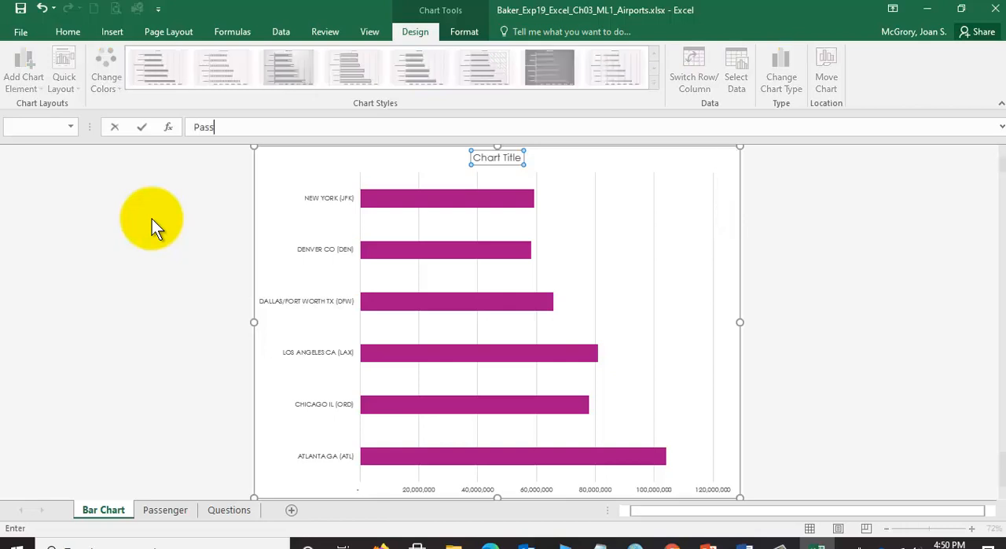
text(engers at Top 6 U.S.)
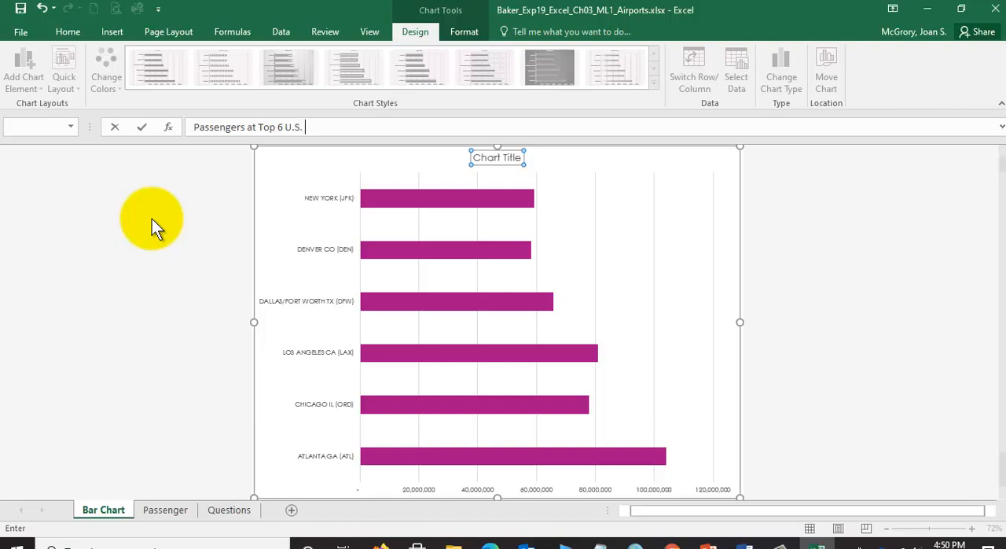
text( Airports in 2016)
key(Return)
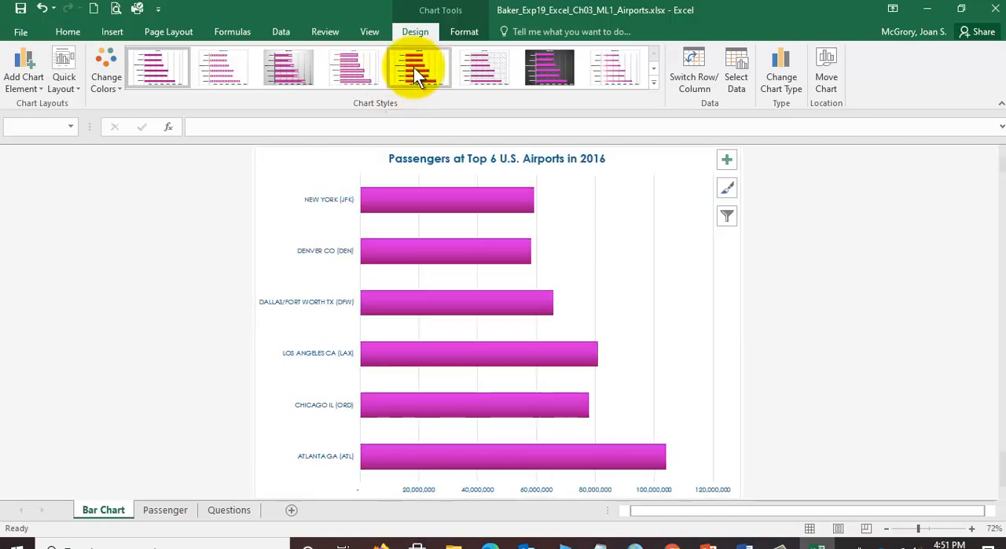
click(413, 67)
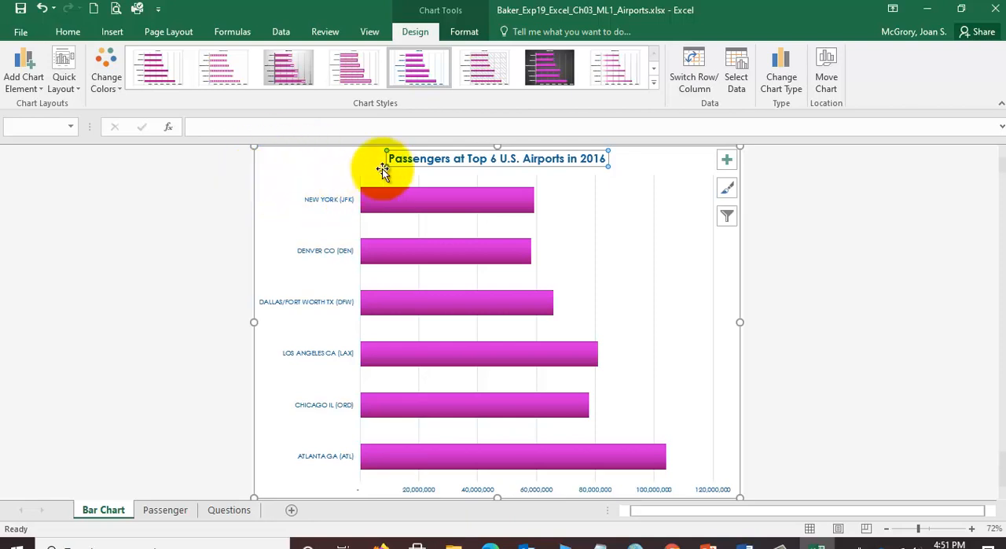
- Add the chart's alt text description "The bar chart shows passengers at Top 6 U.S. Airports in 2016. Atlanta had the most passengers." and save the workbook
right_click(286, 163)
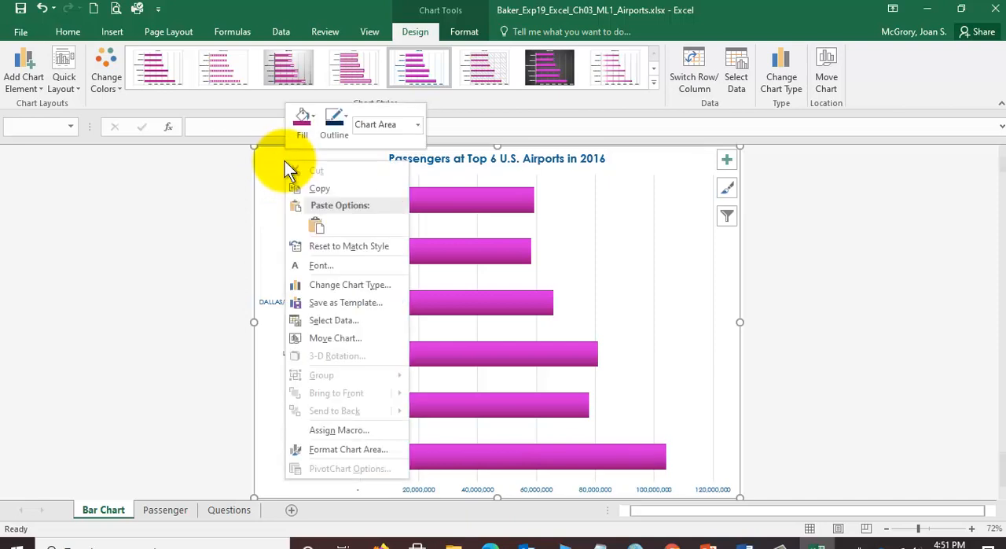
click(380, 448)
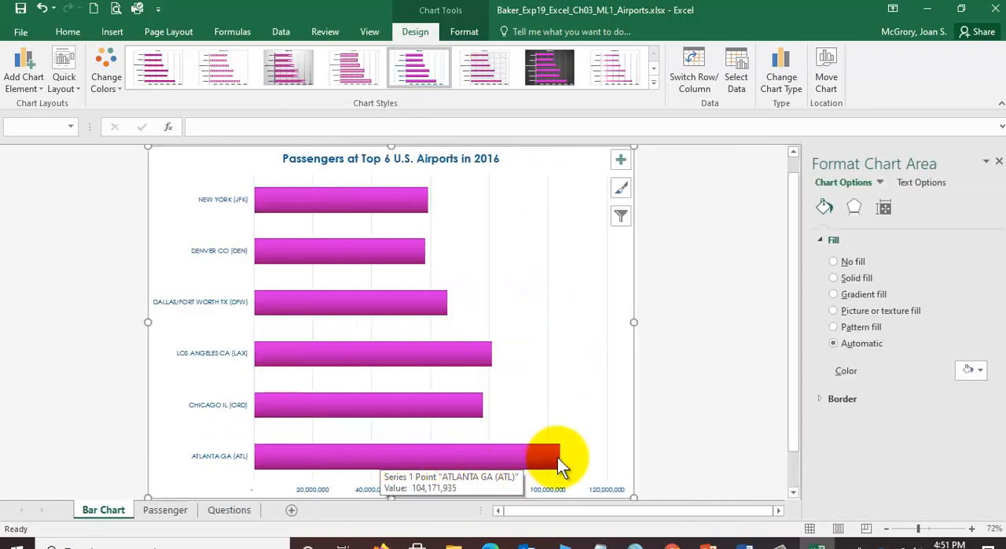
click(892, 211)
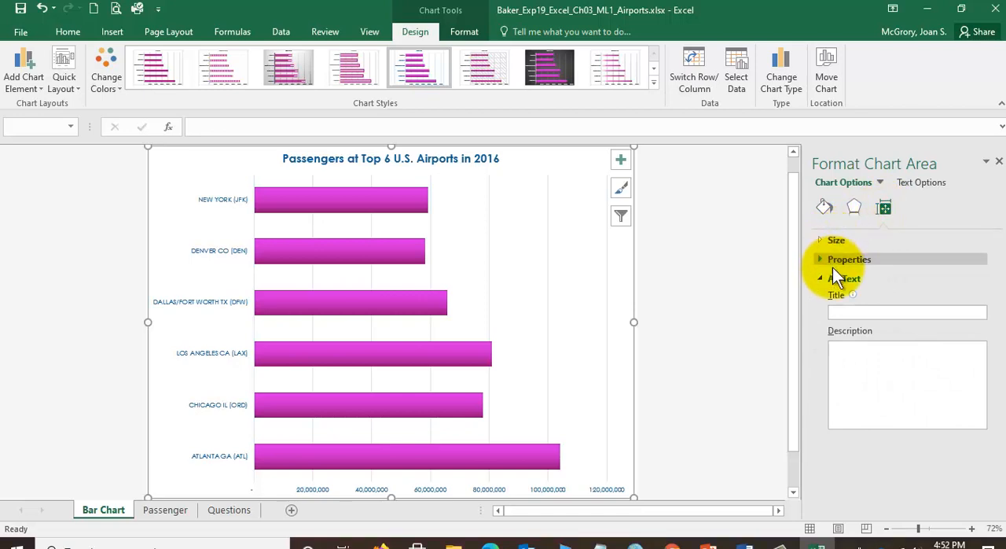
click(856, 359)
mouse_move(820, 544)
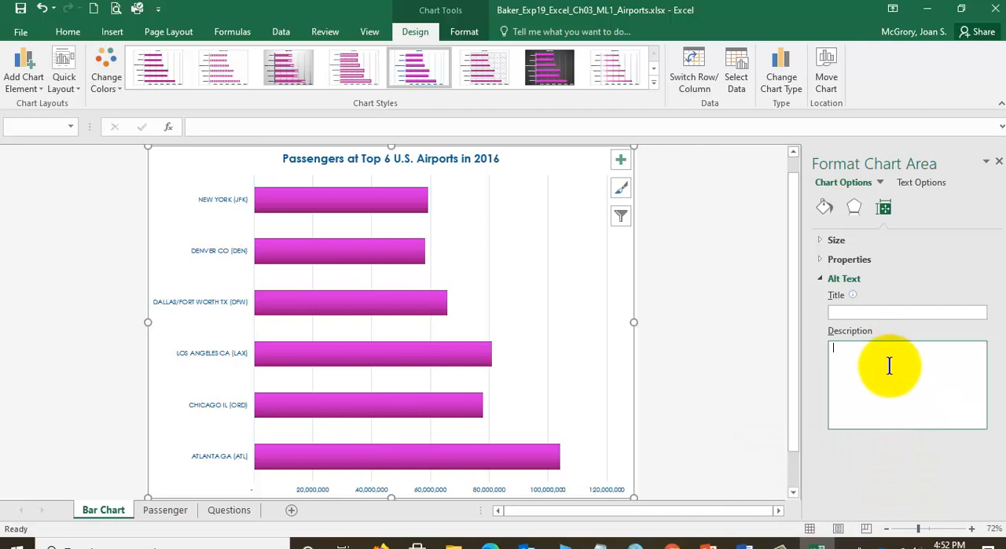
text(The bar cha)
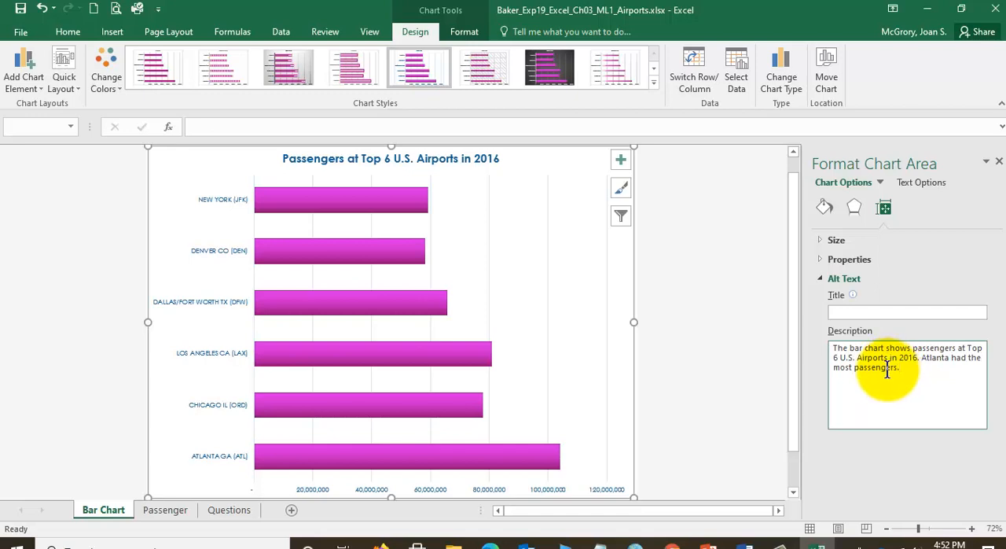
click(21, 8)
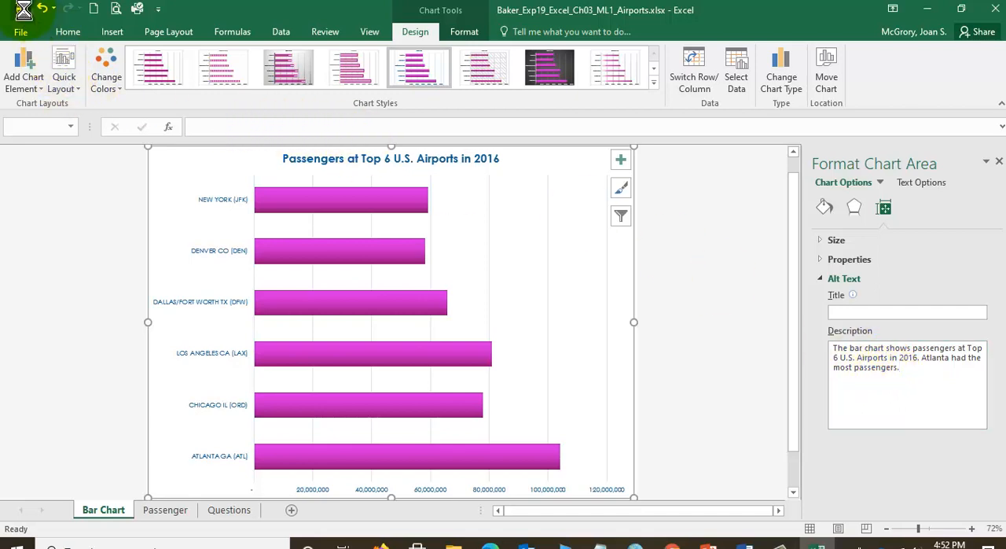
click(998, 162)
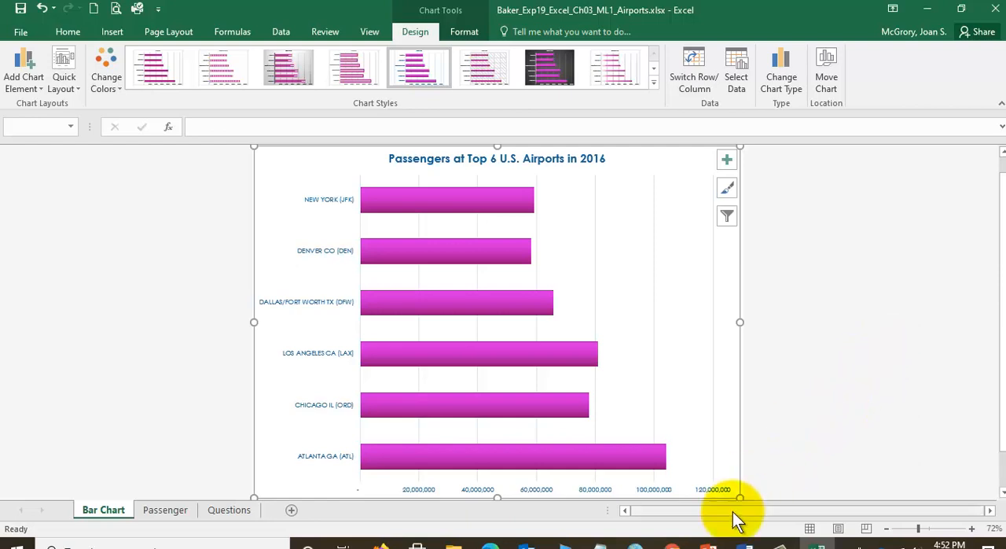
- Switch to the Word instructions, review the axis modification tasks in step 11, and return to Excel
click(745, 543)
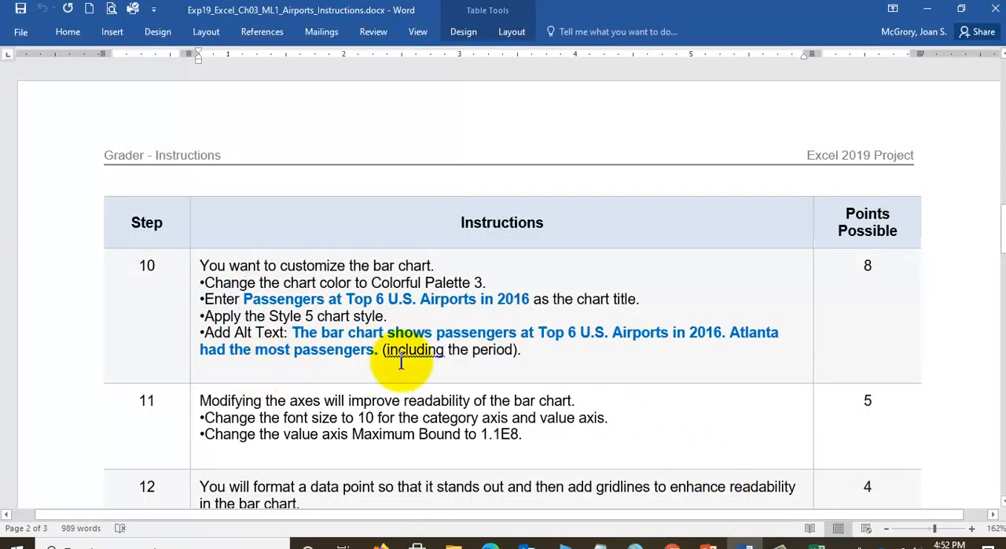
scroll(363, 346, down, 3)
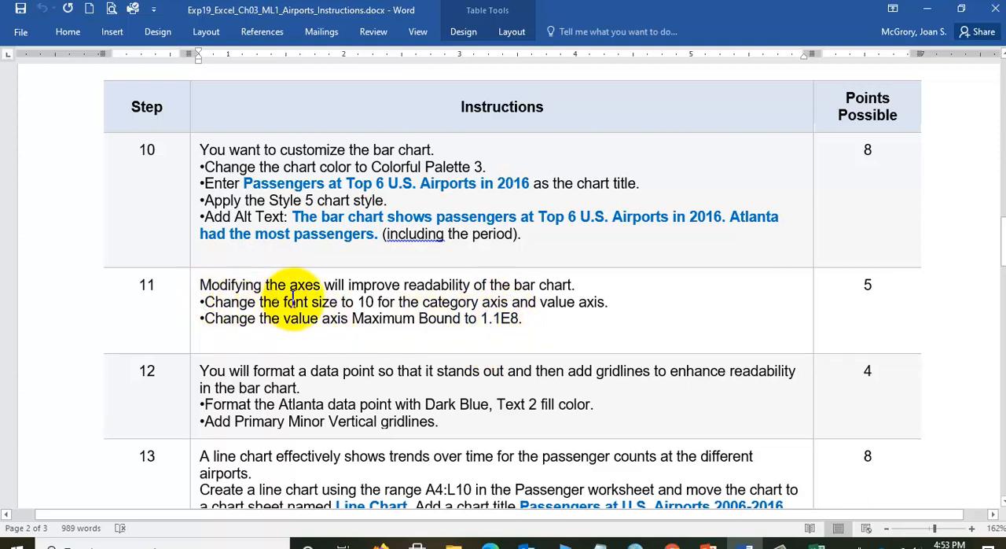
drag(261, 301, 482, 302)
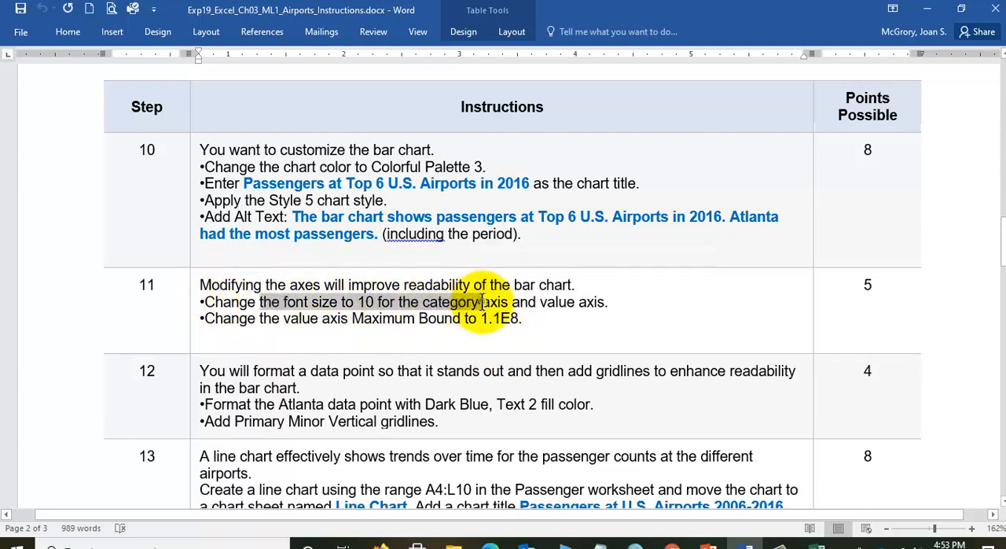
click(817, 542)
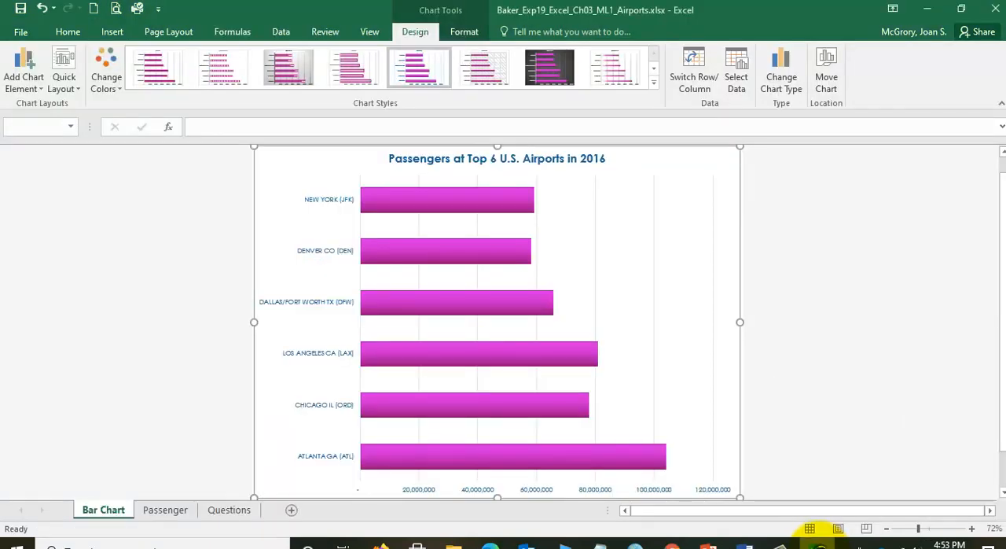
- Set the font size of the bar chart's vertical category axis to 10 and save the workbook
click(303, 310)
click(323, 308)
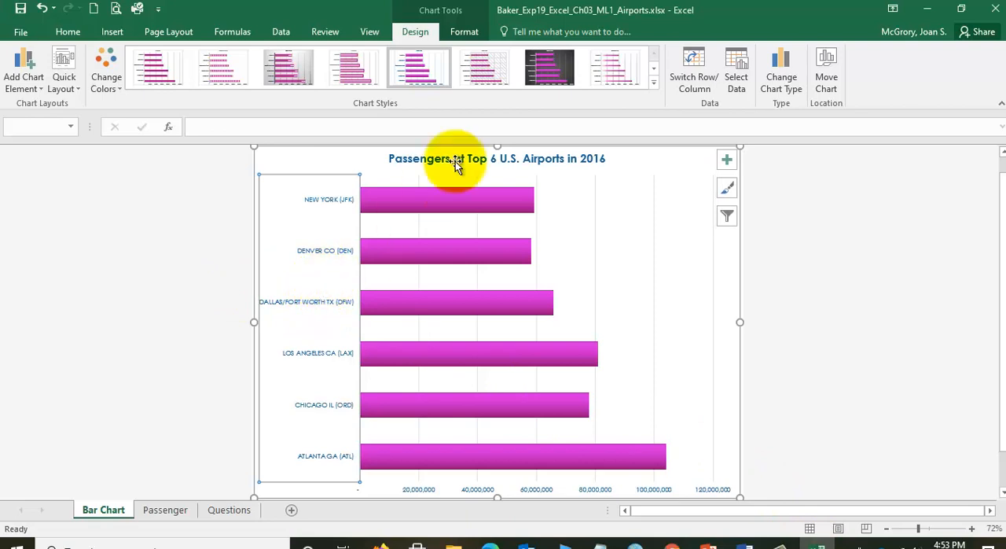
click(459, 33)
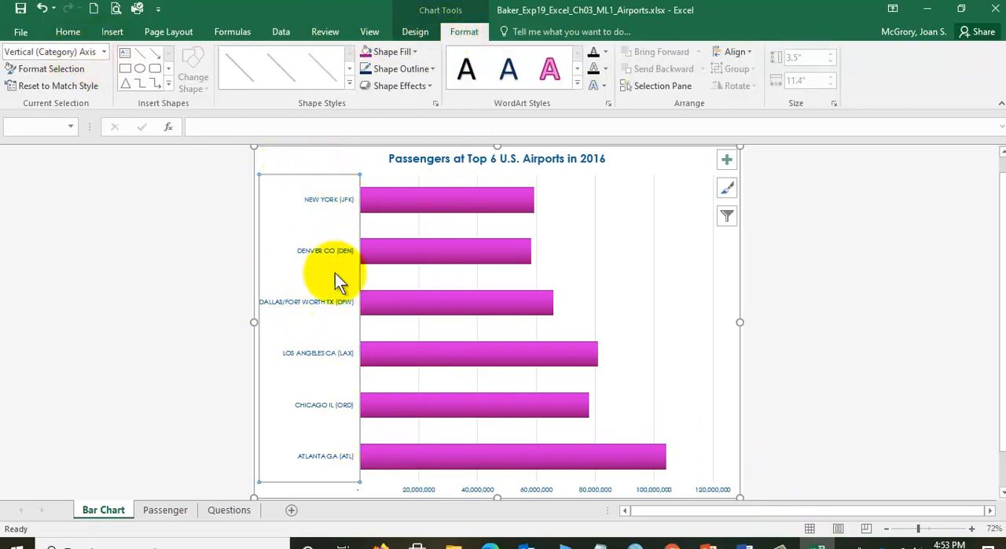
click(67, 35)
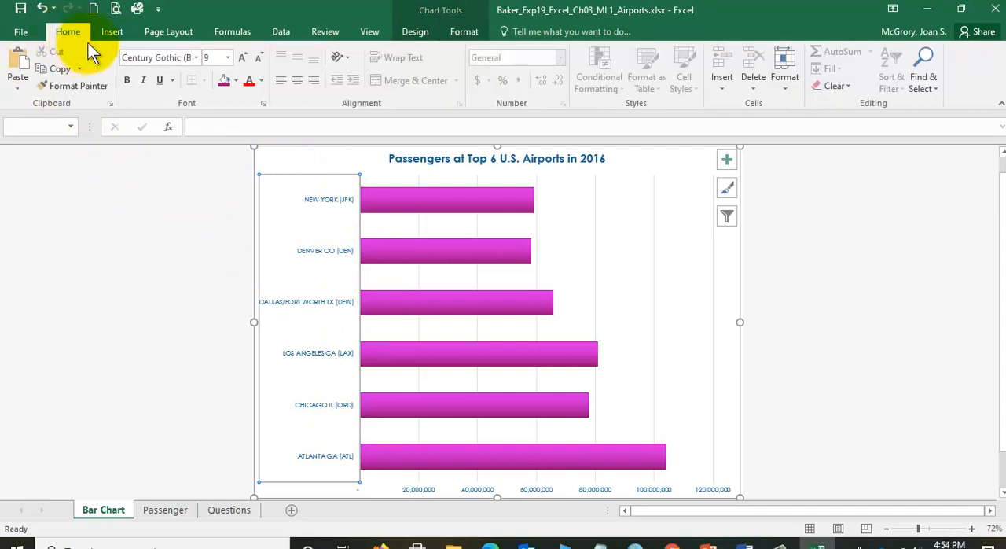
click(229, 61)
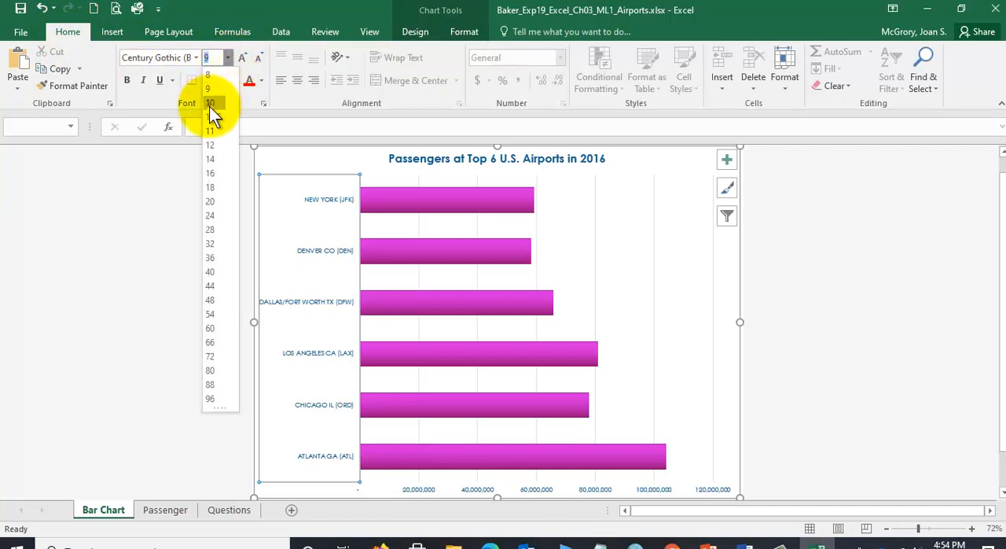
click(209, 106)
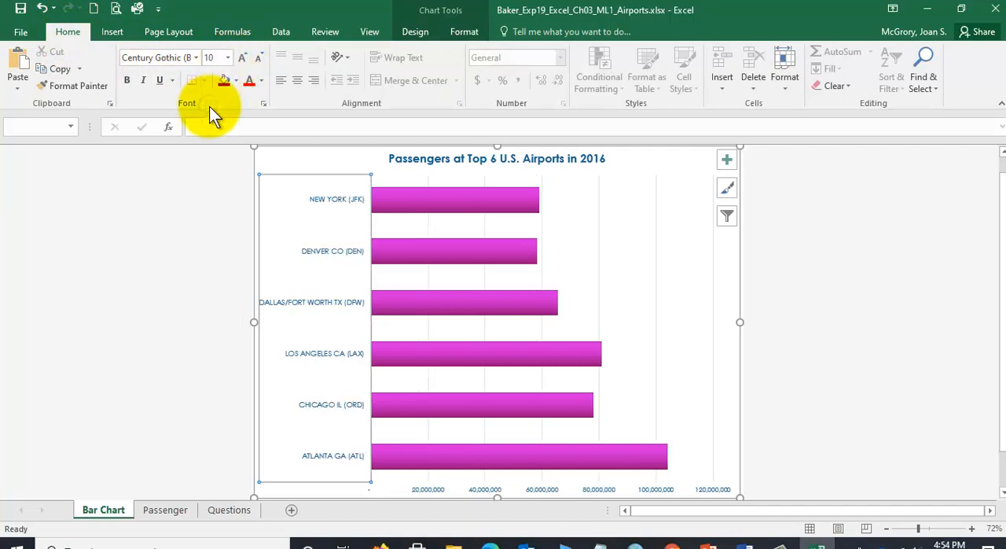
click(21, 9)
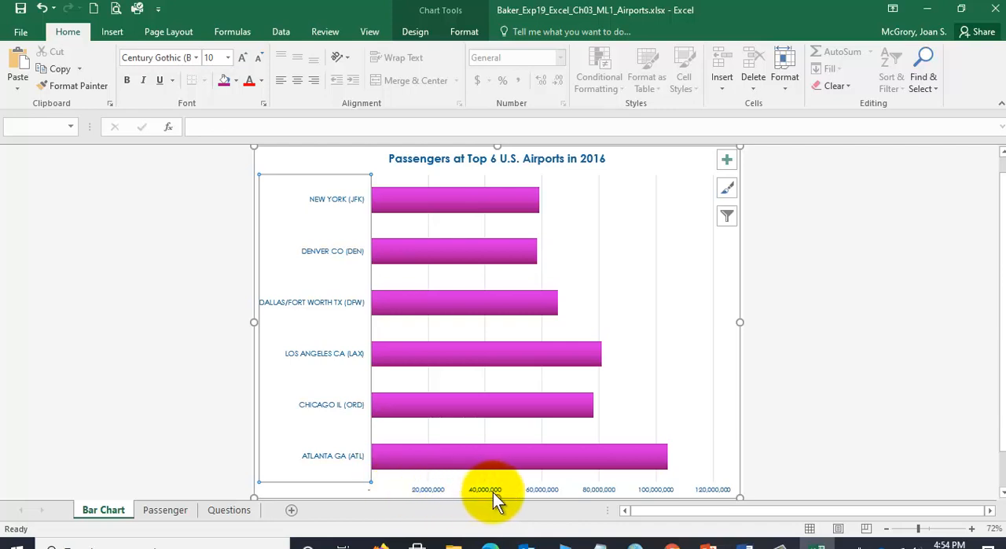
- Set the font size of the bar chart's horizontal value axis to 10 and save the workbook
click(422, 490)
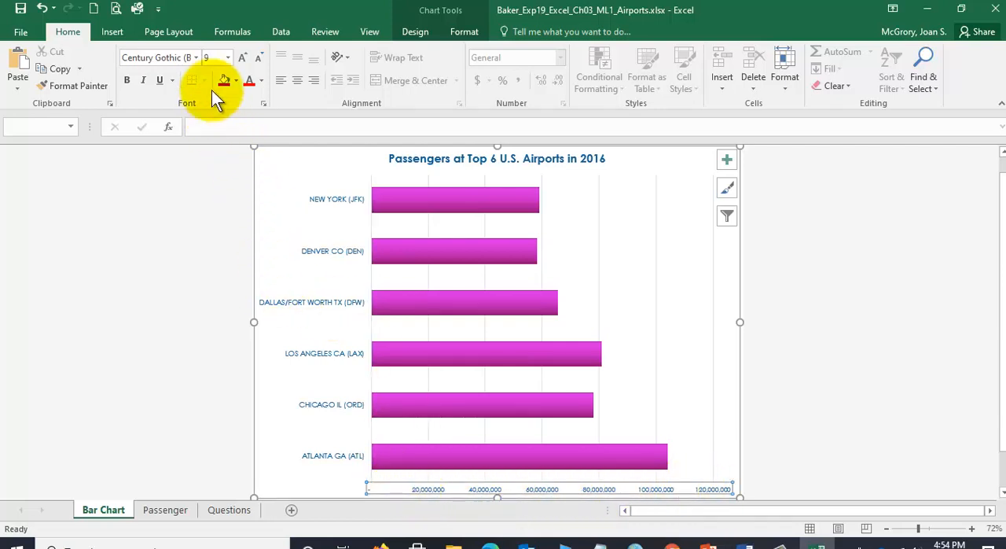
click(230, 58)
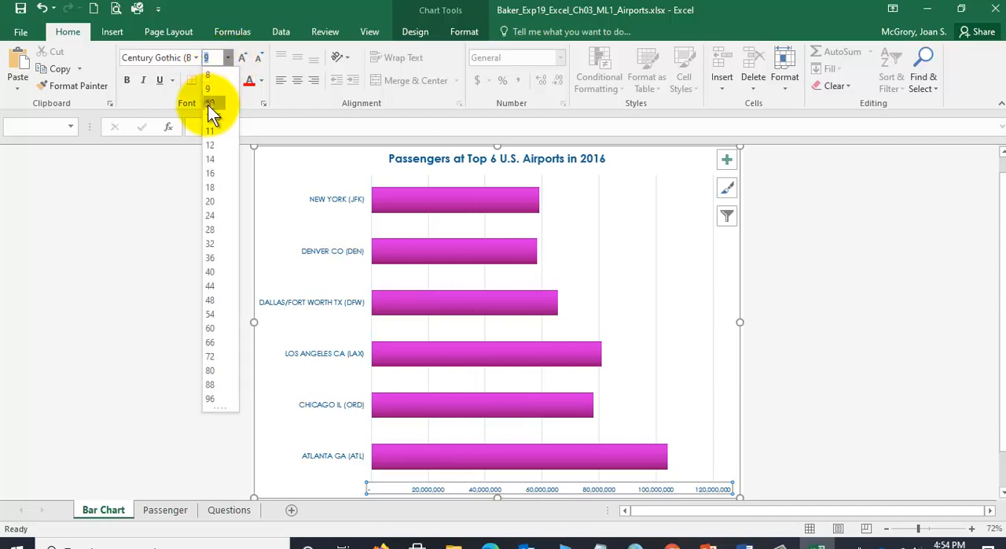
click(208, 104)
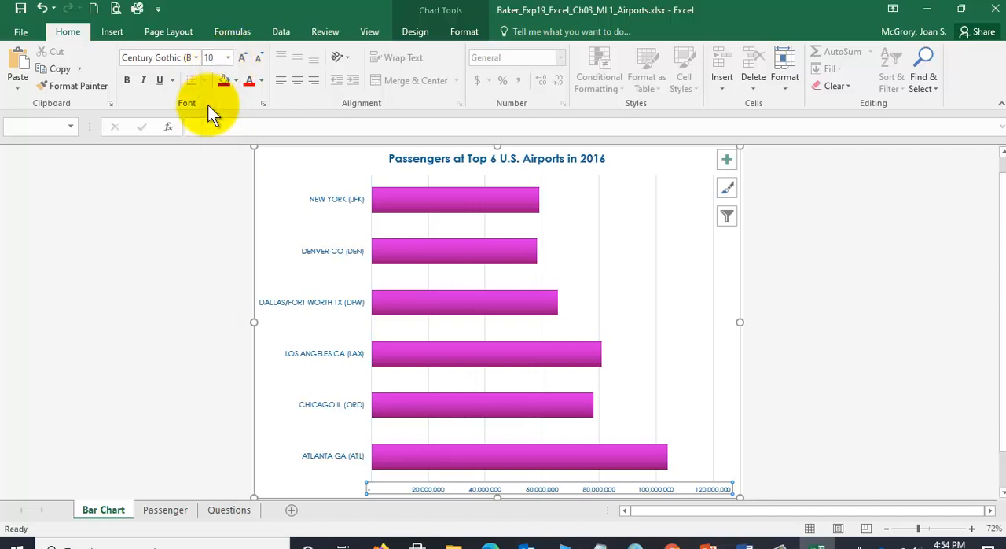
click(21, 10)
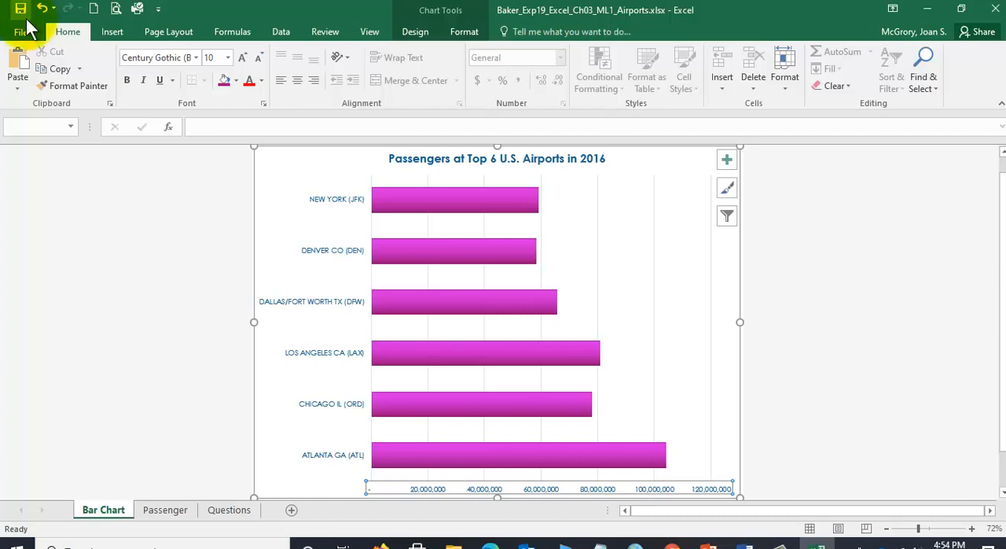
- Check the required value axis maximum bound in the Word instructions and return to Excel
click(744, 544)
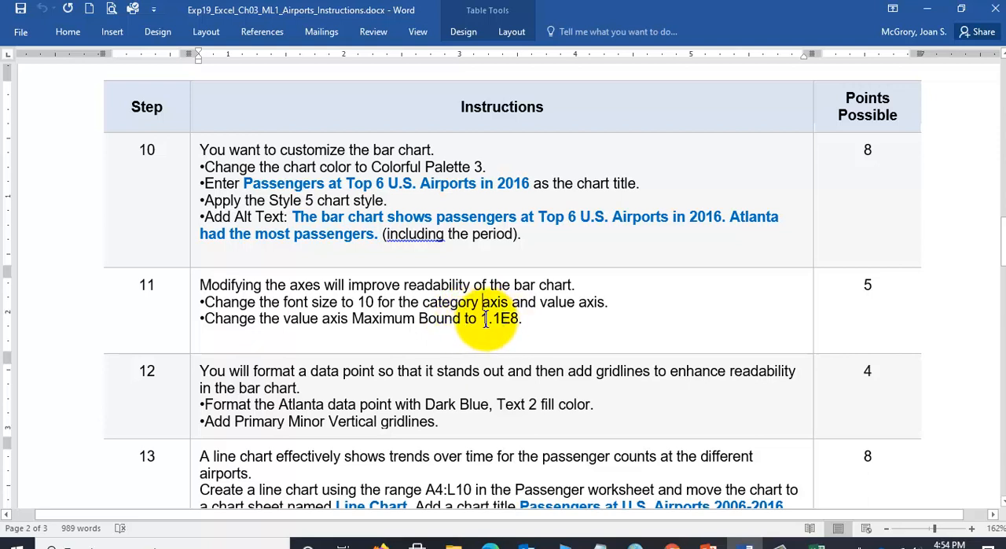
click(817, 544)
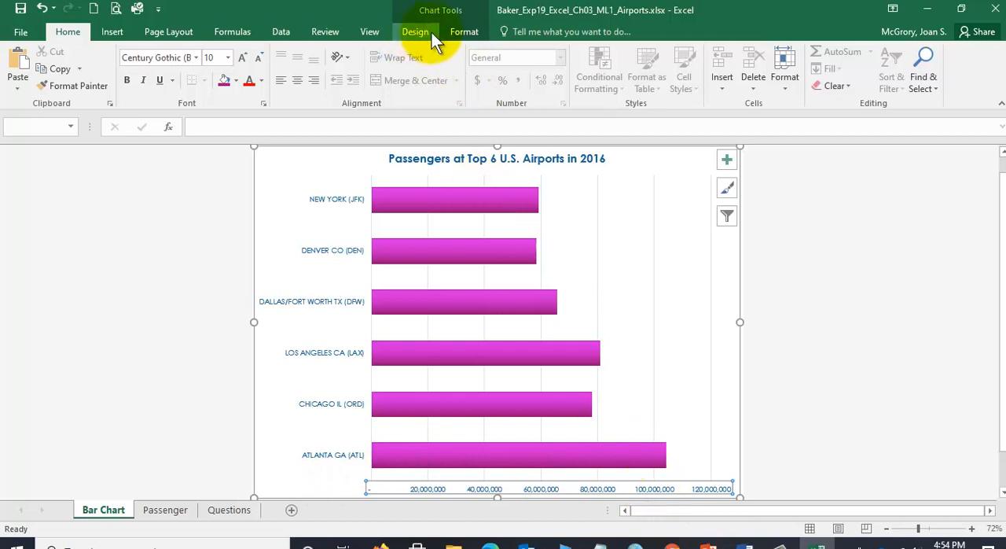
click(411, 33)
click(462, 33)
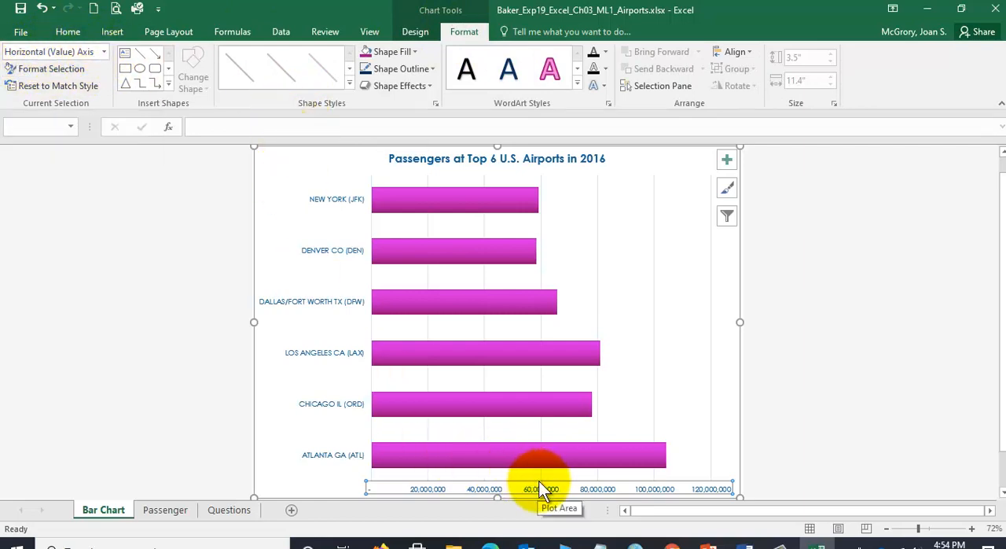
right_click(385, 481)
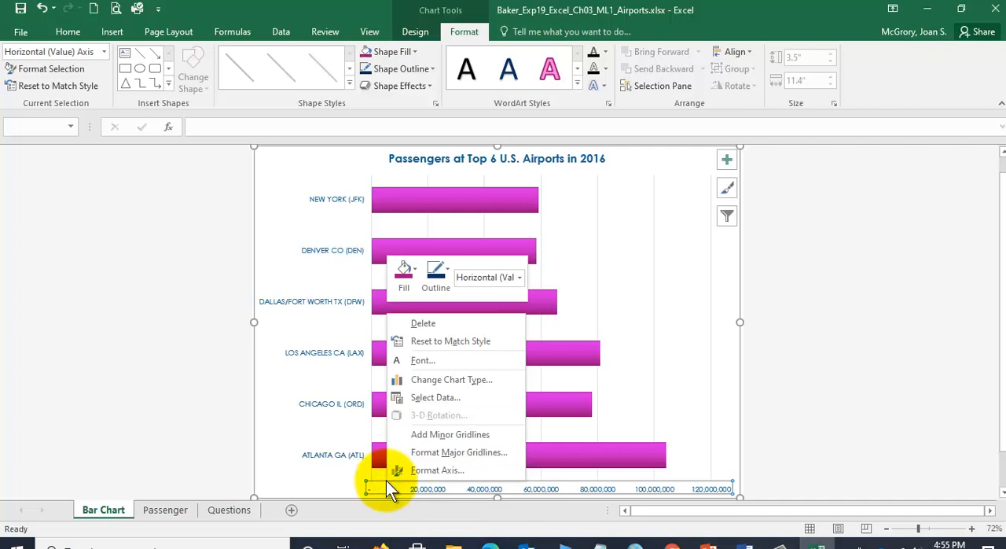
click(435, 469)
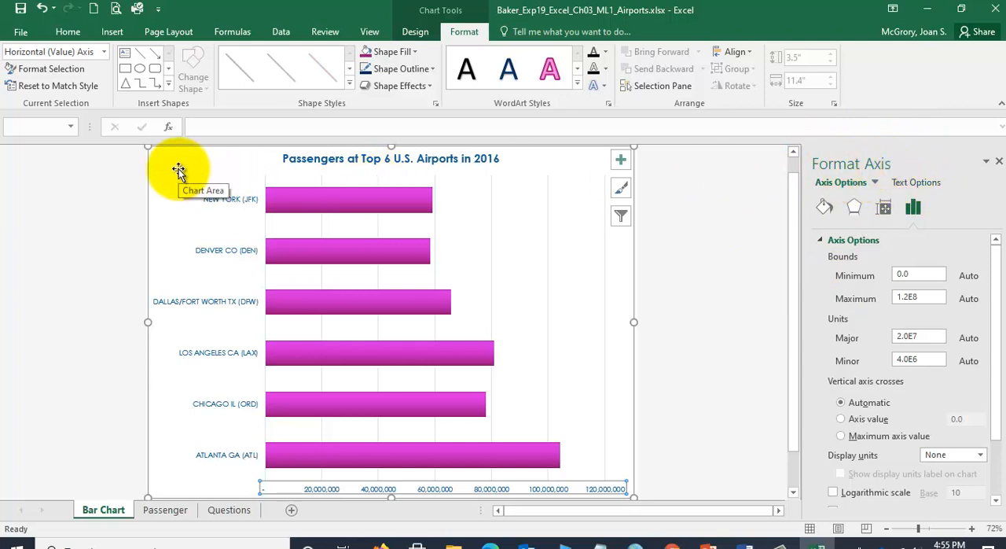
click(998, 160)
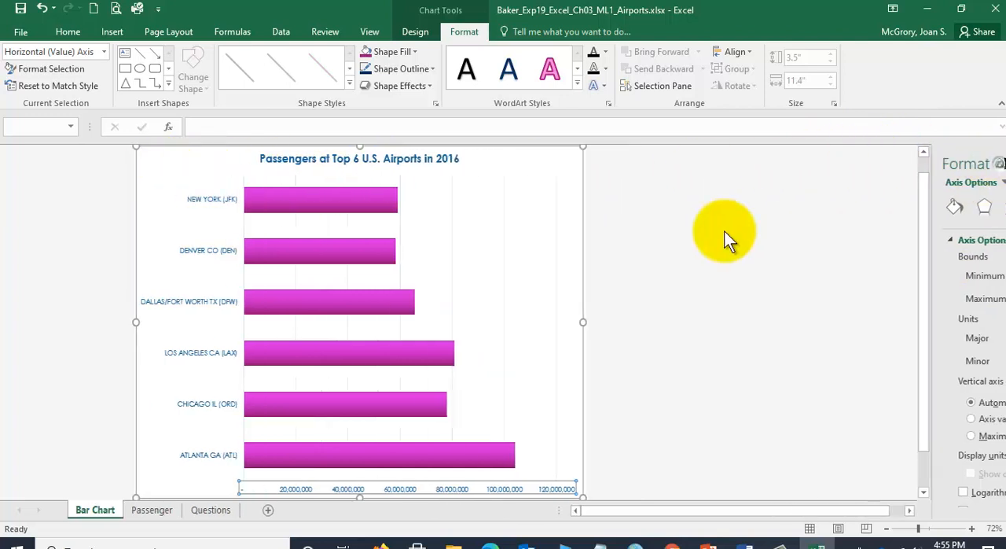
- Set the maximum bound of the bar chart's horizontal value axis to 1.1E8 and save the workbook
right_click(276, 172)
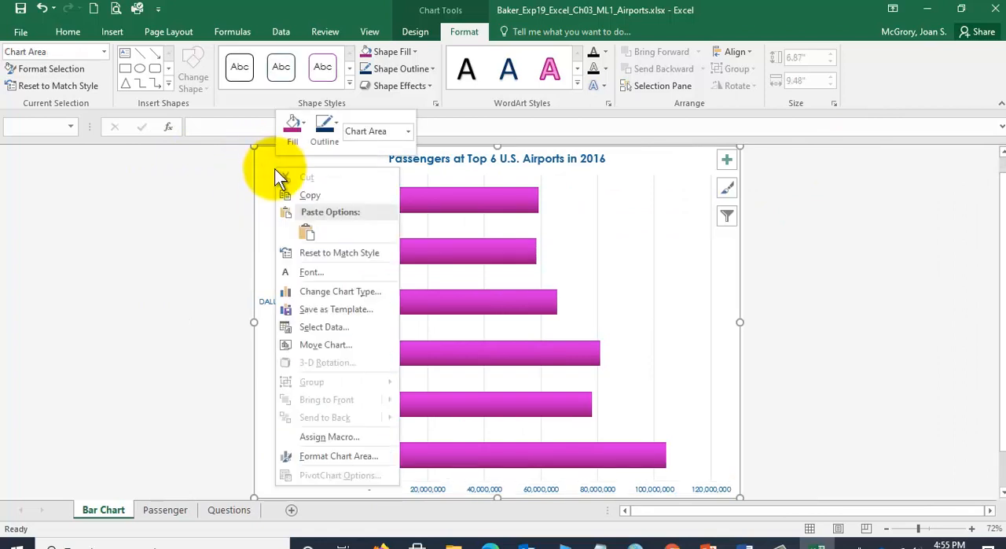
click(356, 456)
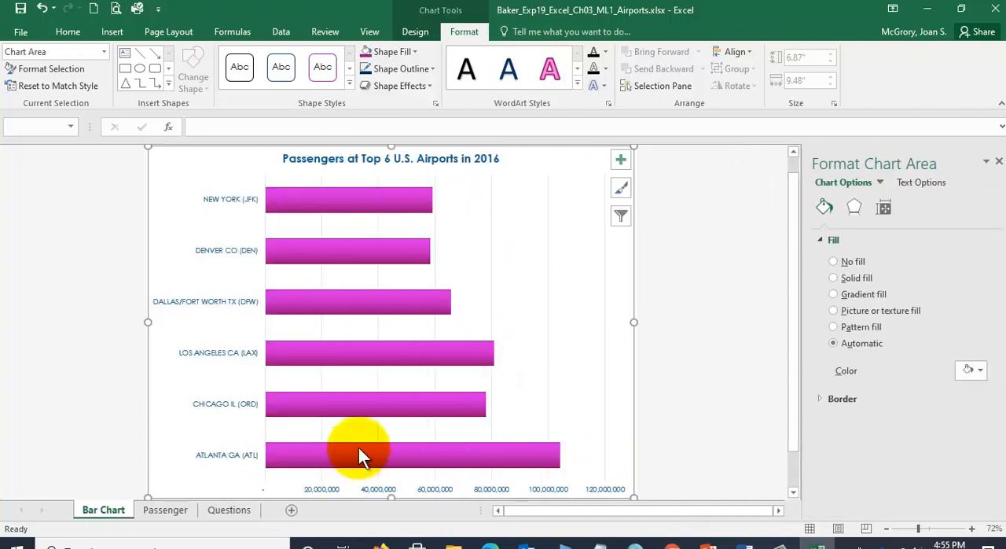
click(104, 51)
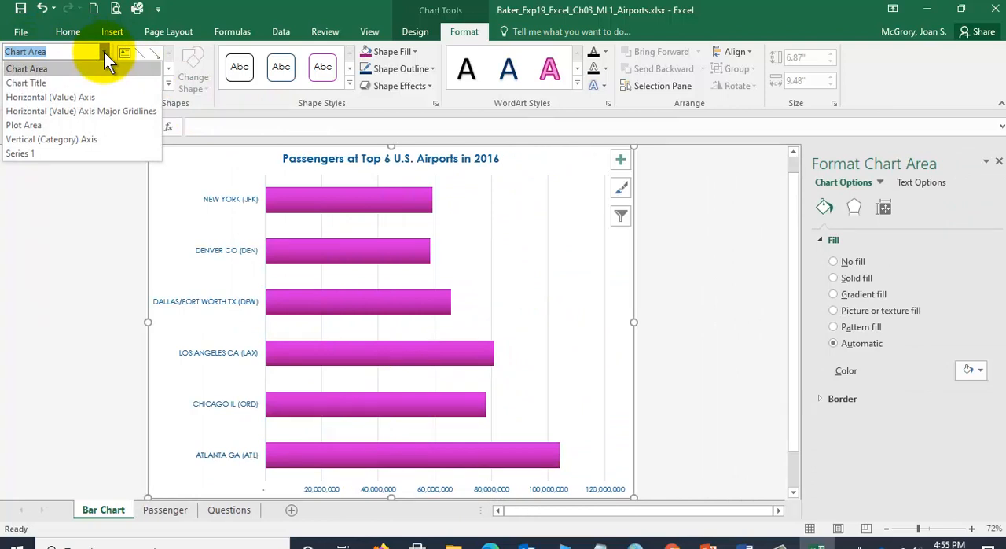
click(68, 96)
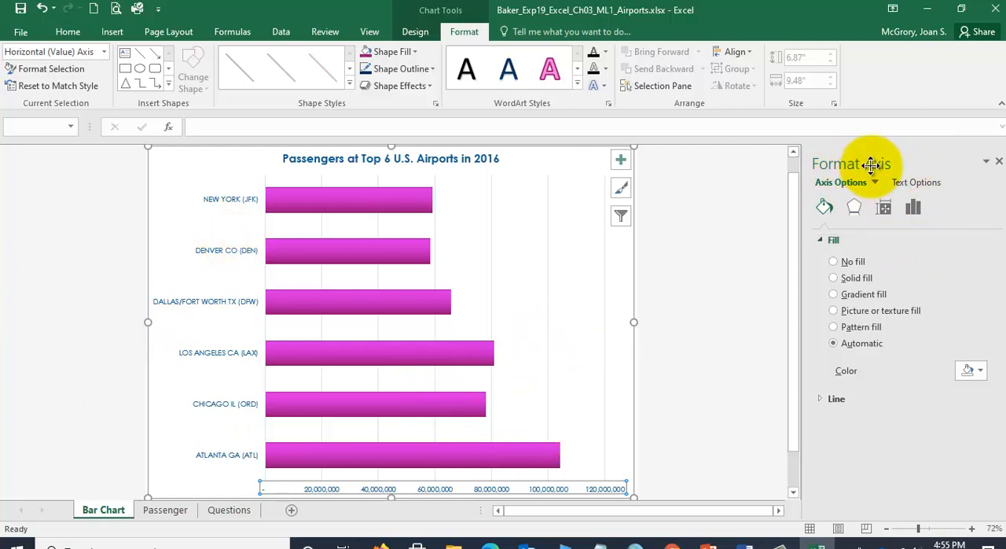
click(914, 208)
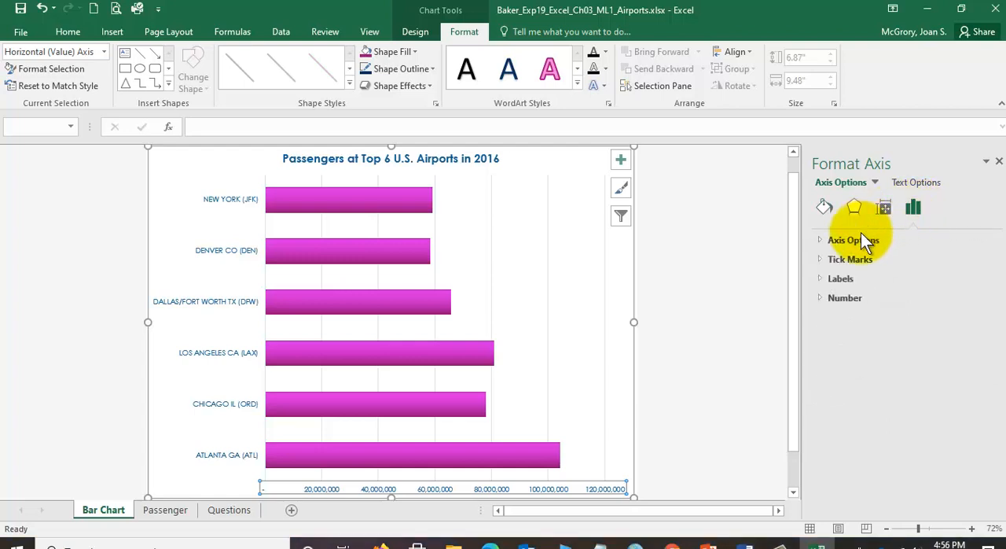
click(821, 241)
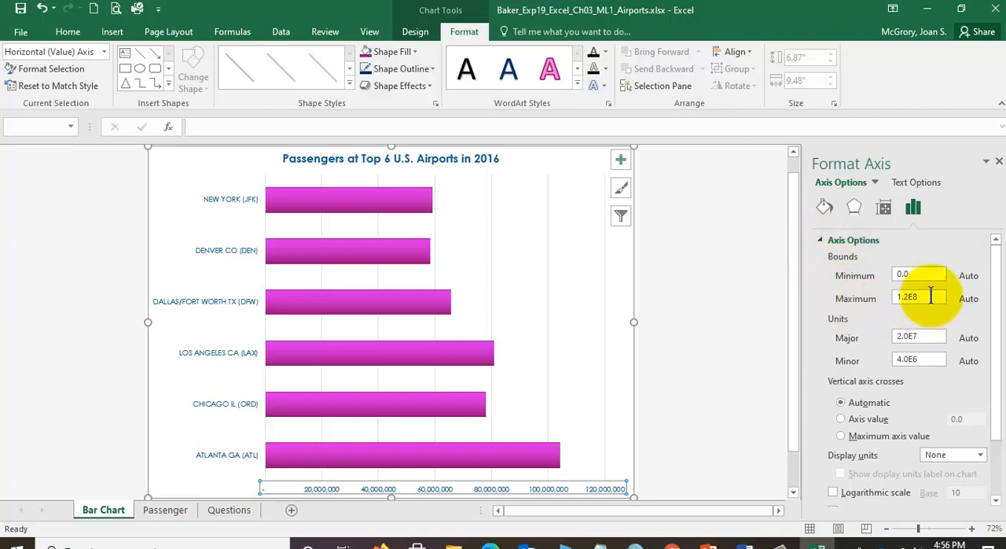
drag(926, 296, 895, 295)
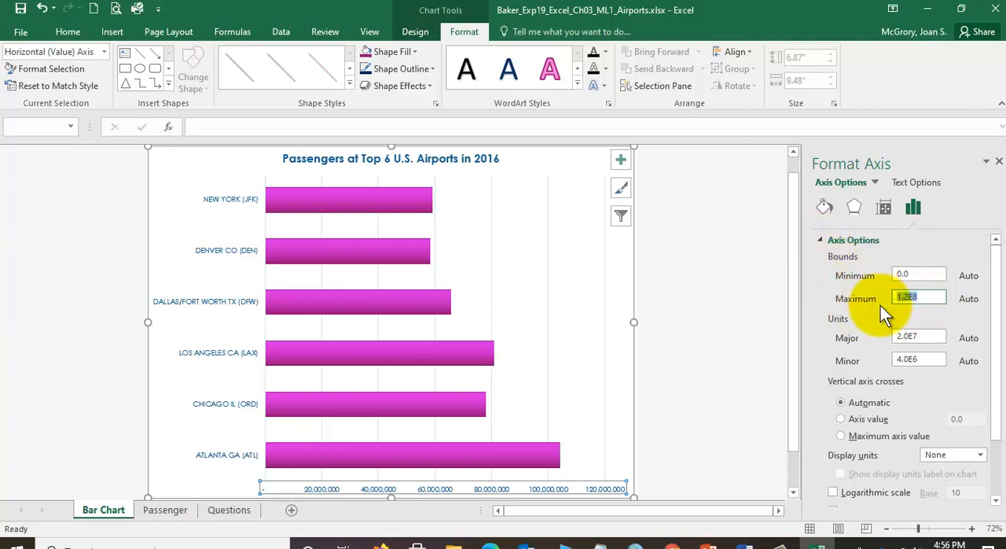
text(1)
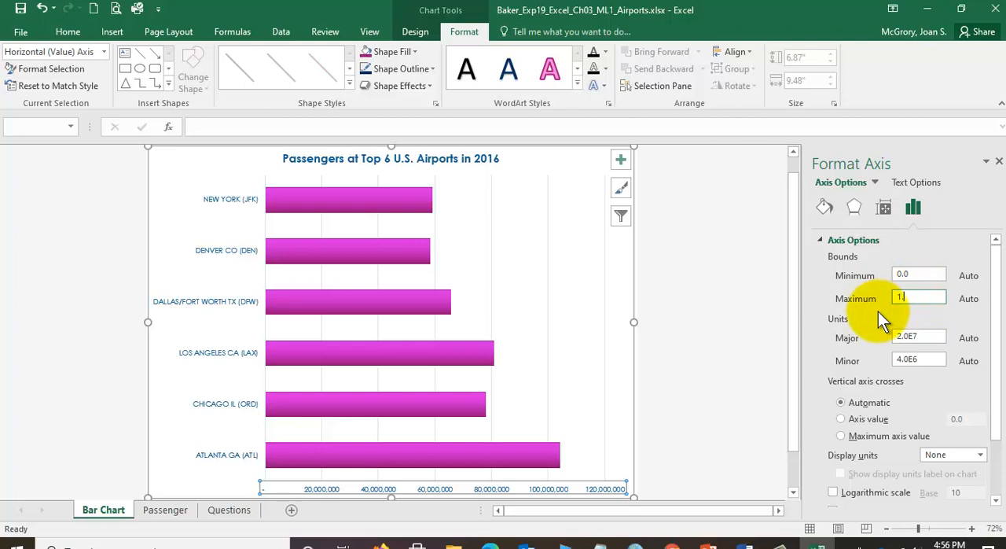
text(.1E8)
key(Return)
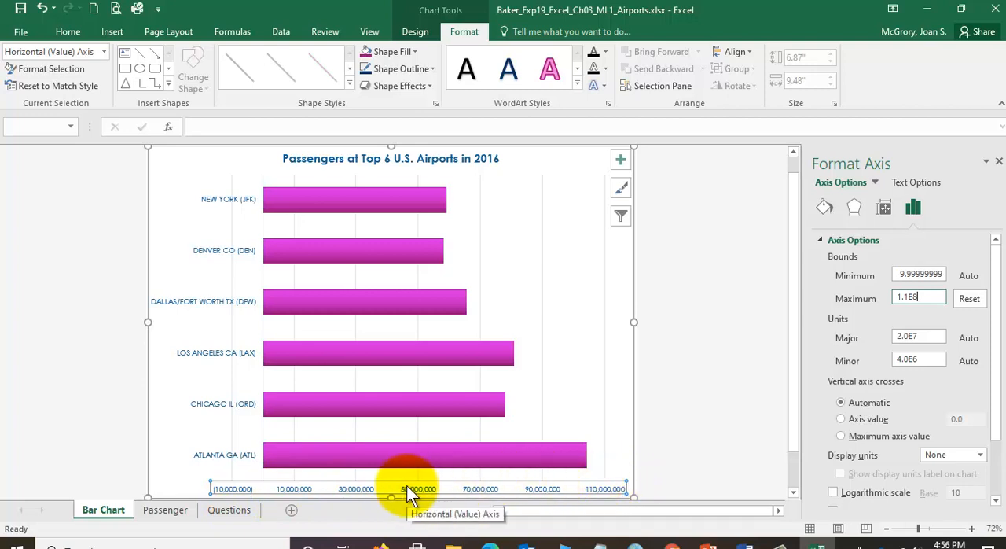
click(21, 9)
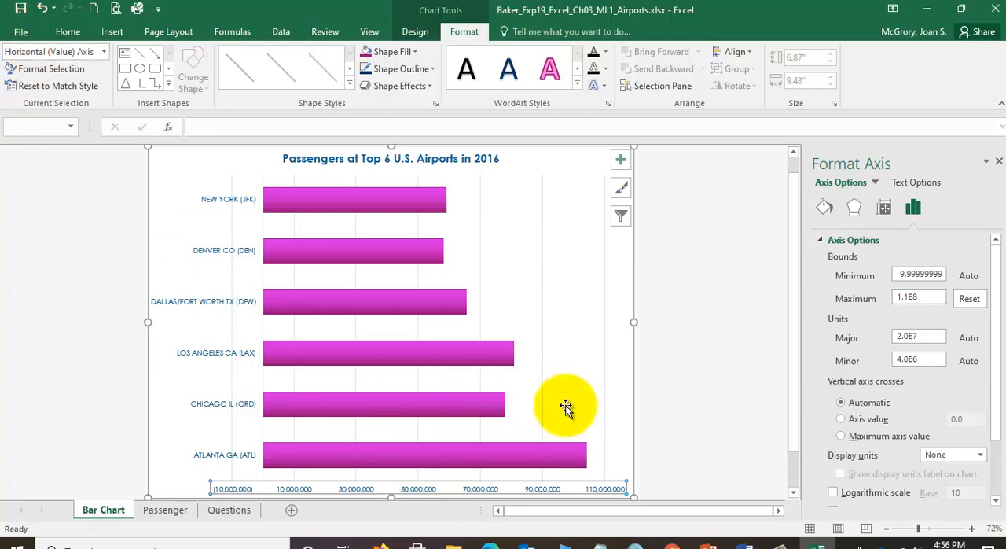
- Switch to the Word instructions, read the data point and gridline tasks in step 12, and return to Excel
click(748, 541)
scroll(510, 342, down, 4)
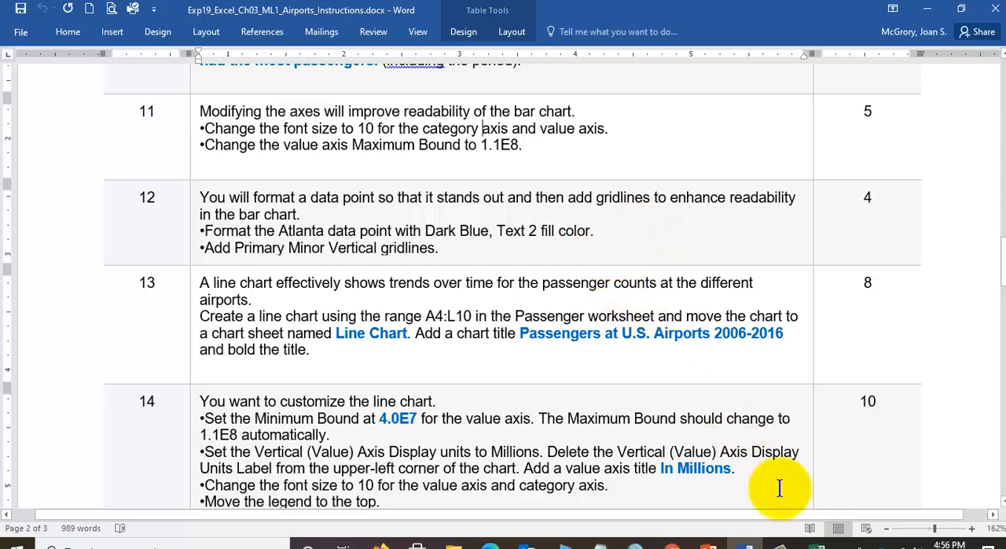
click(818, 543)
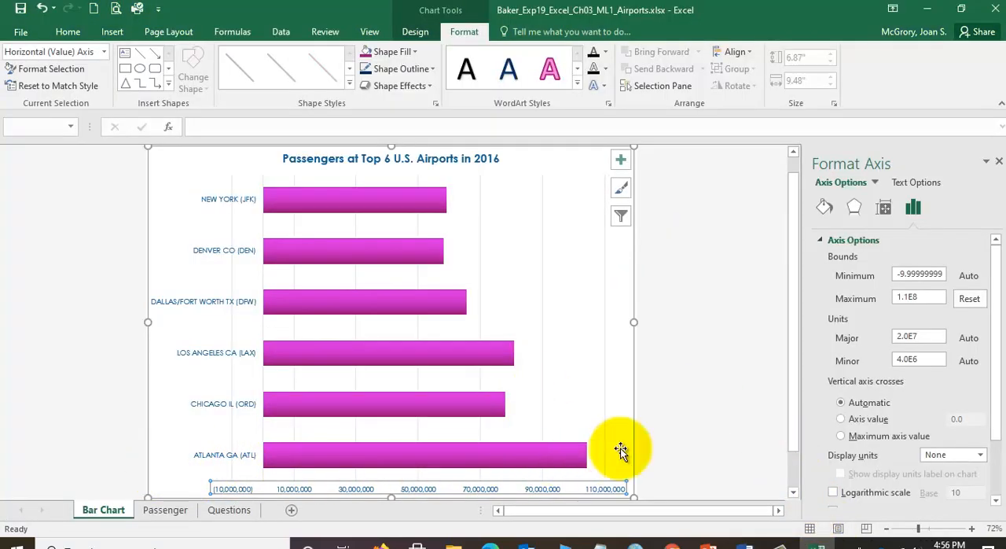
click(304, 458)
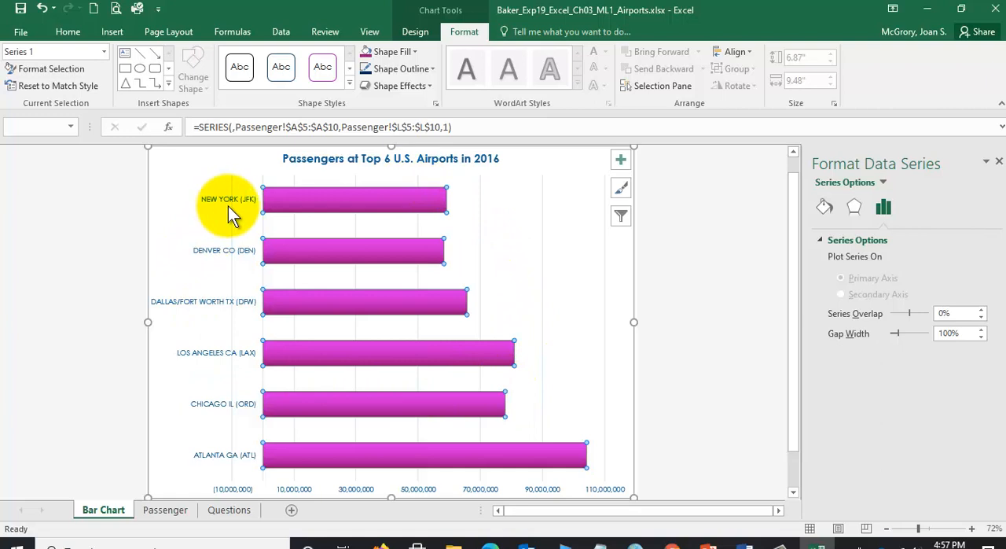
click(288, 456)
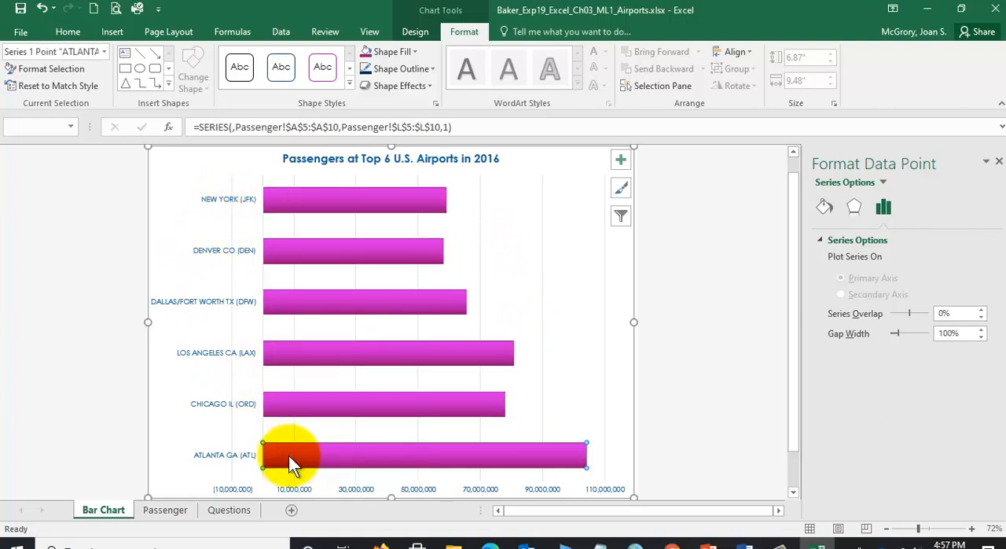
click(57, 283)
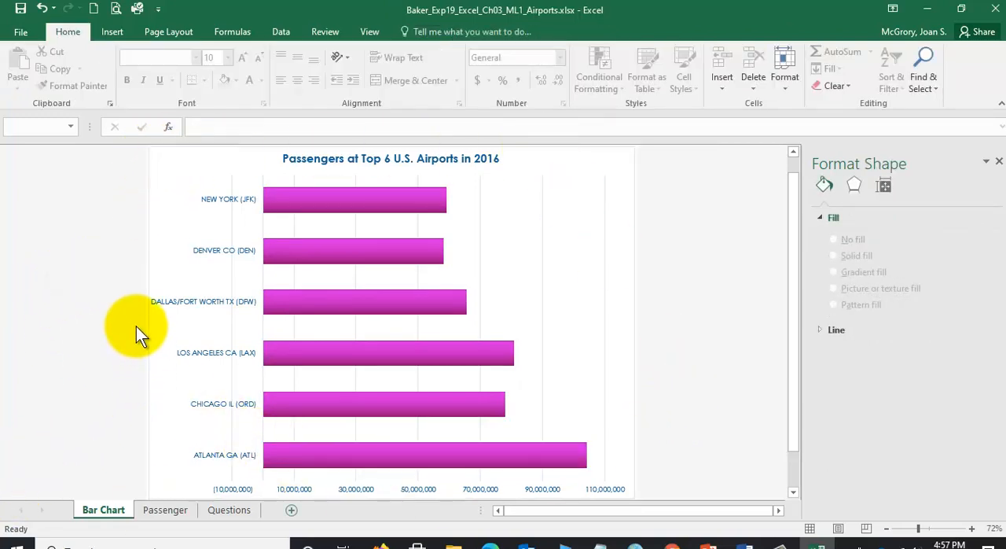
- Fill only the Atlanta data point of the bar chart with the standard color Dark Blue and save the workbook
click(180, 179)
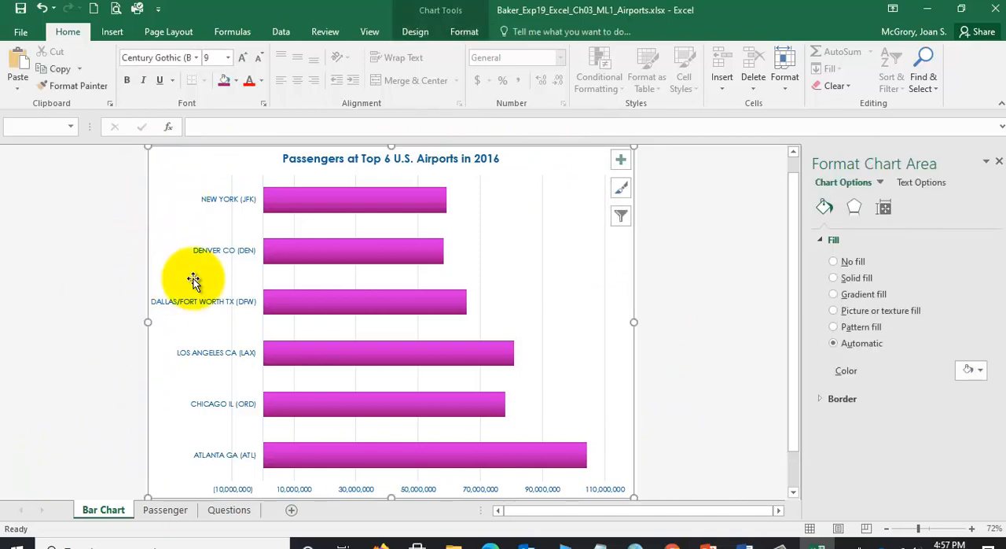
click(290, 452)
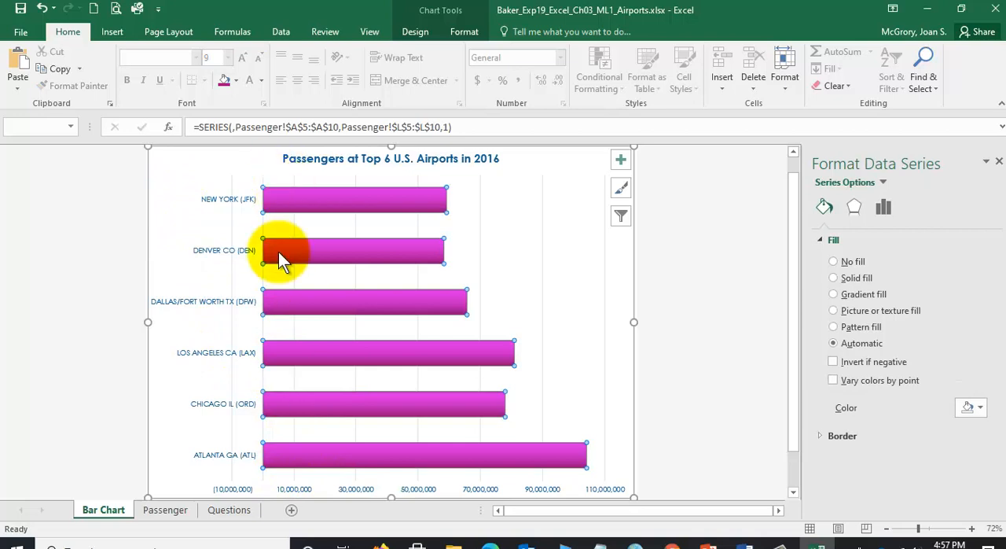
click(278, 454)
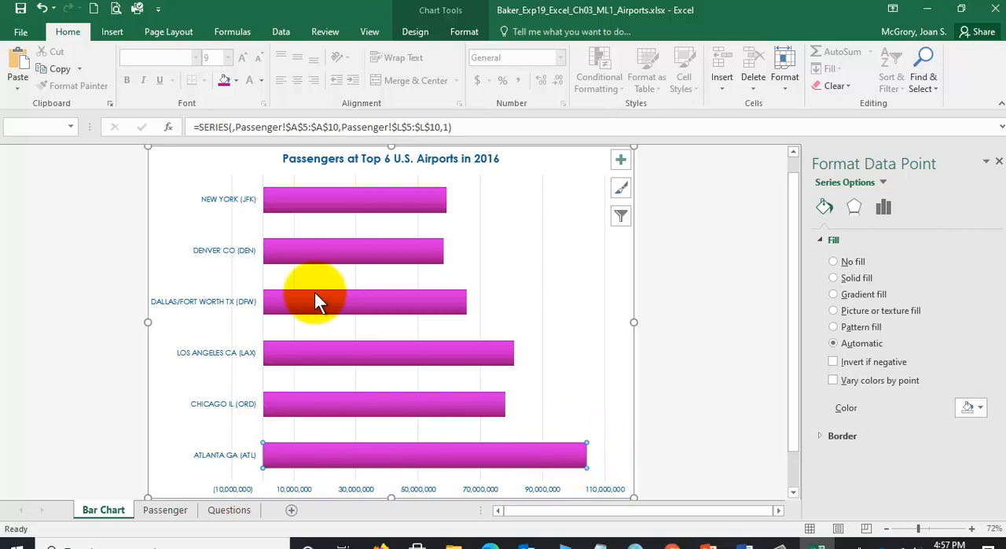
click(237, 80)
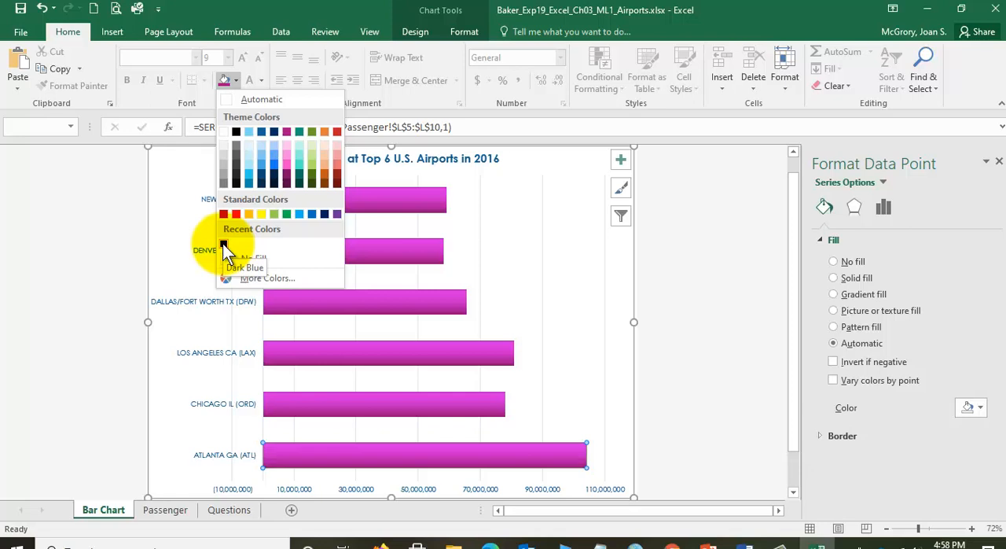
click(326, 217)
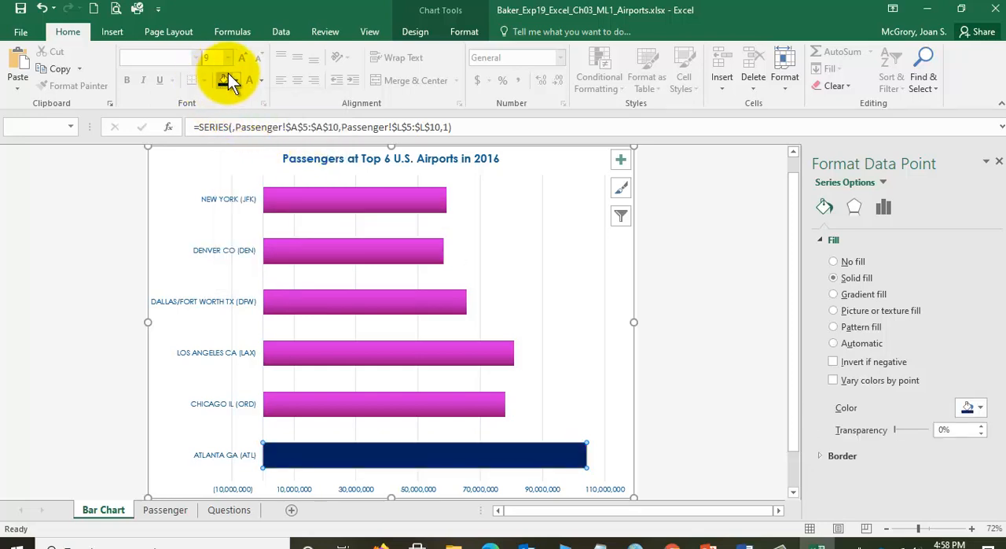
click(359, 268)
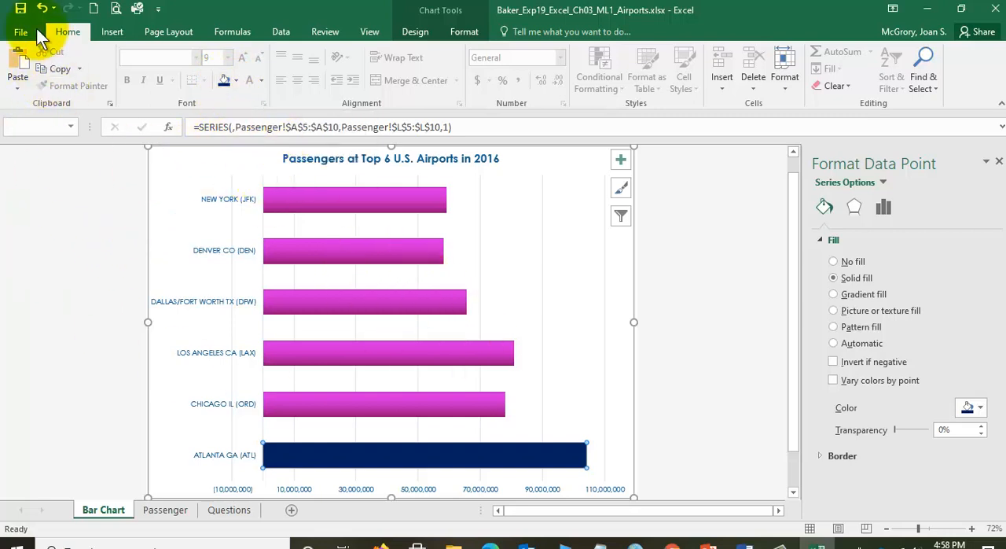
click(21, 8)
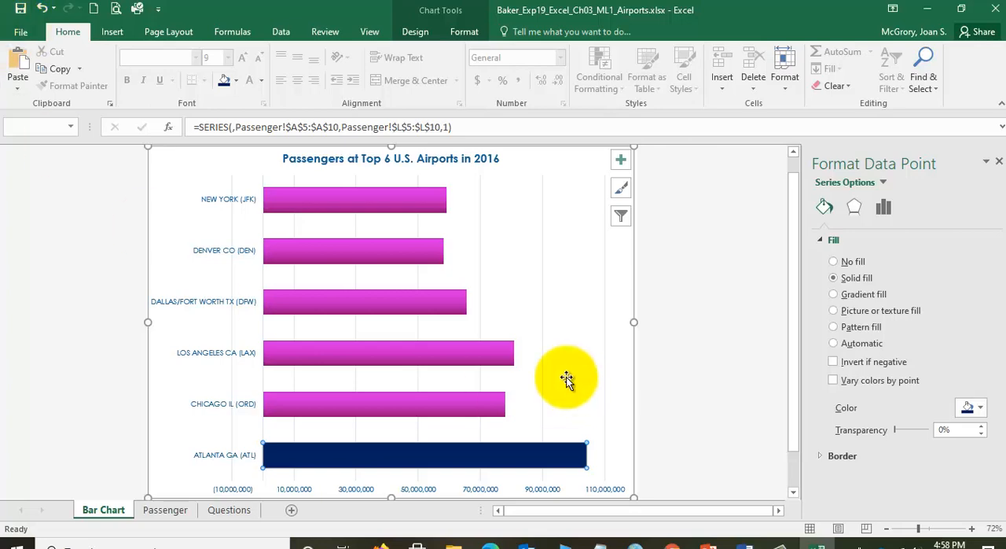
- Recheck the Atlanta fill and gridline requirements of step 12 in the Word instructions and return to Excel
click(747, 543)
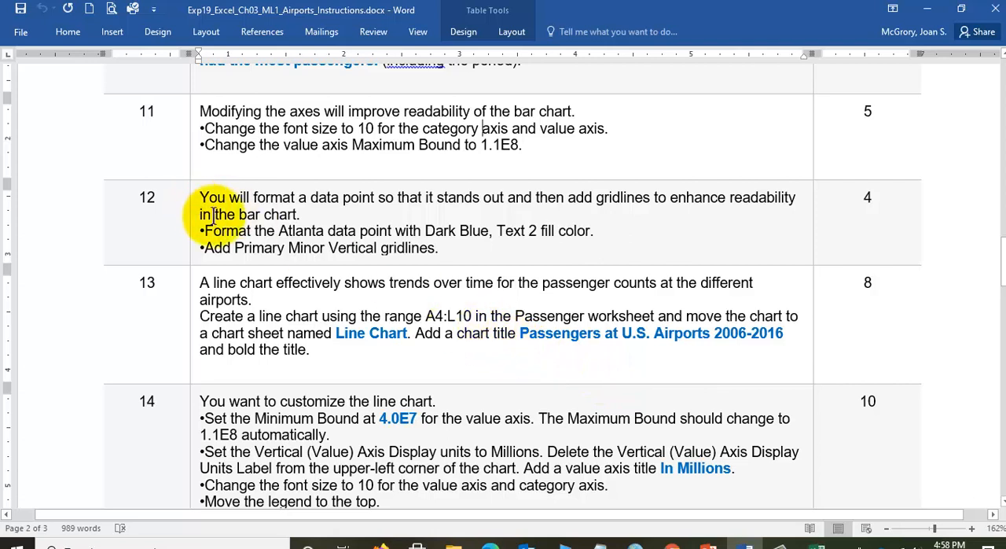
drag(204, 230, 489, 227)
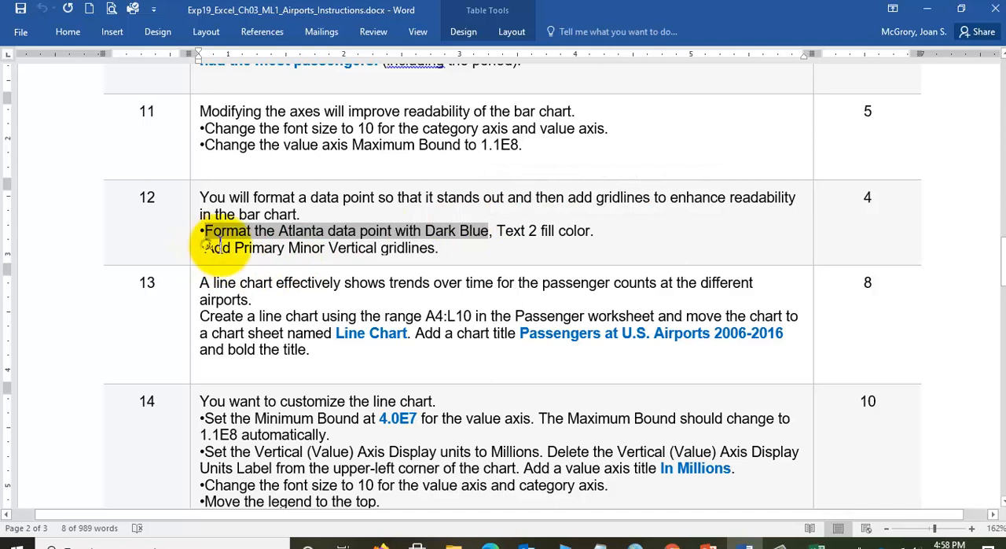
drag(203, 248, 327, 248)
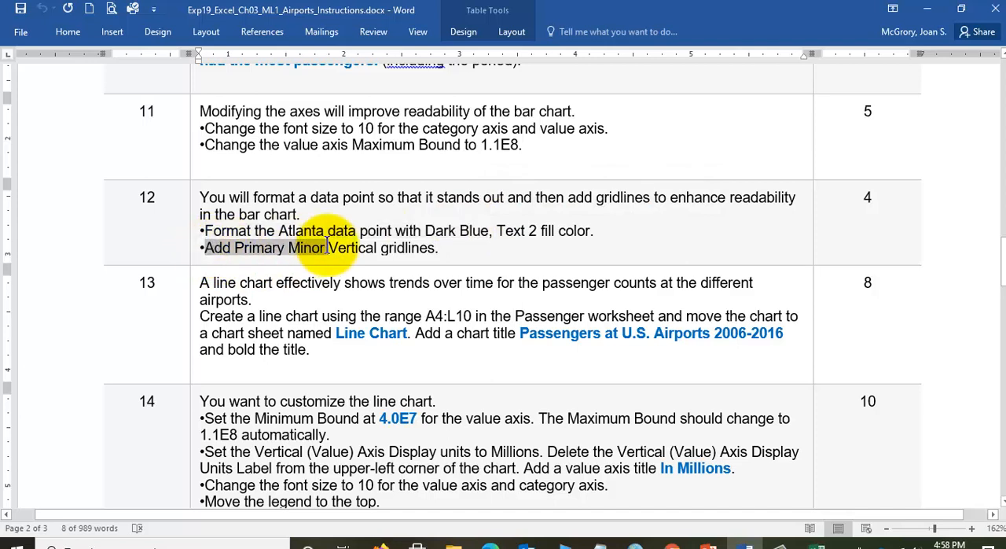
double_click(307, 247)
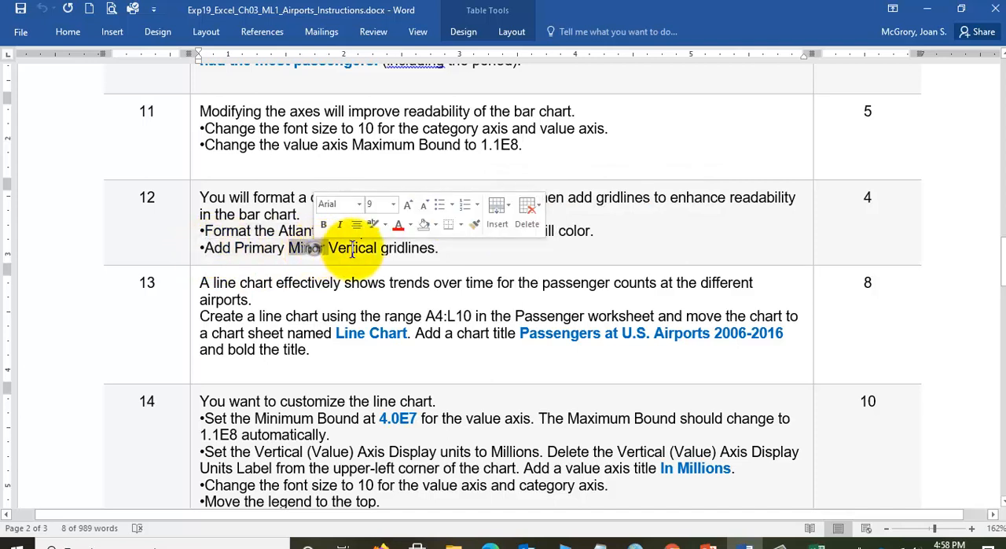
click(444, 249)
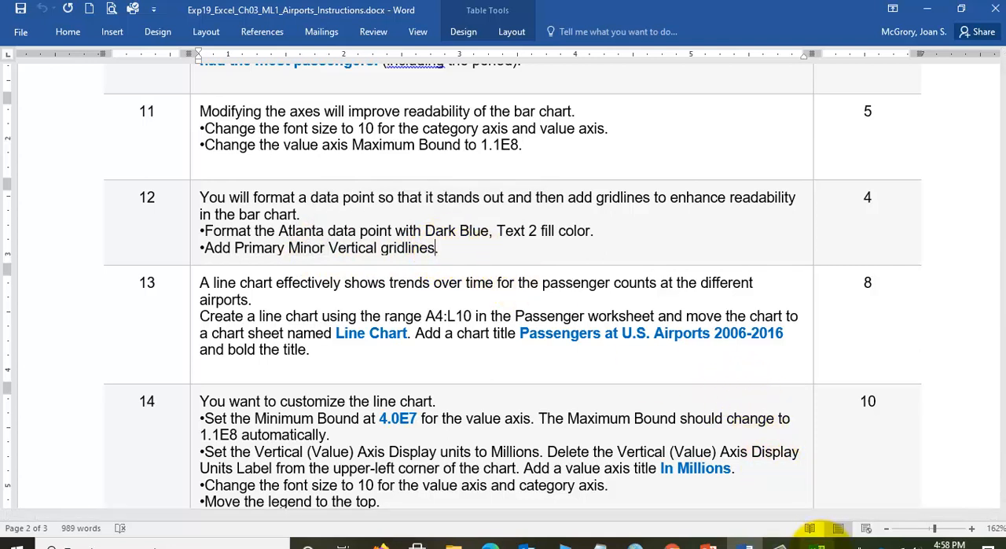
mouse_move(818, 543)
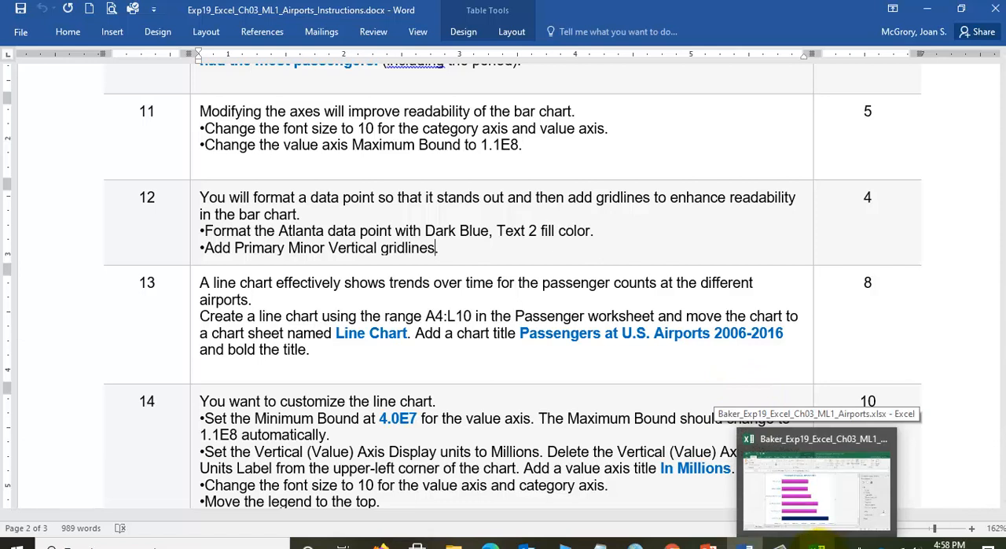
click(817, 542)
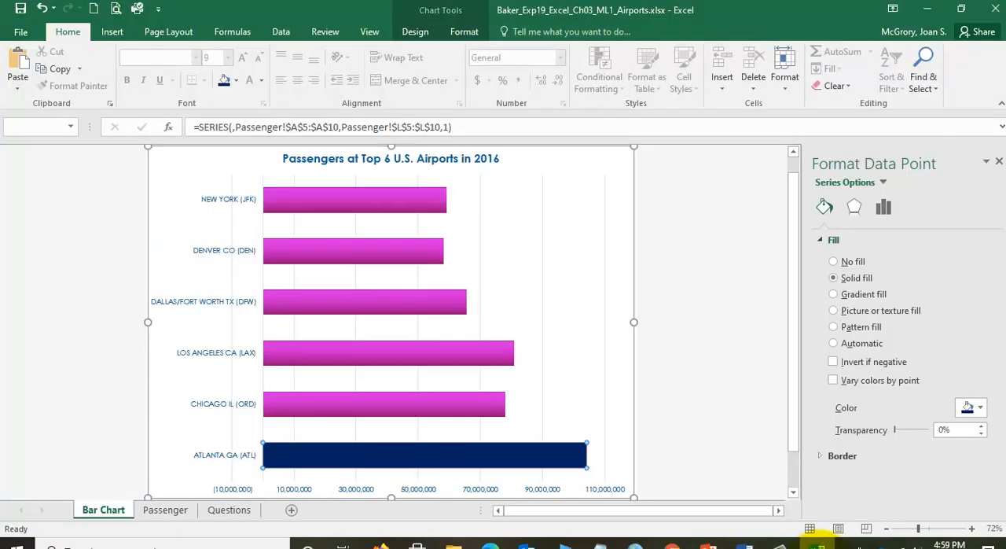
- Add Primary Minor Vertical gridlines to the bar chart
mouse_move(774, 544)
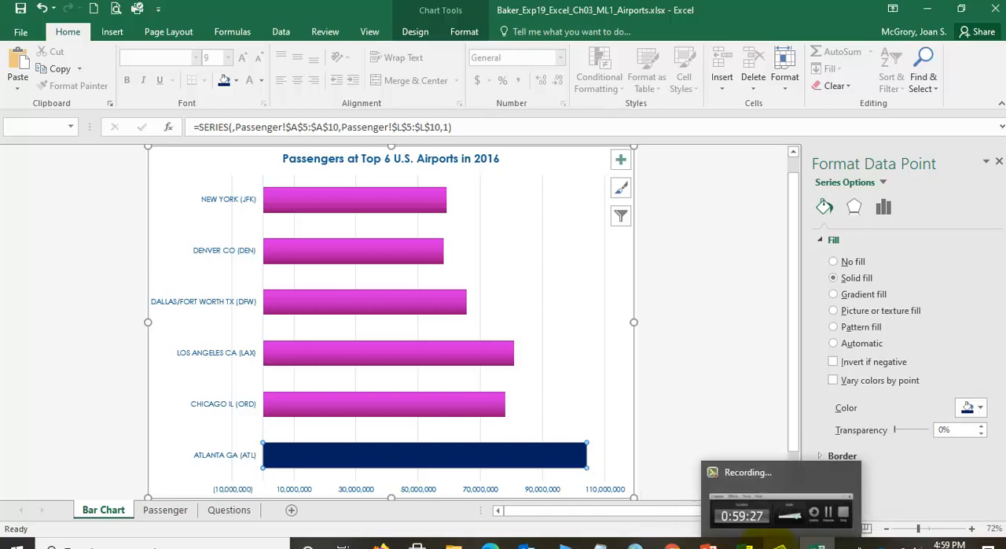
click(687, 292)
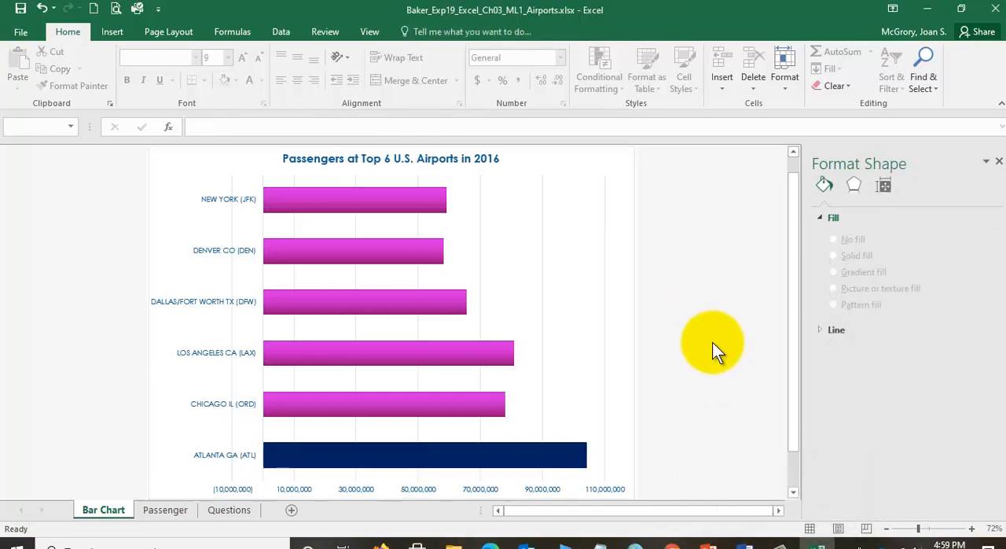
click(597, 167)
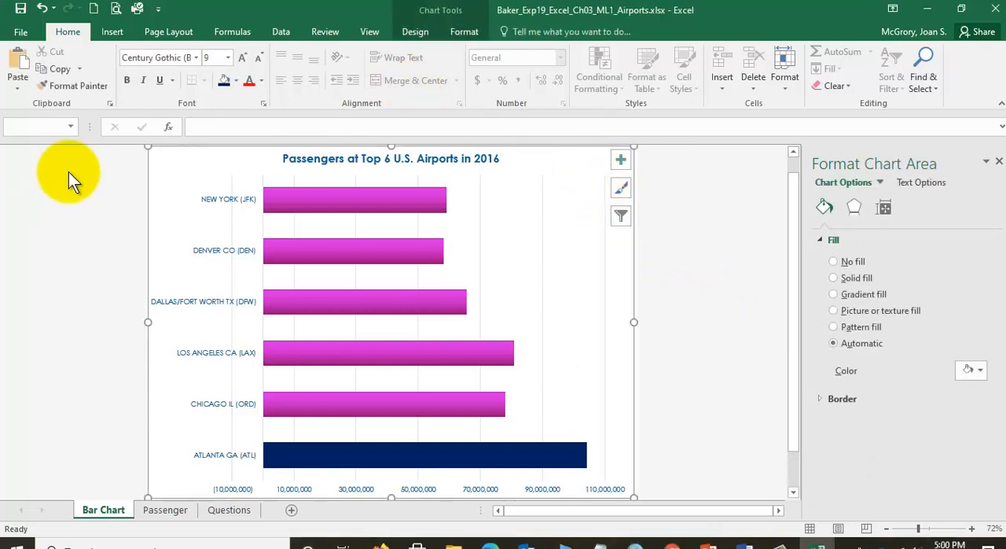
click(412, 31)
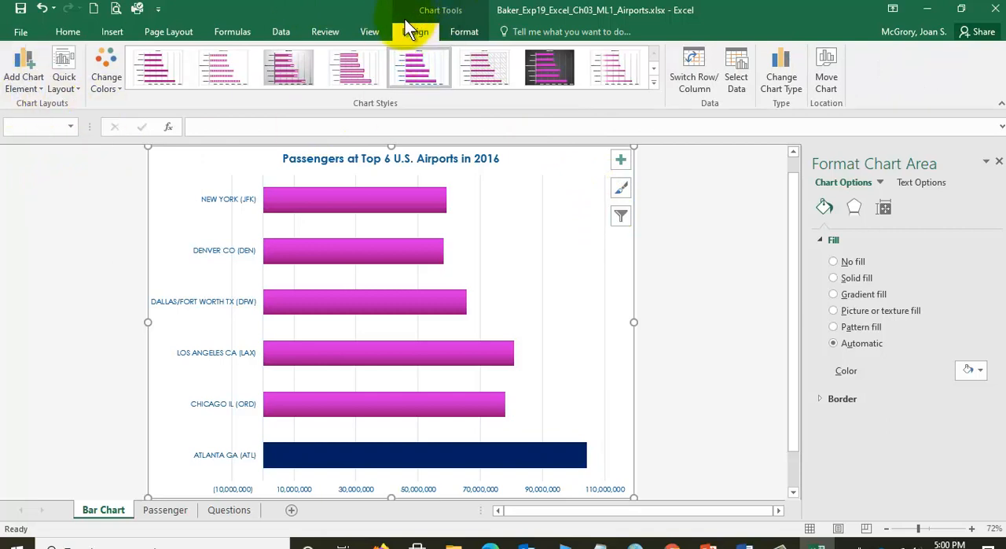
click(27, 90)
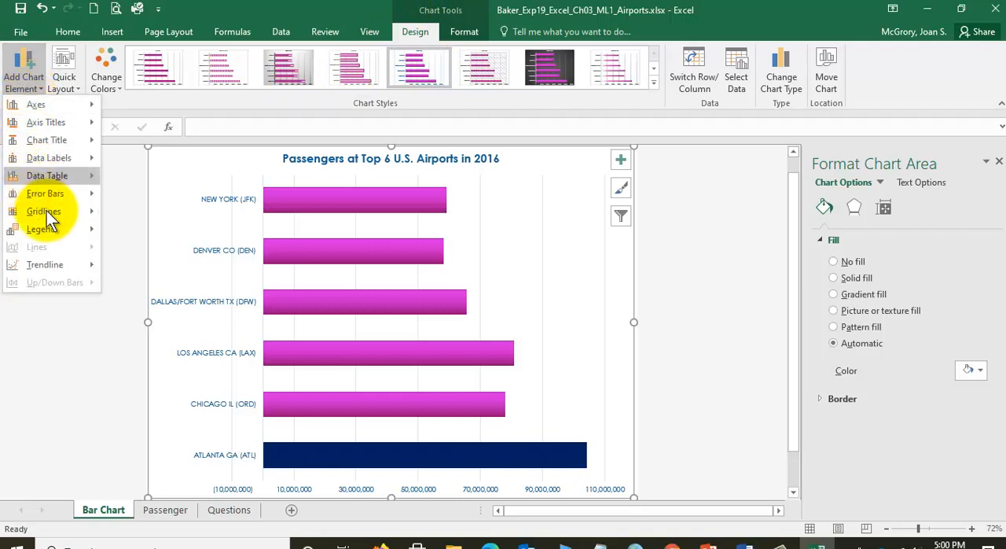
mouse_move(50, 212)
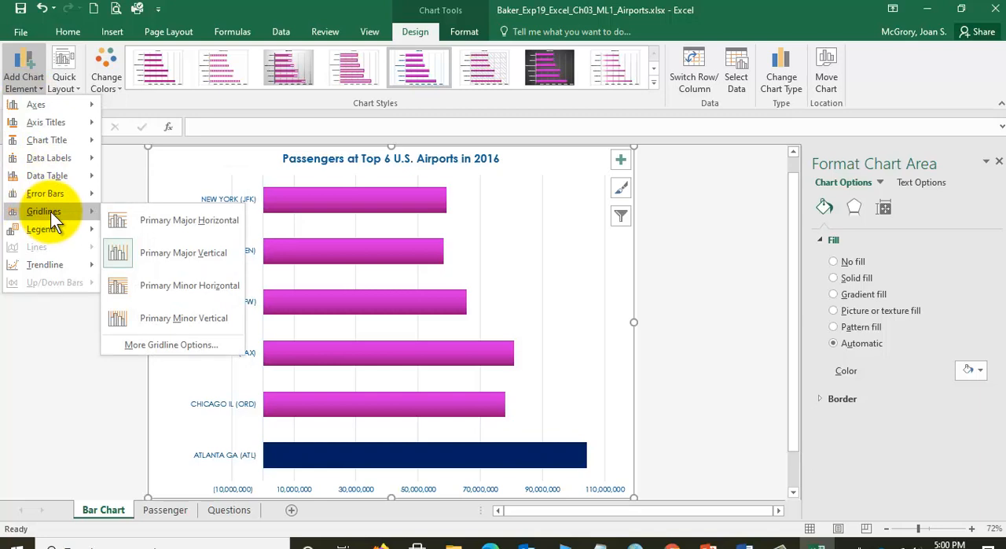
click(175, 318)
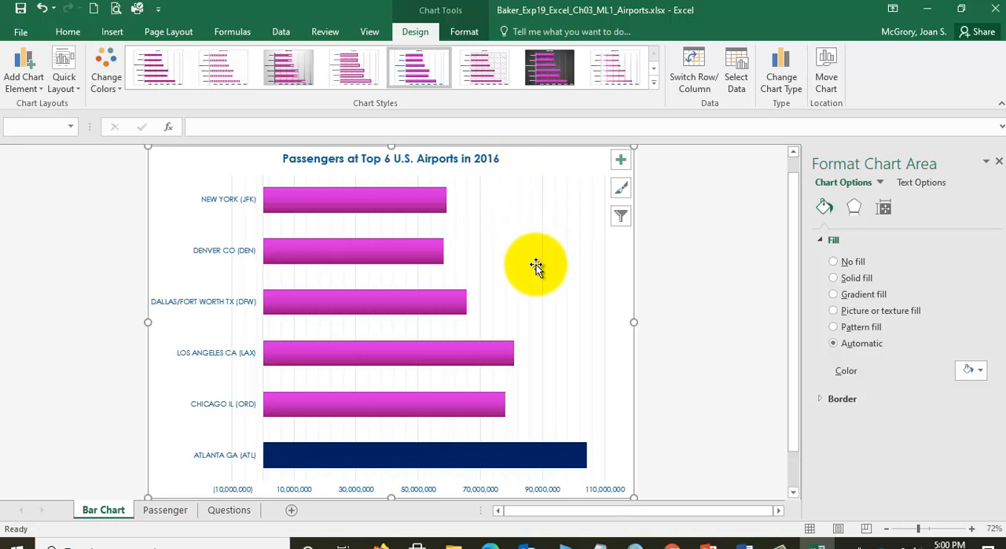
scroll(512, 256, up, 2)
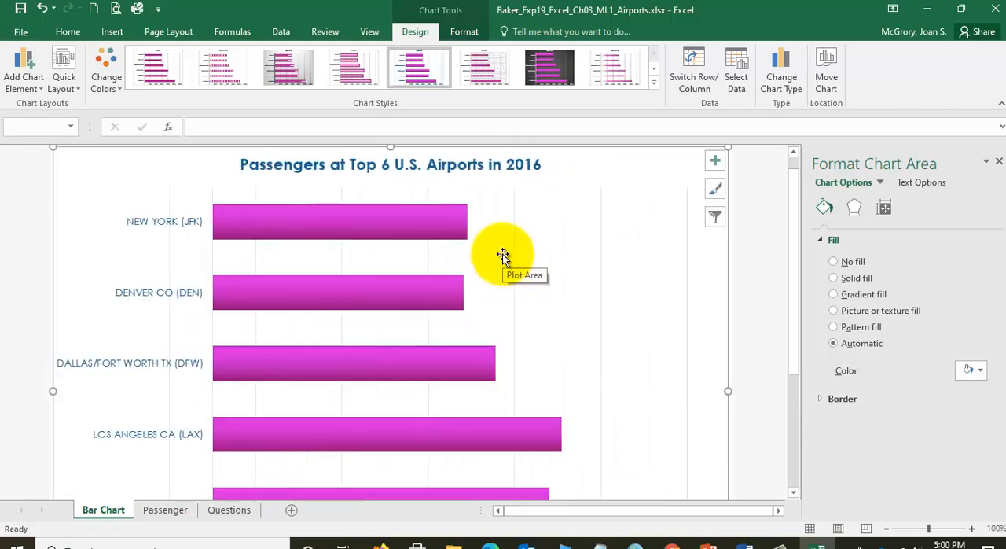
scroll(541, 240, down, 2)
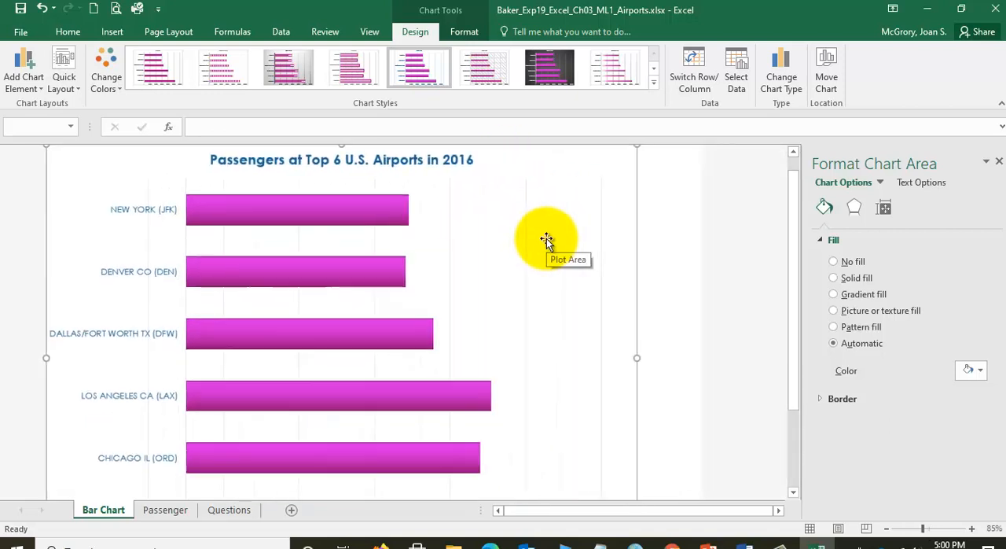
scroll(547, 238, down, 2)
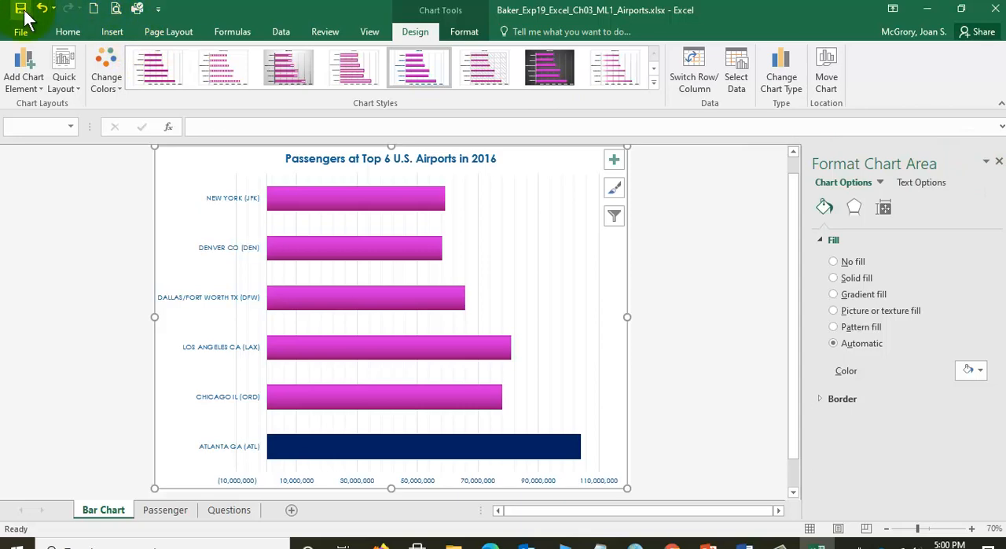
- Switch to the Word instructions, read the line chart task in step 13, and return to Excel
click(745, 542)
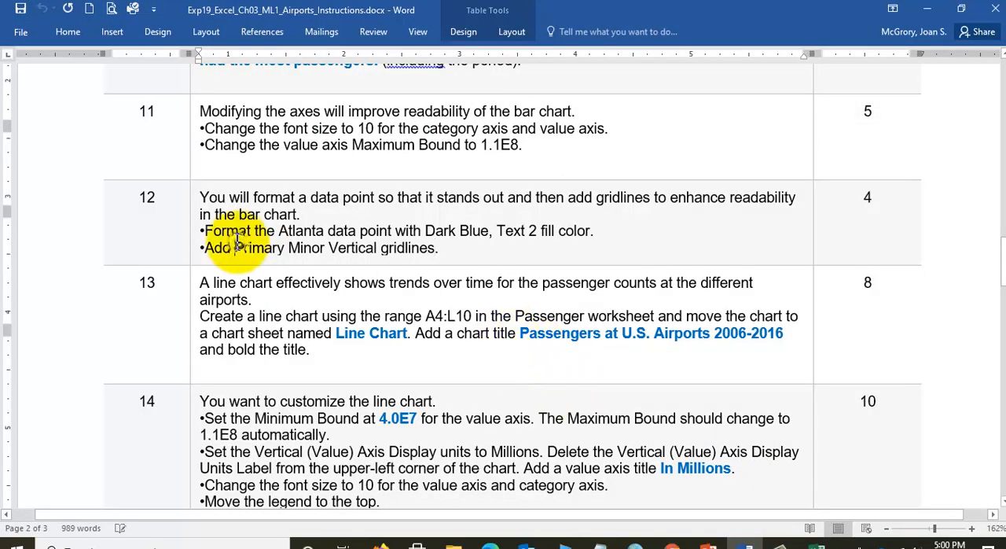
scroll(236, 244, down, 3)
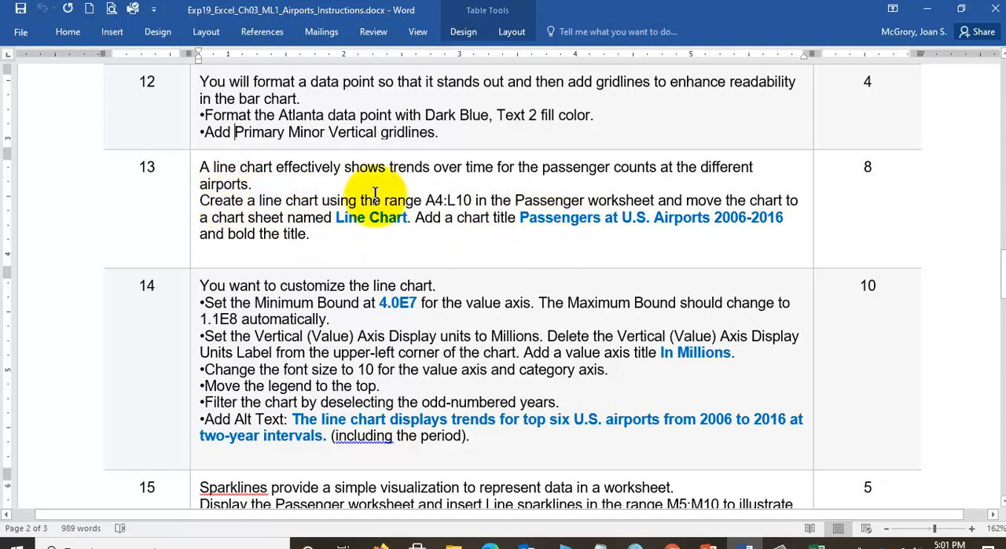
double_click(427, 199)
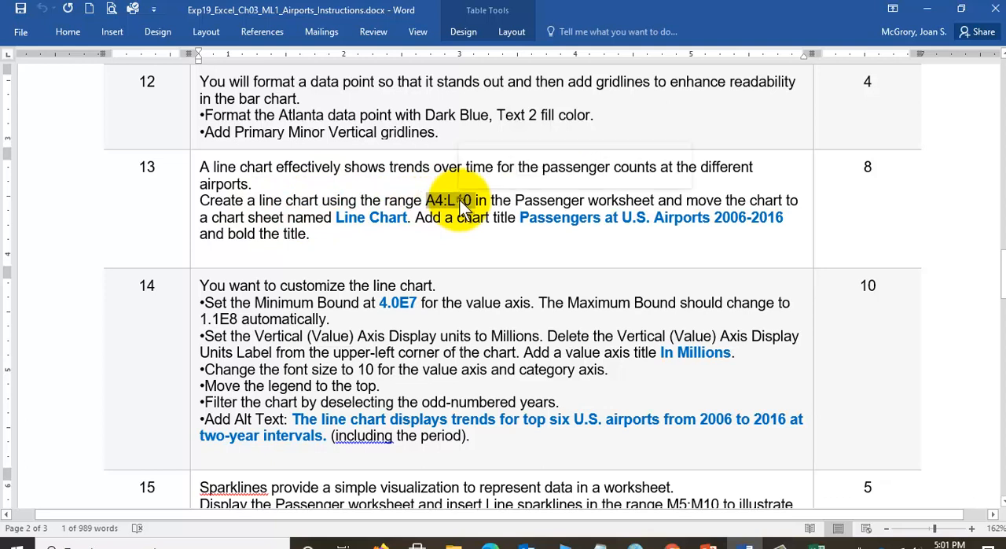
click(458, 200)
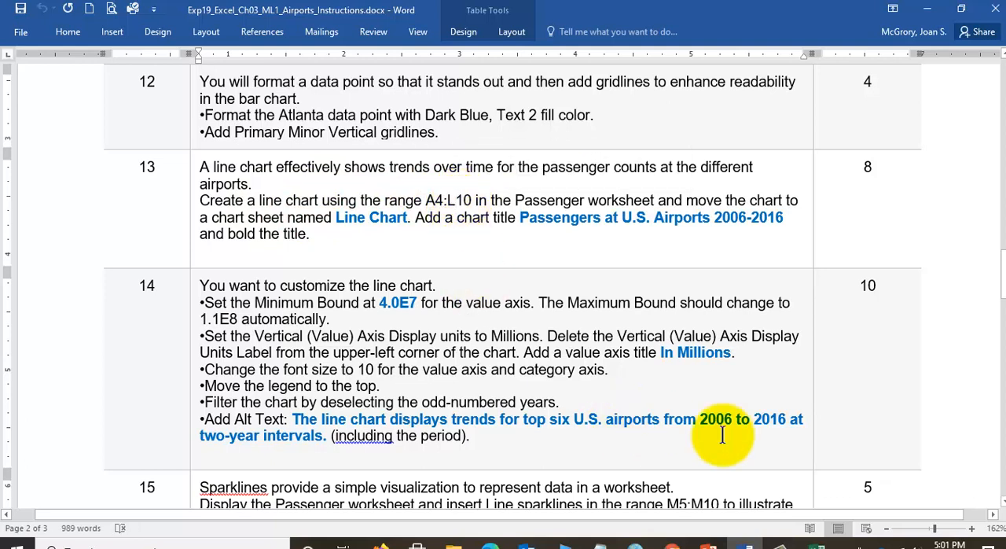
click(817, 532)
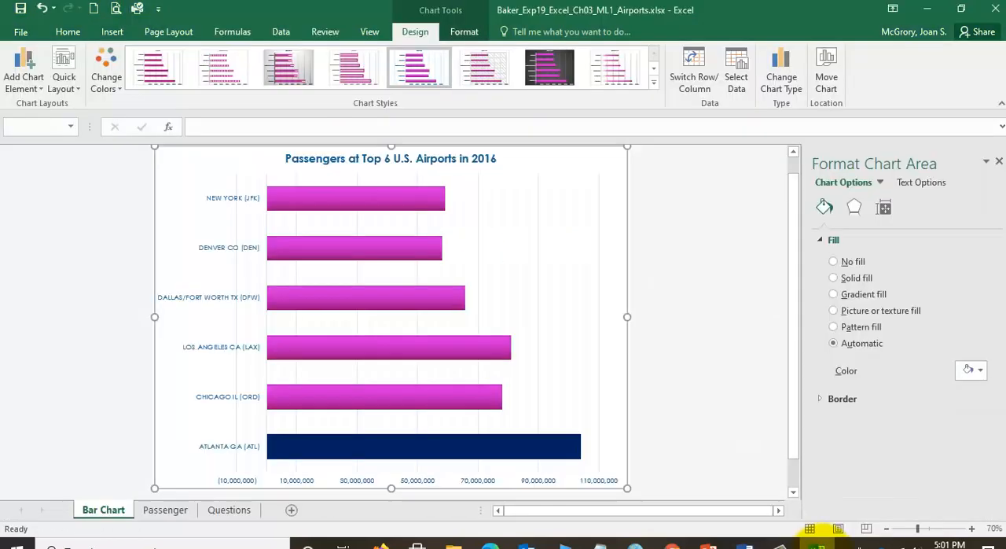
- Insert a basic 2-D line chart from the range A4:L10 of the Passenger worksheet
click(161, 509)
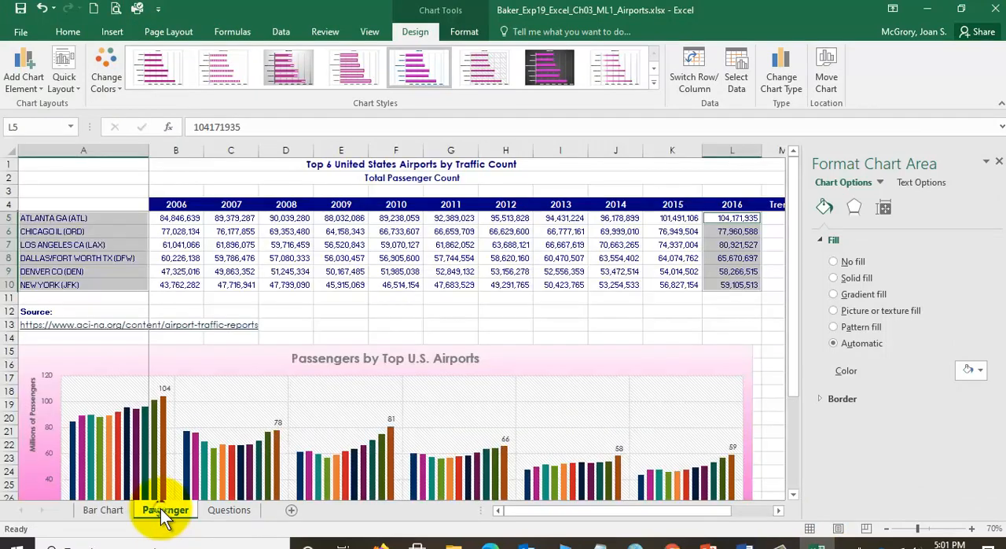
click(122, 227)
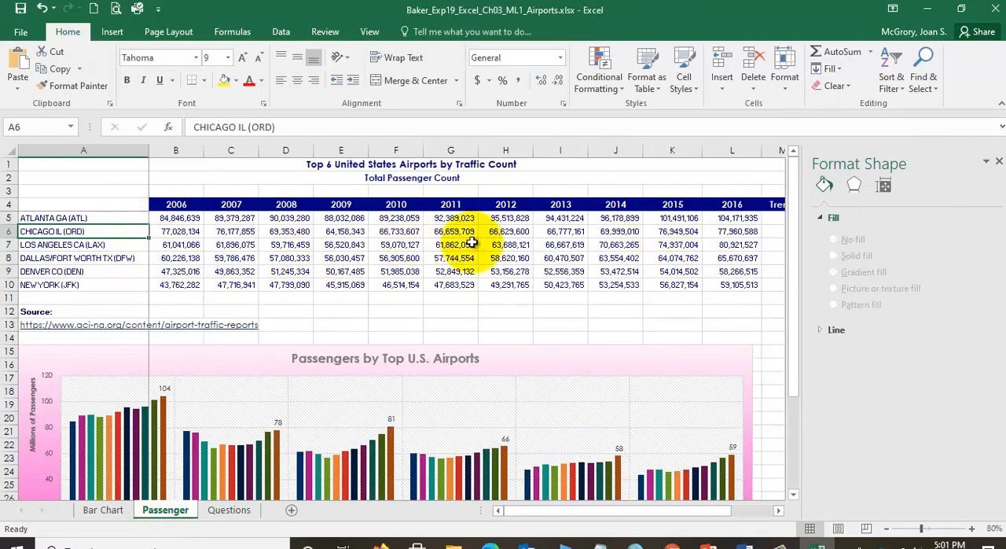
click(77, 201)
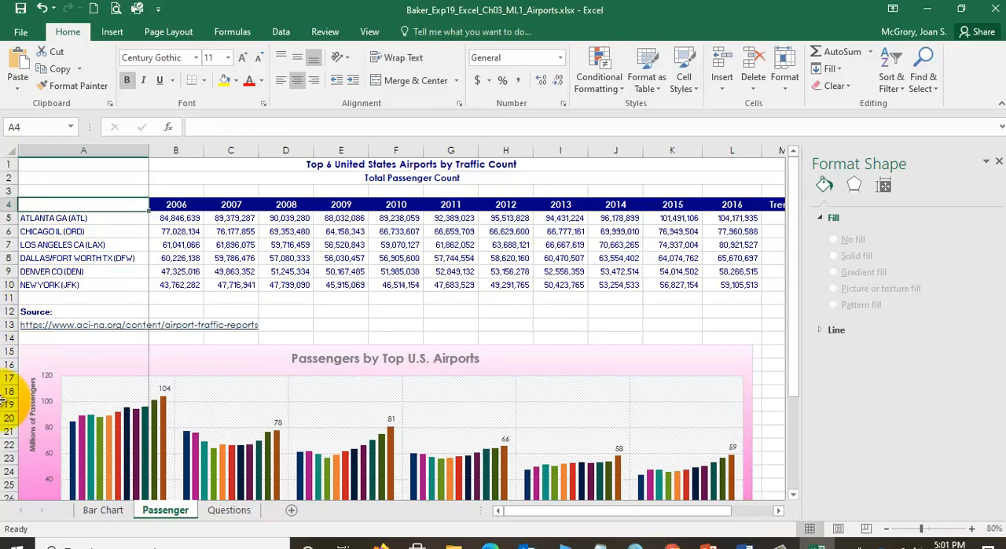
drag(77, 203, 732, 203)
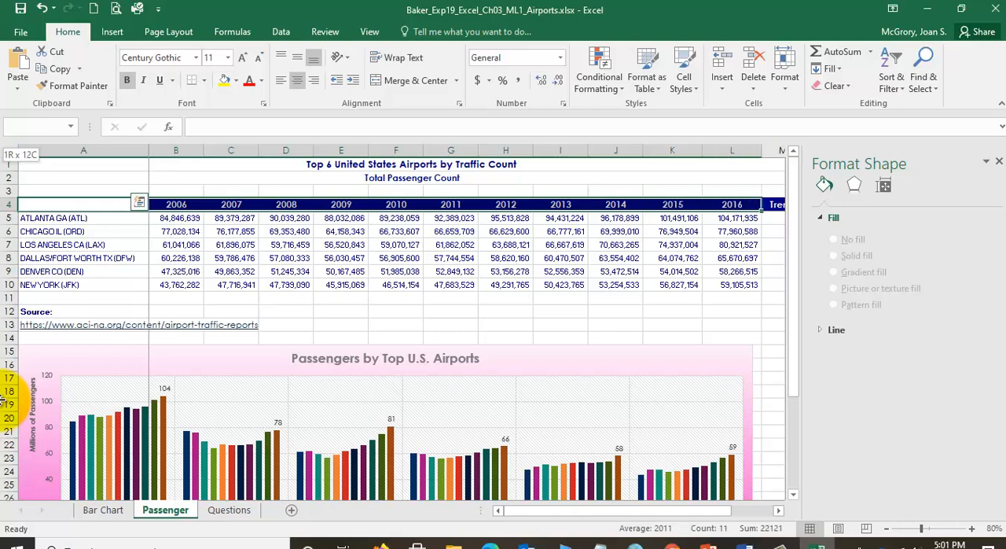
drag(732, 203, 761, 286)
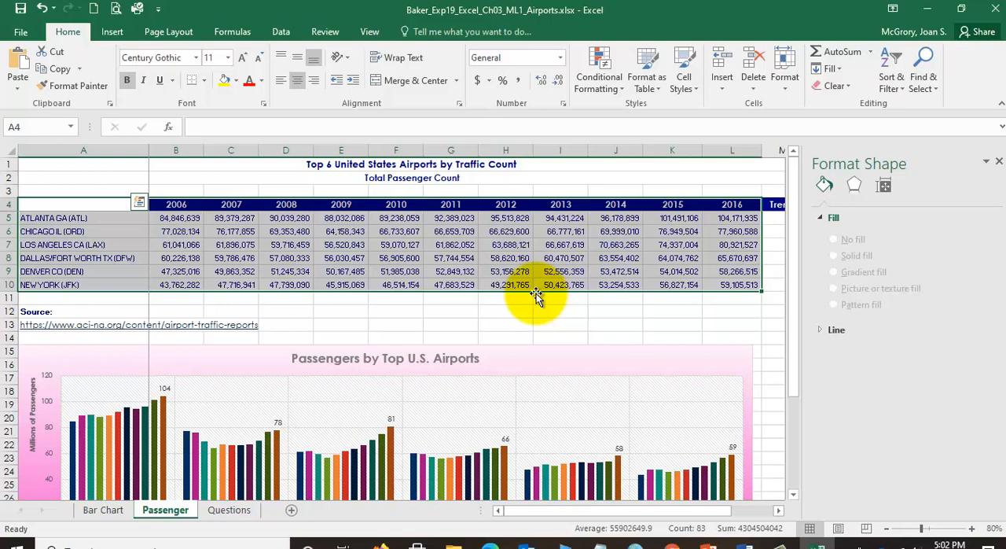
click(114, 32)
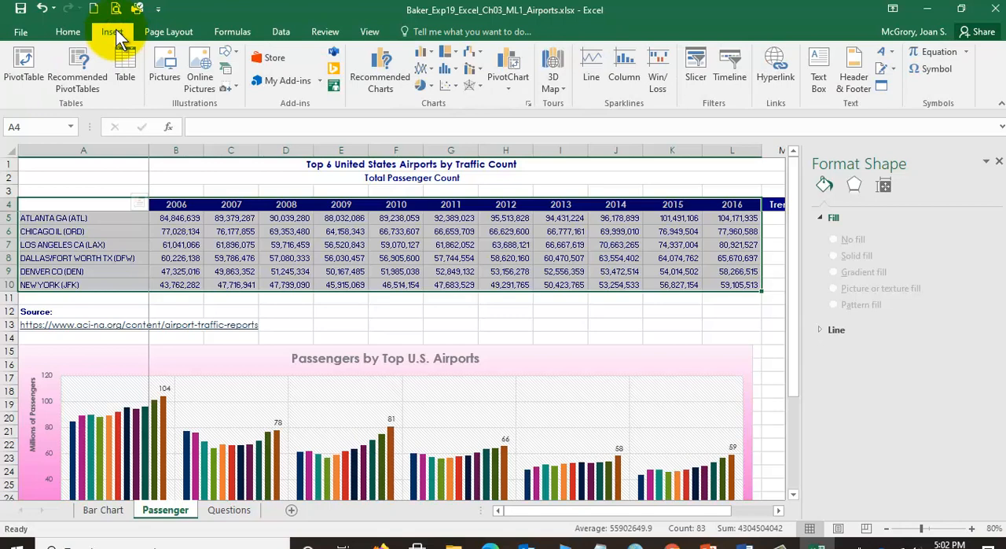
click(421, 70)
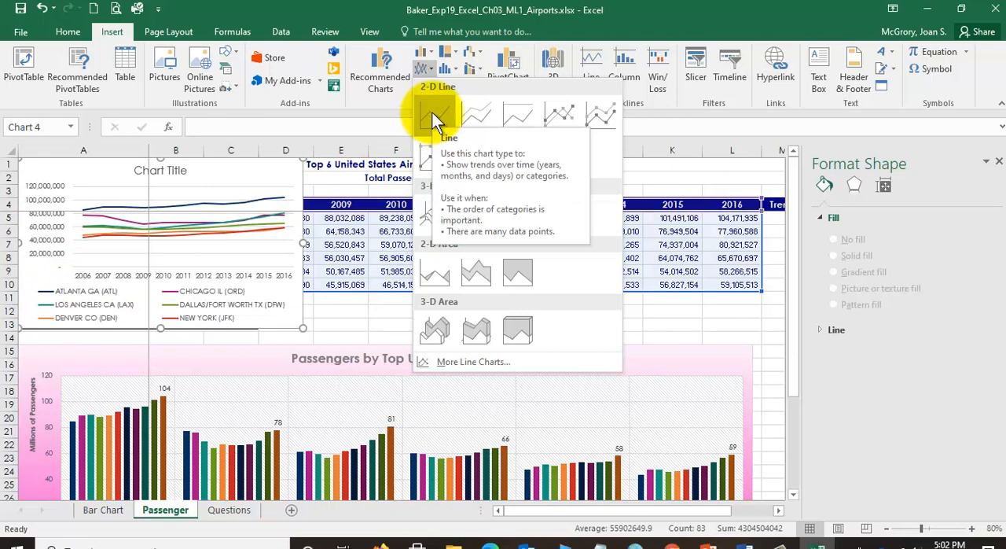
click(431, 111)
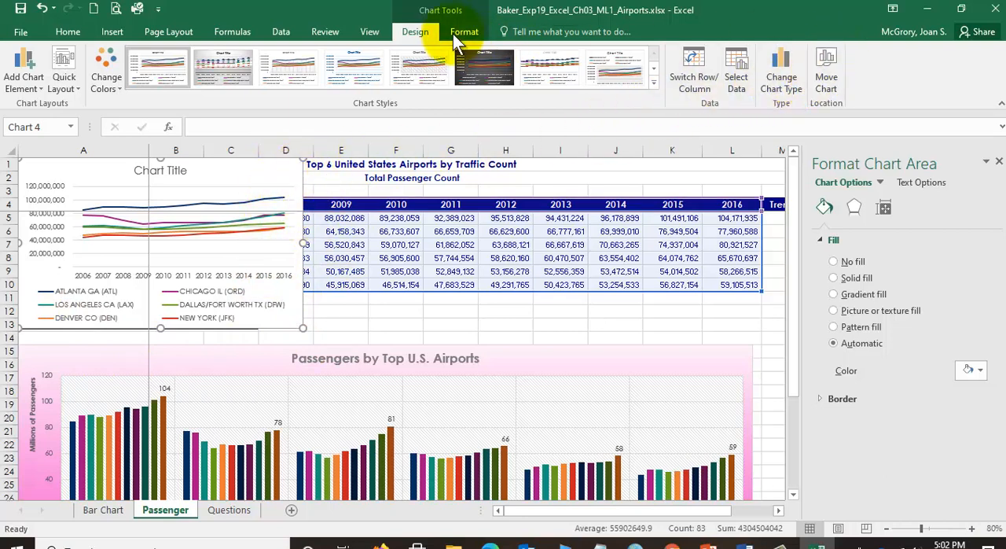
- Move the new line chart to its own chart sheet named Line Chart
click(829, 76)
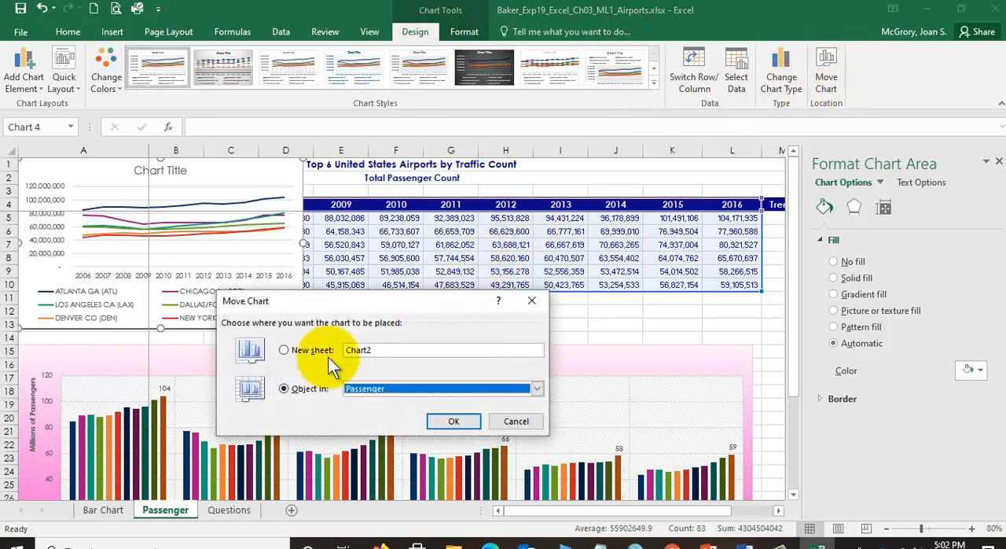
click(284, 351)
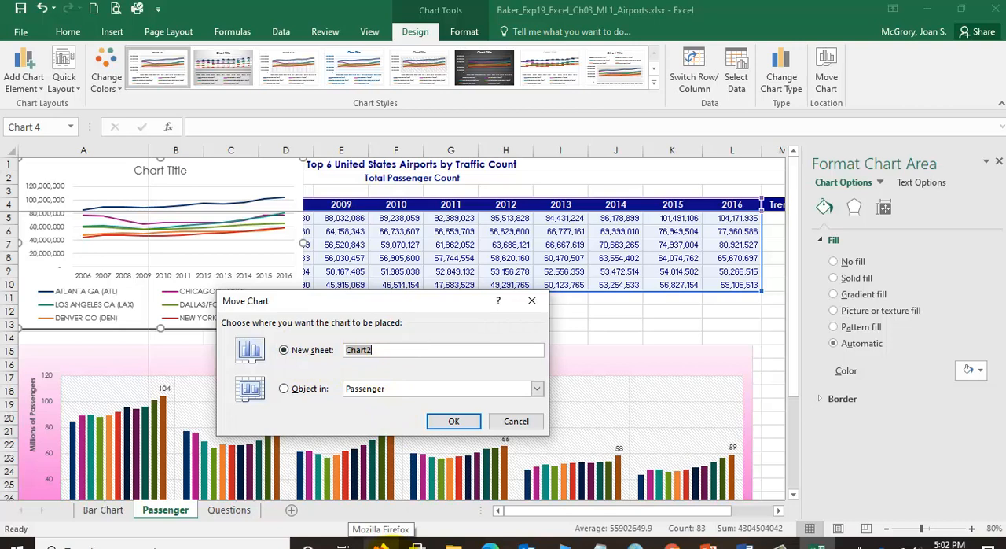
text(Line)
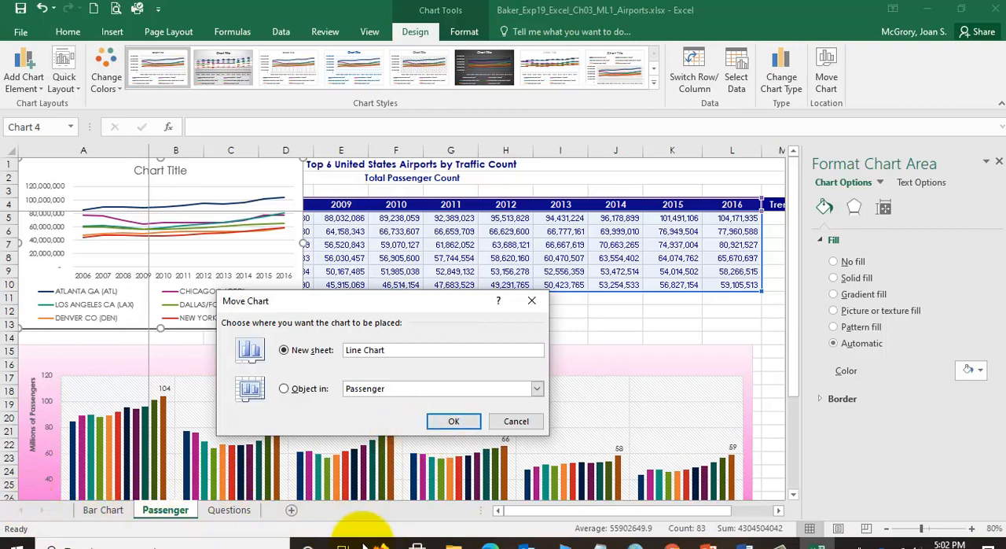
click(454, 421)
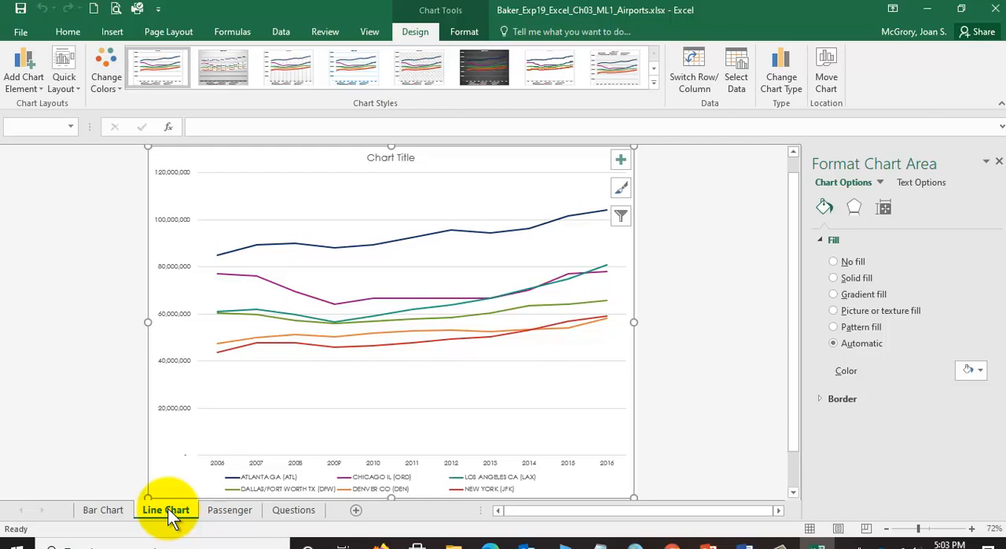
- Set the line chart's title to "Passengers at U.S. Airports 2006-2016"
click(398, 157)
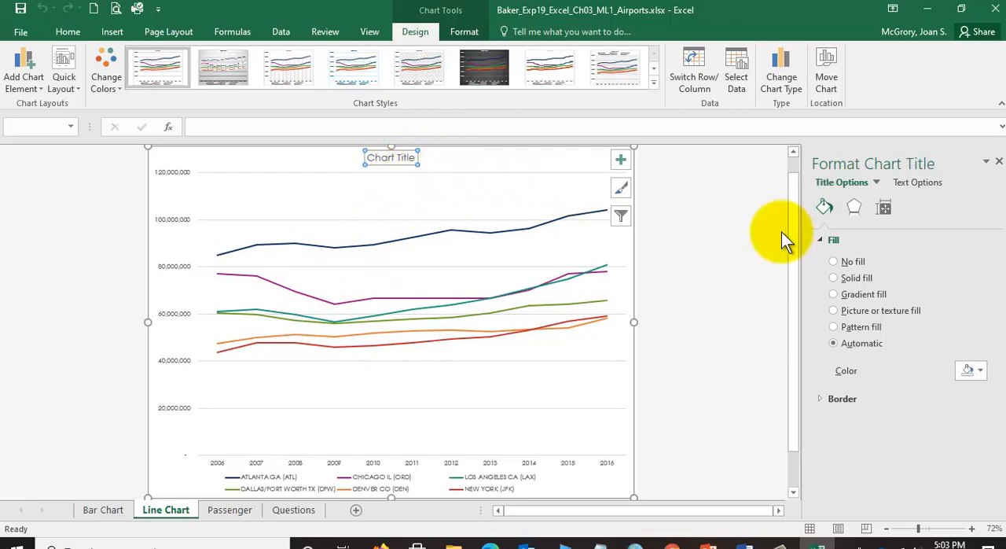
text(Pa)
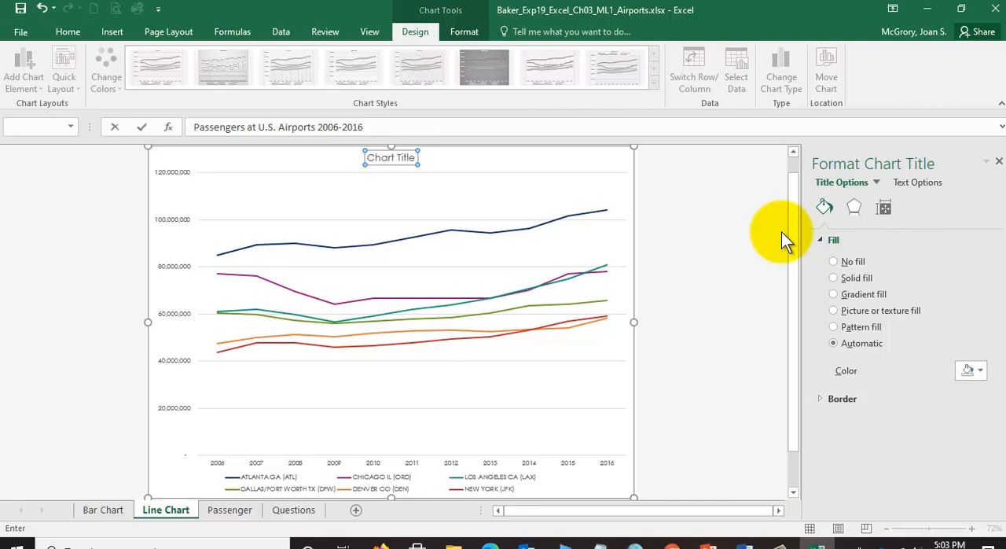
key(Return)
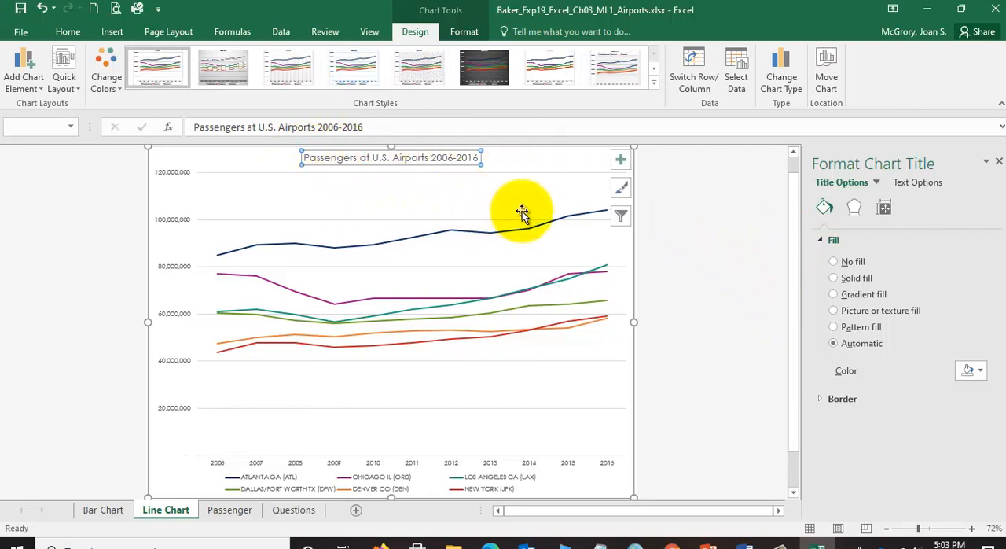
- Bold the line chart's title and save the workbook
click(65, 31)
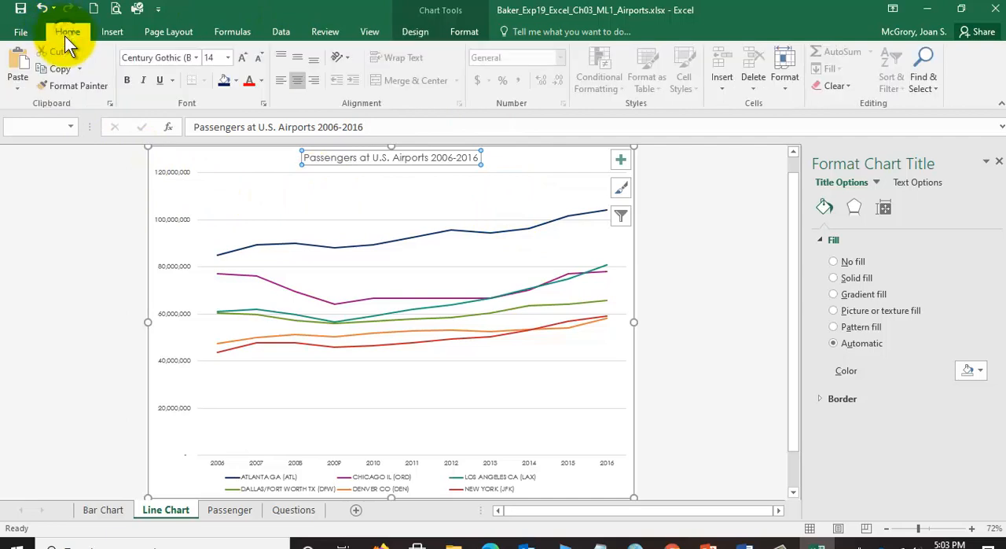
click(128, 82)
click(22, 9)
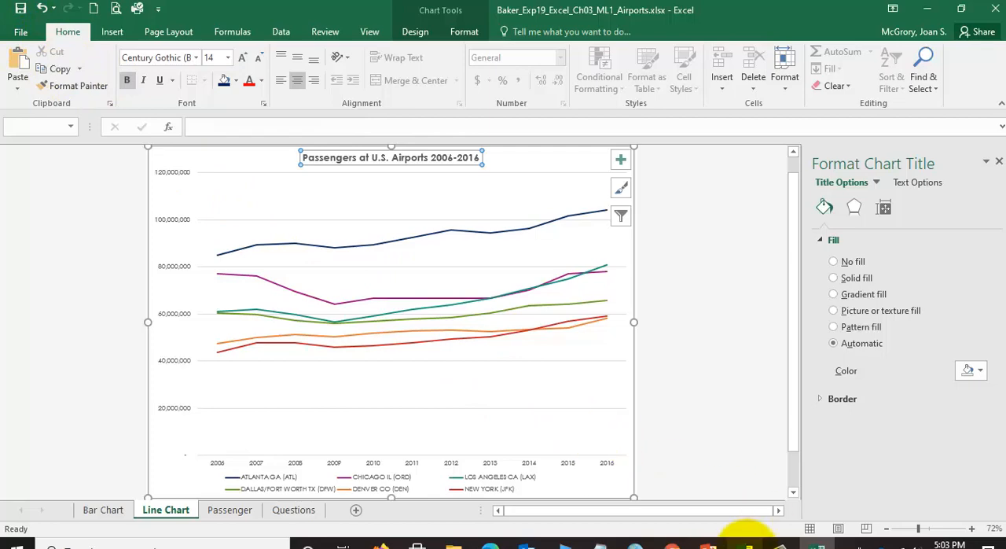
- Switch to the Word instructions, read the line chart customization tasks in step 14, and return to Excel
click(742, 541)
scroll(617, 314, down, 1)
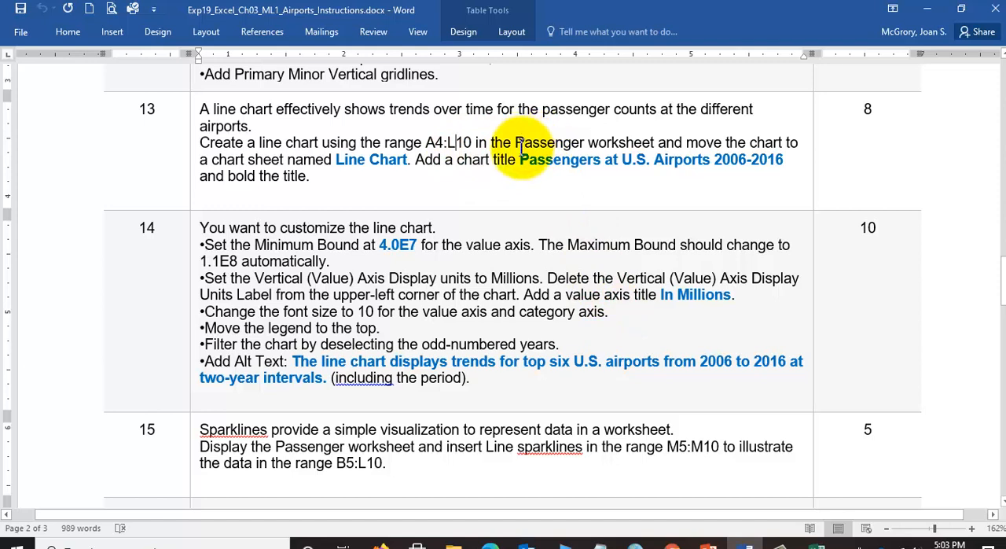
scroll(448, 244, down, 1)
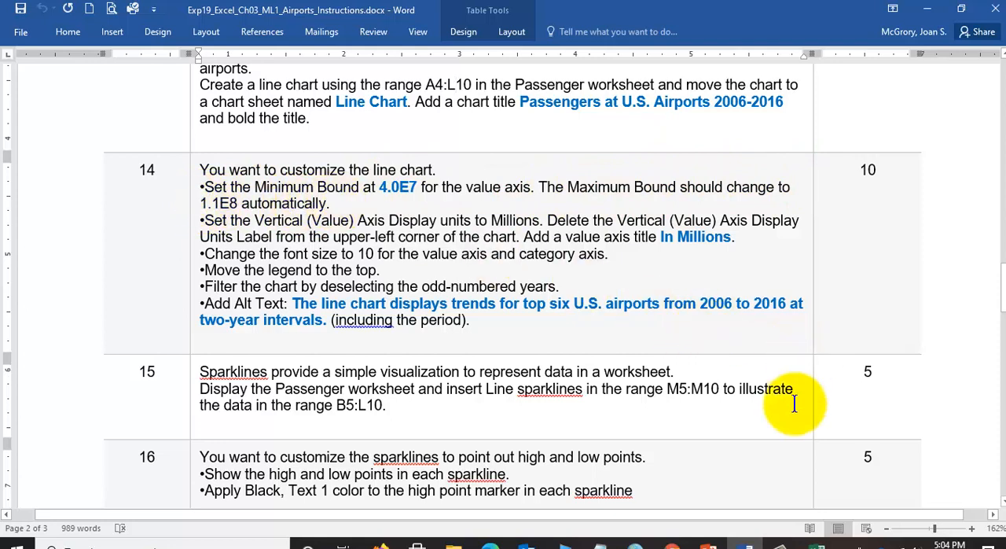
click(817, 544)
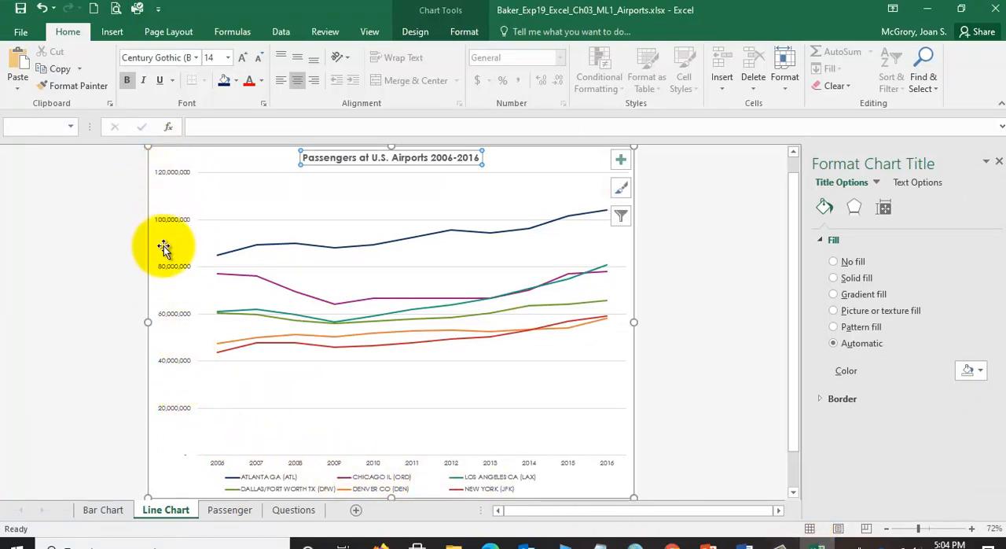
- Set the line chart's value axis minimum bound to 4.0E7
click(175, 170)
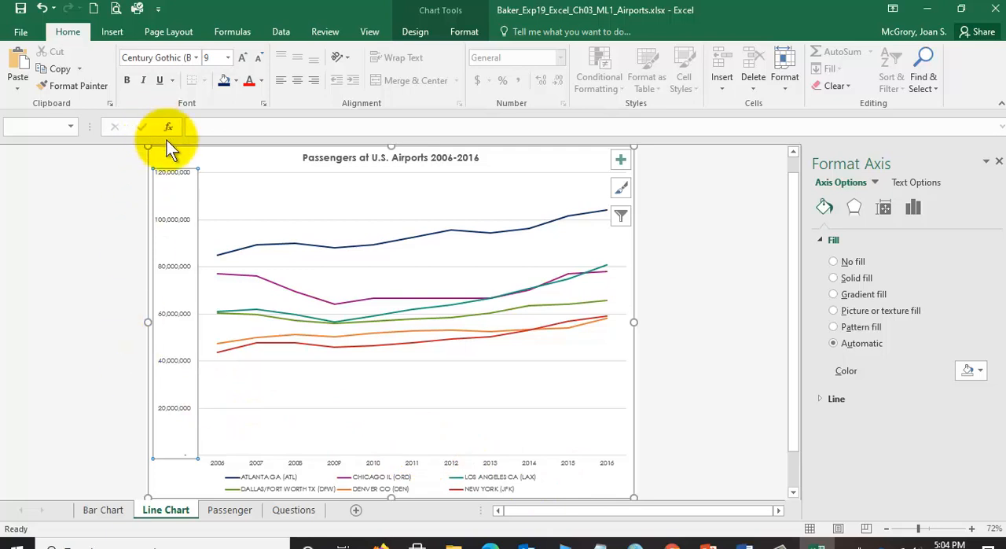
click(916, 209)
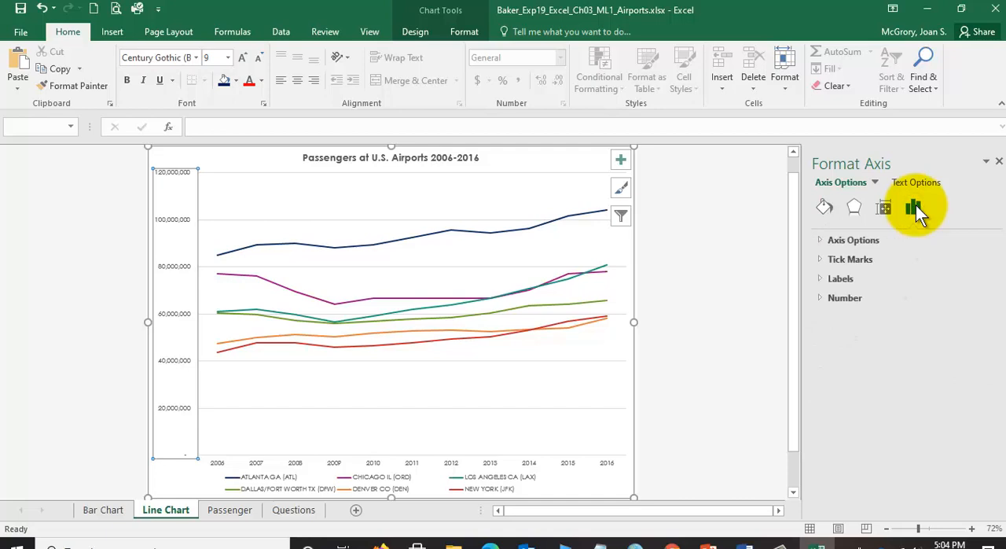
click(847, 241)
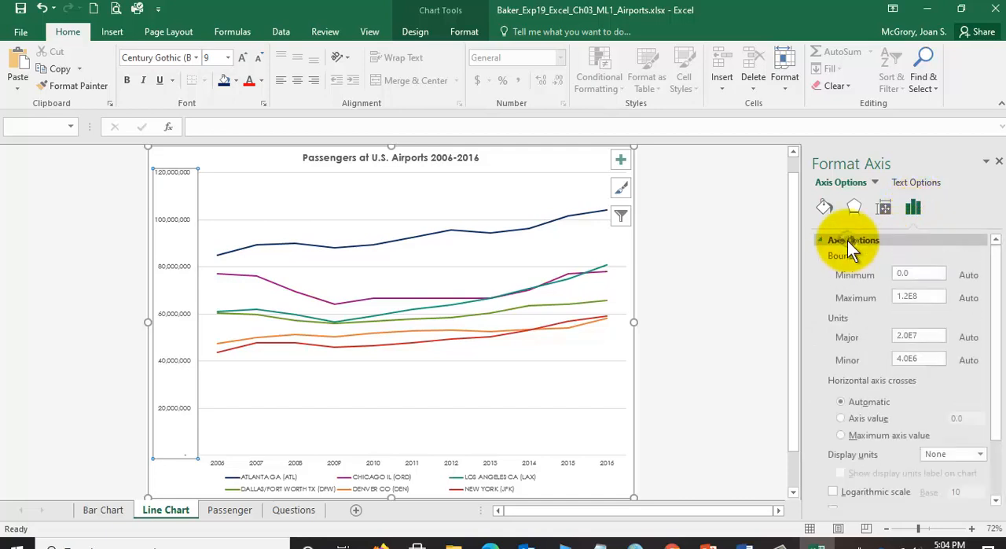
double_click(928, 274)
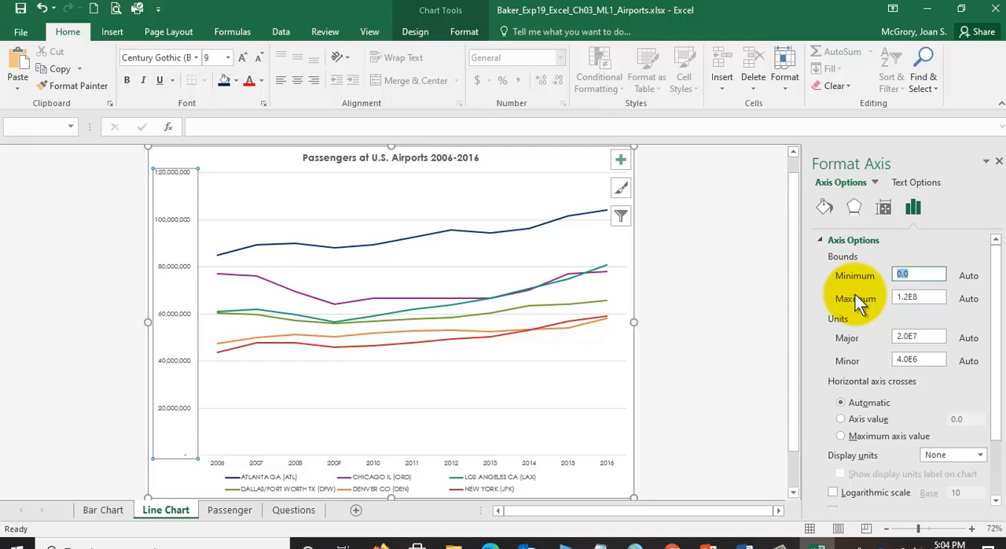
text(4.0E7)
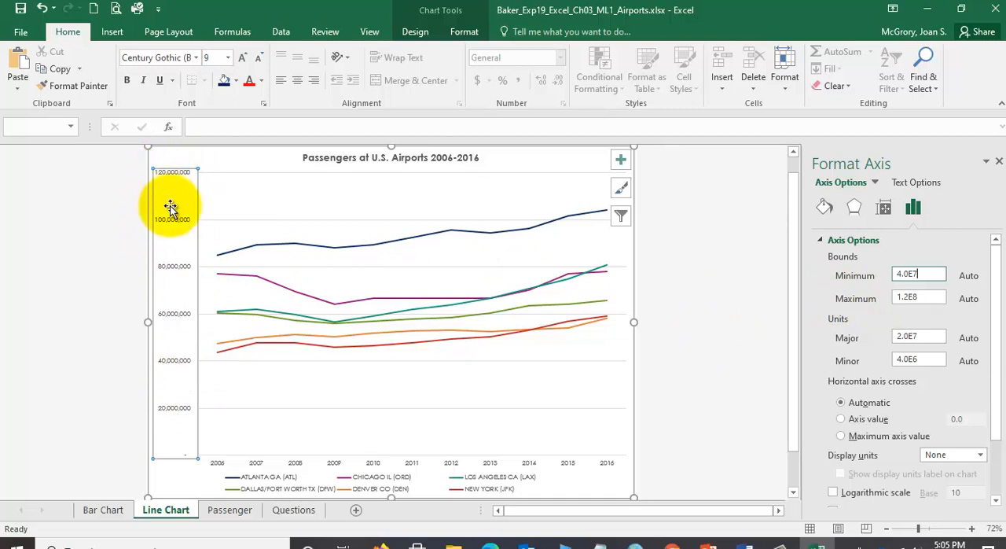
key(Return)
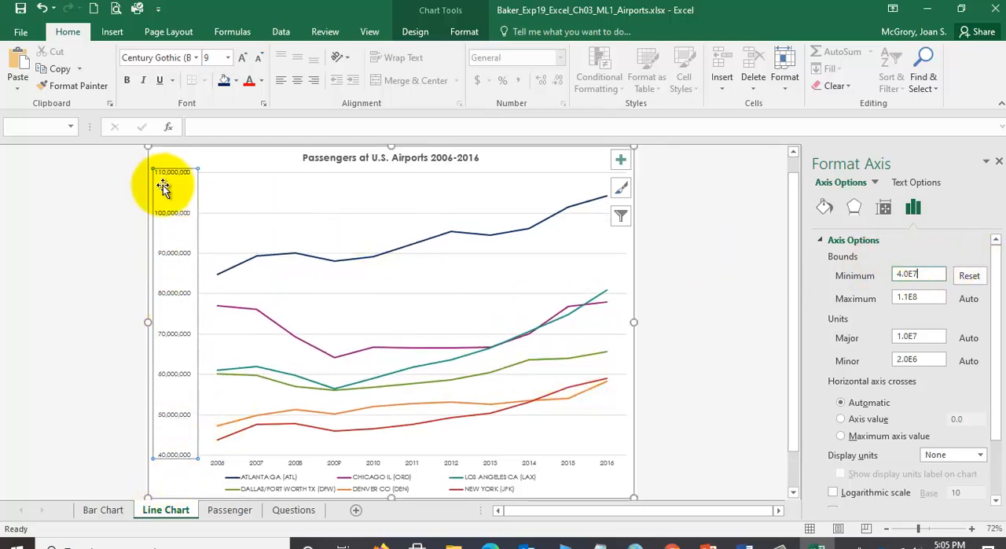
- Undo and redo the minimum bound change to compare the chart with both axis scales
click(42, 8)
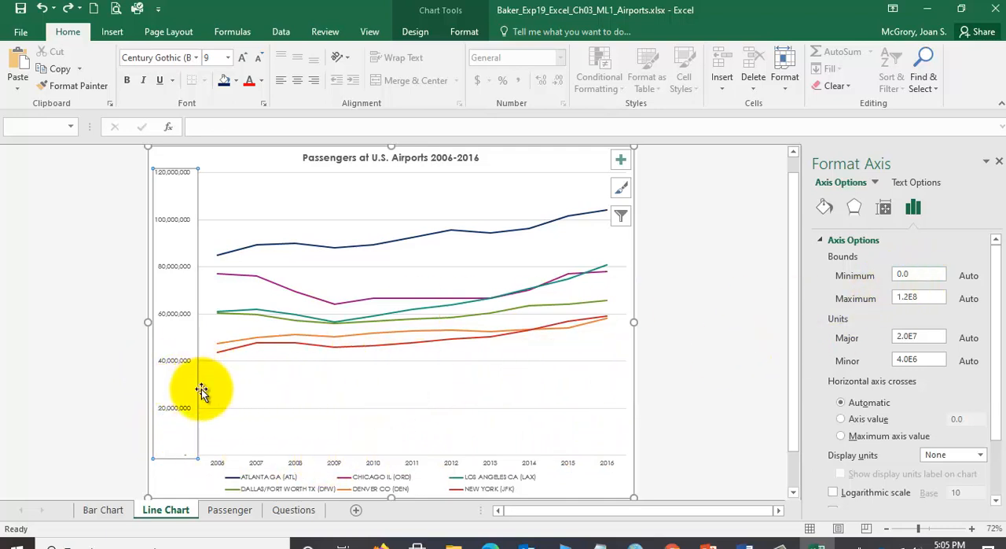
click(68, 9)
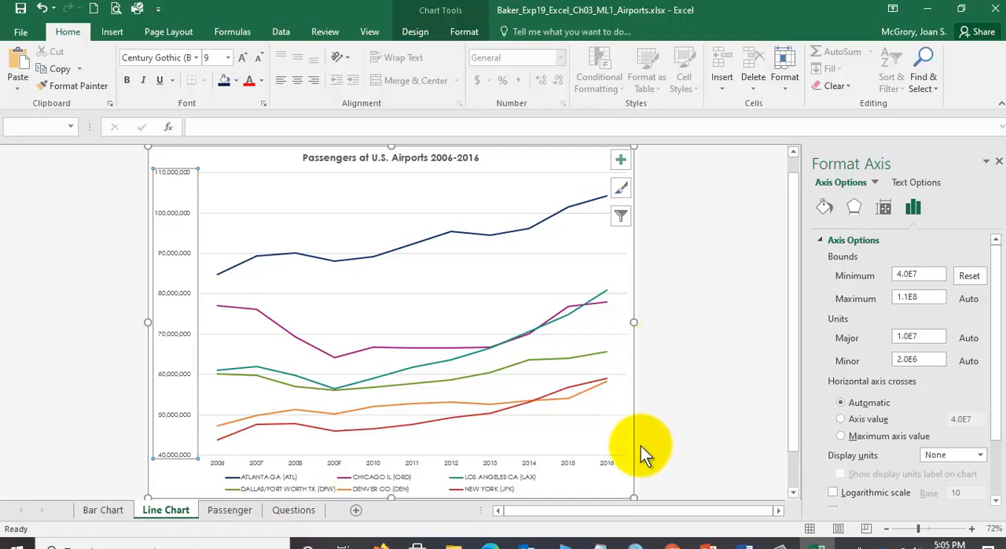
- Check step 14 in the Word instructions, return to Excel and set the value axis display units to Millions
click(744, 542)
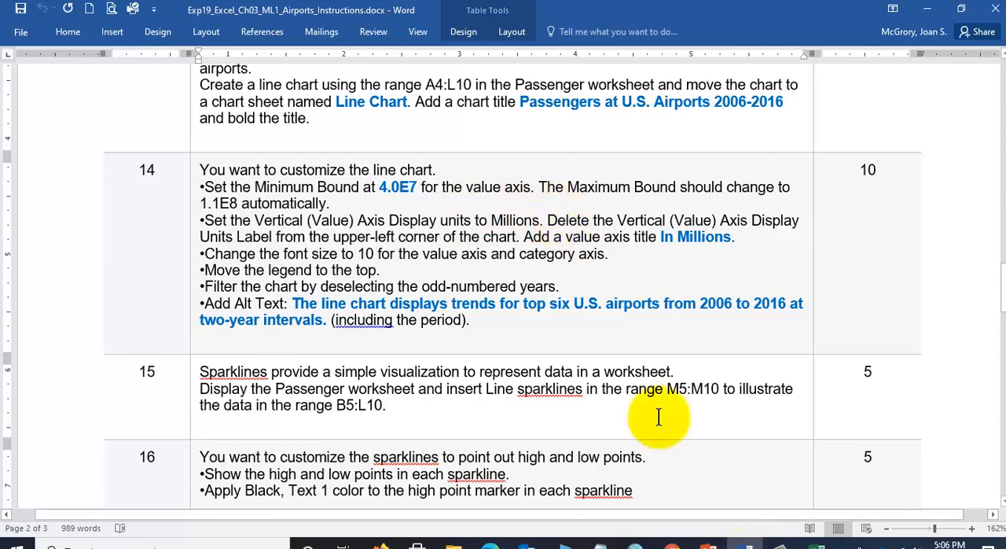
click(818, 544)
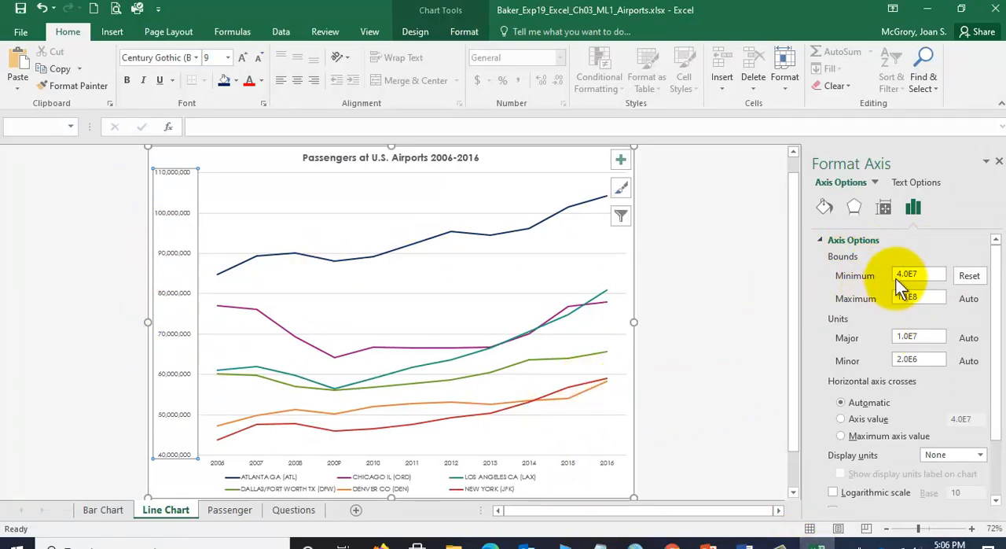
drag(999, 269, 1000, 299)
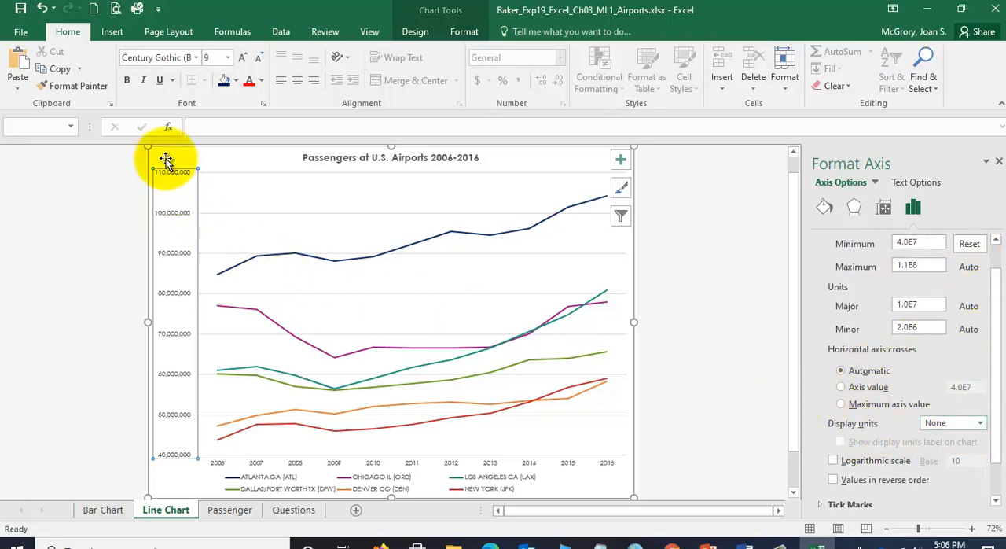
click(981, 422)
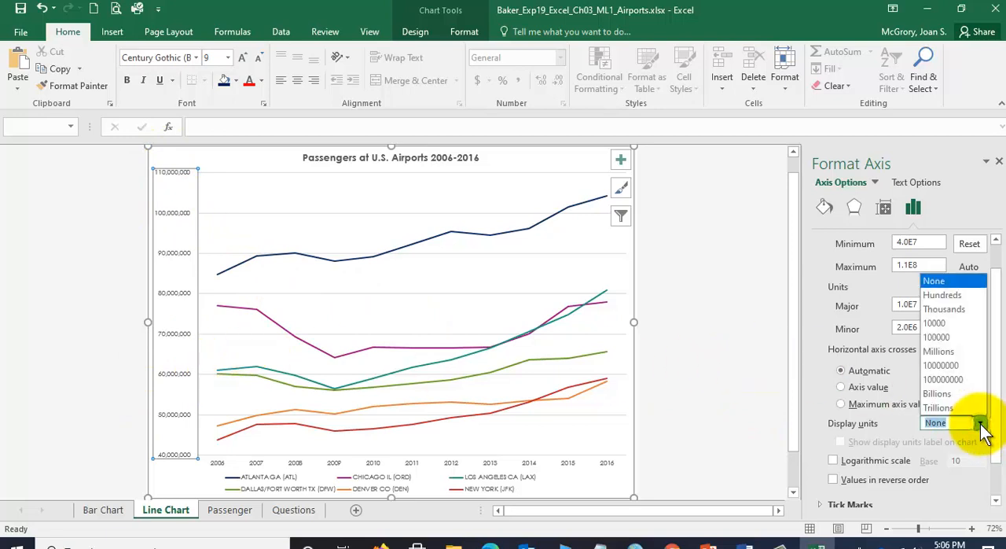
click(945, 349)
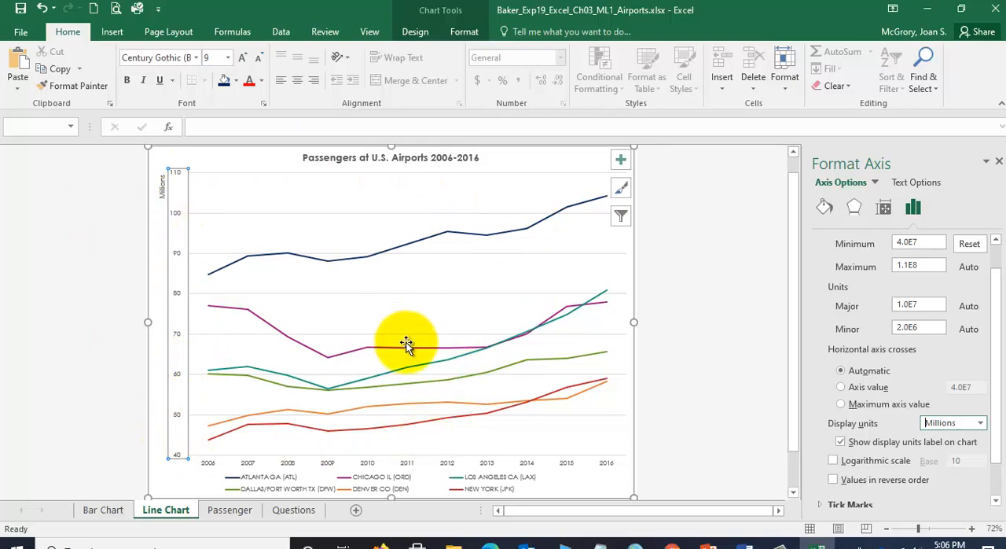
- Recheck the Word instructions, return to Excel and delete the value axis display units label from the line chart
click(743, 542)
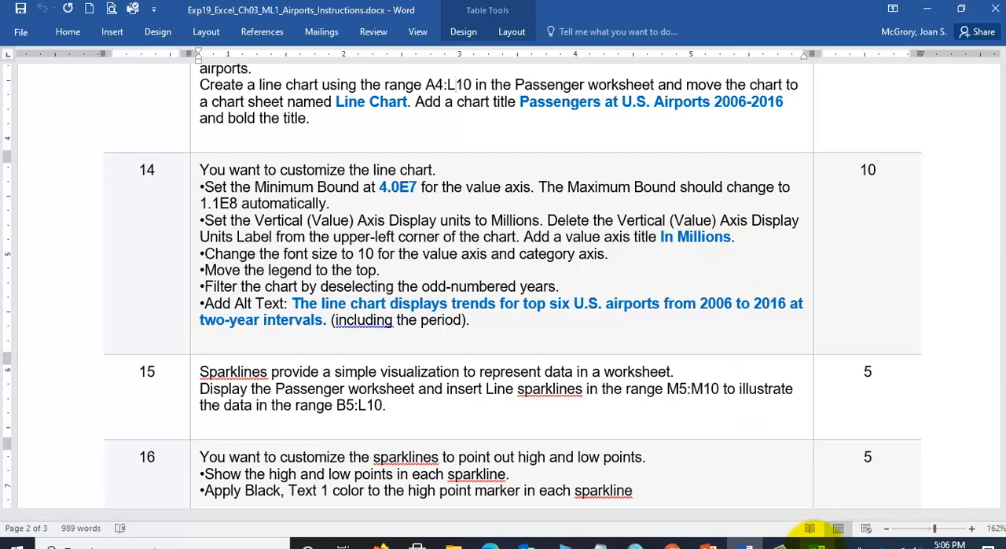
click(816, 541)
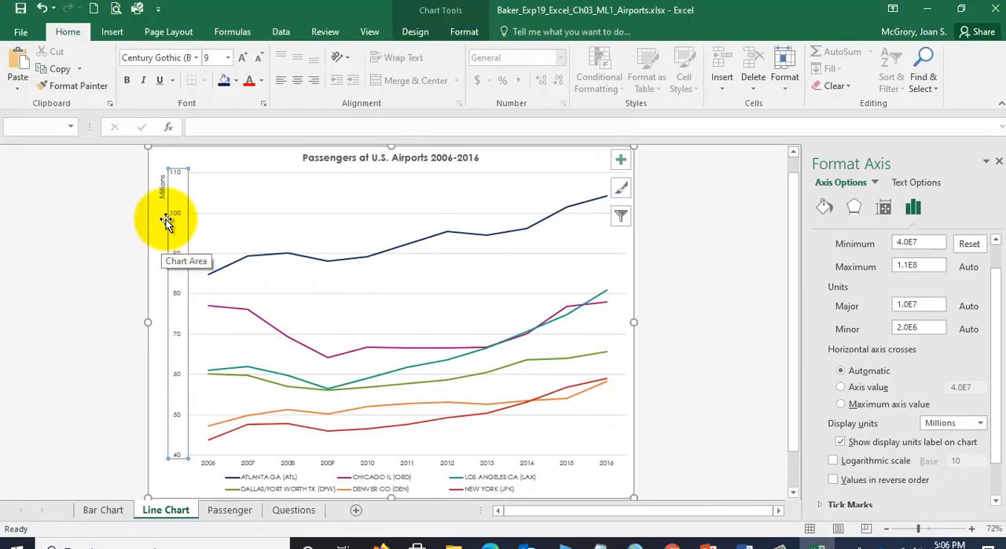
click(162, 173)
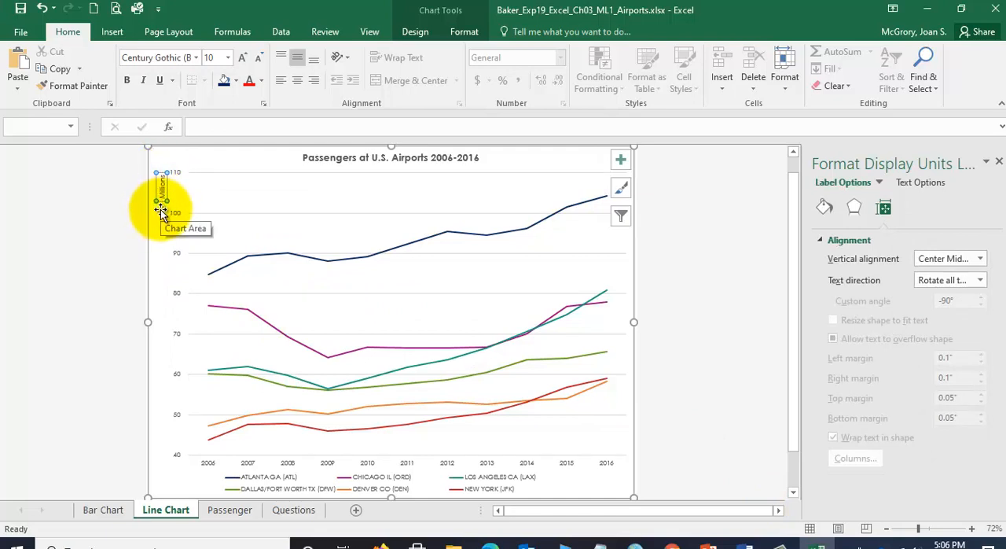
key(Delete)
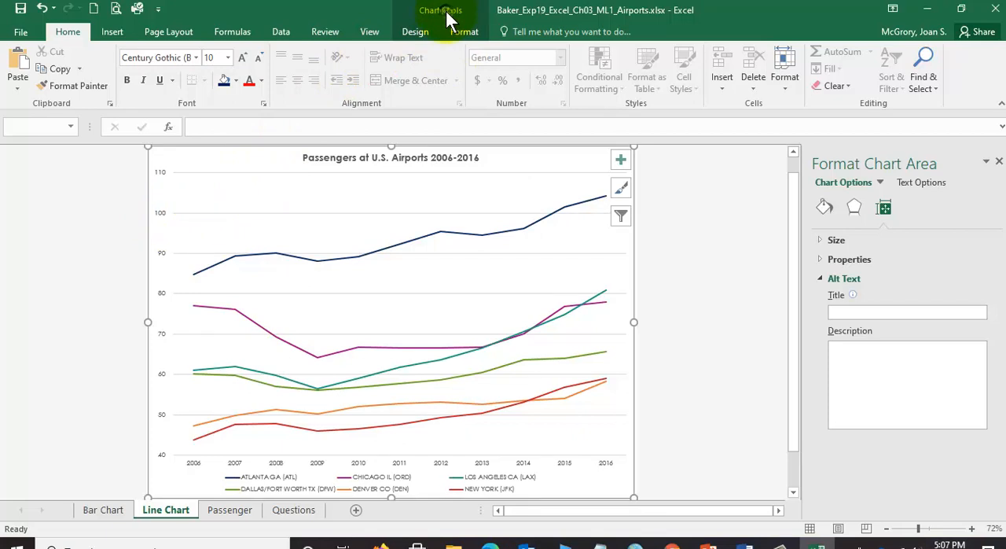
- Check the axis title requirement in the Word instructions and add a primary vertical axis title to the line chart in Excel
click(418, 32)
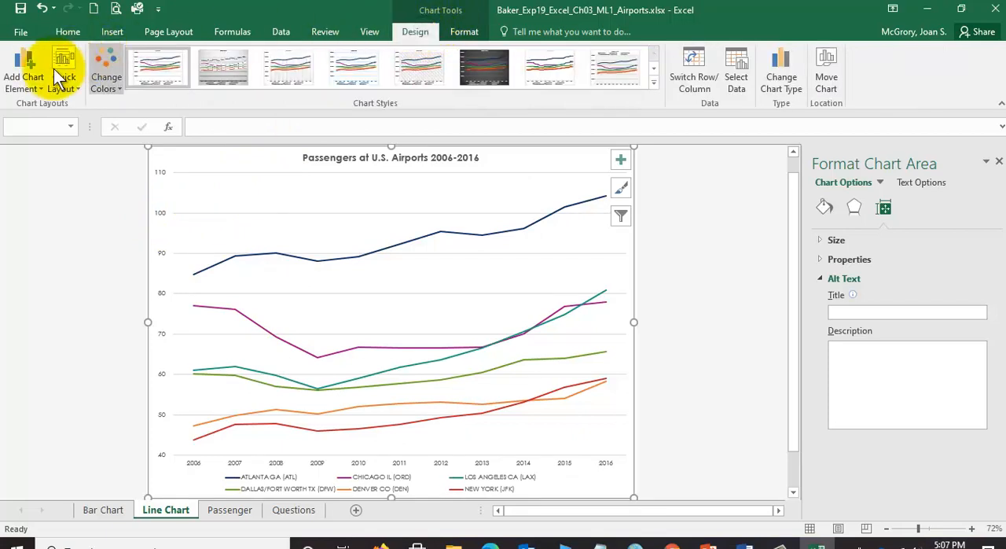
click(31, 83)
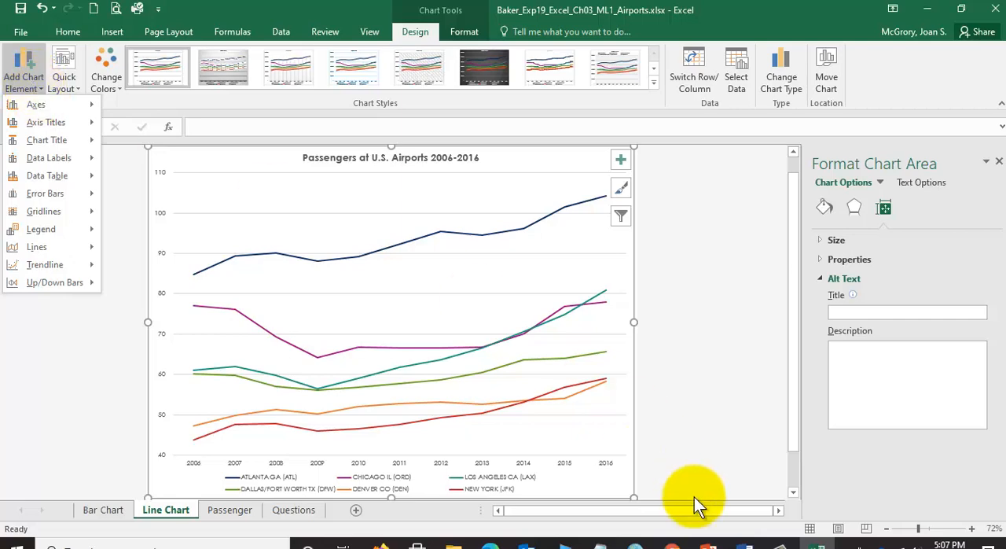
click(749, 544)
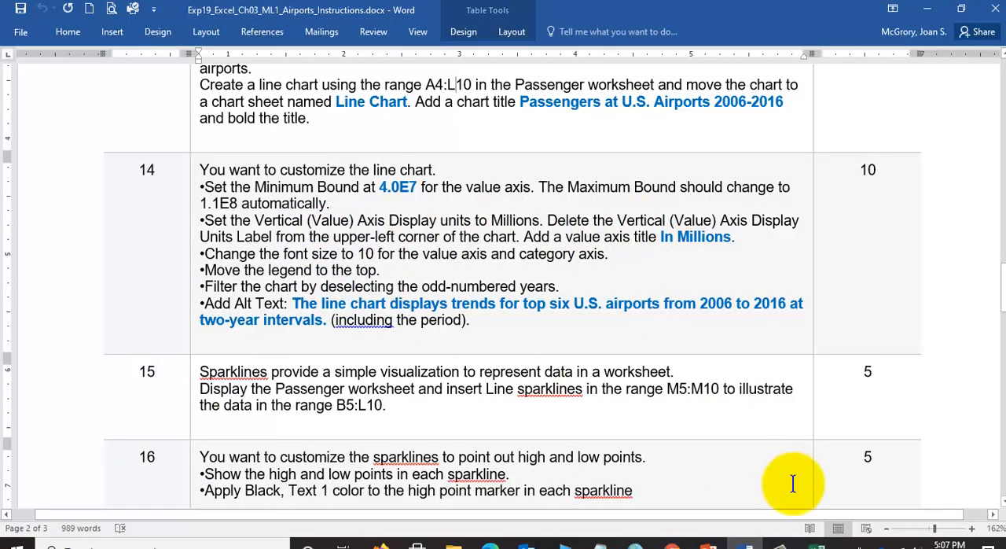
click(817, 543)
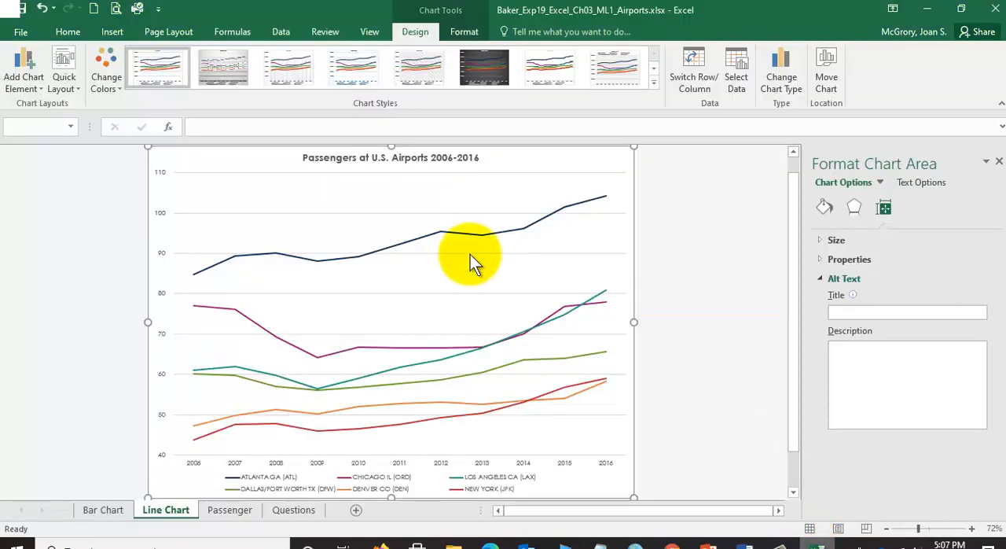
click(33, 87)
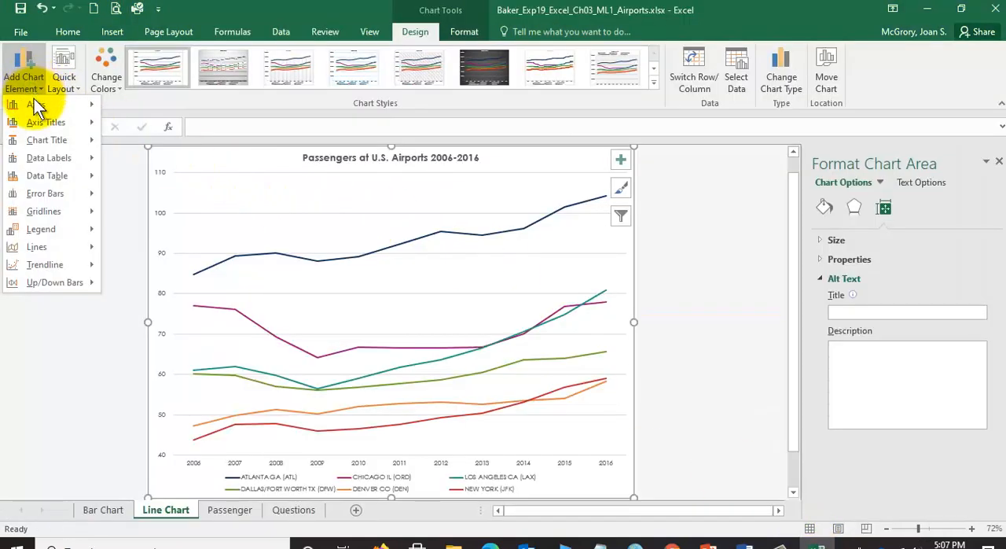
mouse_move(35, 121)
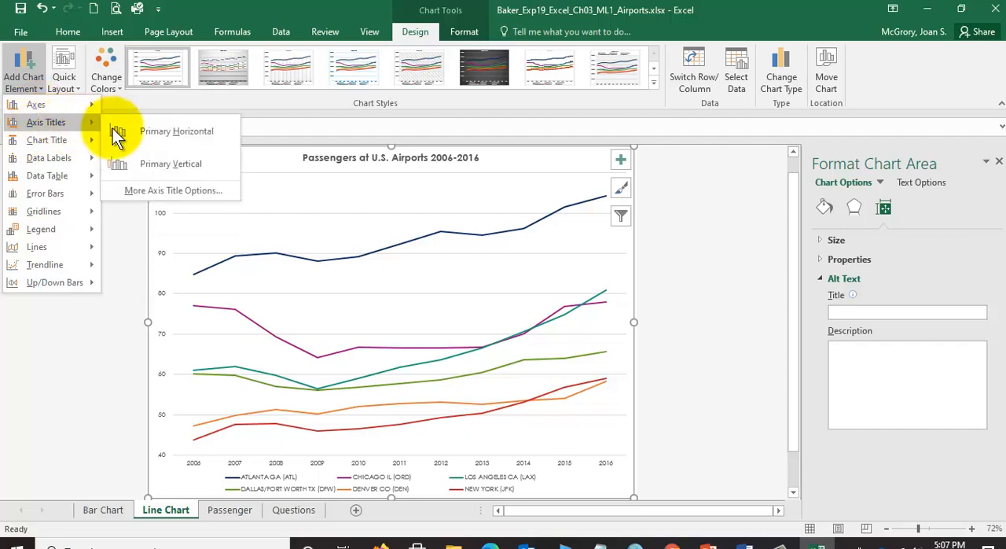
click(166, 163)
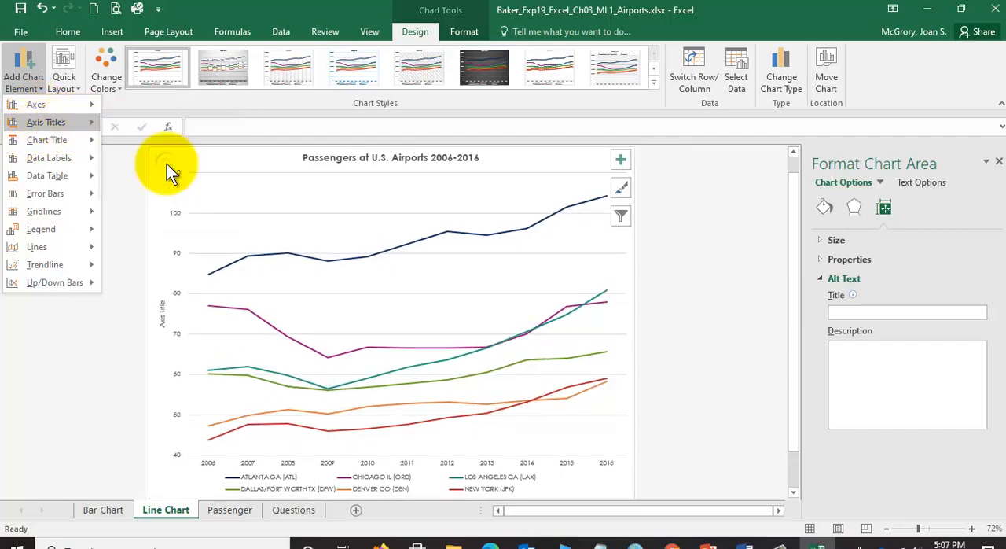
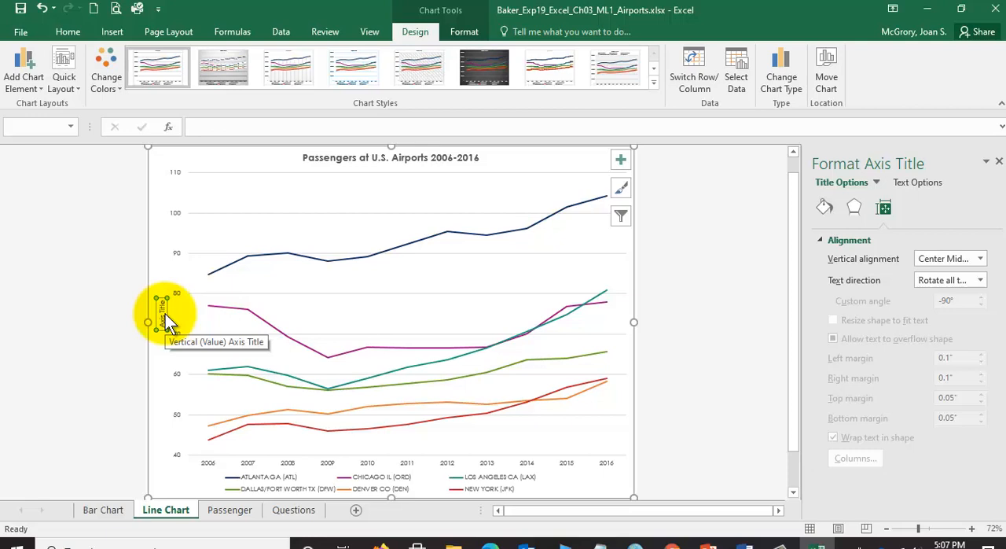
- Set the line chart's vertical axis title text to In Millions and save the workbook
text(In Millions)
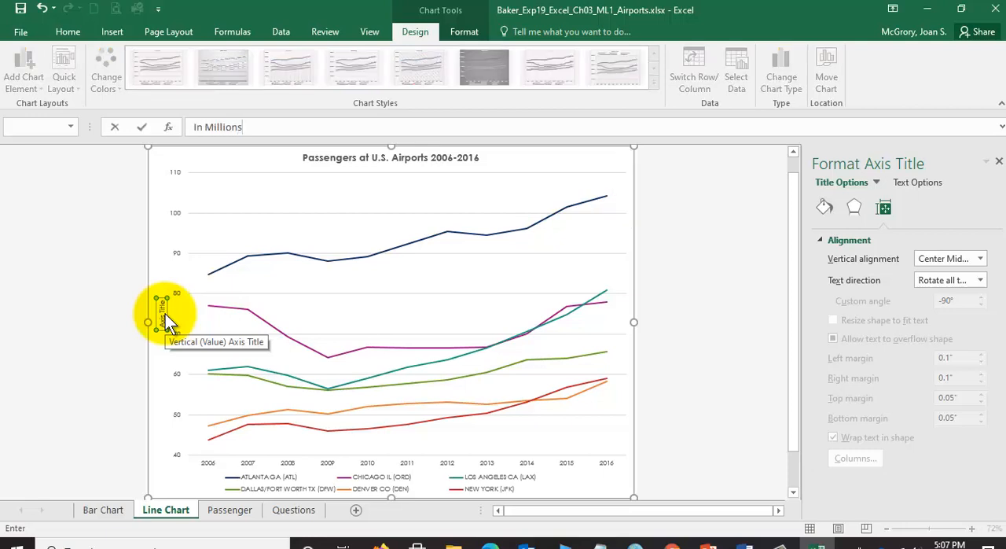
key(Return)
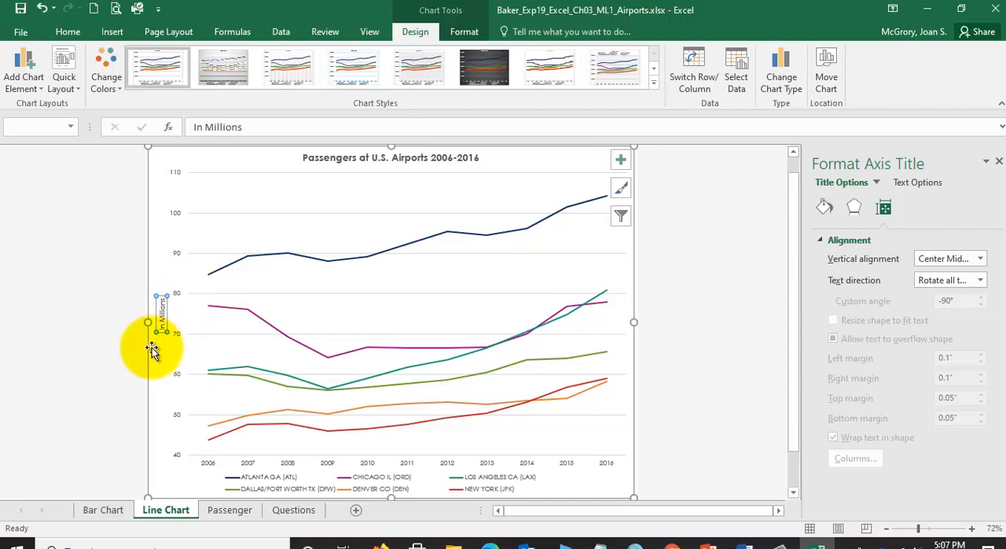
click(22, 10)
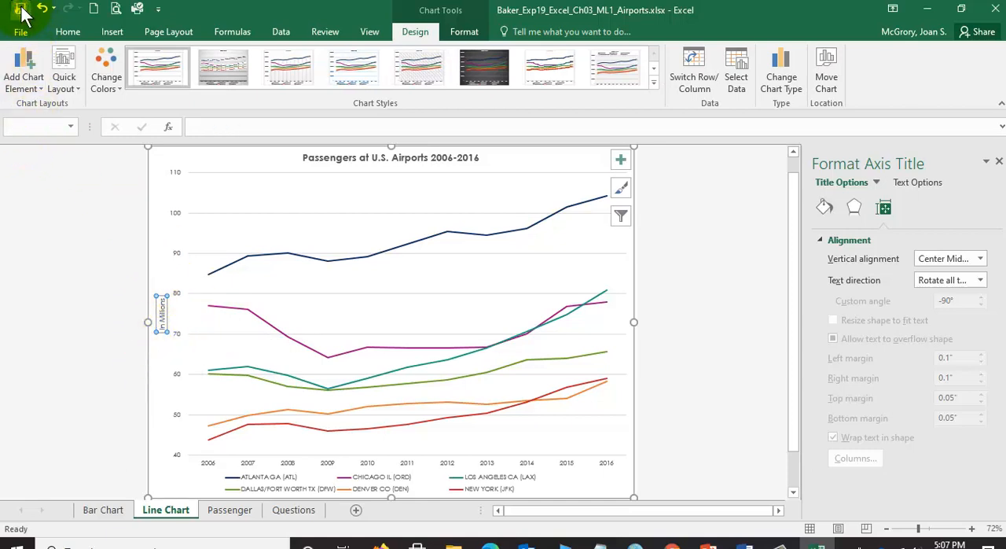
- Check the font size requirement in the Word instructions, return to Excel and set the value axis title's font size to 10
click(749, 544)
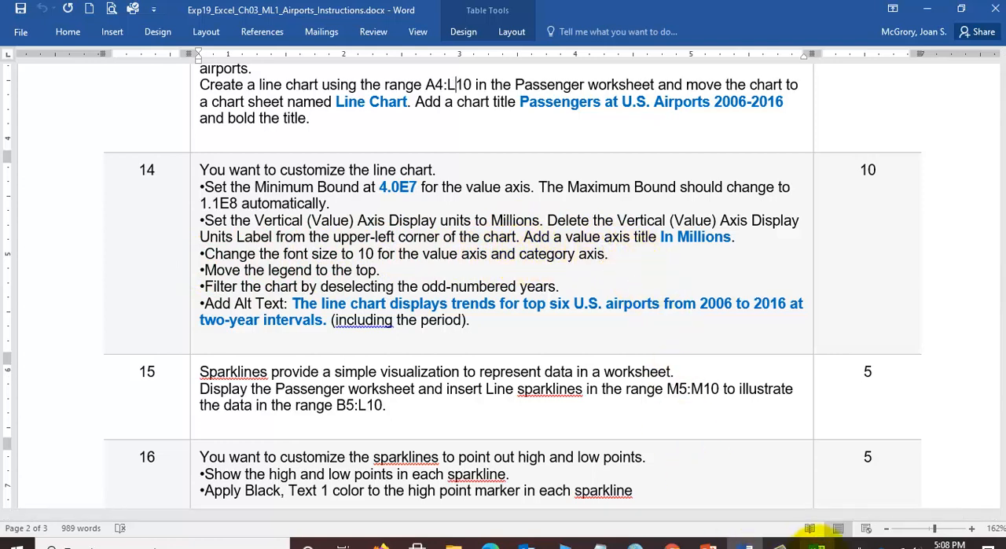
click(819, 542)
click(158, 312)
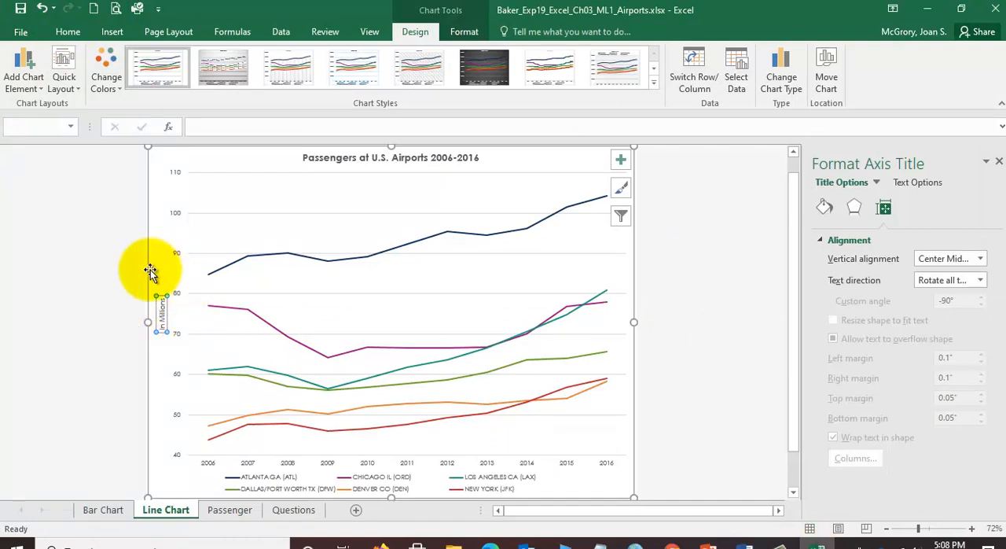
click(69, 31)
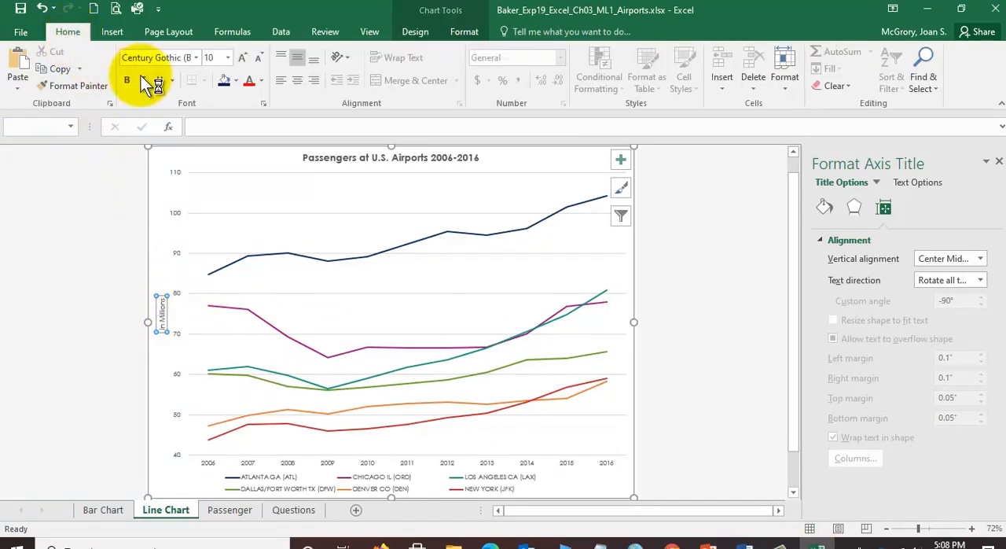
click(227, 58)
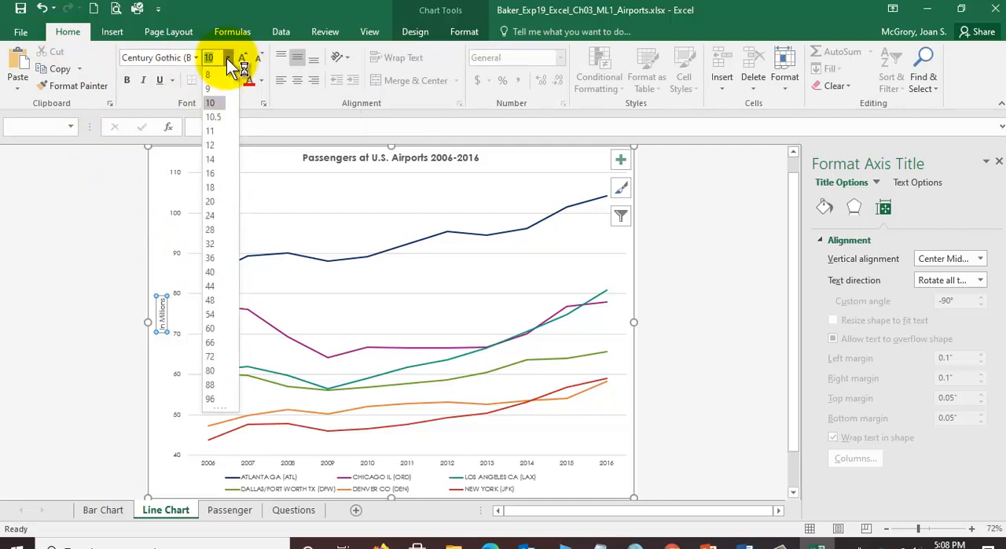
click(213, 103)
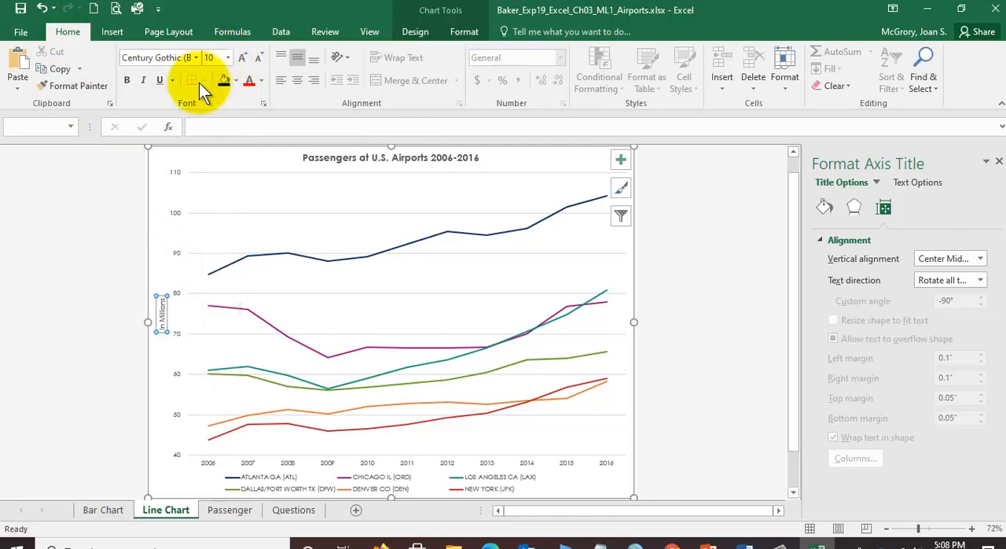
- Set the font size of the line chart's category axis and value axis labels to 10
click(211, 465)
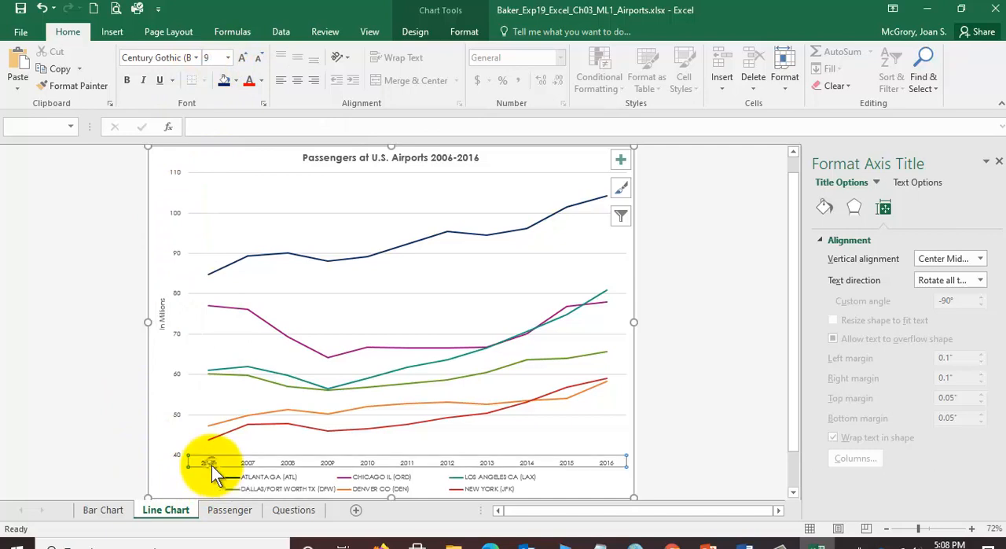
click(228, 59)
click(213, 104)
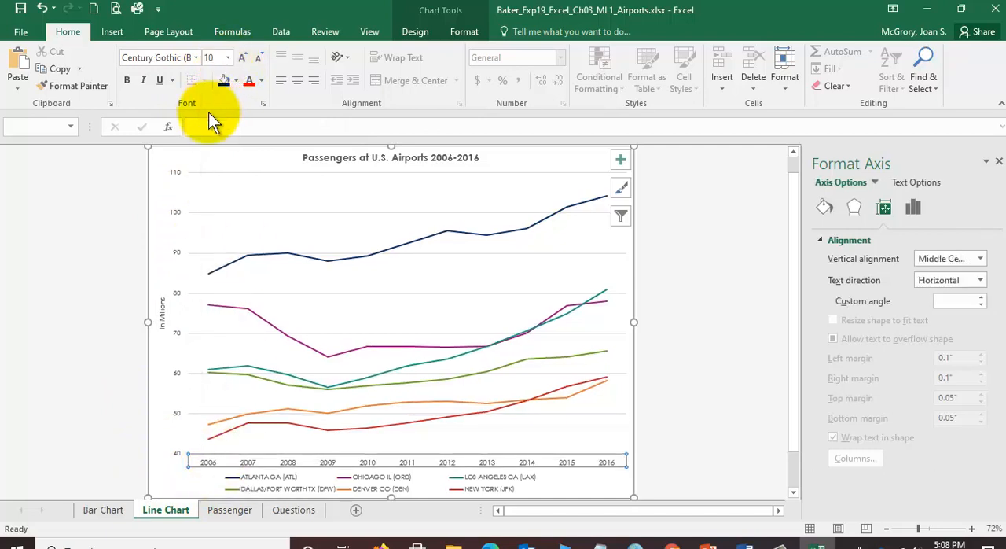
click(173, 171)
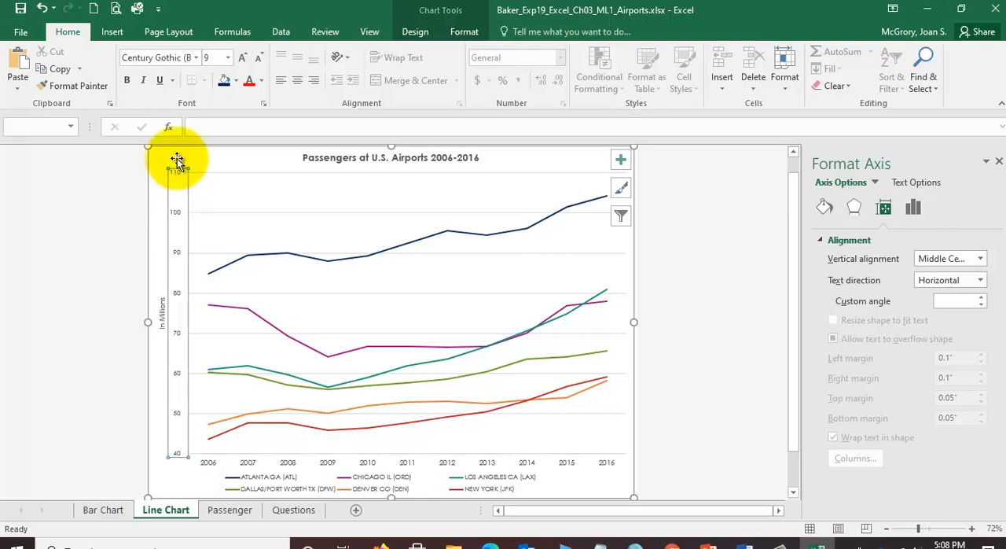
click(228, 57)
click(210, 102)
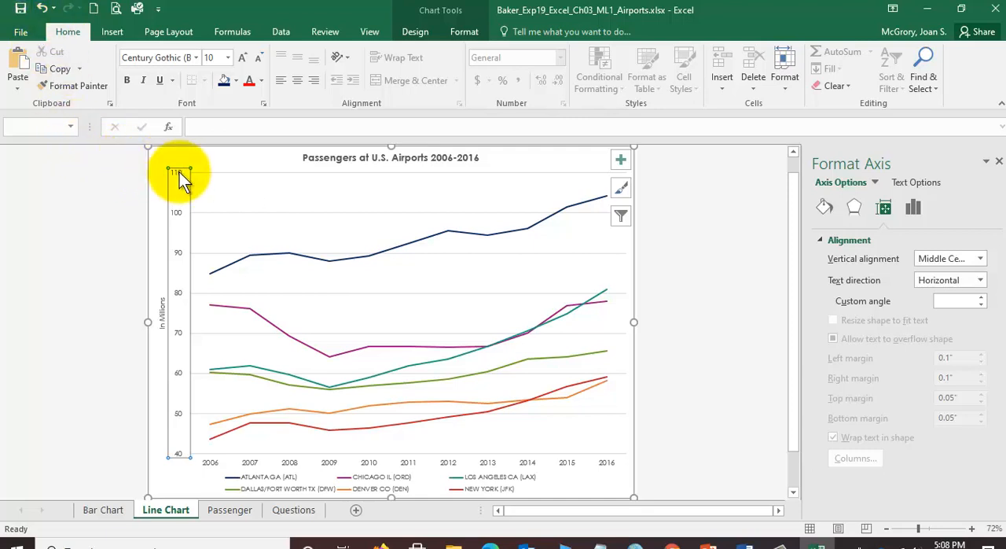
- Select the value axis and the category axis by their chart element names and check the category axis font size
click(411, 35)
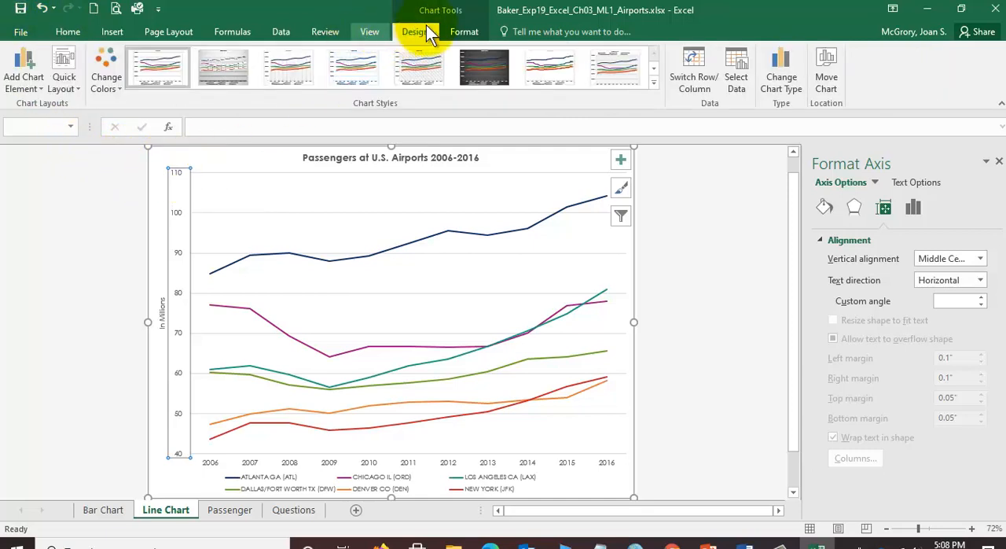
click(465, 32)
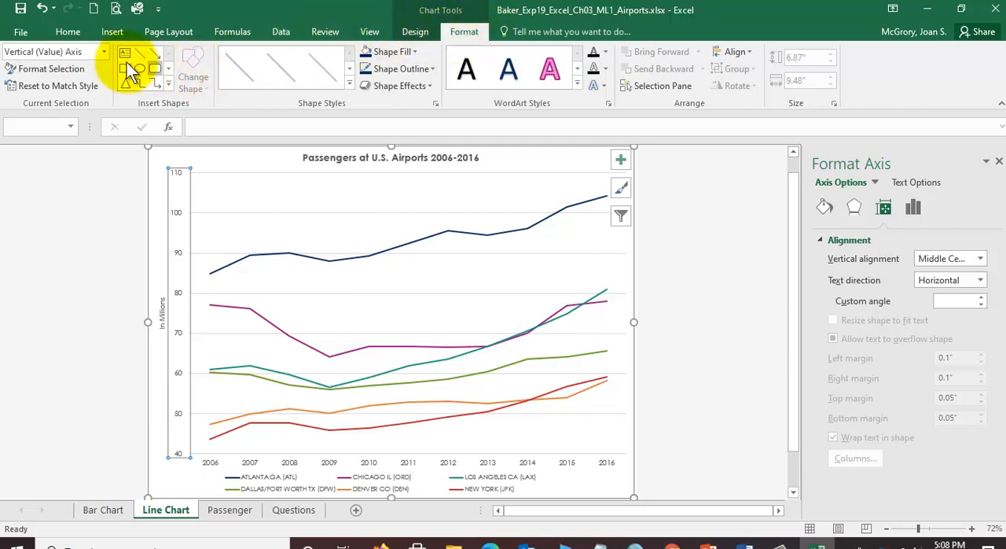
click(104, 55)
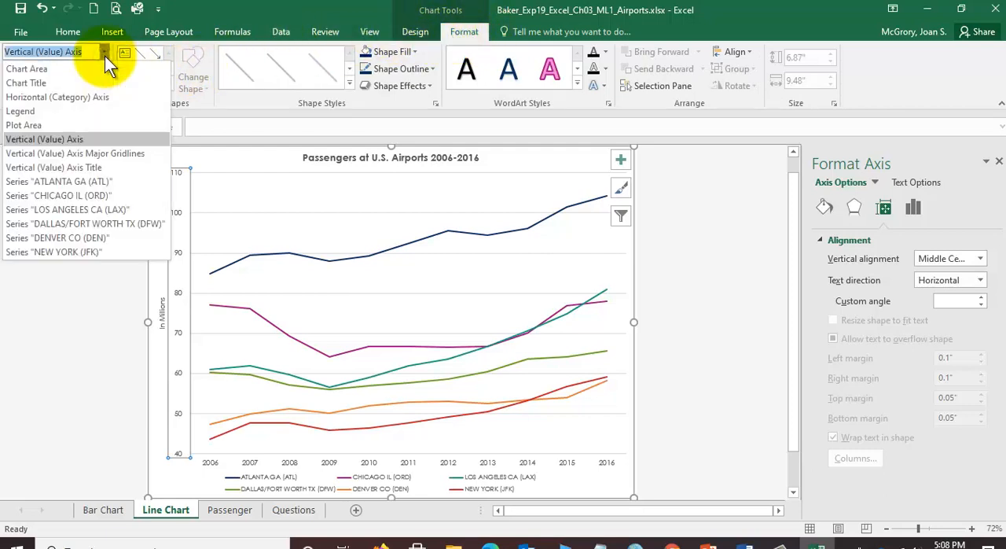
click(62, 137)
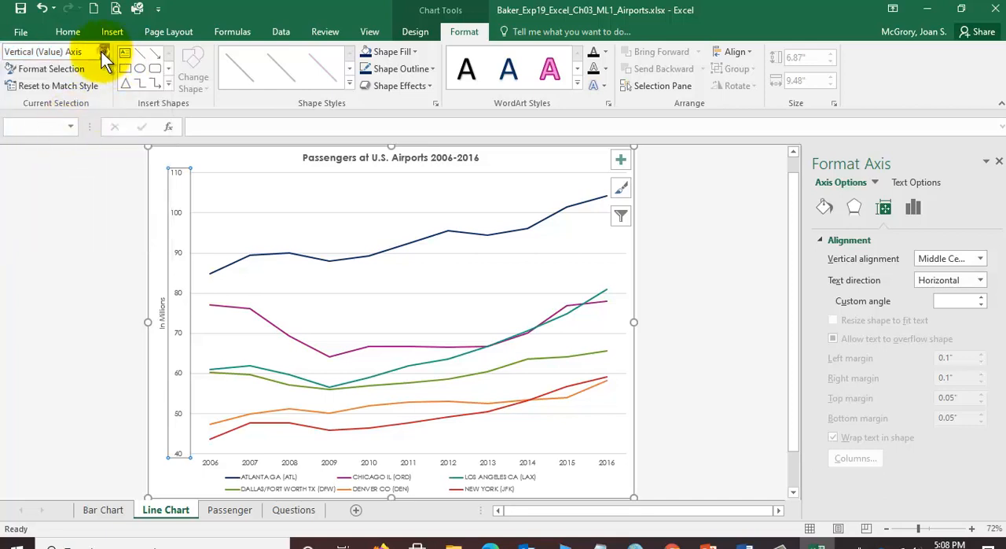
click(102, 51)
click(56, 97)
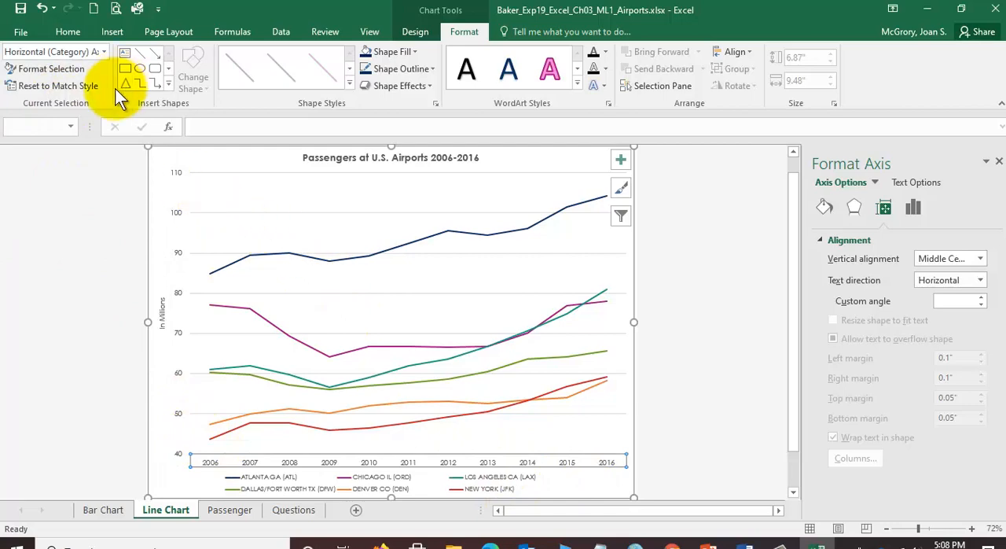
click(67, 32)
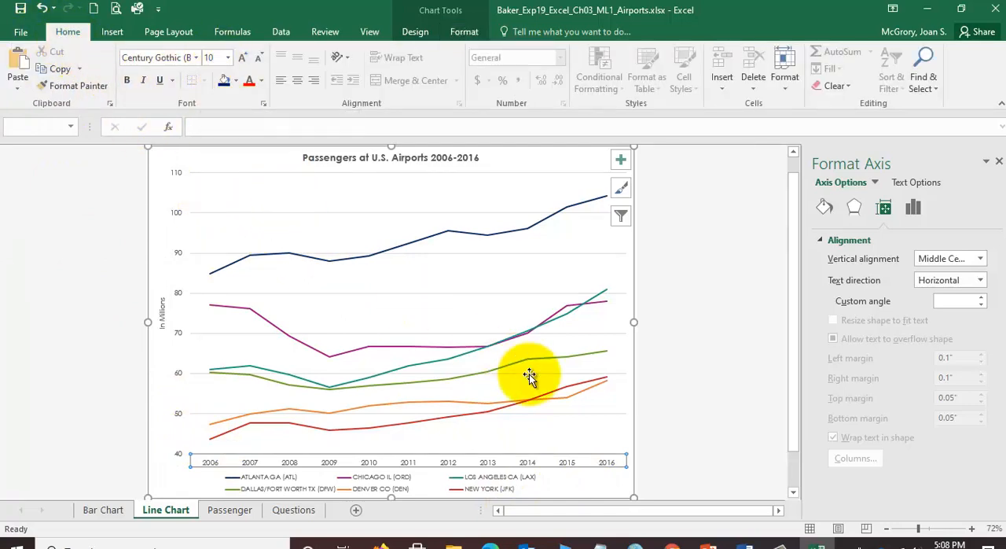
- Check the legend requirement in the Word instructions, return to Excel and move the line chart's legend to the top
click(747, 542)
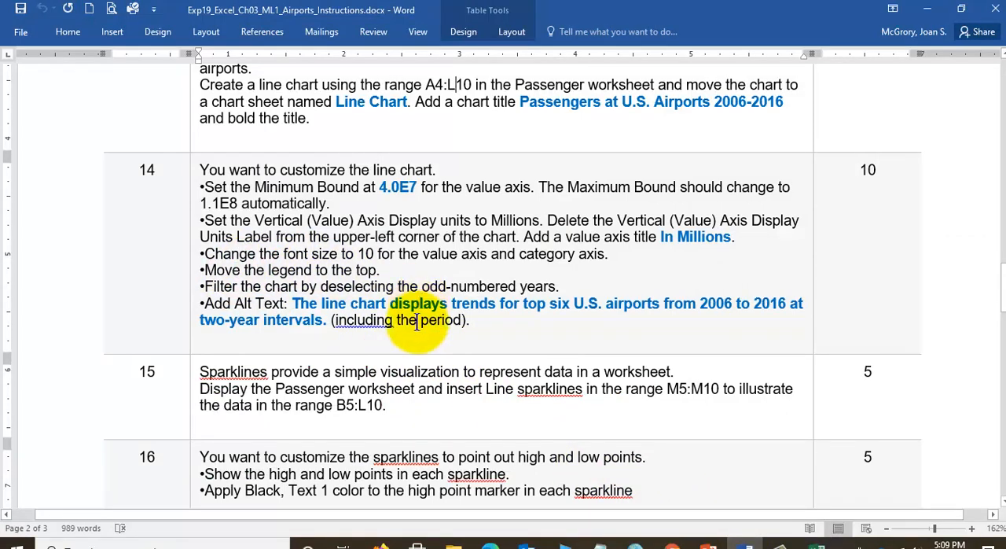
click(818, 542)
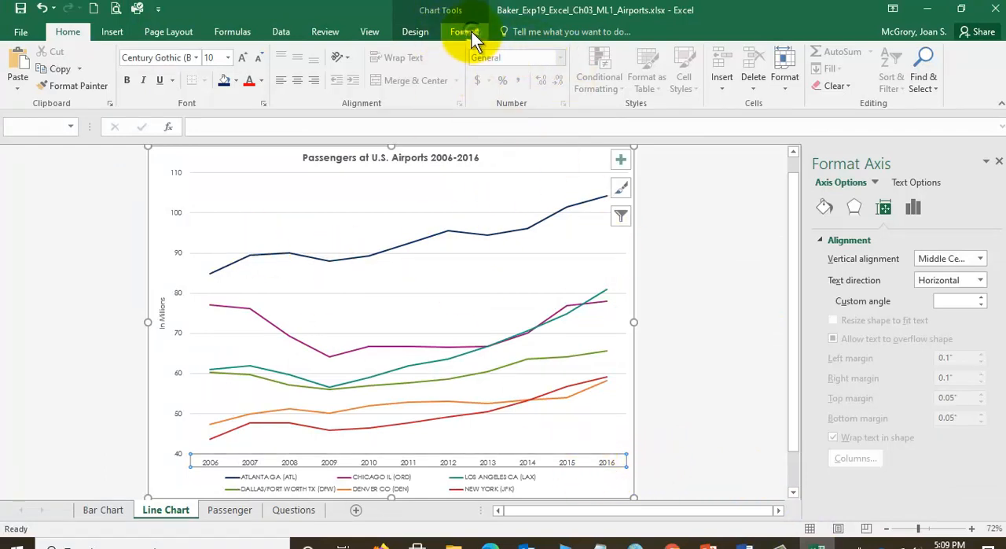
click(465, 31)
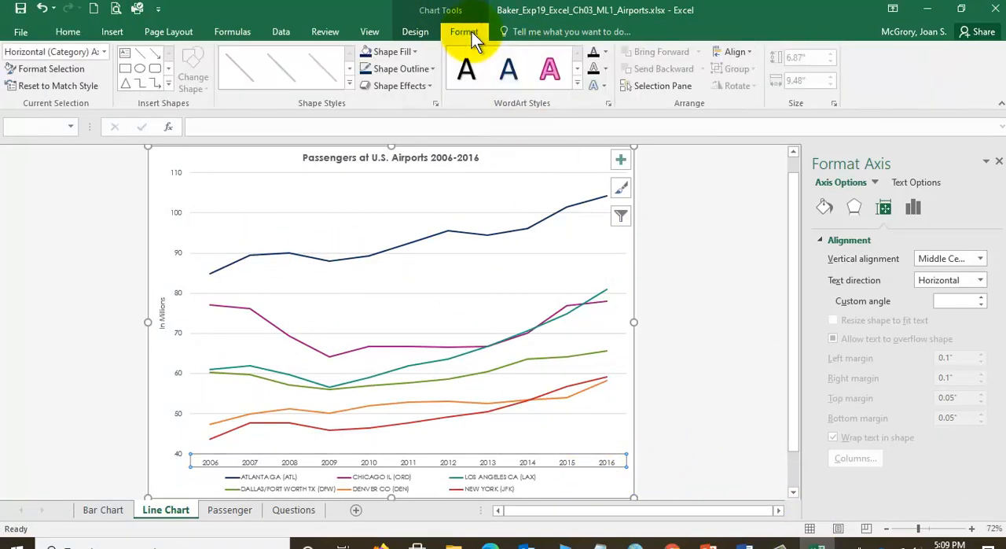
click(103, 50)
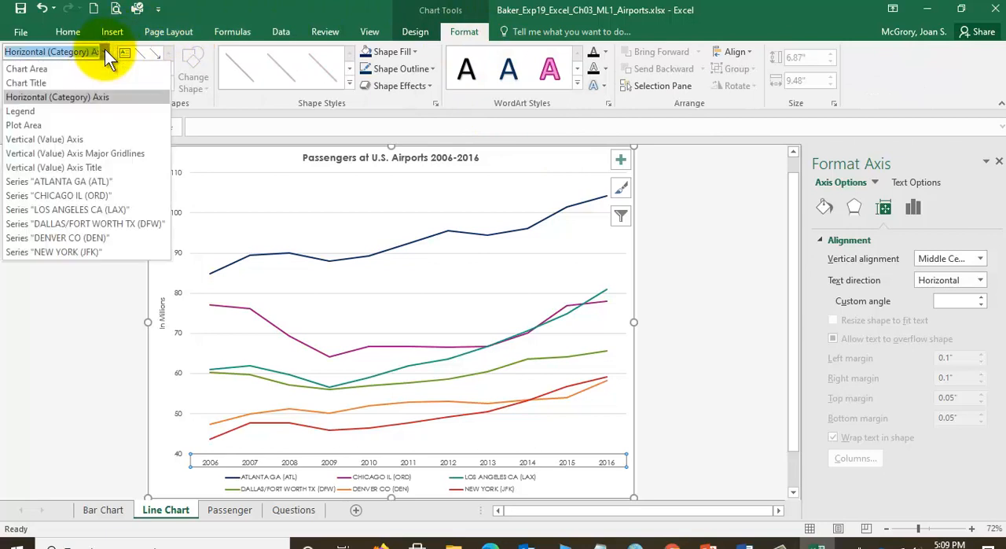
click(33, 114)
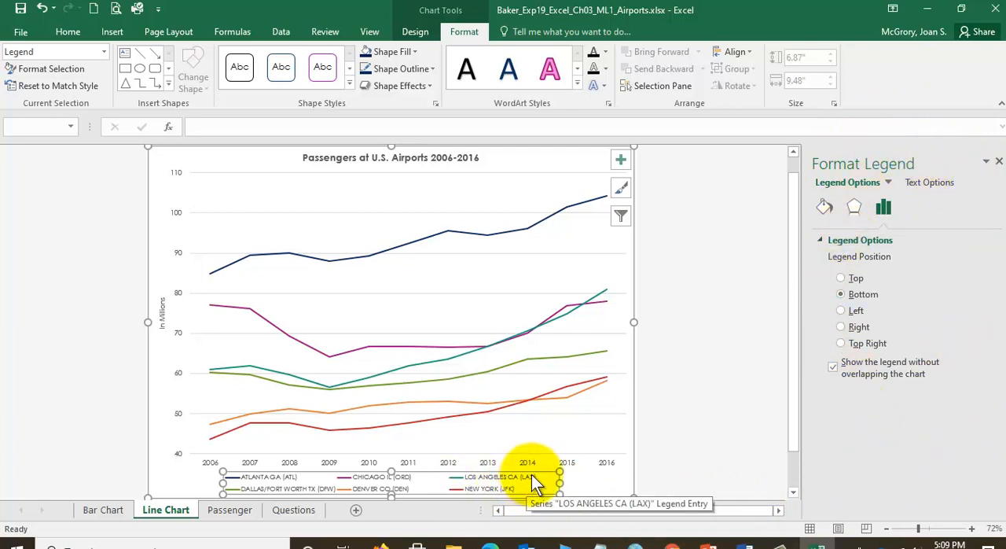
click(841, 278)
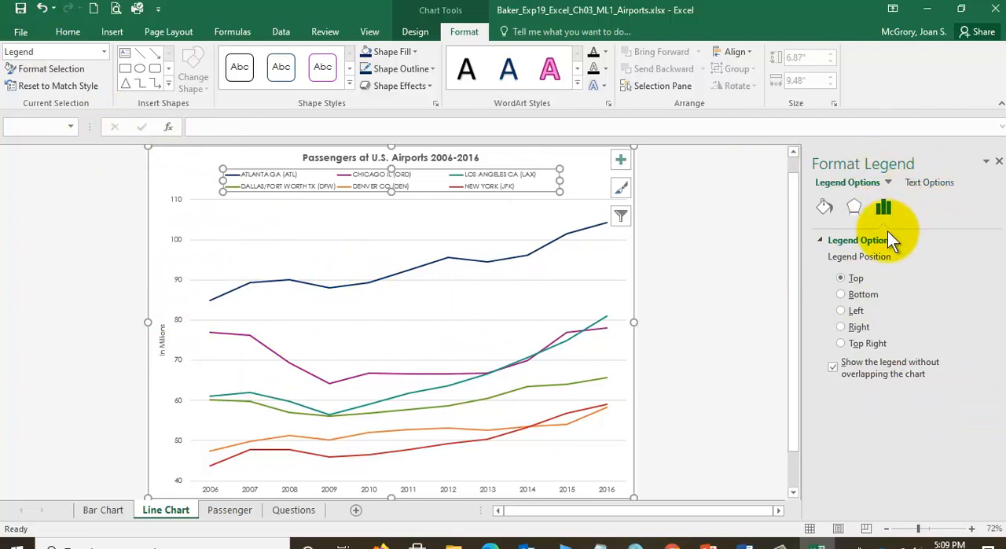
- Check the filter requirement in the Word instructions, return to Excel and deselect 2007, 2009 and 2011 in the line chart's data source
click(744, 543)
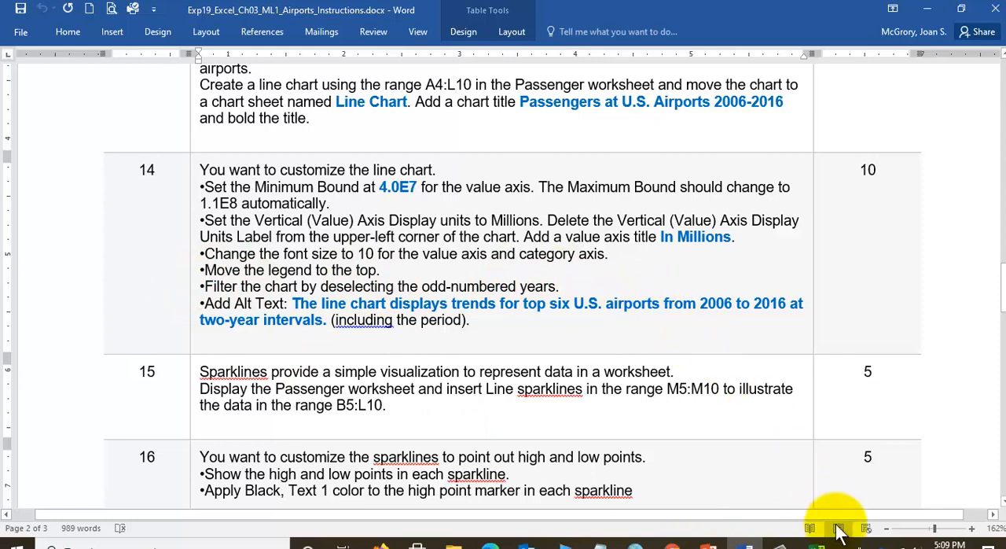
click(817, 543)
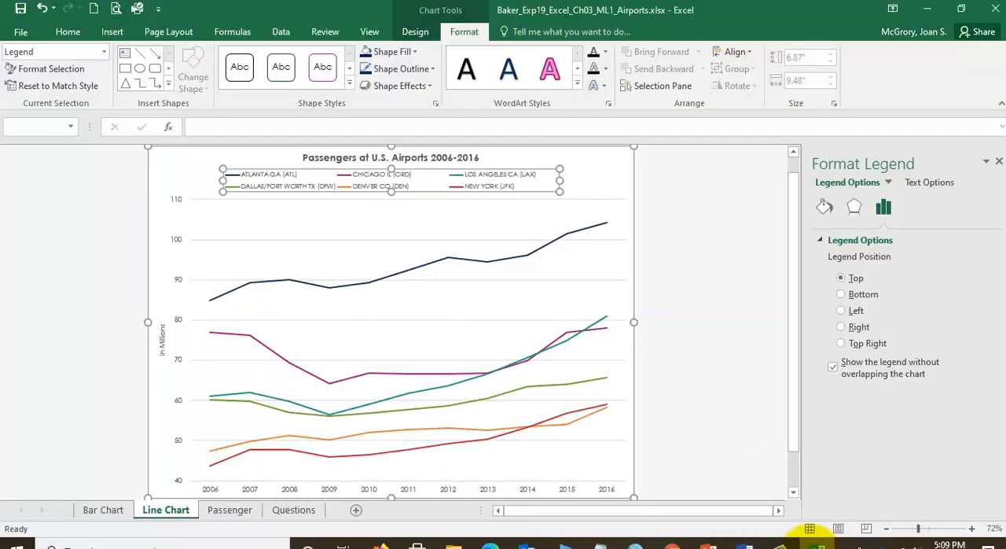
click(416, 33)
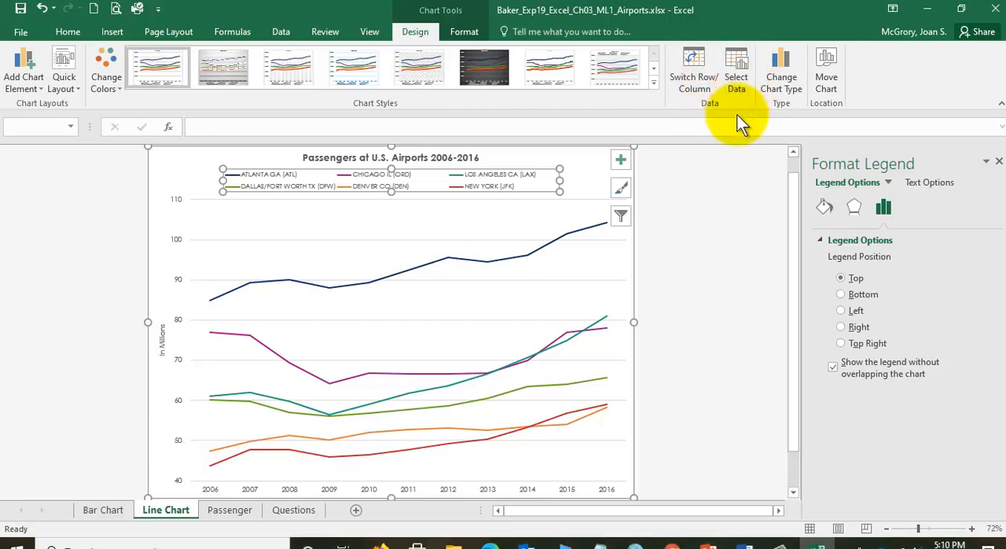
click(735, 74)
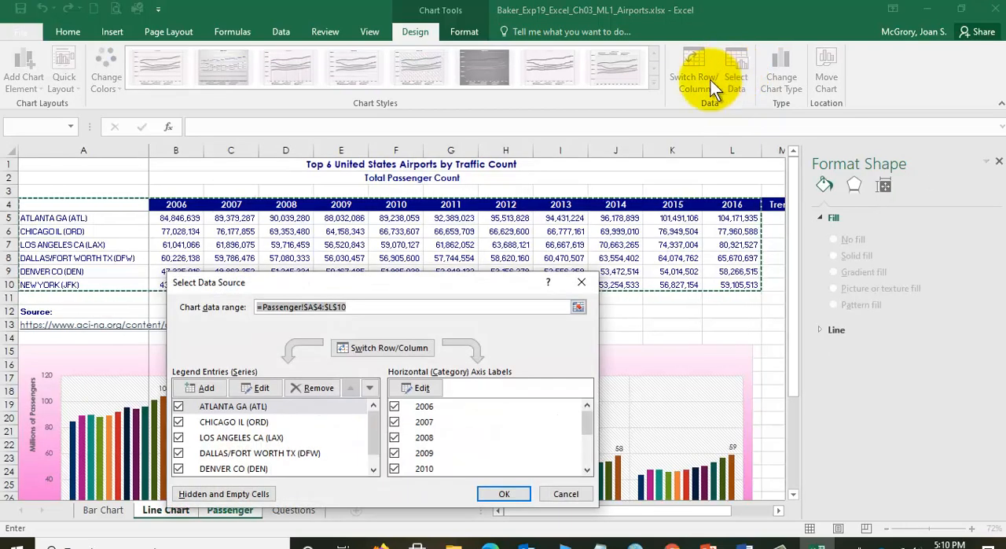
click(392, 423)
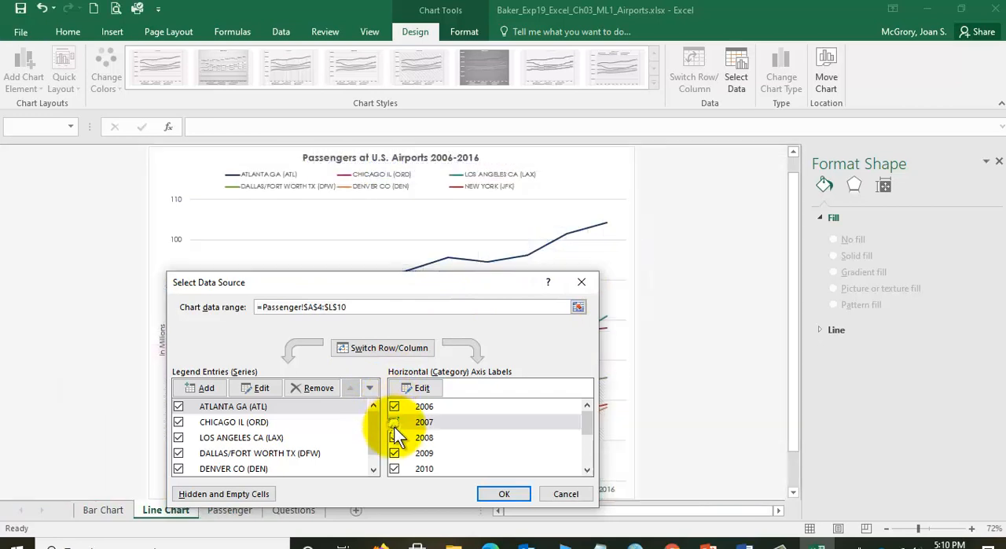
click(586, 469)
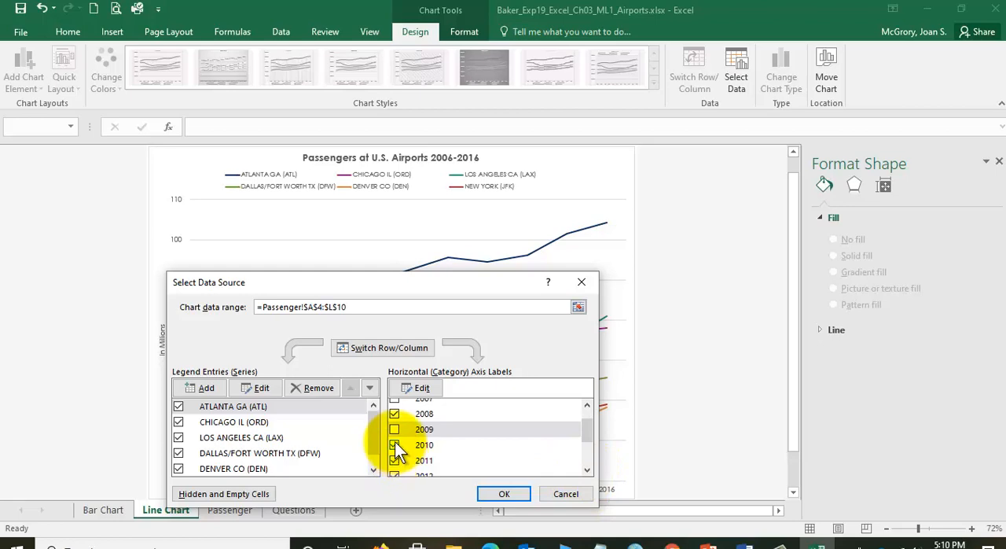
click(394, 462)
click(586, 469)
click(586, 469)
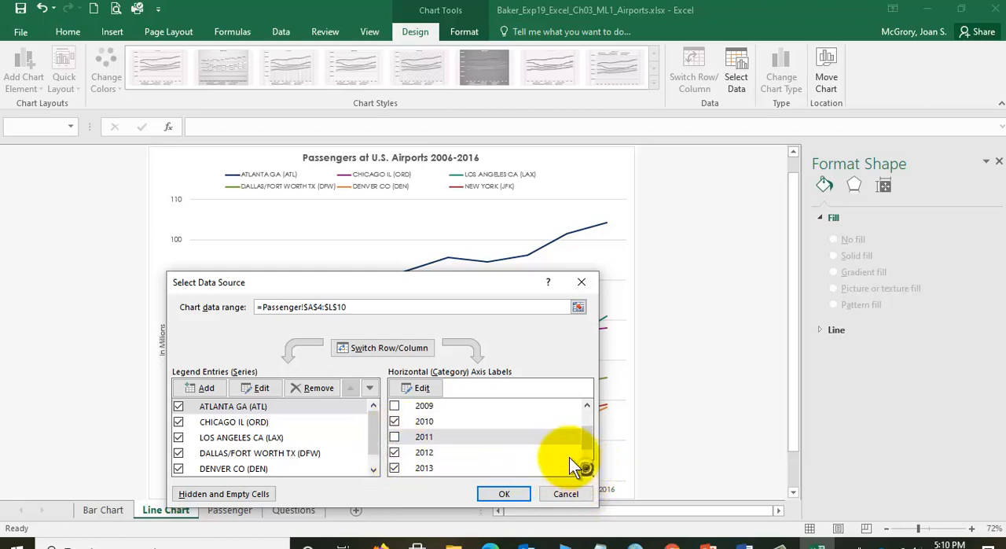
- Deselect 2013 and 2015 in the line chart's data source as well and apply the year filter
drag(462, 281, 542, 165)
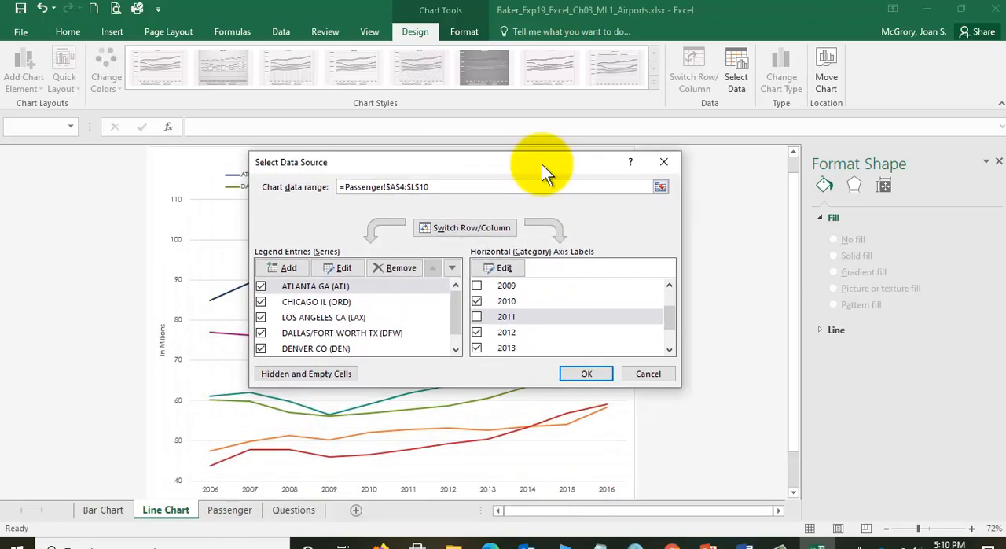
click(478, 347)
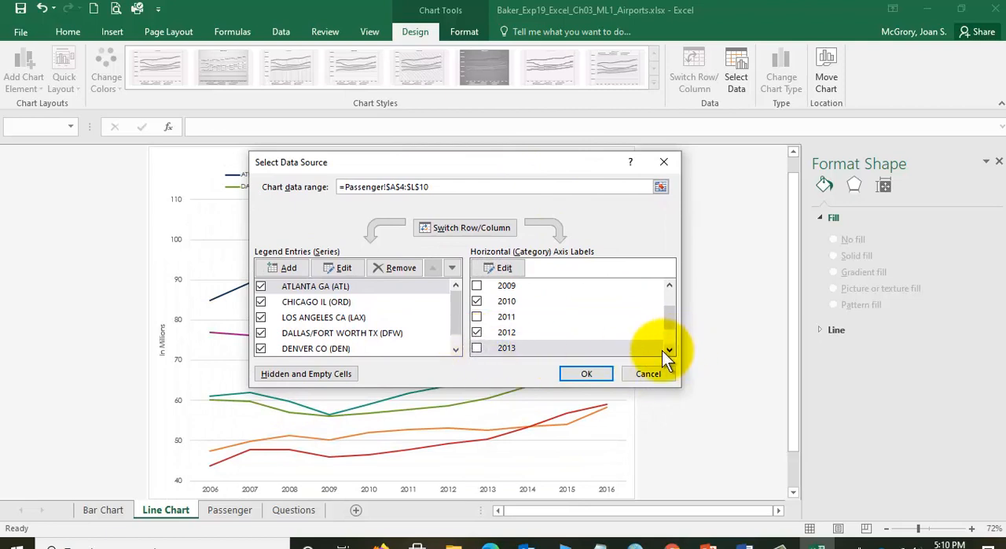
click(672, 348)
click(672, 348)
click(672, 348)
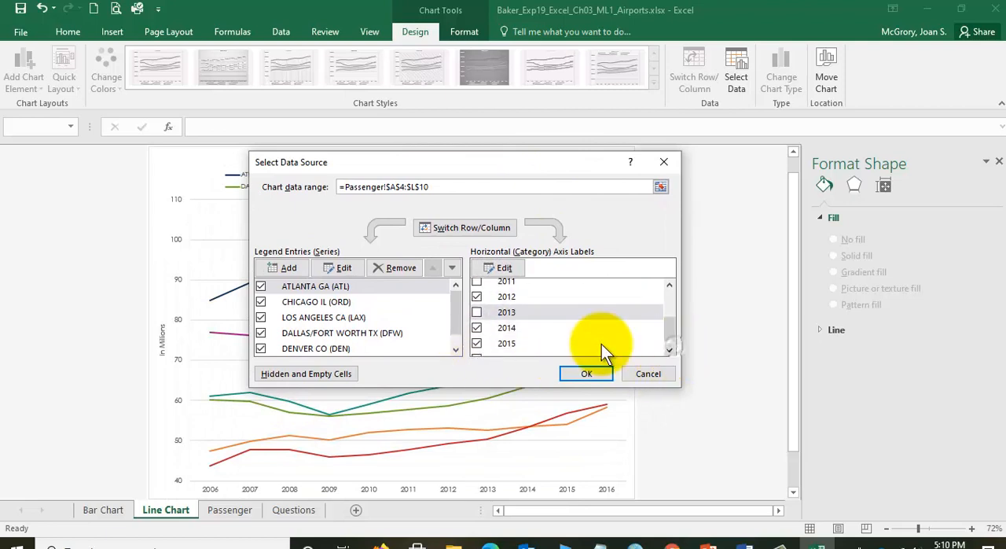
click(478, 340)
click(670, 348)
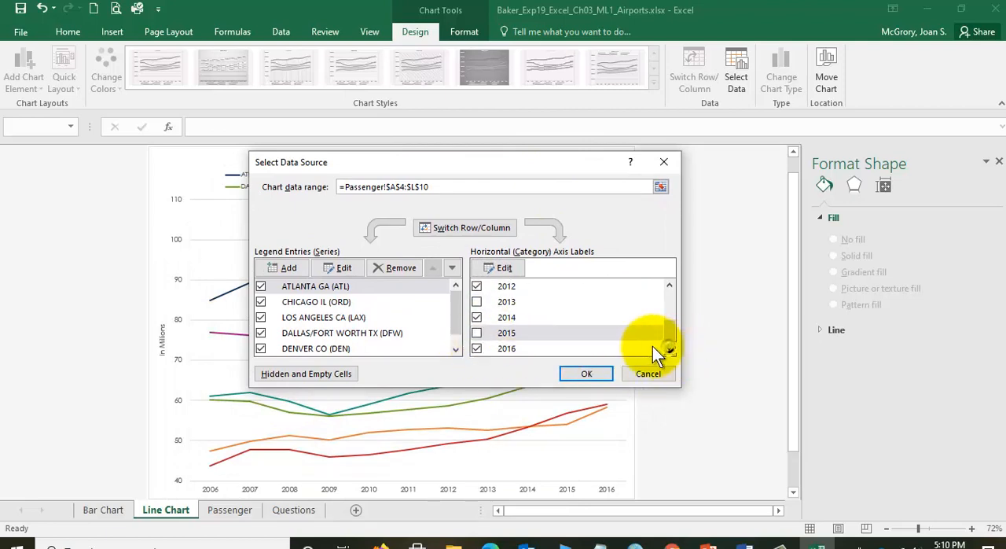
click(584, 373)
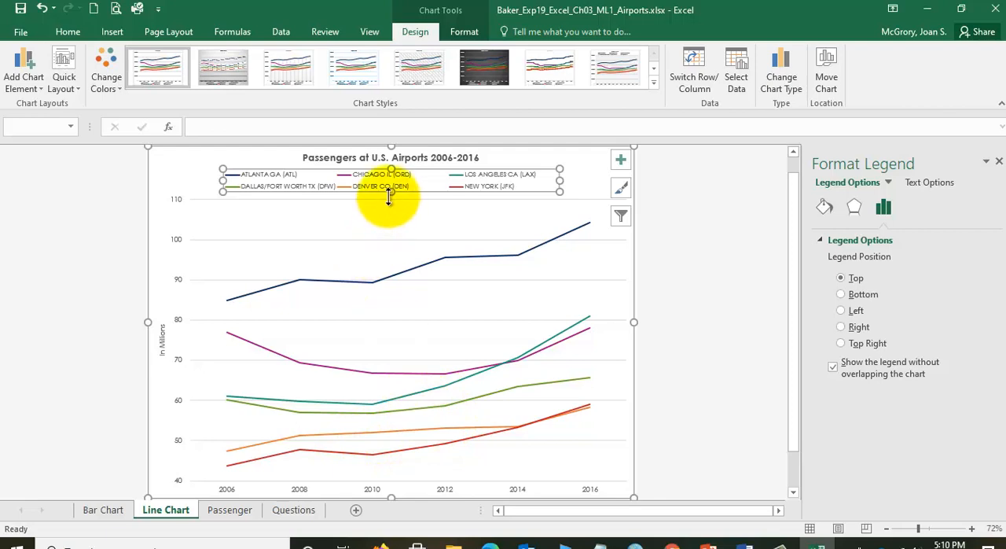
- Inspect the lower lines of the filtered chart, check the alt text requirement in the Word instructions and return to Excel
mouse_move(410, 430)
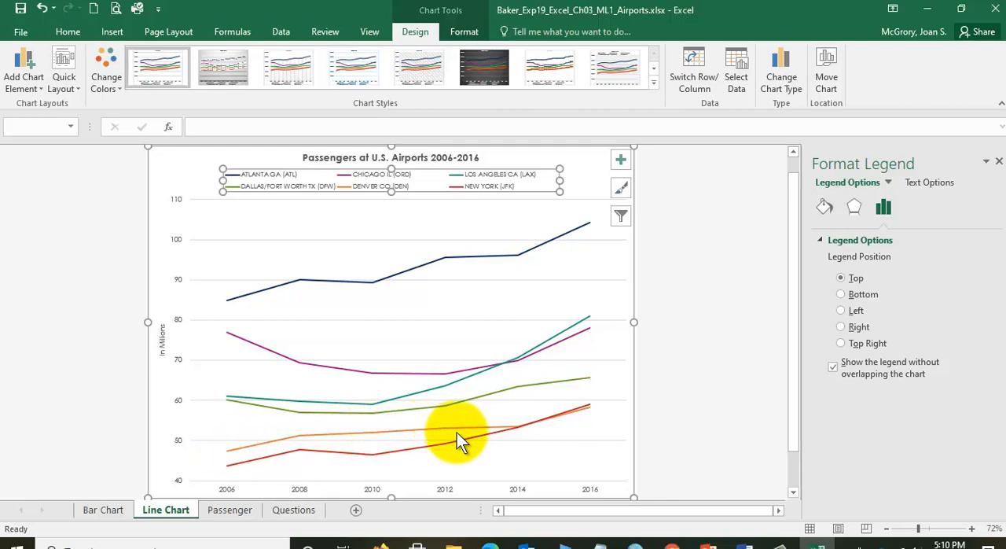
mouse_move(467, 433)
mouse_move(520, 431)
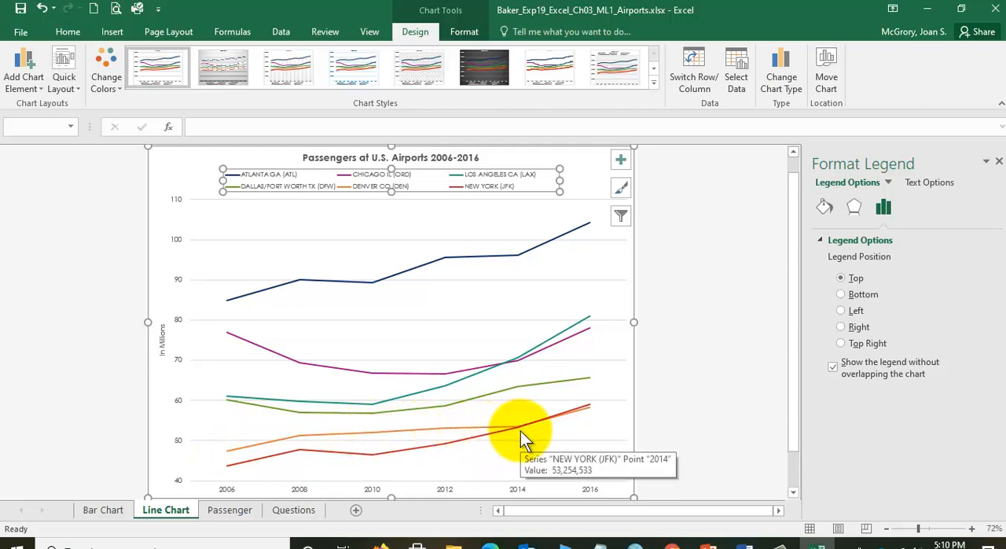
mouse_move(430, 452)
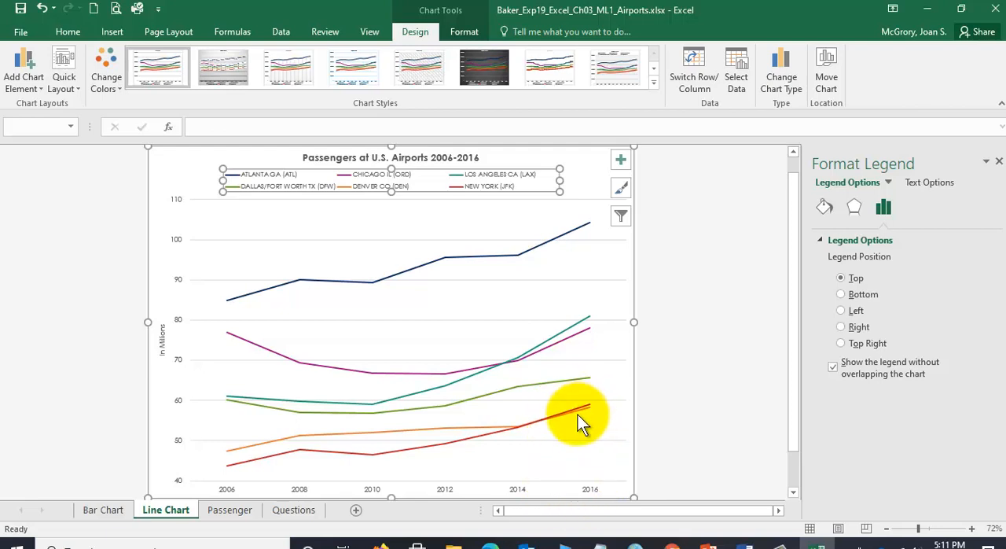
mouse_move(576, 416)
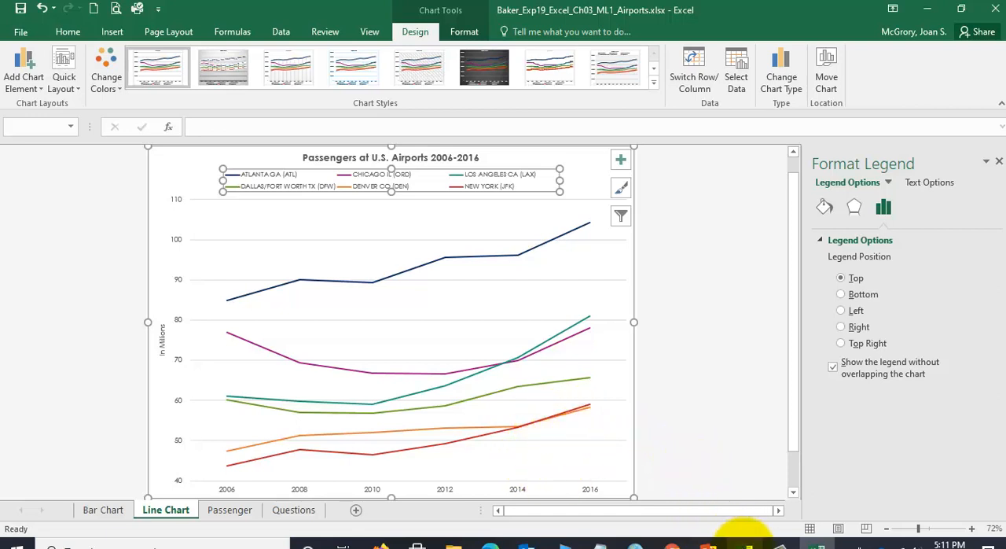
click(744, 540)
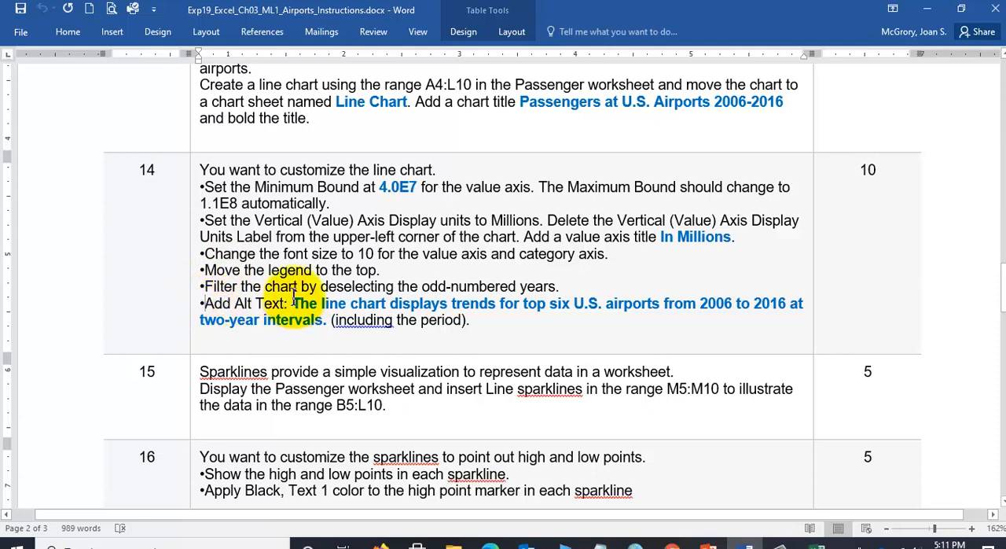
click(818, 544)
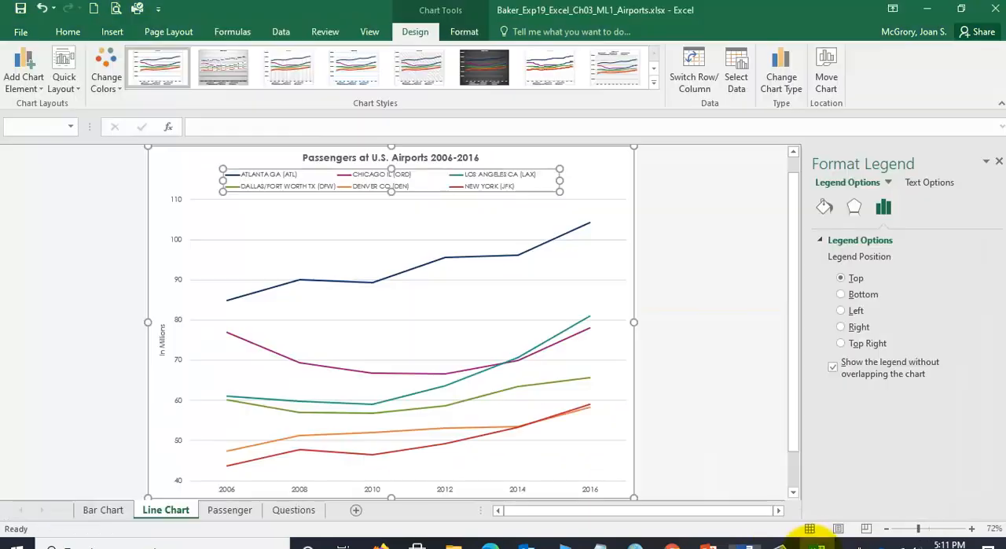
- Set the line chart's alt text description to "The line chart displays trends for top six U.S. airports from 2006 to 2016 at two-year intervals."
click(176, 163)
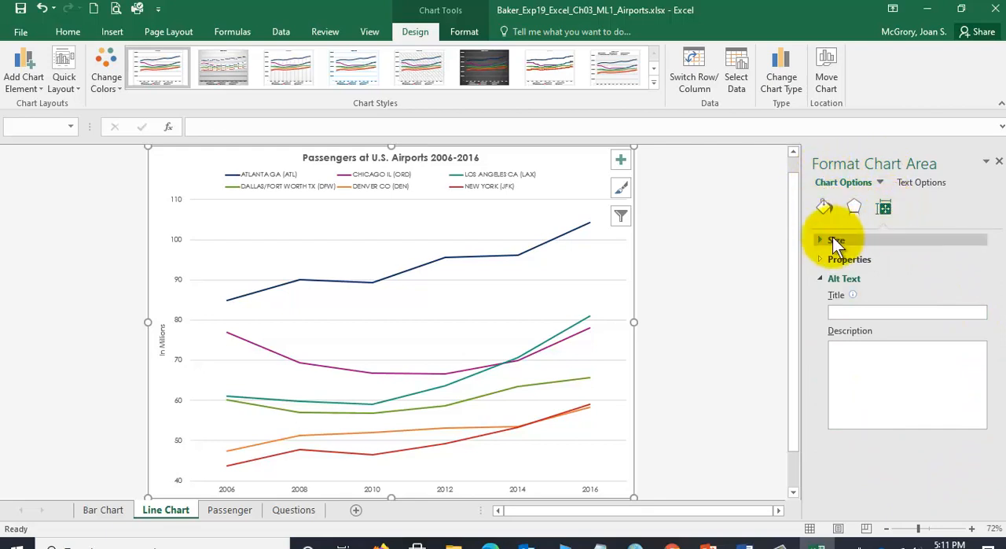
click(820, 278)
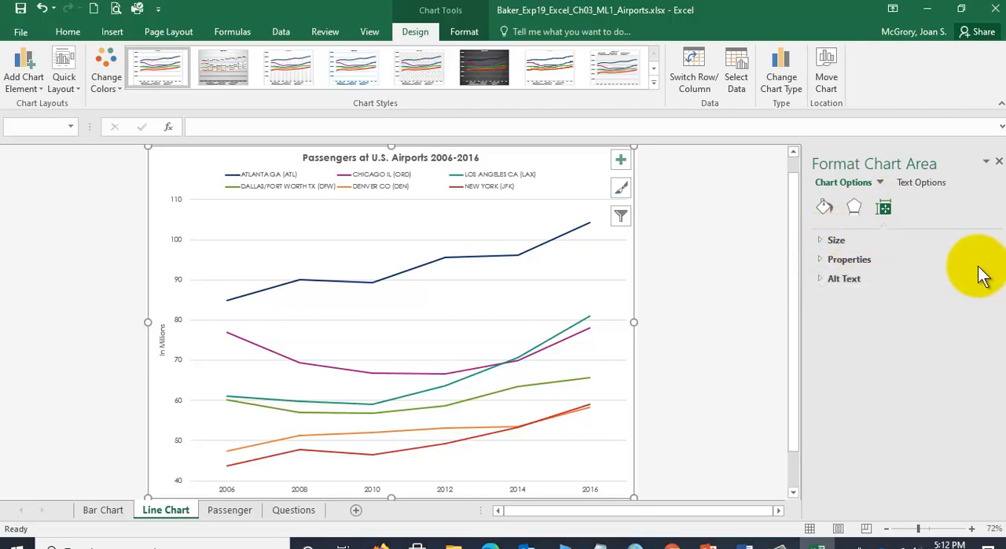
click(821, 281)
click(846, 356)
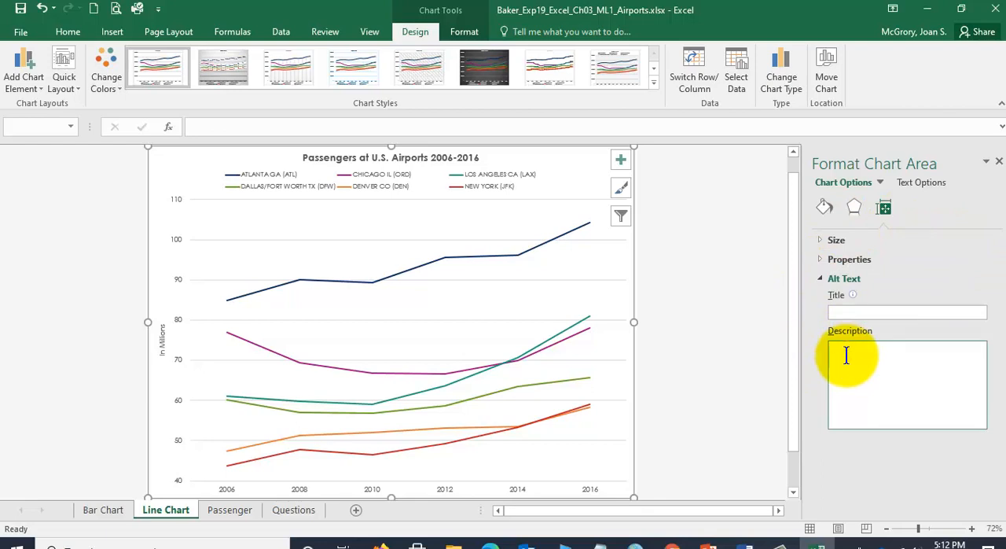
text(The line chart displays trends for top six U.S. airport)
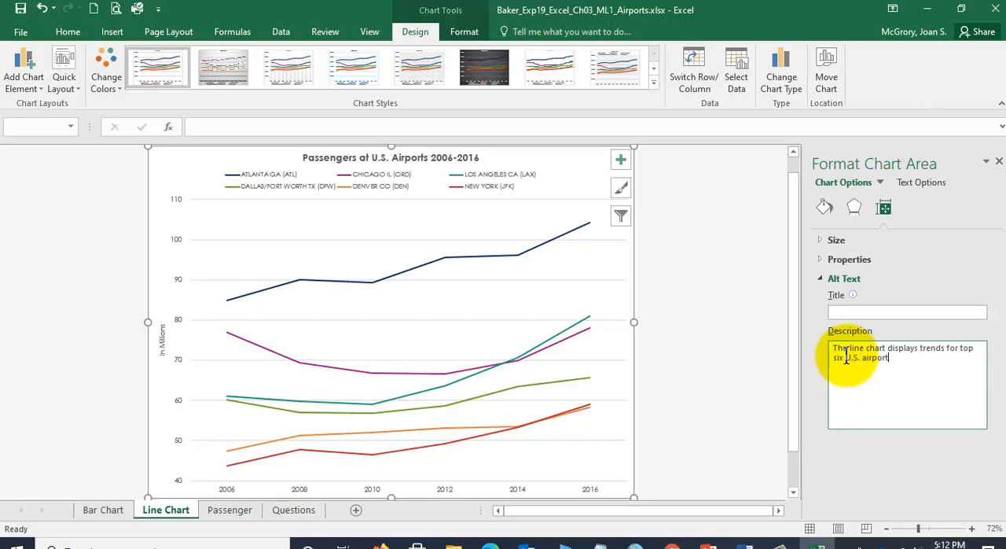
text(s from 2006 to 2016 at two-year )
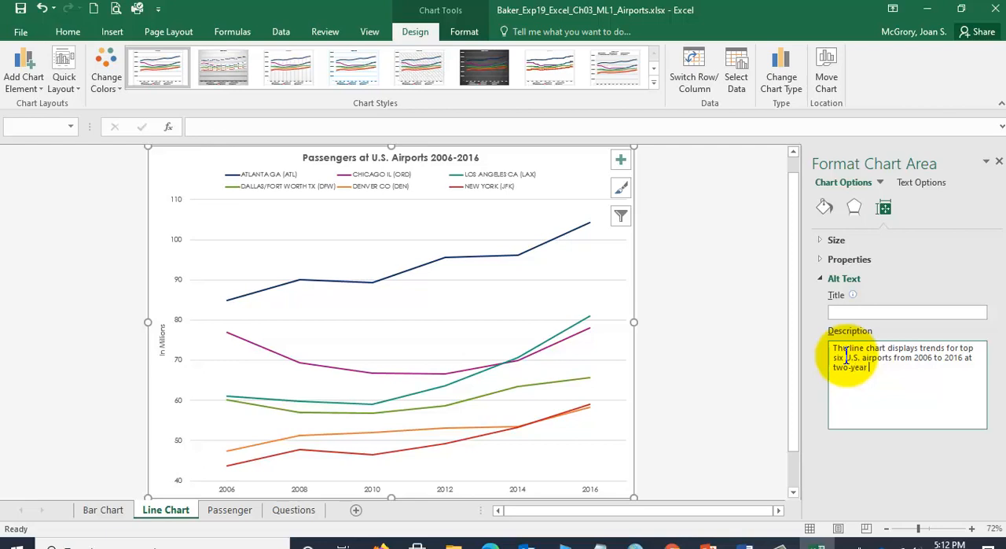
text(intervals.)
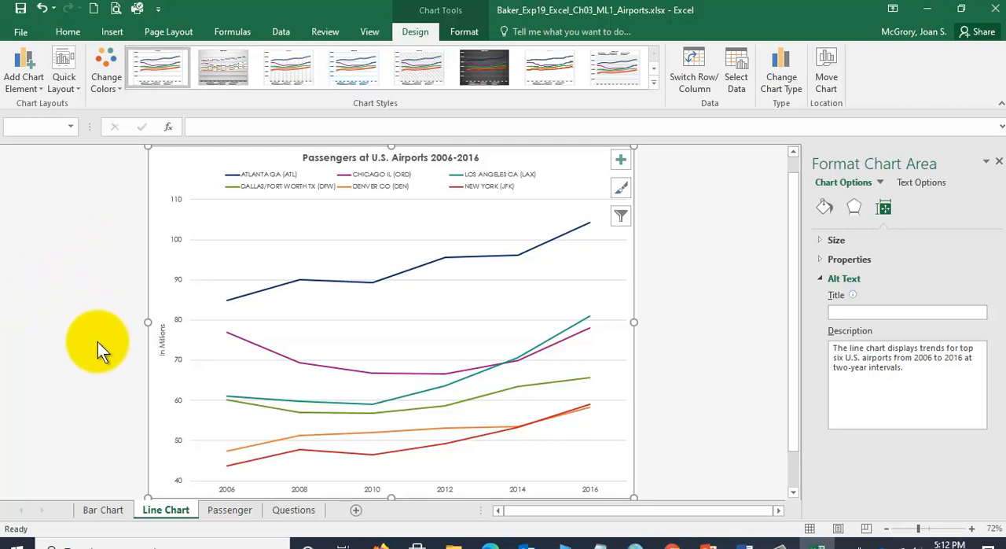
- Review the Passenger, Line Chart and Bar Chart sheets and return to the Line Chart sheet
click(229, 511)
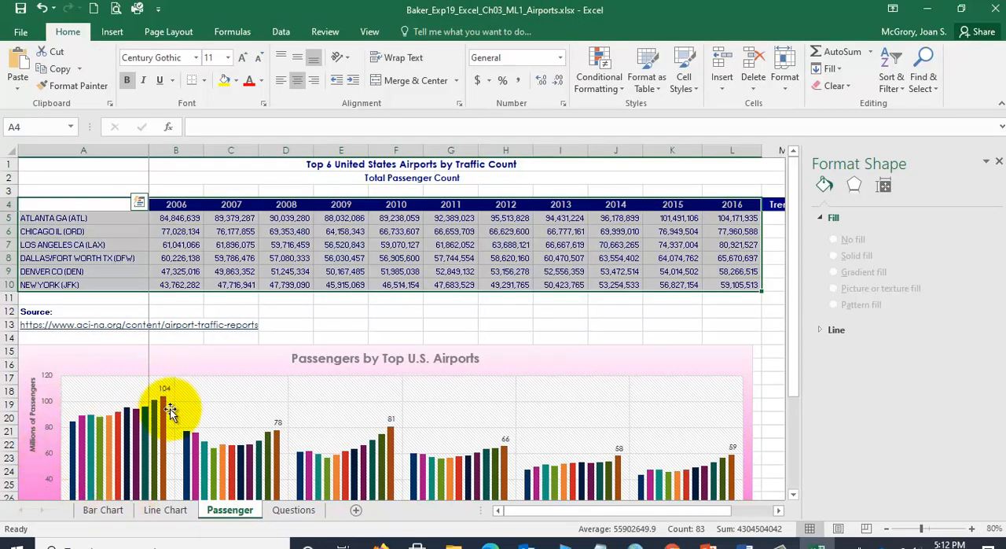
click(165, 511)
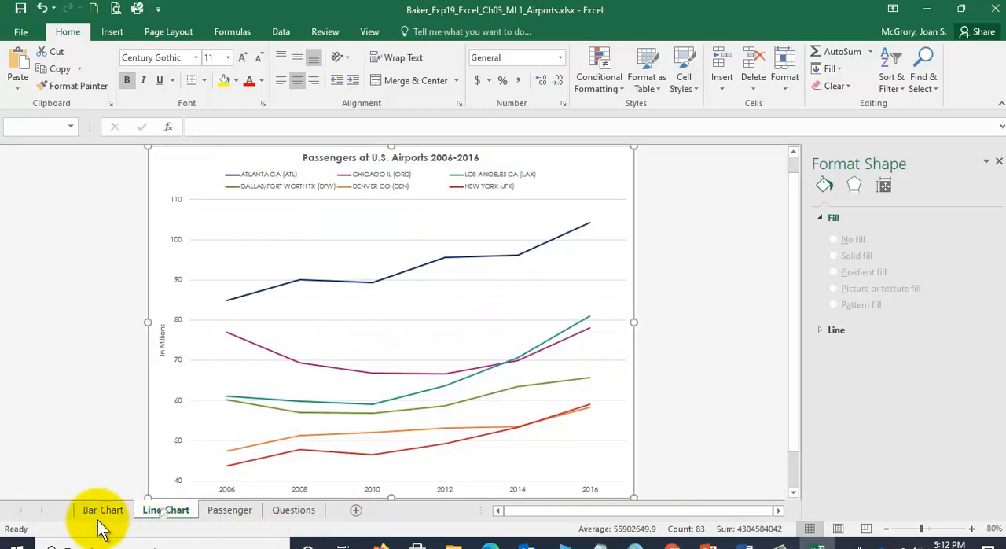
click(106, 510)
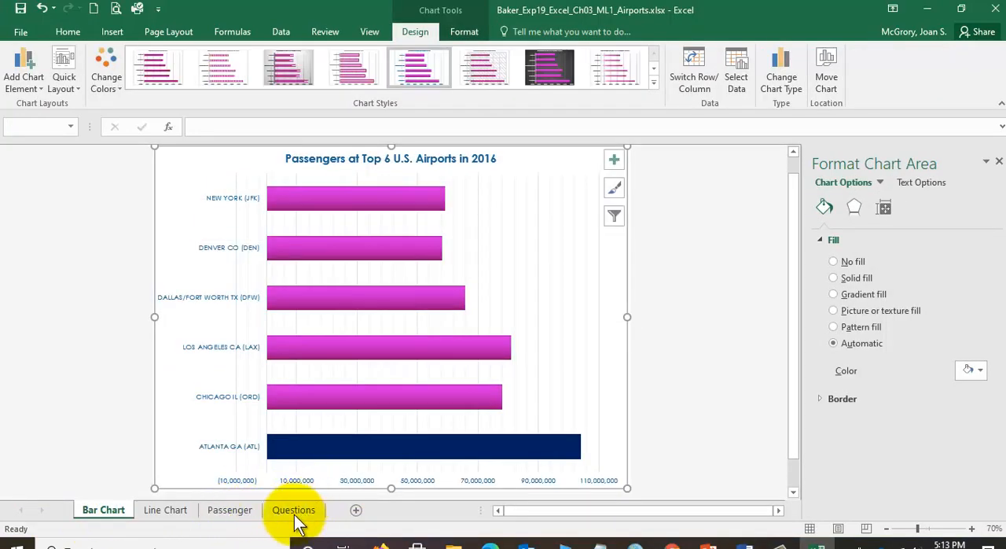
click(162, 512)
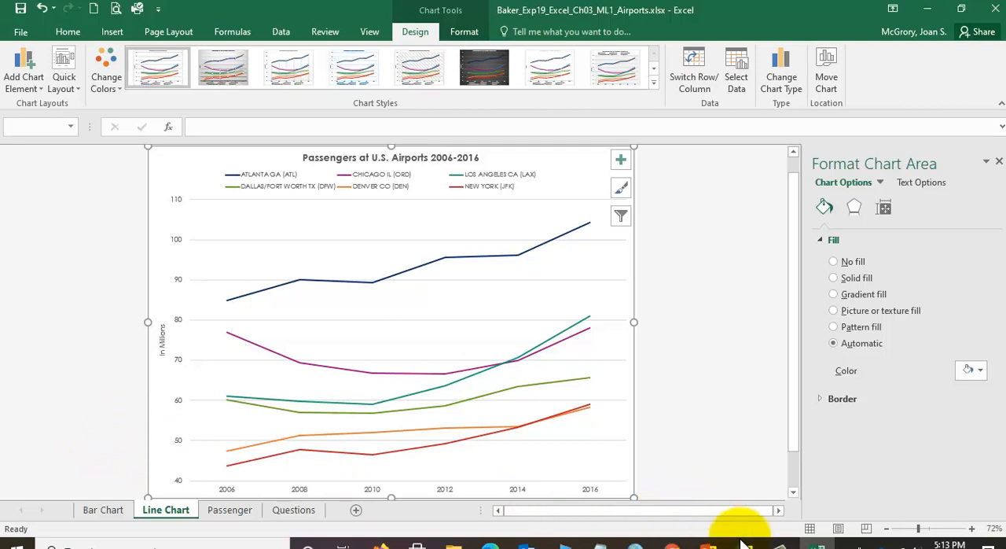
- Read step 15 in the Word instructions, highlighting the sparkline range M5:M10 and data range B5:L10, and return to Excel
mouse_move(745, 544)
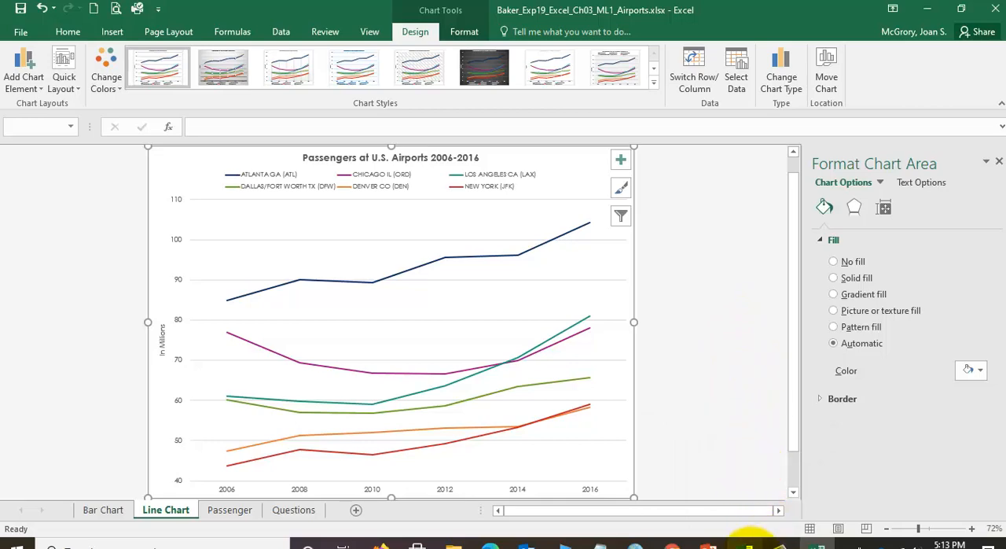
click(711, 481)
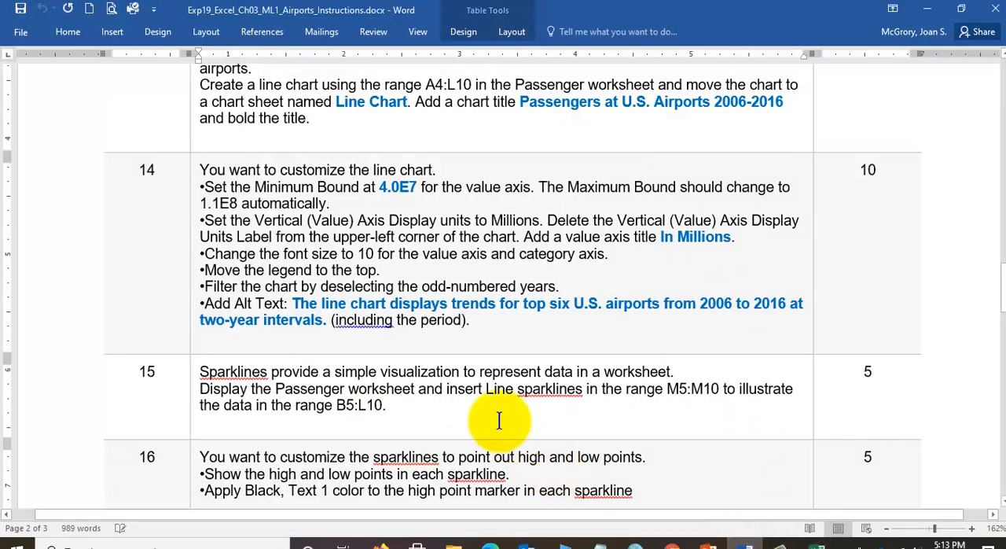
scroll(330, 346, down, 3)
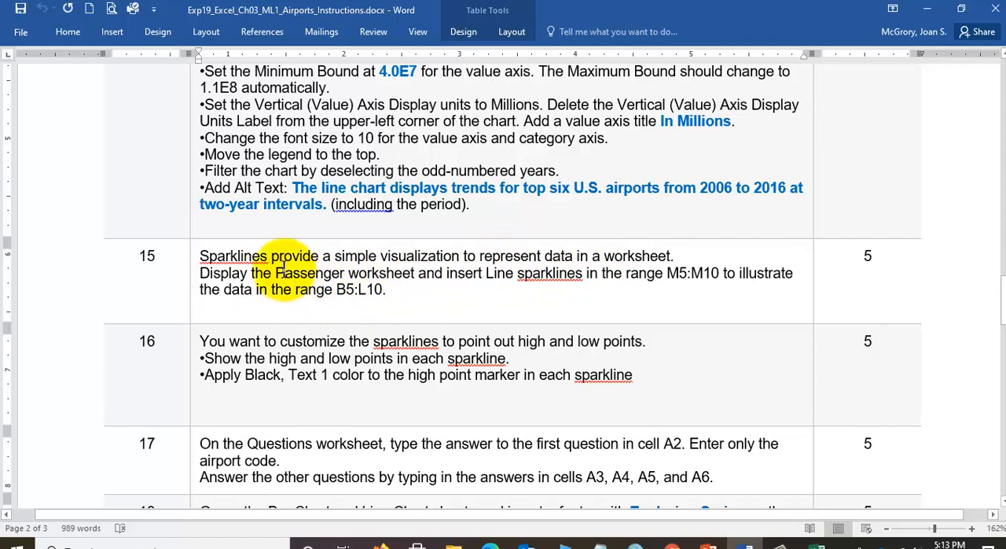
drag(664, 272, 707, 267)
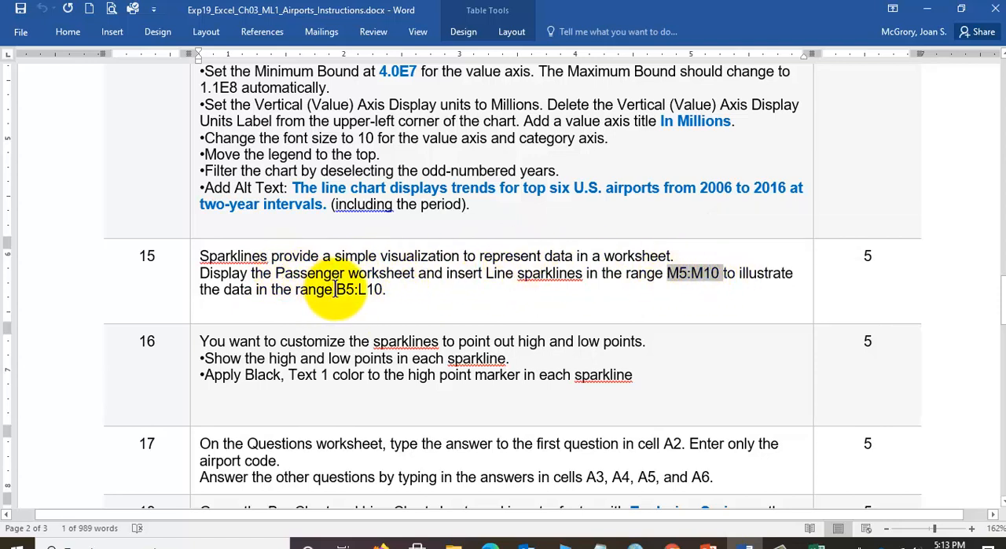
drag(338, 289, 393, 291)
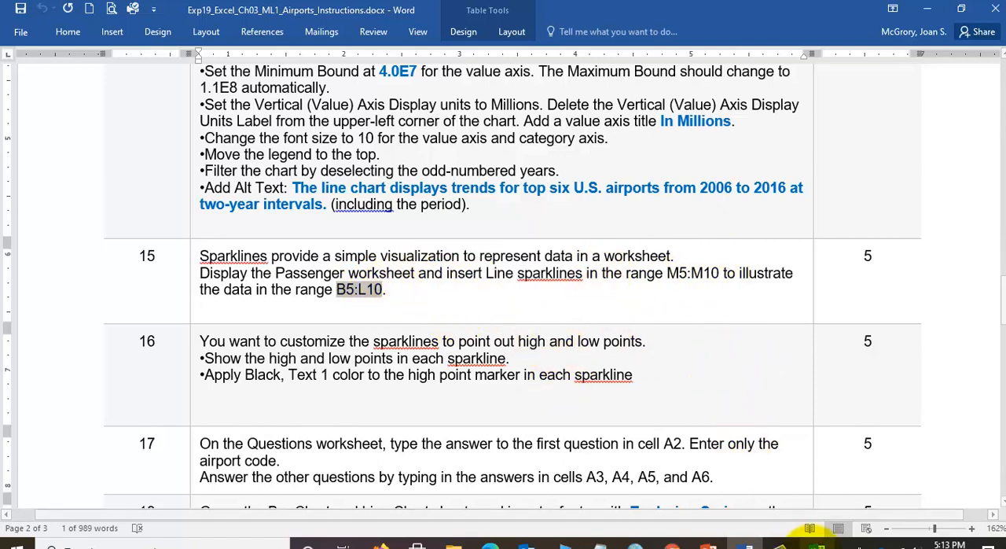
click(817, 544)
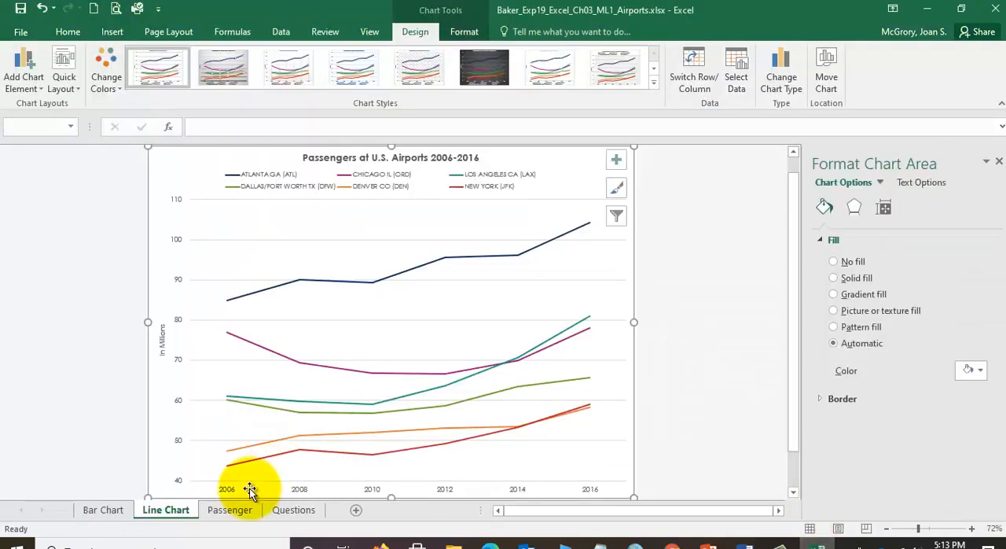
- Display the Passenger worksheet and select the empty Trends cells M5:M10
click(228, 510)
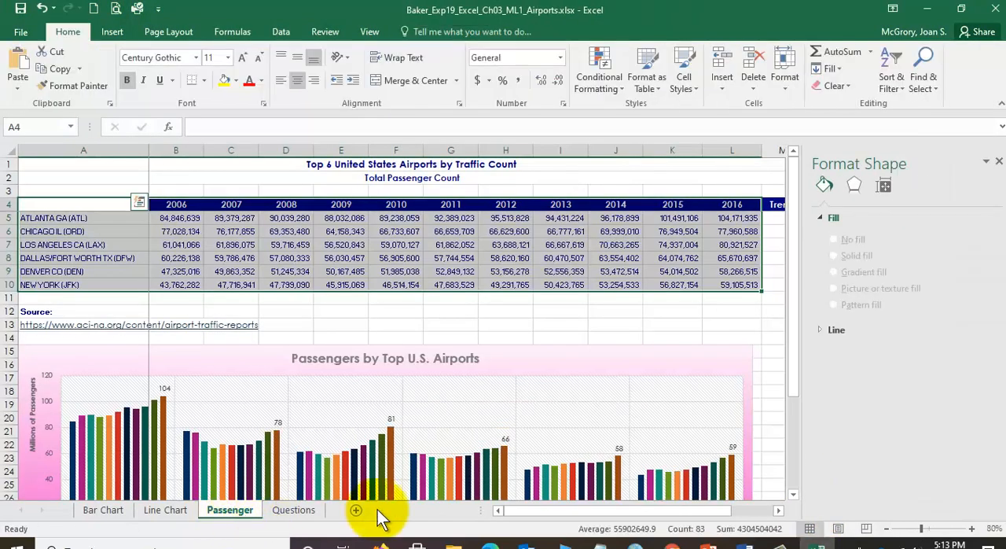
click(778, 510)
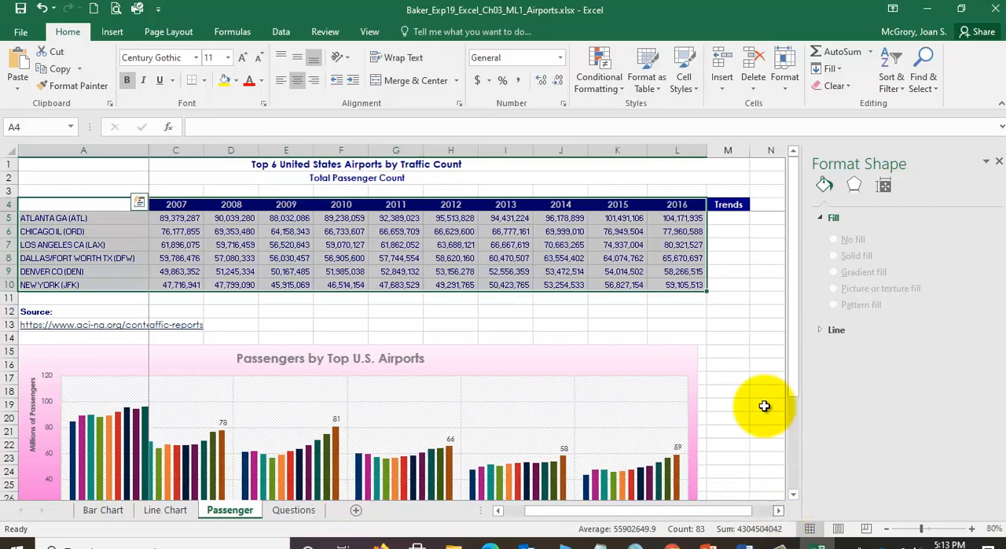
click(726, 229)
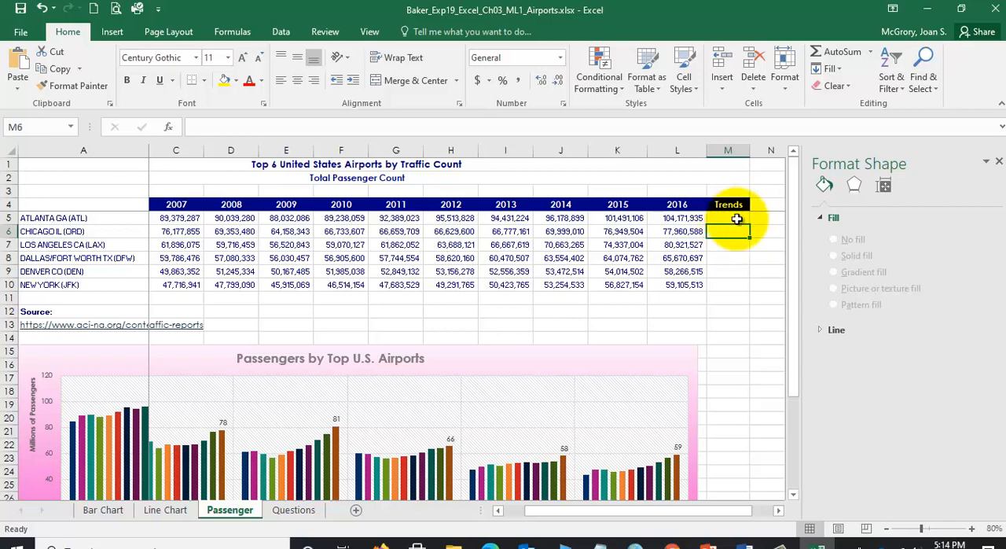
click(733, 219)
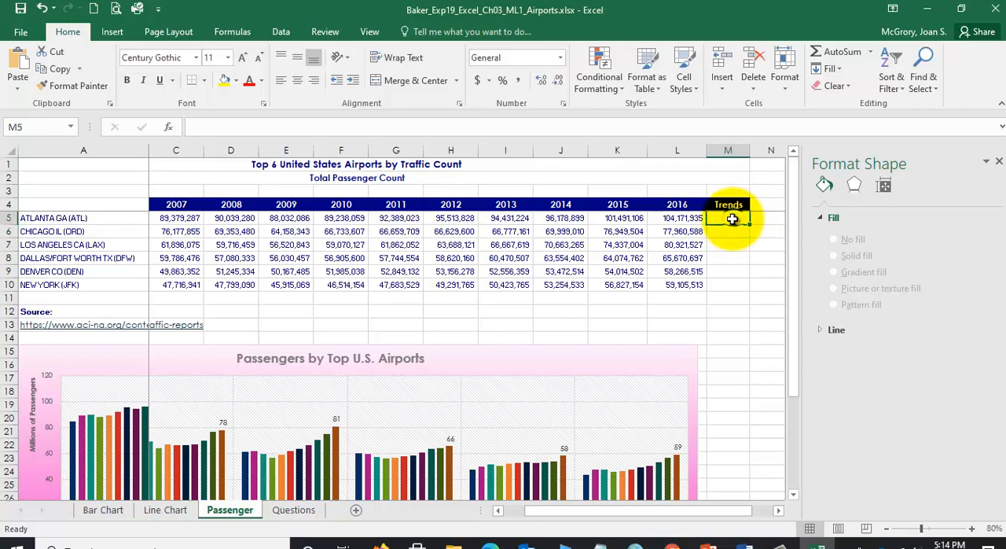
drag(731, 219, 726, 281)
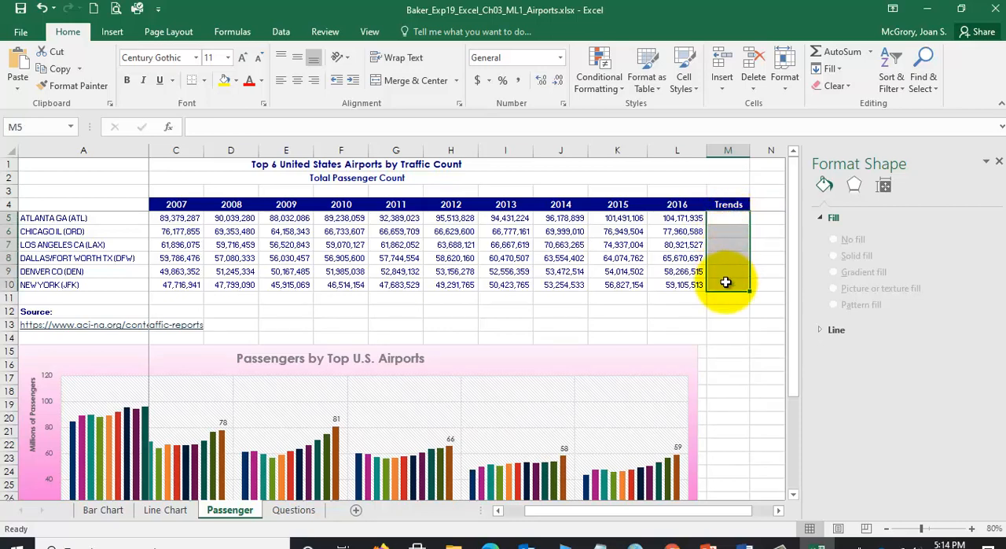
click(726, 217)
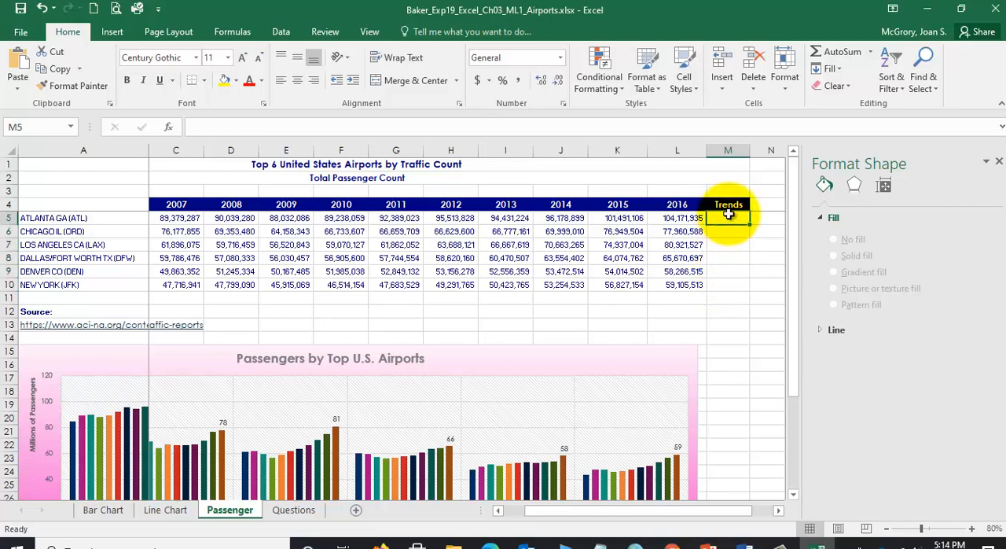
drag(729, 218, 725, 287)
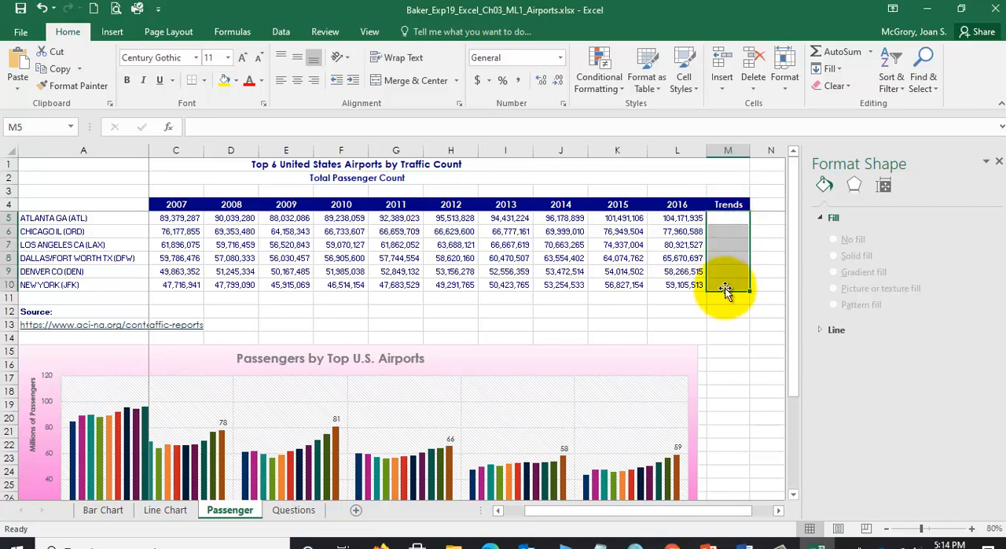
click(738, 217)
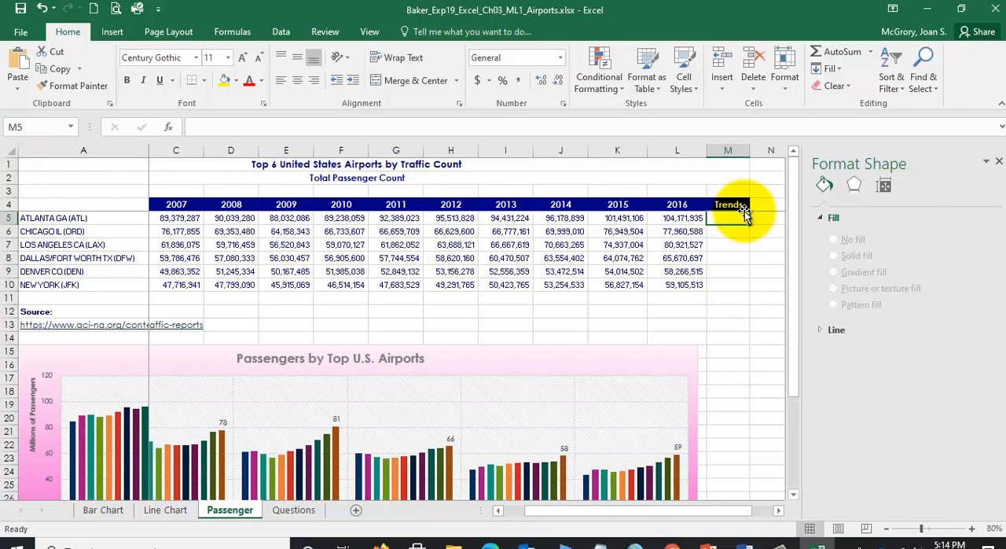
drag(739, 217, 729, 285)
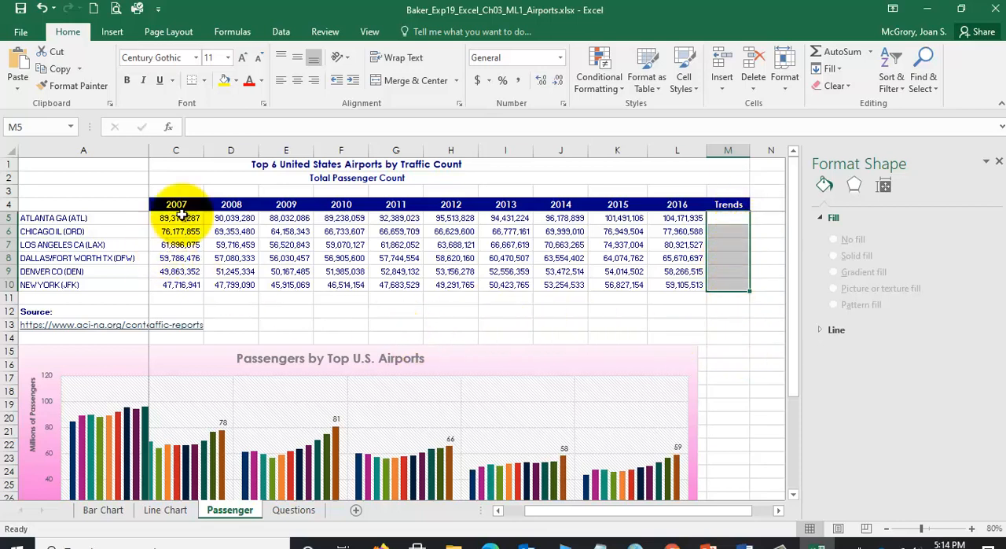
- Insert Line sparklines in M5:M10 using the data range B5:L10, and check them in the Trends column
click(115, 33)
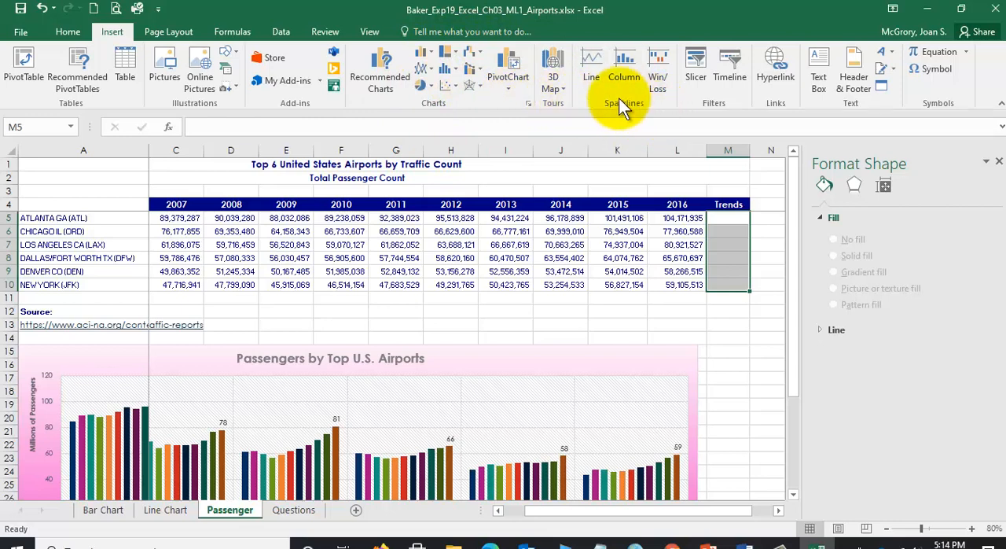
click(593, 63)
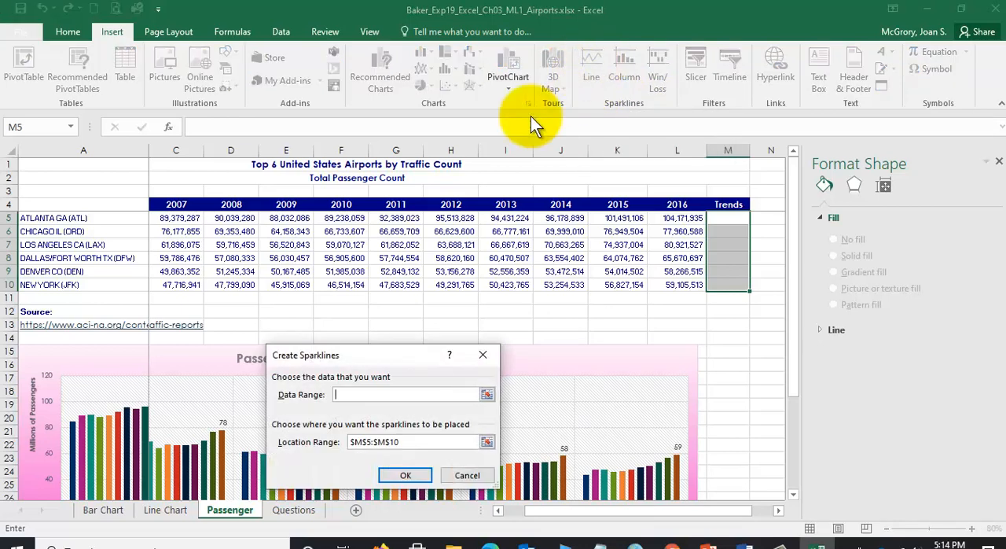
drag(408, 356, 481, 318)
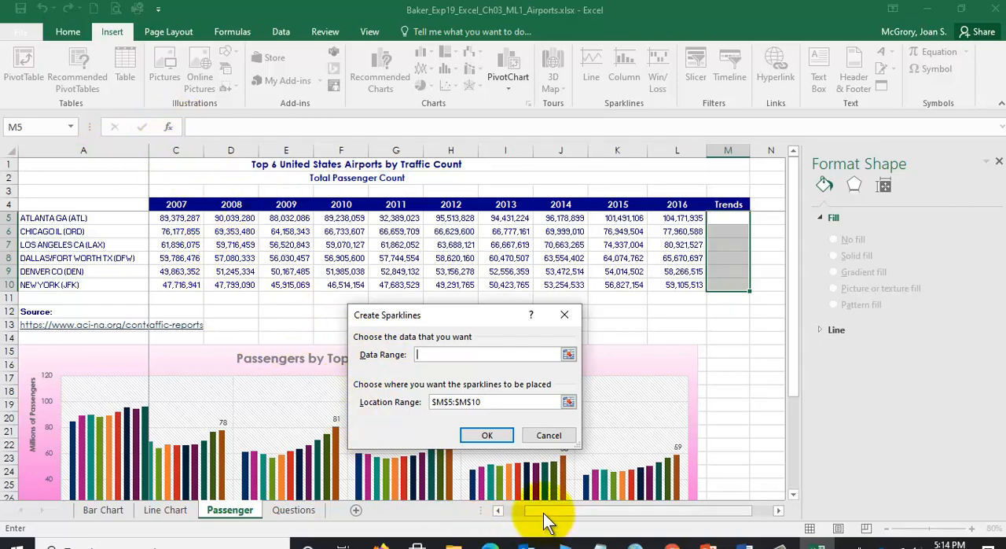
drag(542, 508, 512, 515)
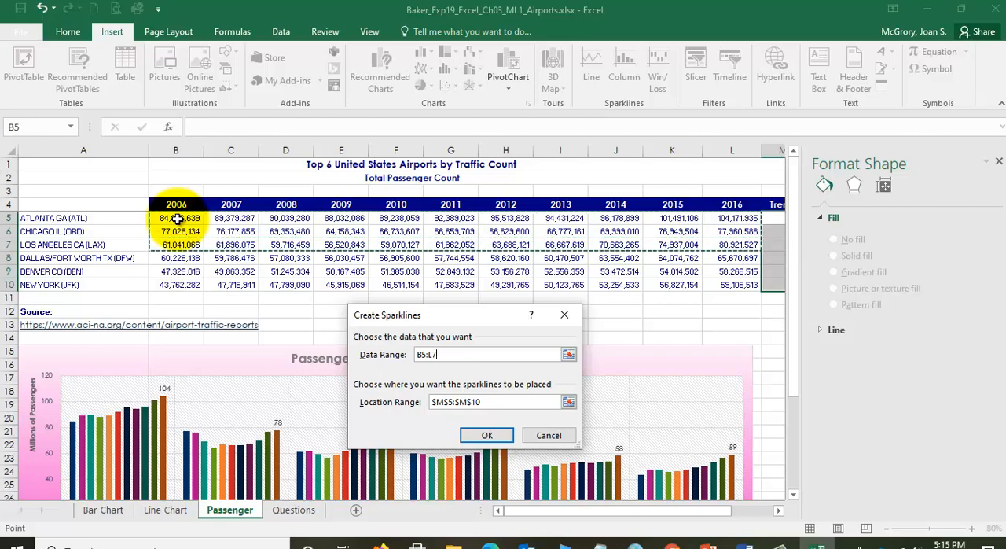
key(shift+Down)
key(shift+Down)
key(shift+Down)
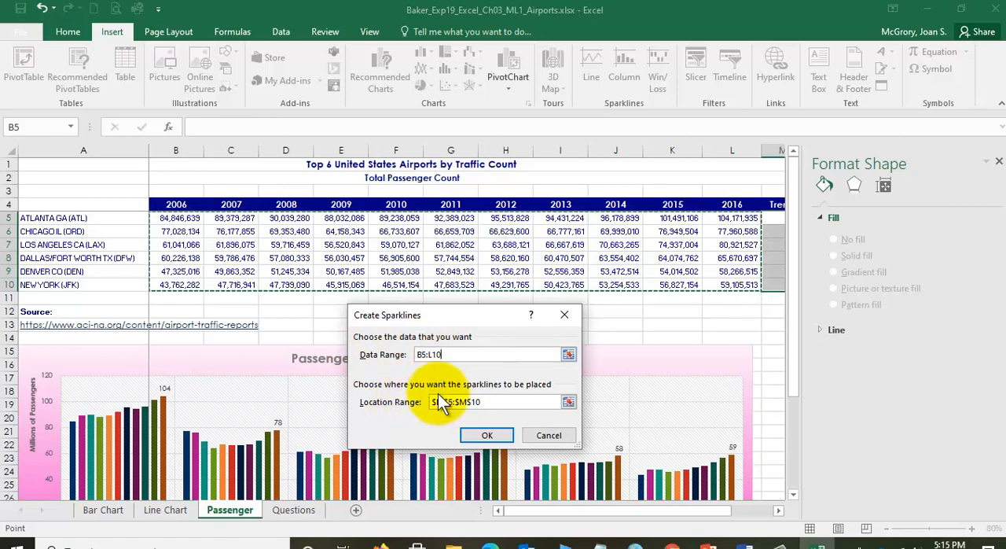
click(494, 435)
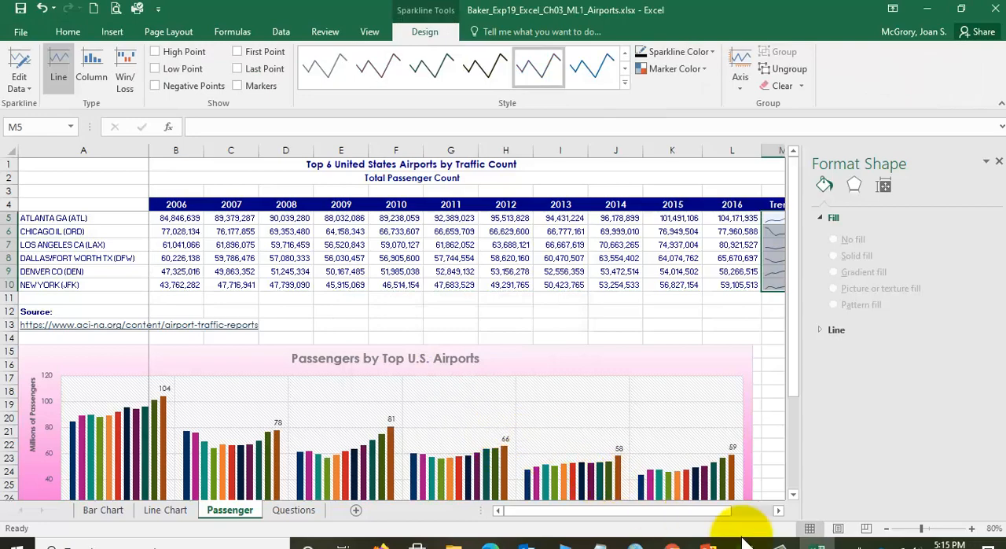
click(778, 510)
click(778, 510)
click(778, 510)
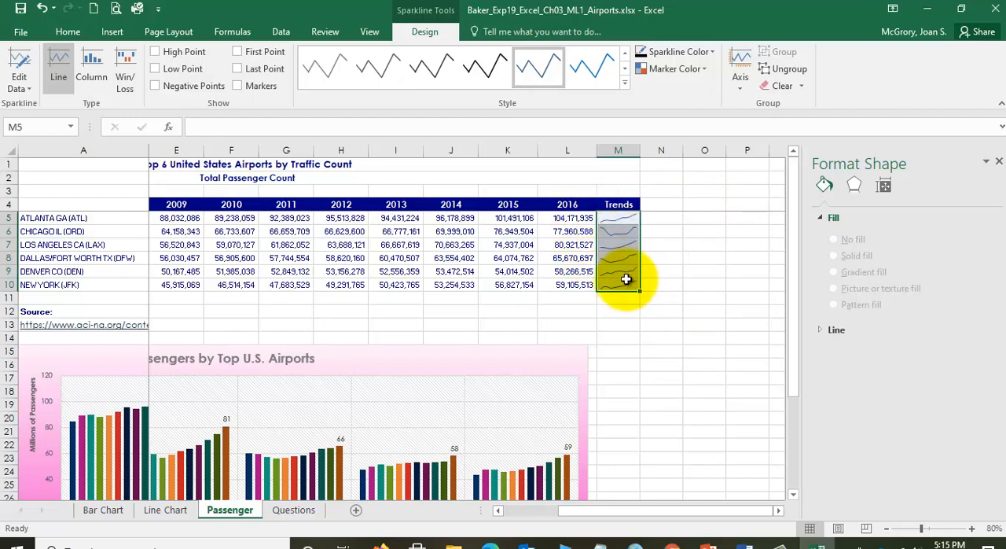
- Read step 16 on customizing the sparklines in the Word instructions and return to Excel
click(747, 541)
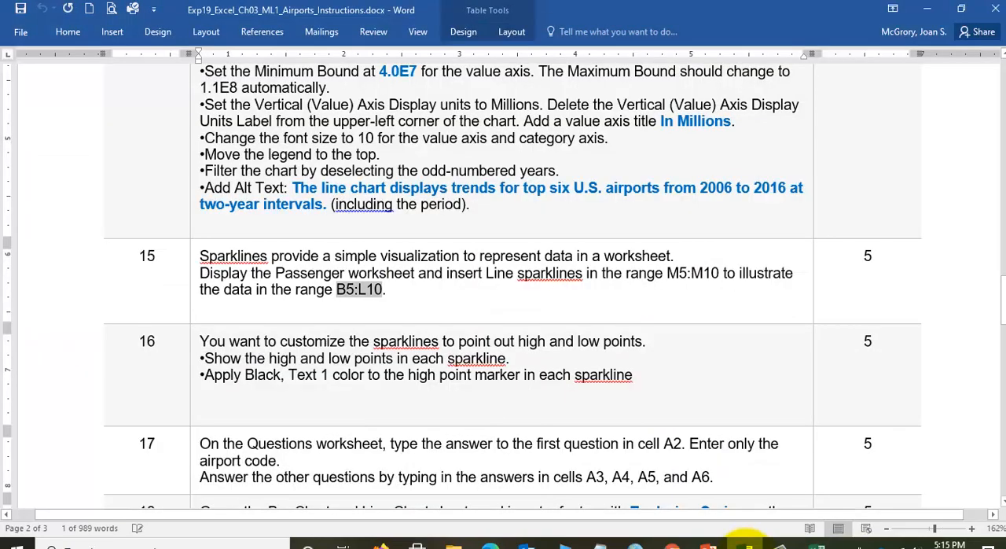
scroll(366, 298, down, 2)
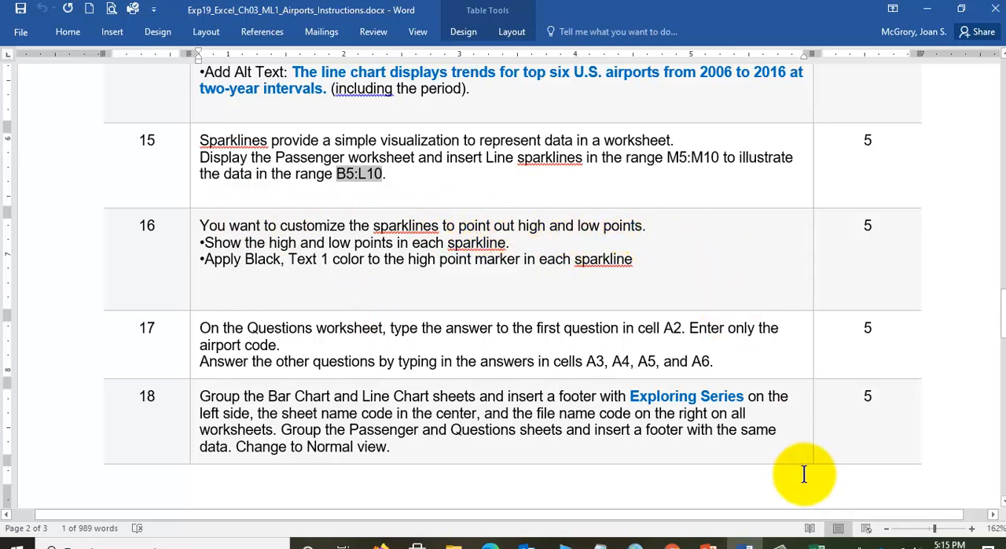
key(alt+Tab)
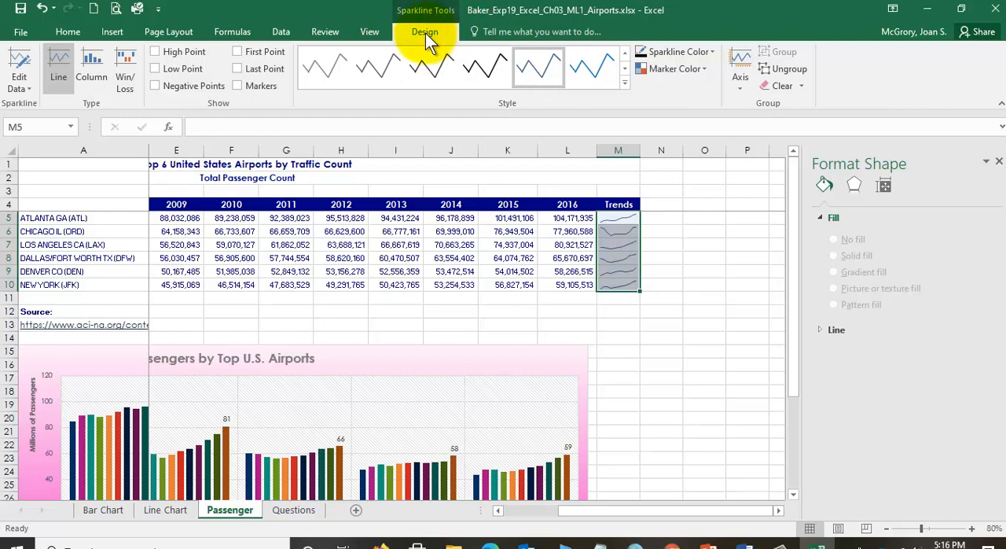
- Show the high point and low point in the M5:M10 sparklines and enlarge the sheet to check the markers
click(155, 70)
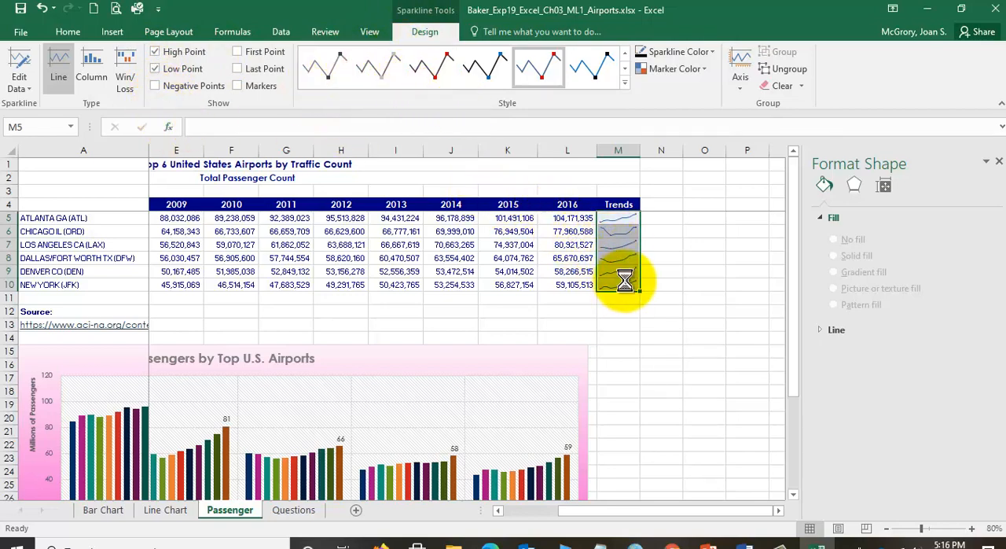
scroll(624, 281, up, 2)
scroll(624, 281, up, 1)
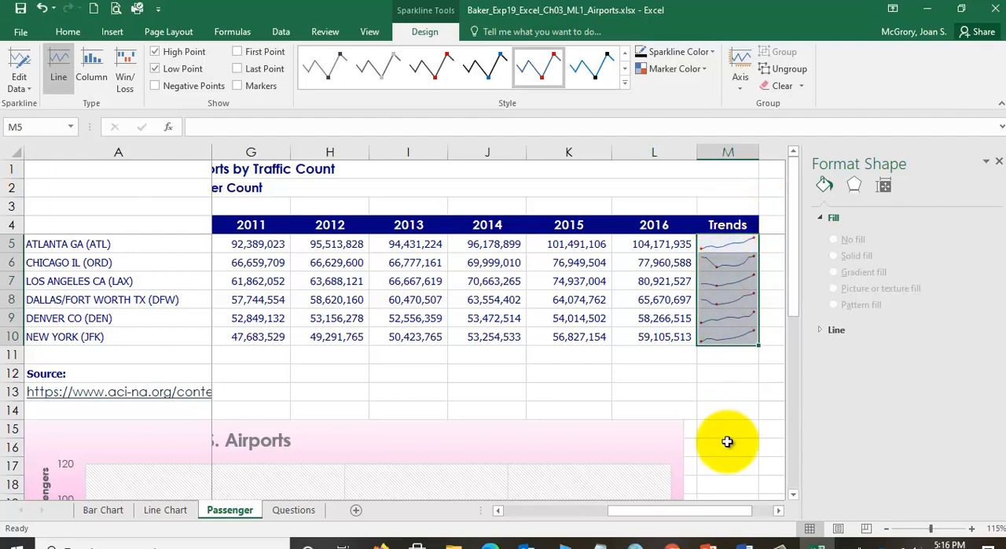
- Check the high point marker color requirement of step 16 in the Word instructions and return to Excel
click(748, 540)
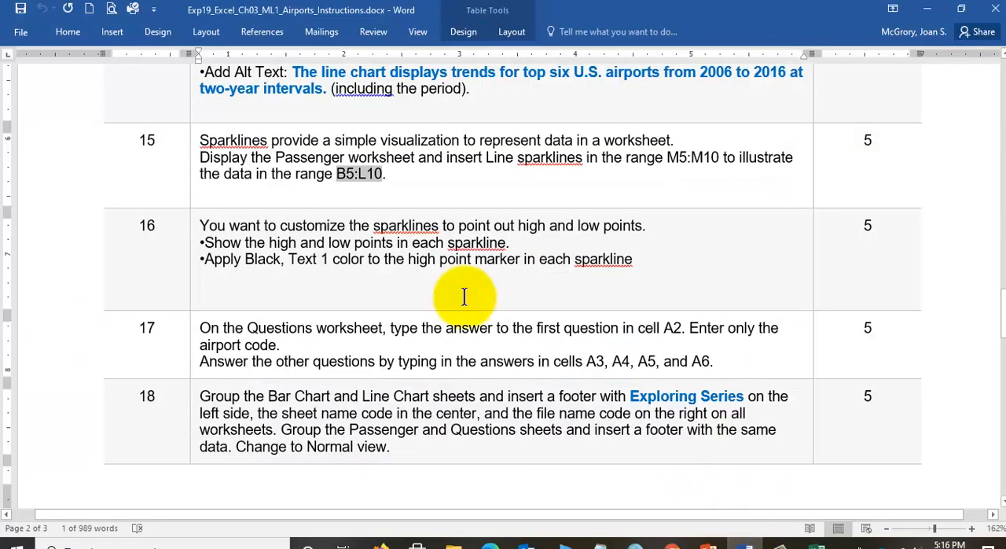
click(407, 260)
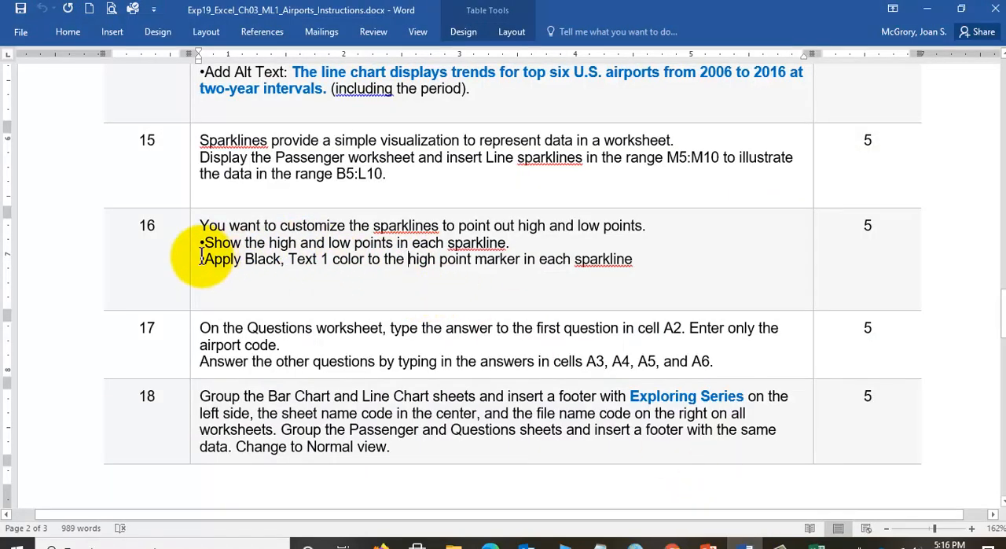
drag(204, 259, 322, 260)
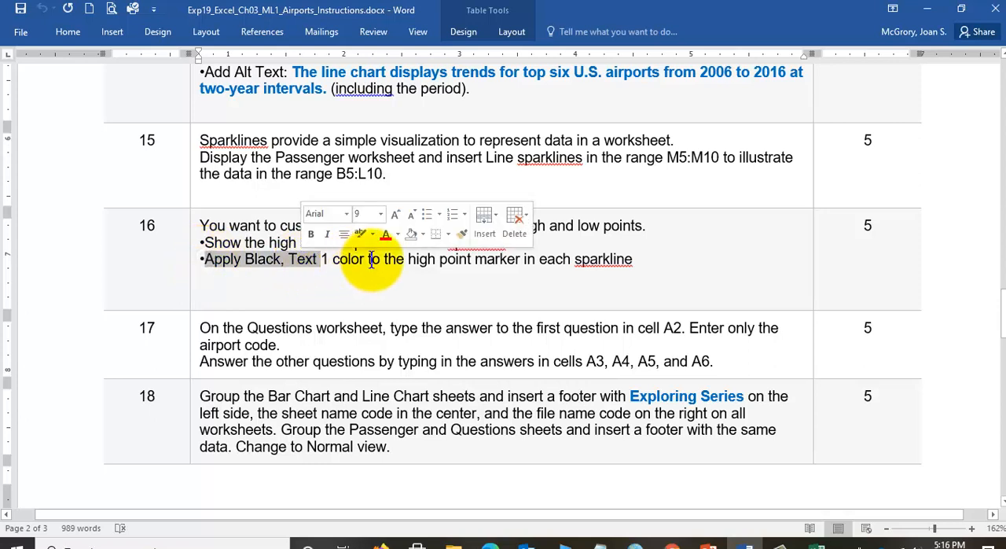
drag(407, 259, 621, 259)
click(584, 271)
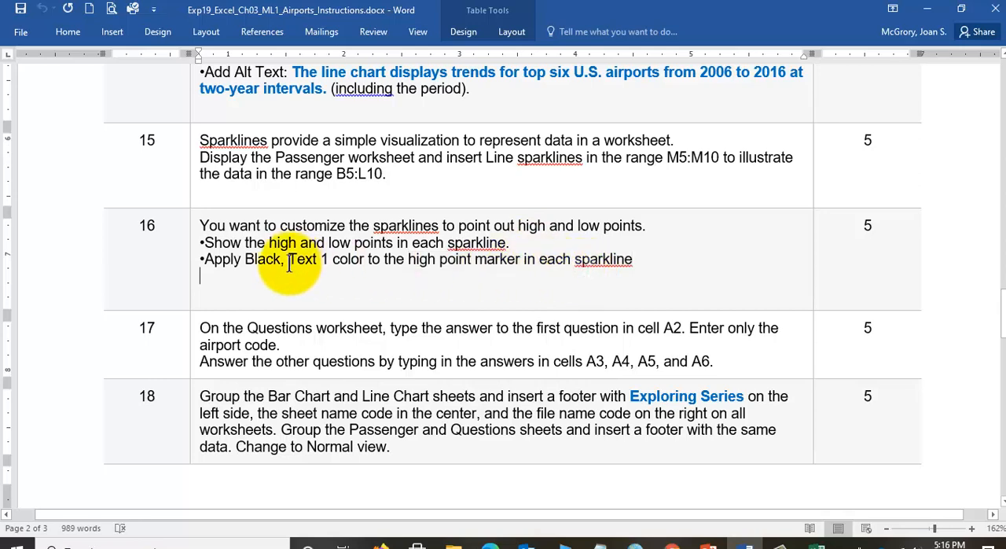
click(468, 258)
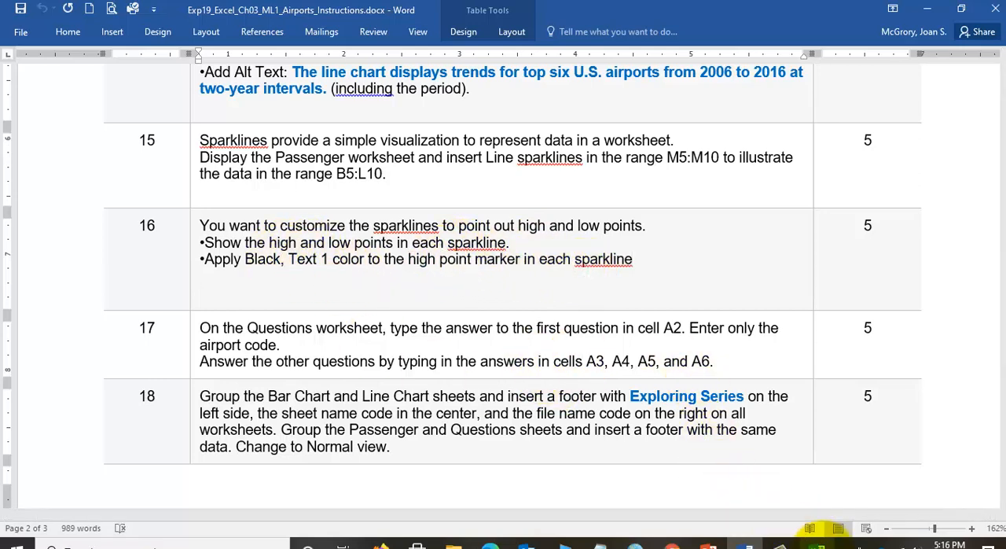
click(816, 542)
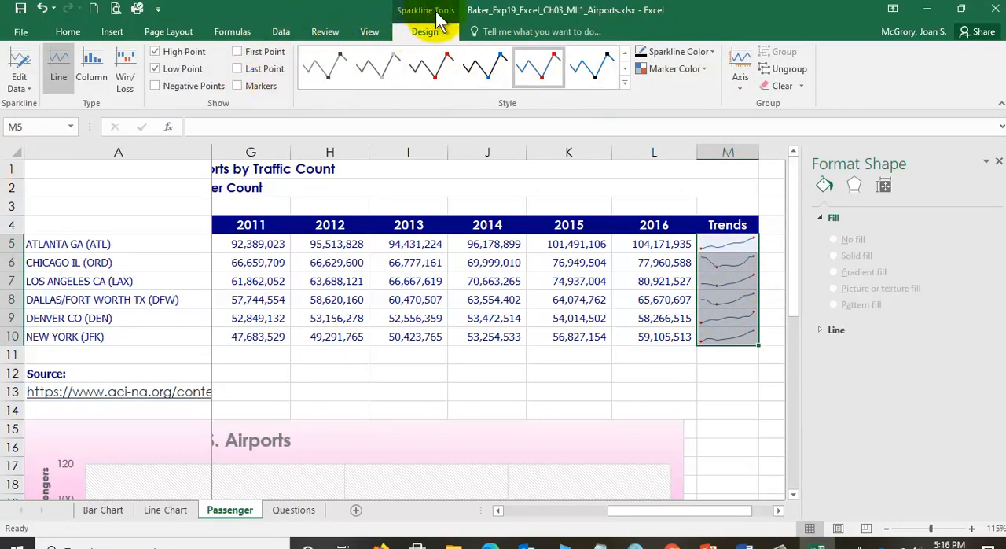
- Set the high point marker color of the M5:M10 sparklines to Black, Text 1
click(698, 69)
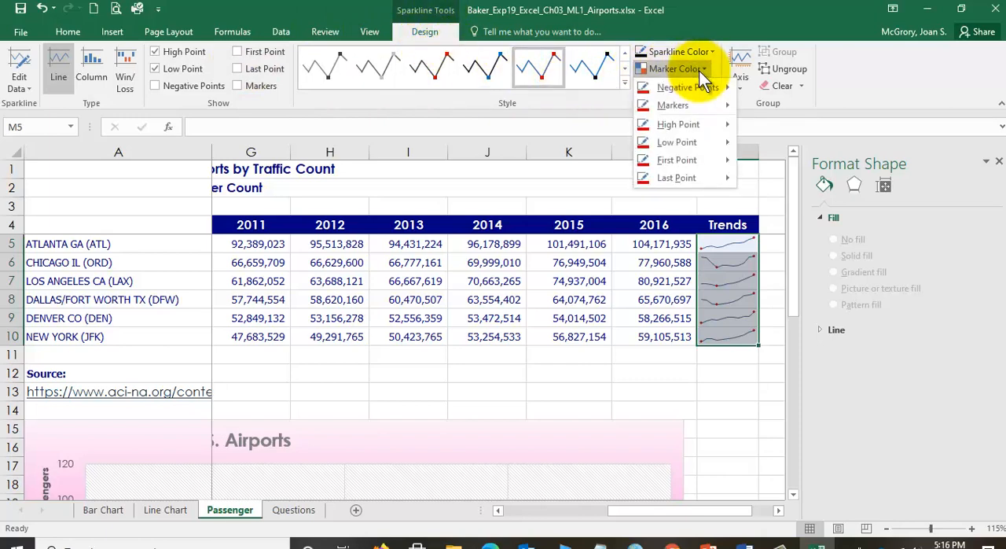
mouse_move(694, 128)
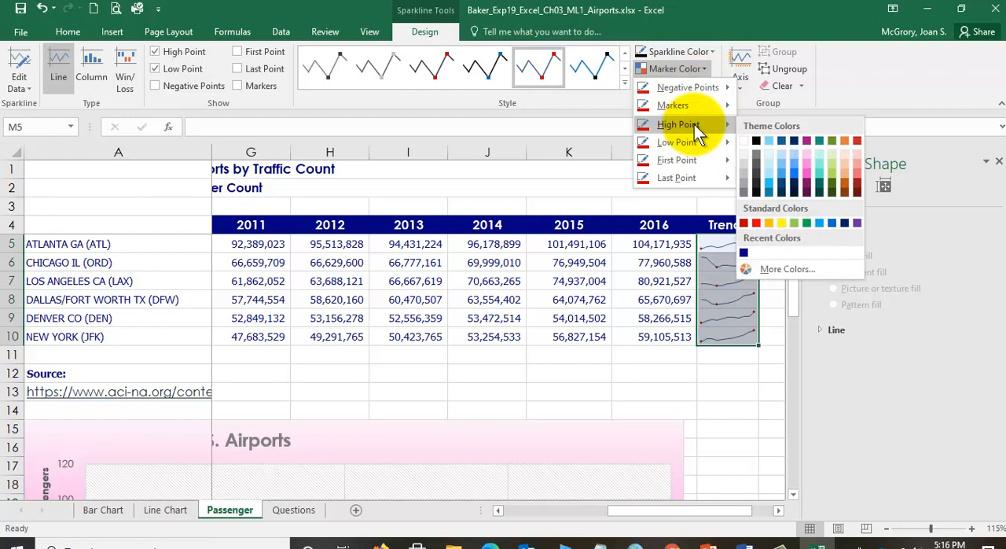
click(757, 142)
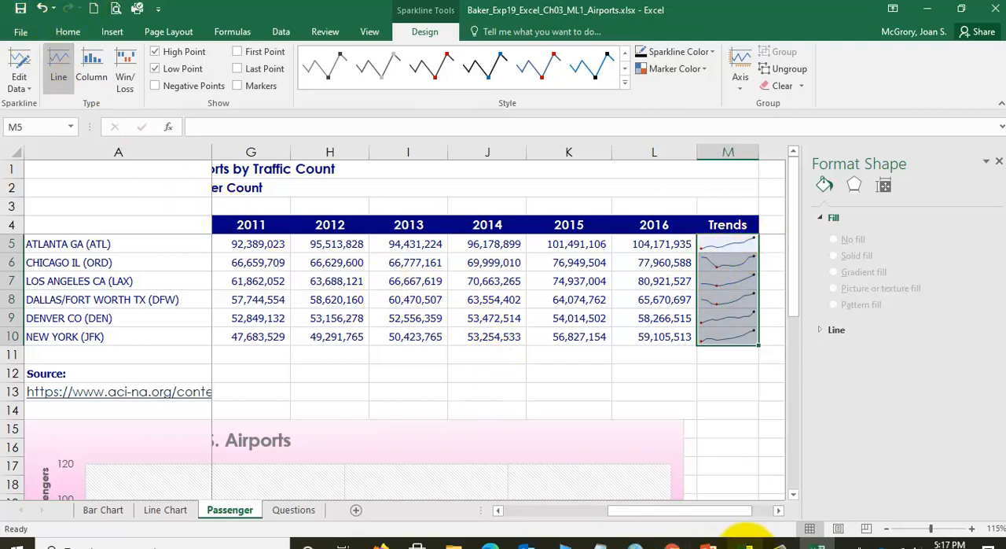
- Read step 17 in the Word instructions about answering the Questions worksheet in cells A2 to A6, and return to Excel
click(747, 541)
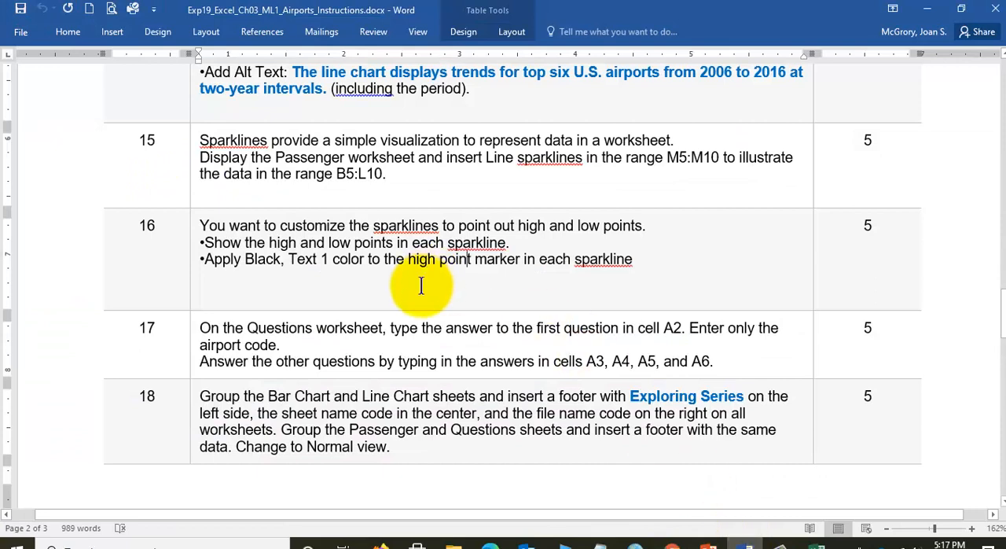
scroll(420, 285, down, 3)
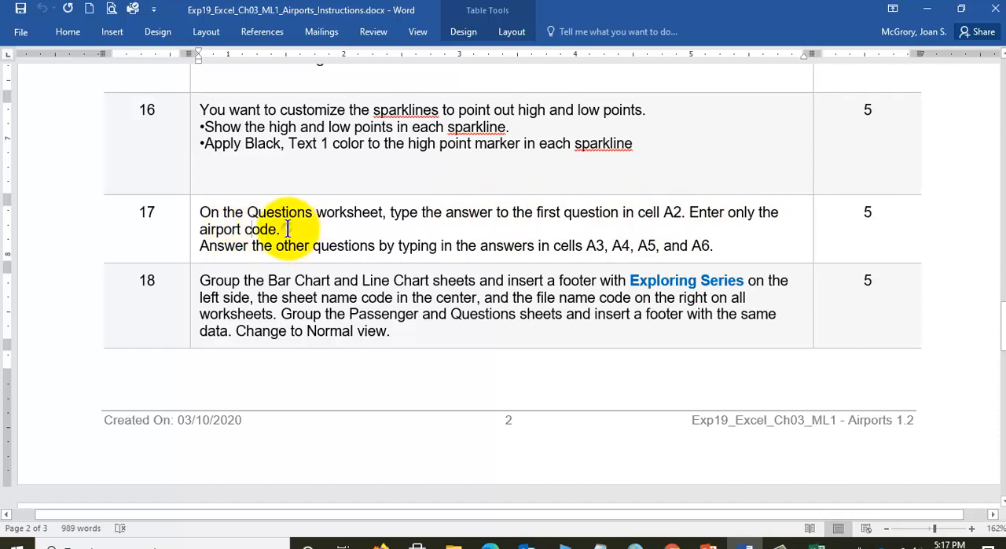
drag(199, 246, 589, 246)
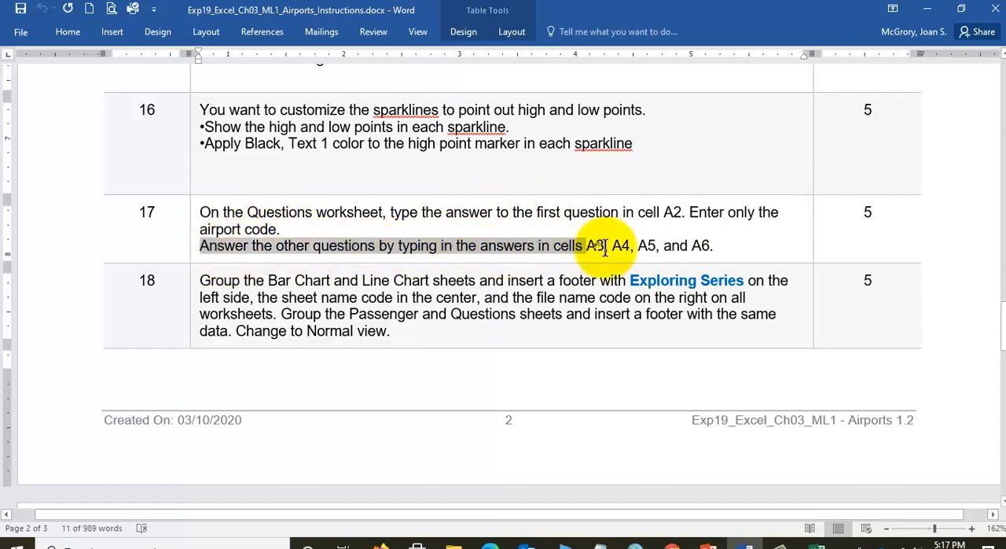
click(603, 246)
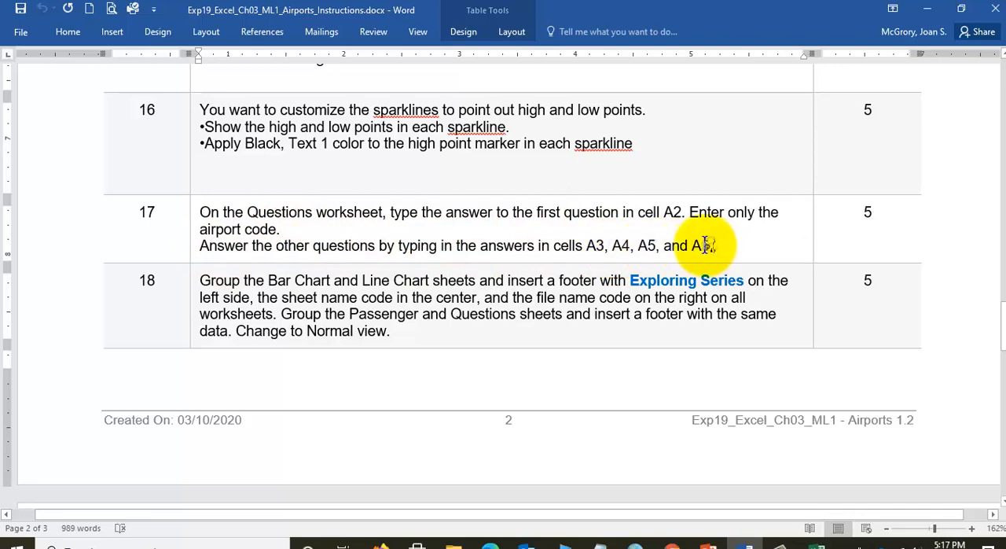
click(817, 542)
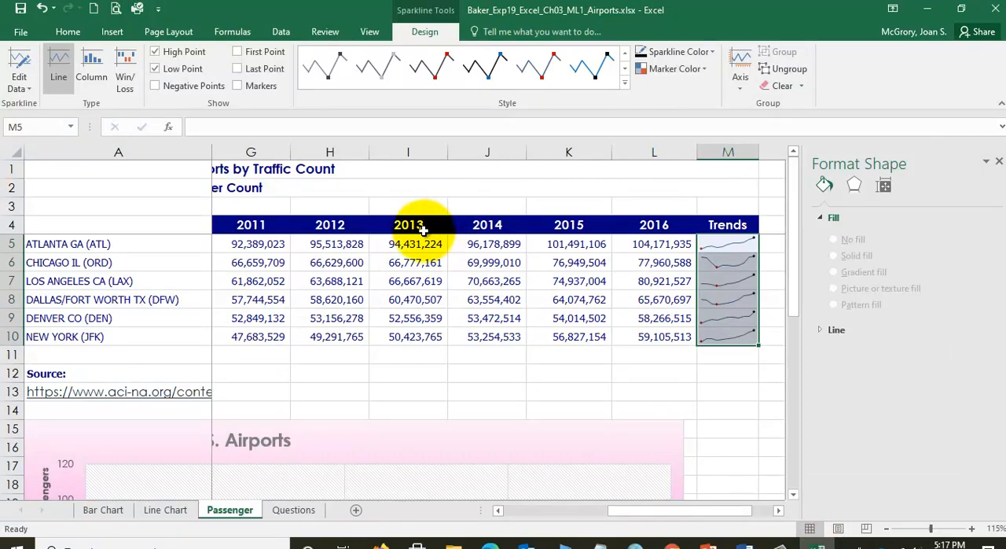
- Read the questions on the Questions sheet and examine the Passenger sheet's column chart from 2006 onward, closing the Format Shape pane
click(289, 512)
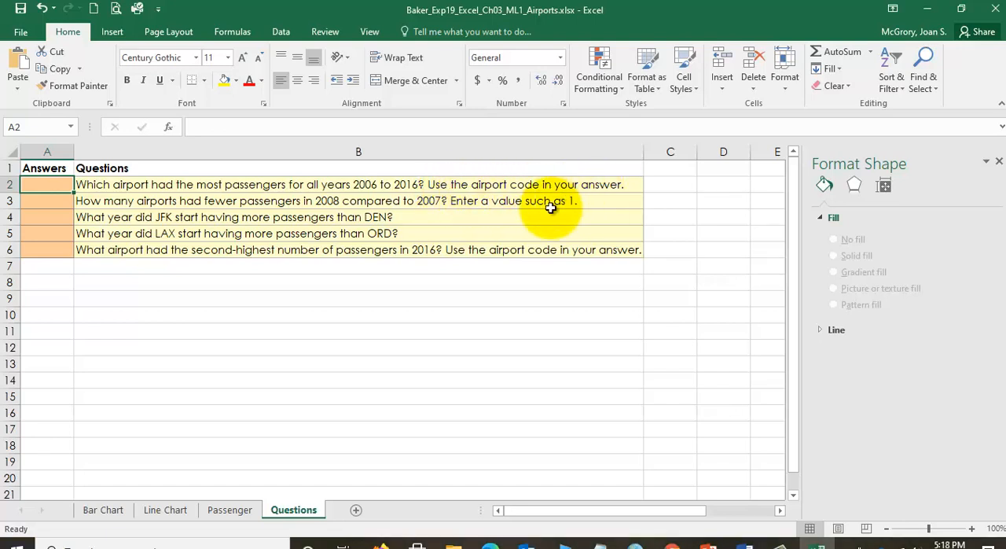
click(219, 517)
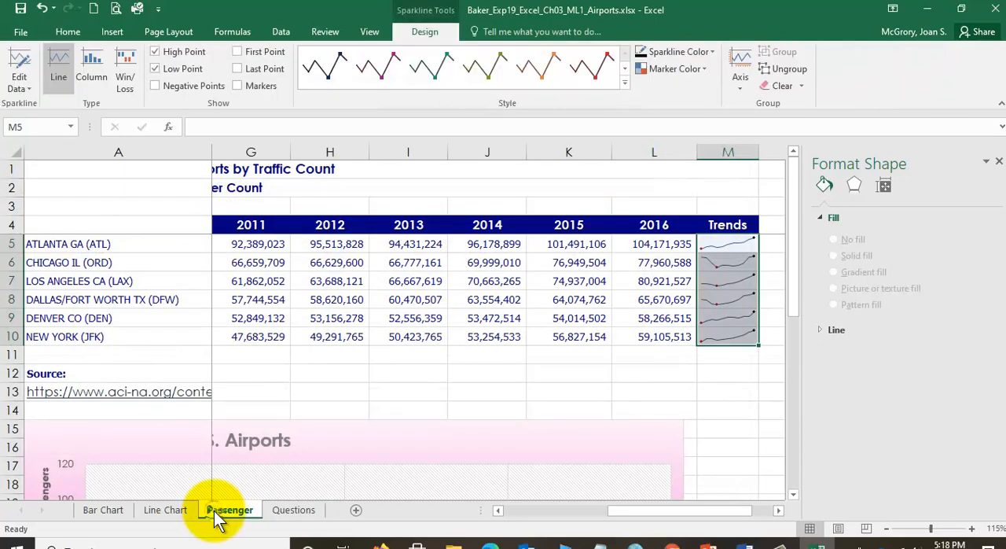
scroll(448, 342, down, 5)
scroll(454, 345, up, 1)
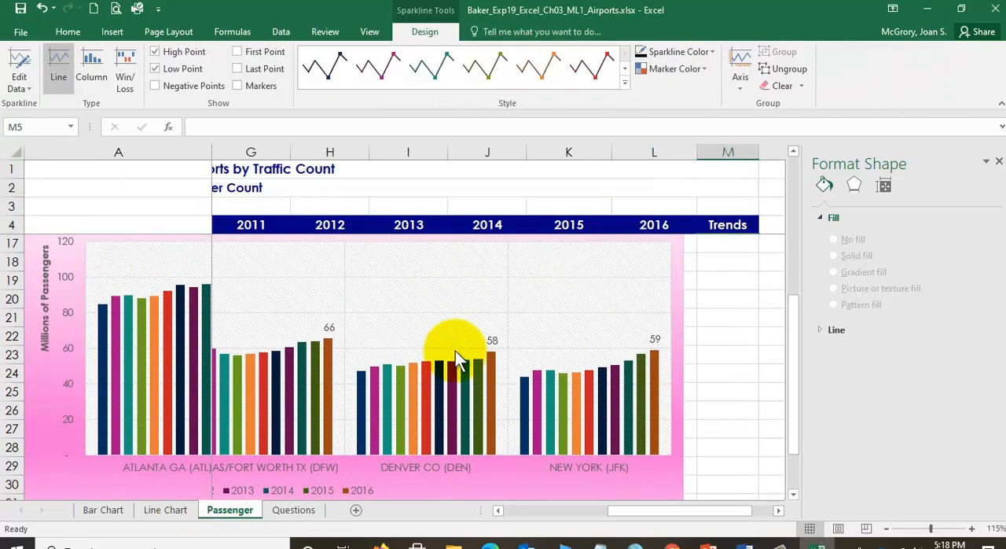
drag(605, 513, 551, 513)
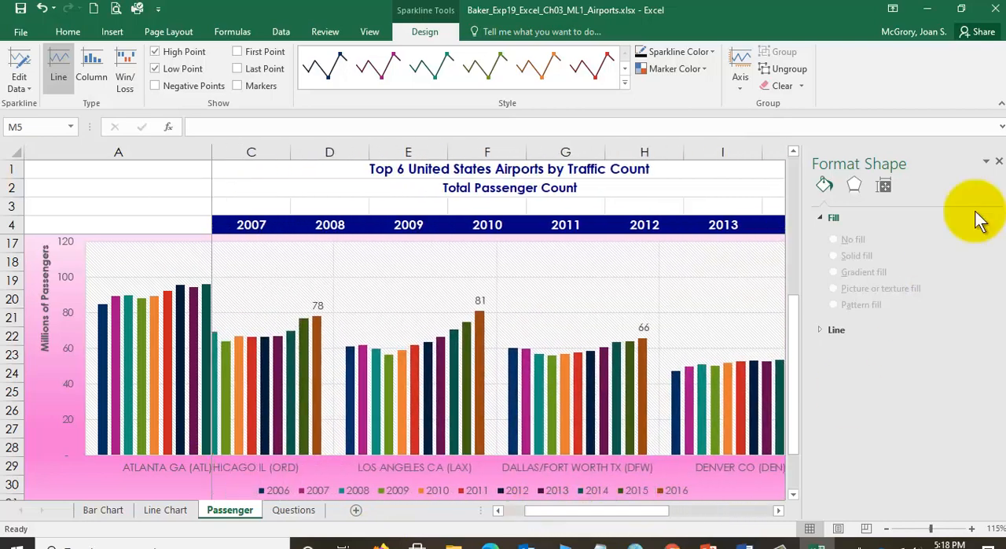
click(998, 163)
drag(781, 513, 738, 513)
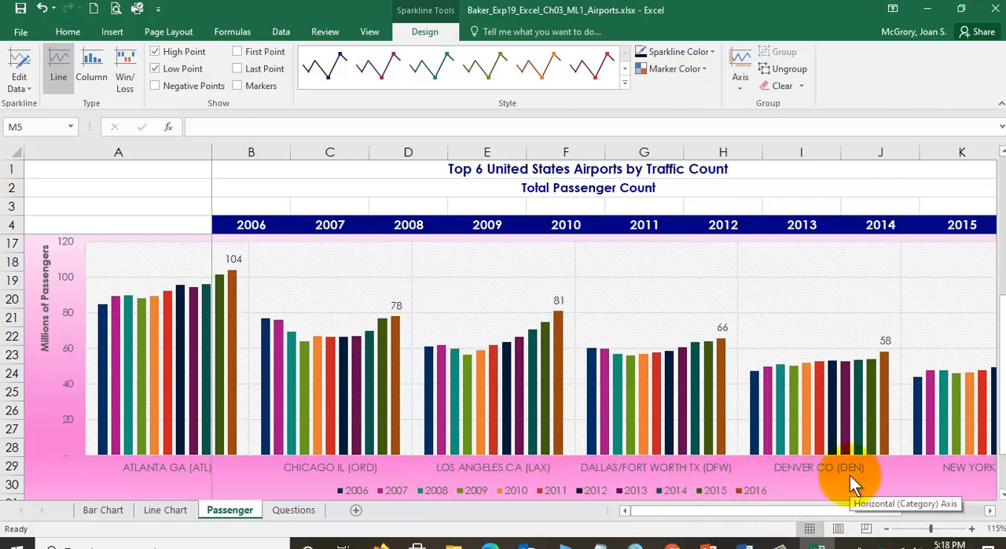
drag(729, 512, 686, 513)
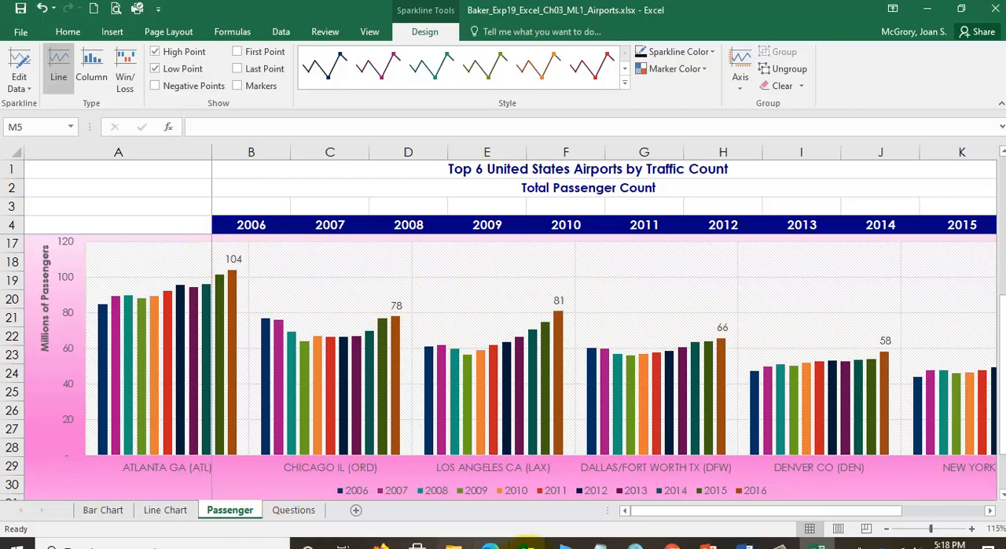
- Review the five questions with cell A3 selected and check the Bar Chart, Line Chart and Passenger sheets as sources for the answers
click(294, 509)
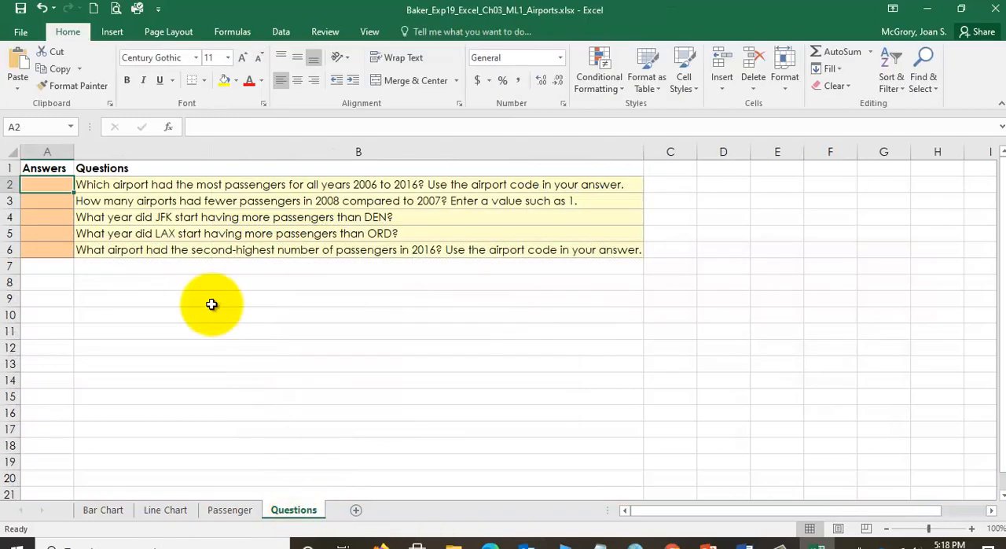
click(49, 201)
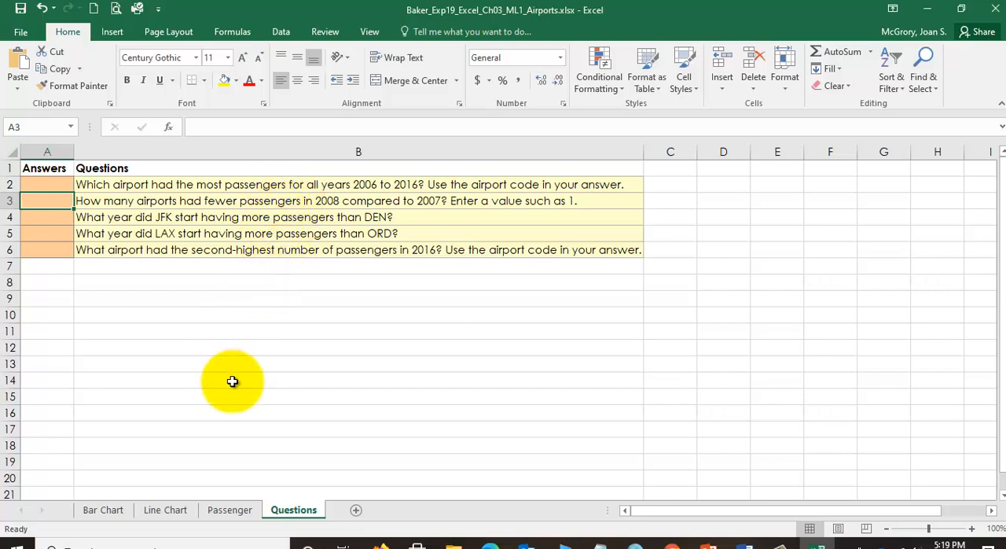
click(103, 509)
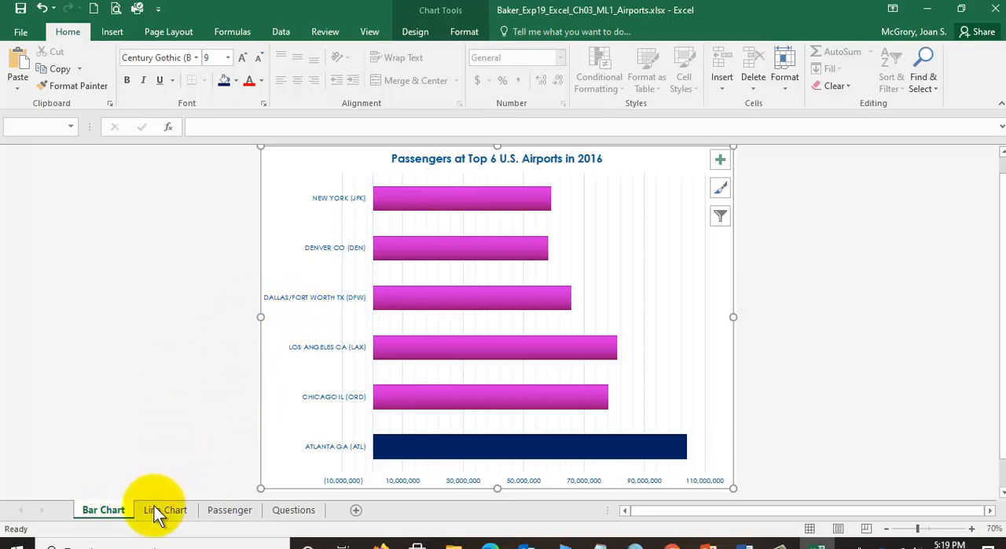
click(163, 510)
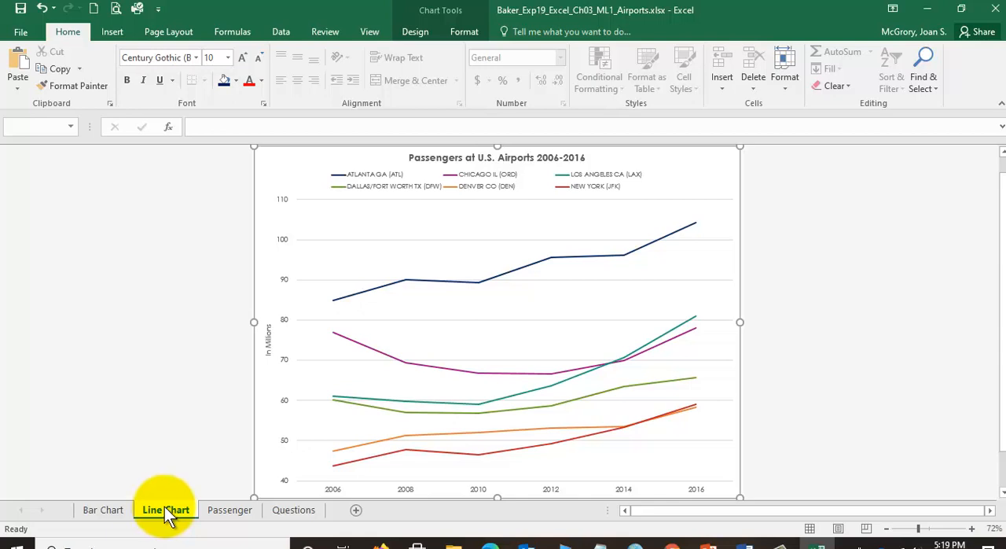
click(295, 509)
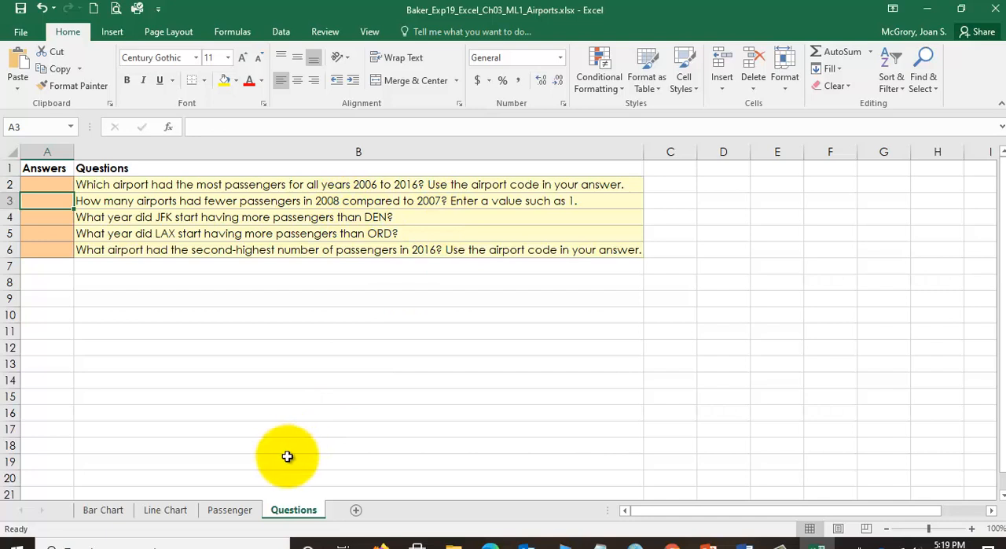
click(162, 512)
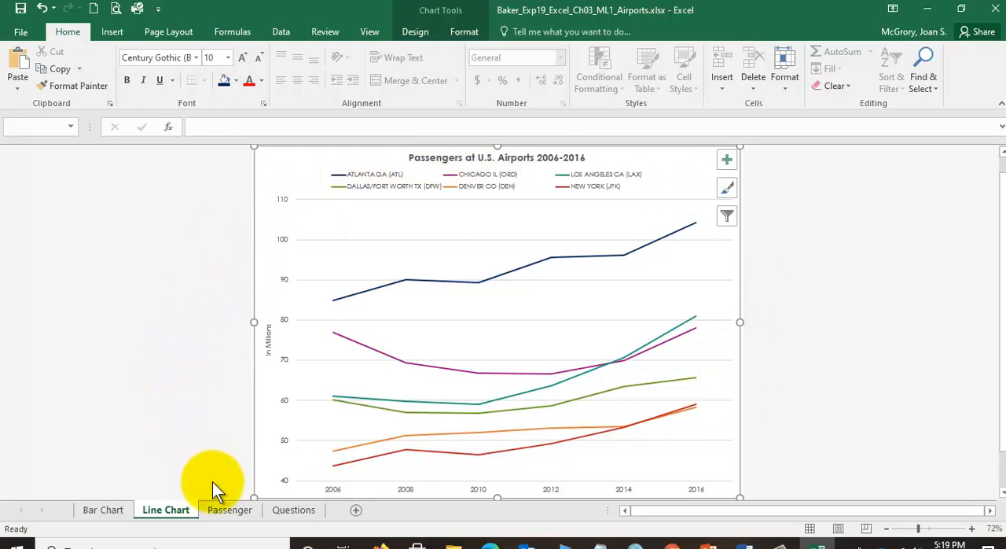
click(233, 509)
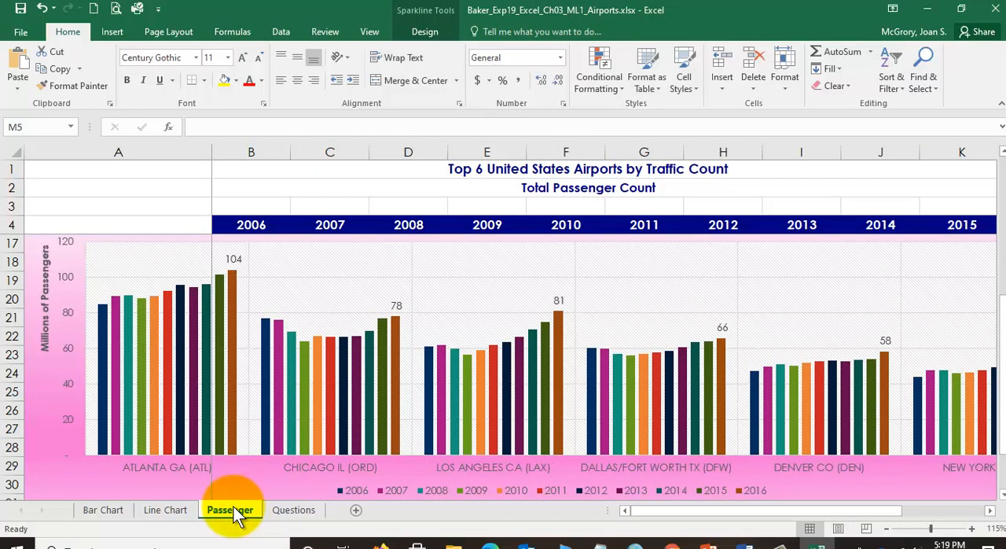
click(291, 511)
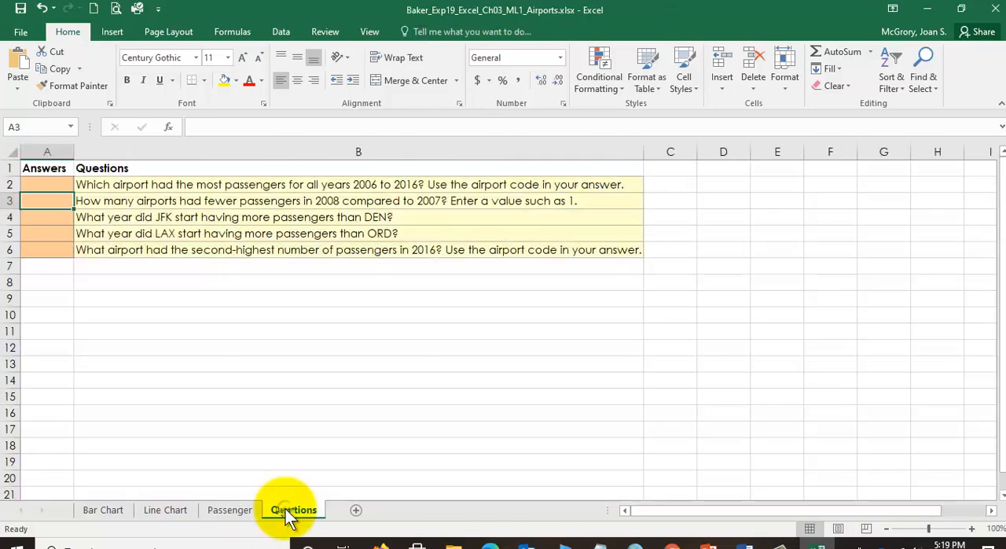
- Compare the bar chart and line chart once more with the questions about JFK, DEN, LAX and ORD on the Questions sheet
click(108, 510)
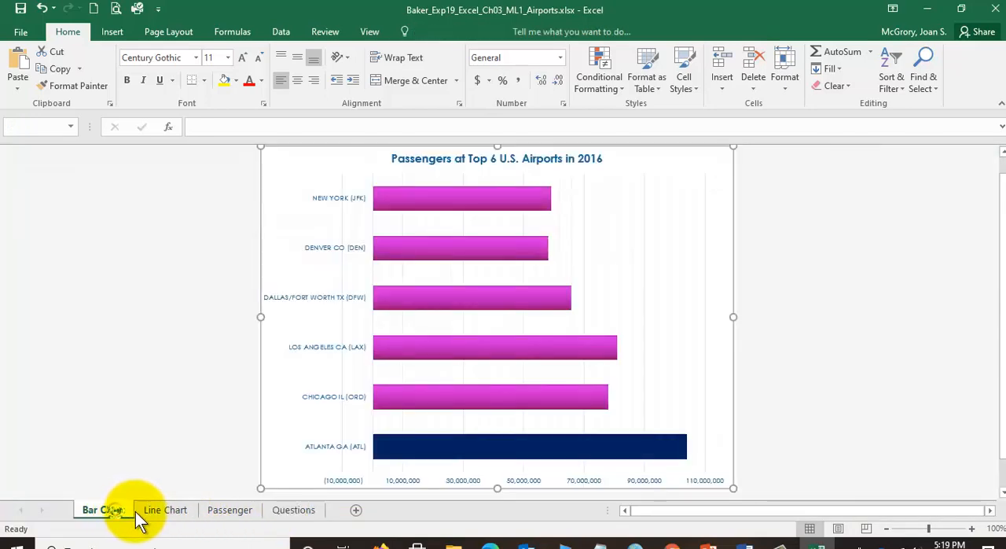
click(163, 515)
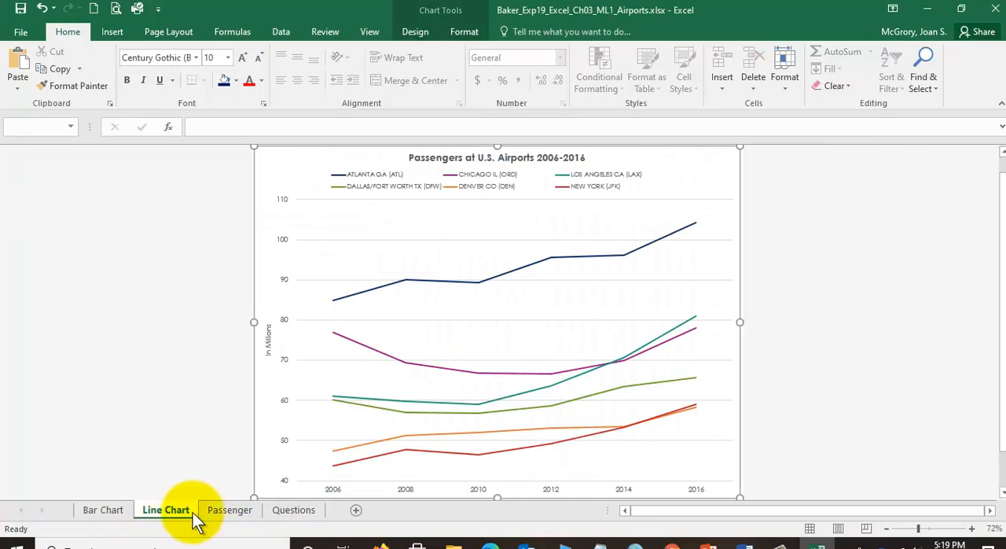
click(230, 513)
click(294, 510)
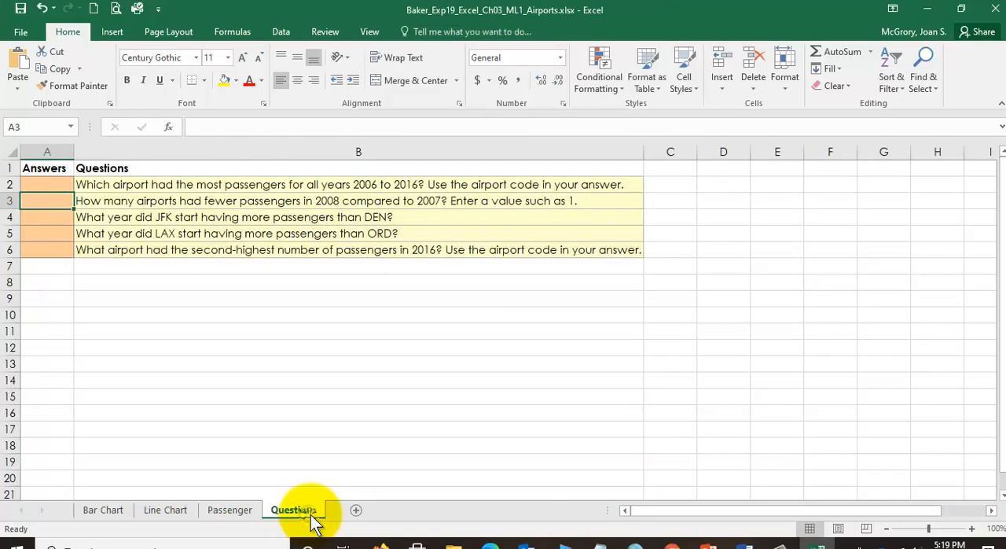
click(163, 511)
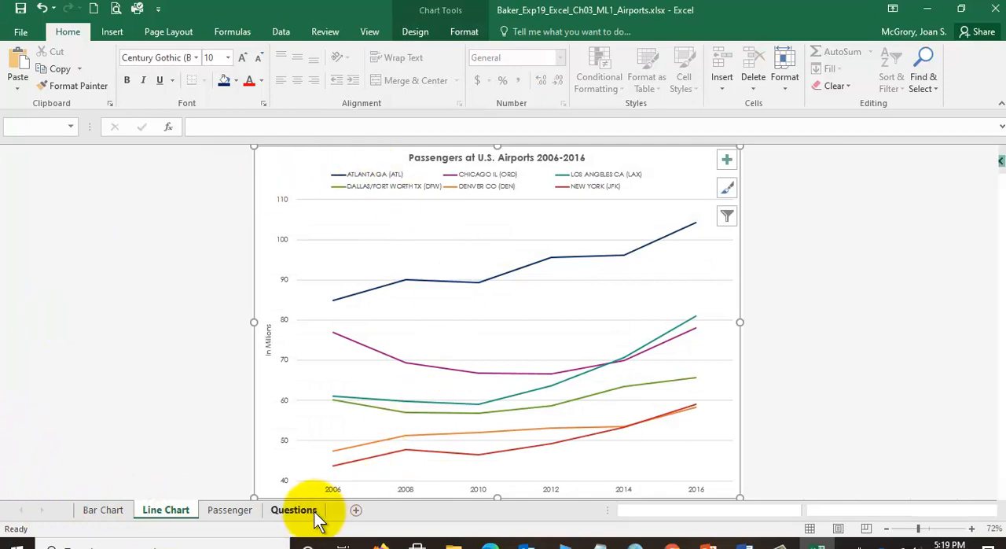
click(311, 511)
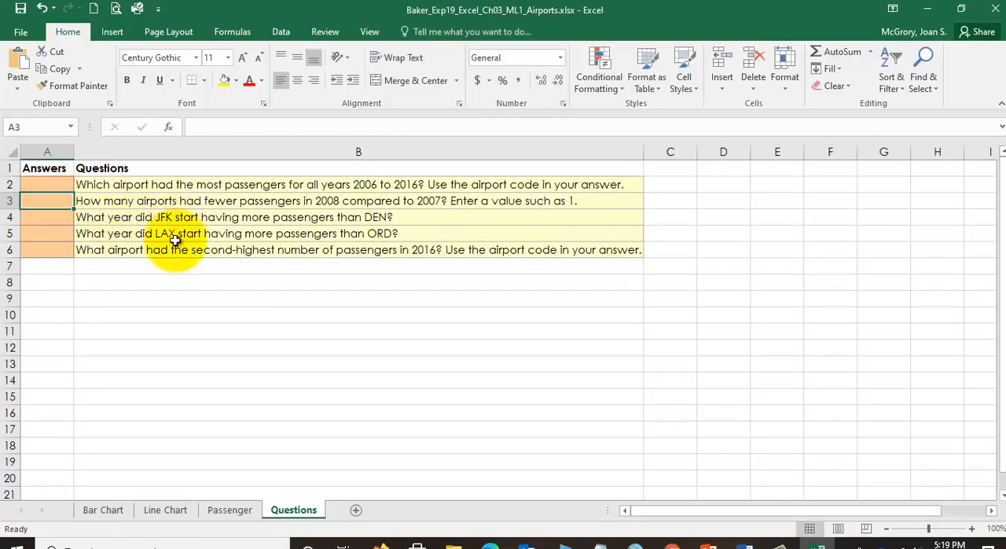
- Examine the airport codes in the labels and legends of the bar, line and column charts, and return to the Questions sheet
click(110, 511)
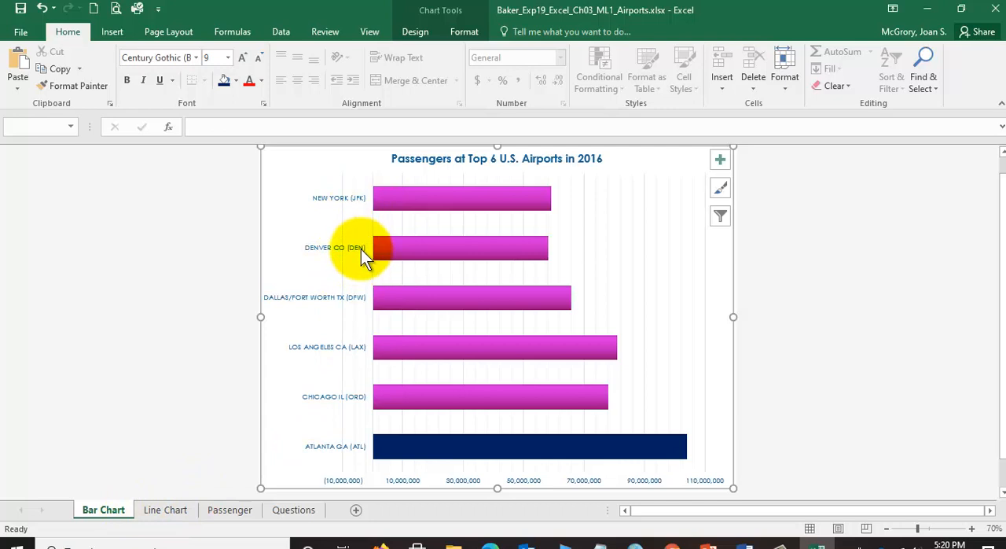
click(163, 511)
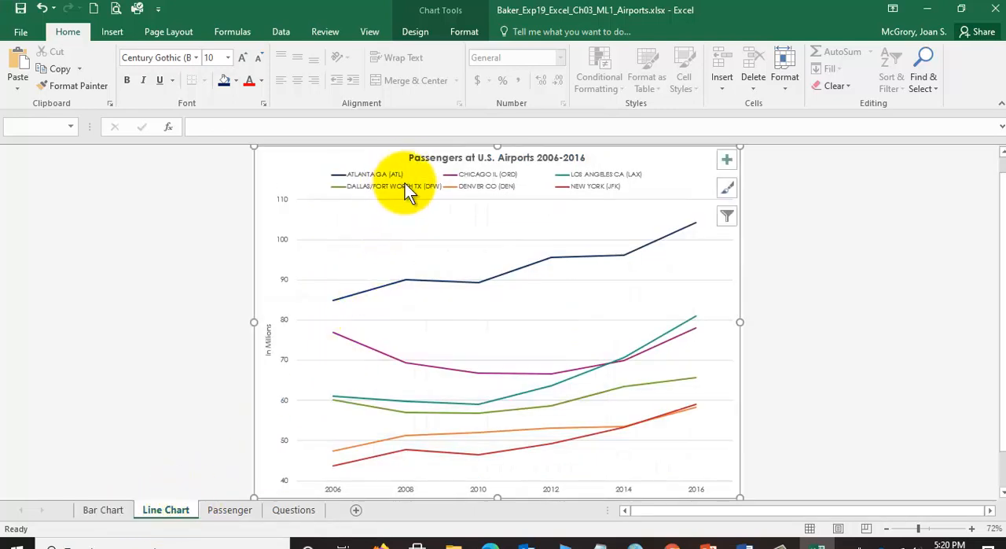
click(224, 509)
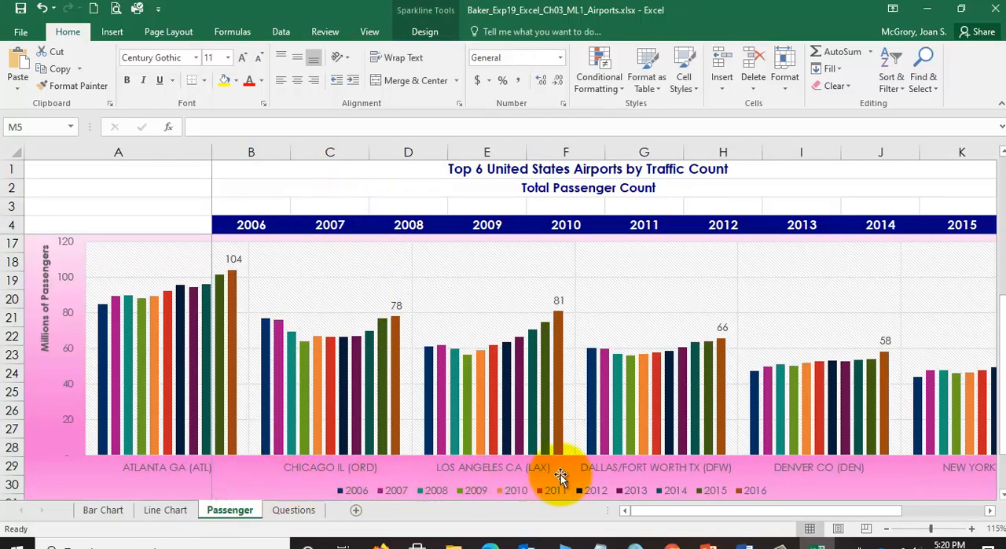
click(288, 511)
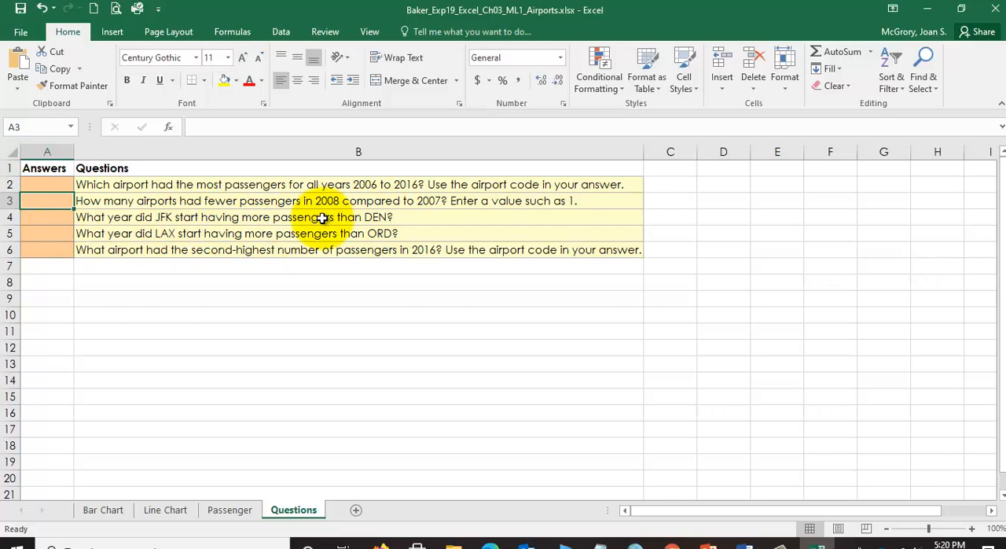
click(171, 511)
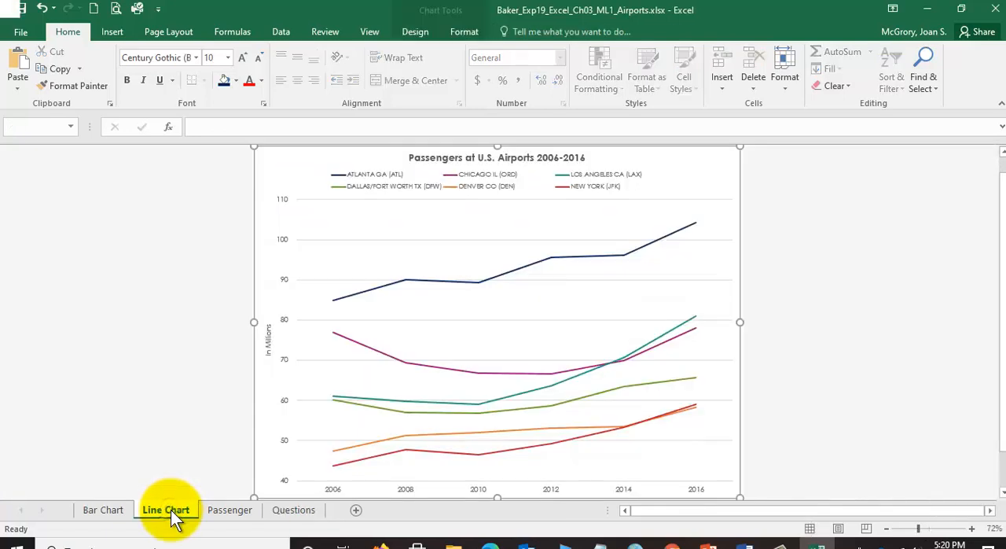
click(91, 511)
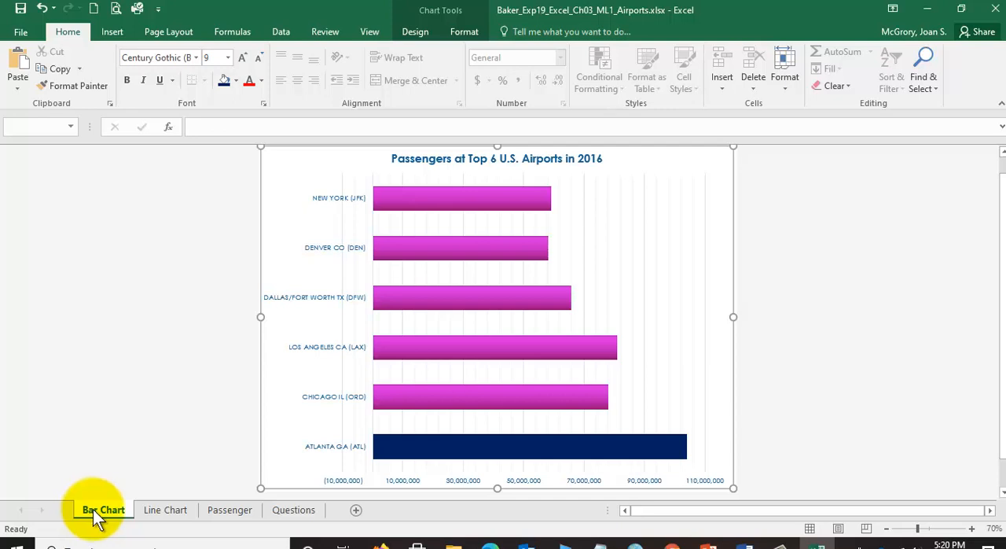
click(157, 511)
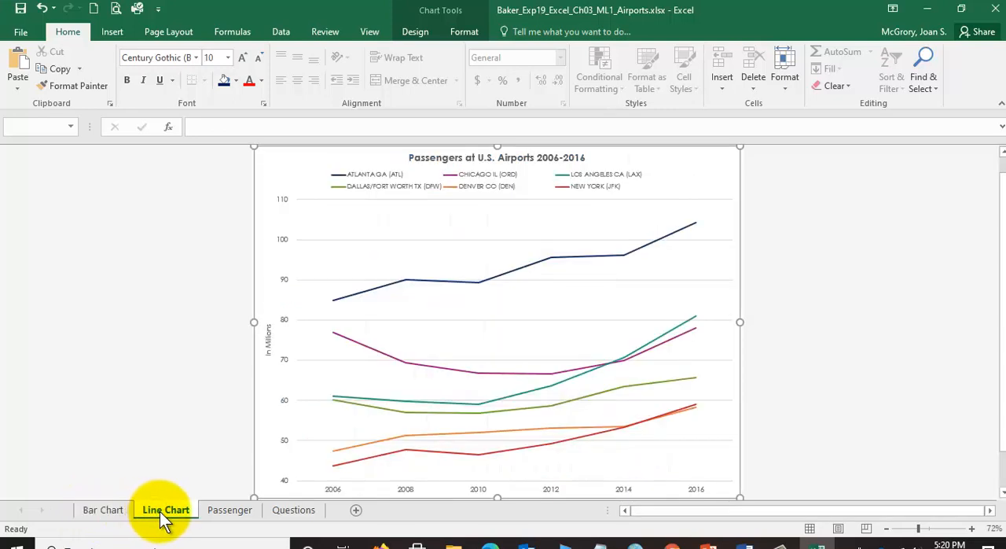
click(237, 513)
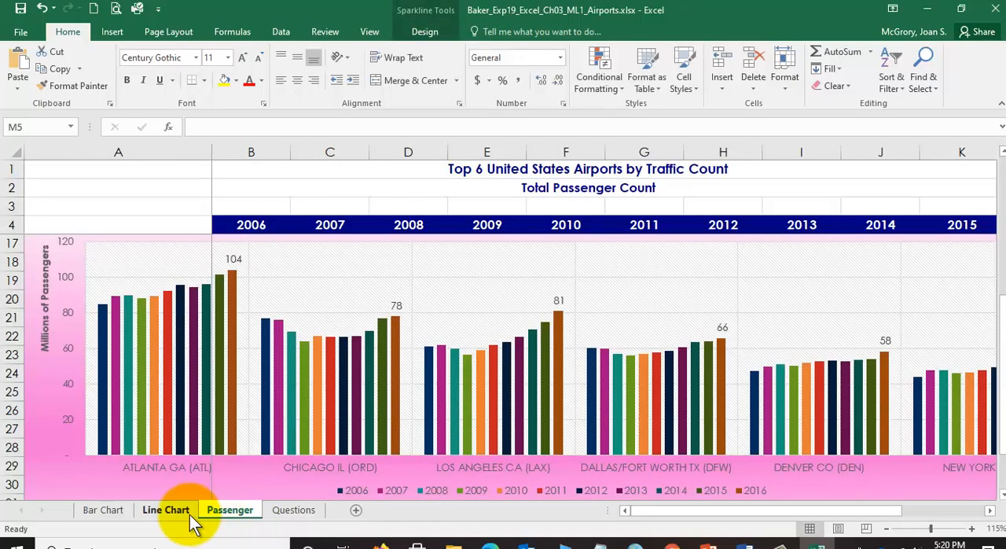
click(277, 515)
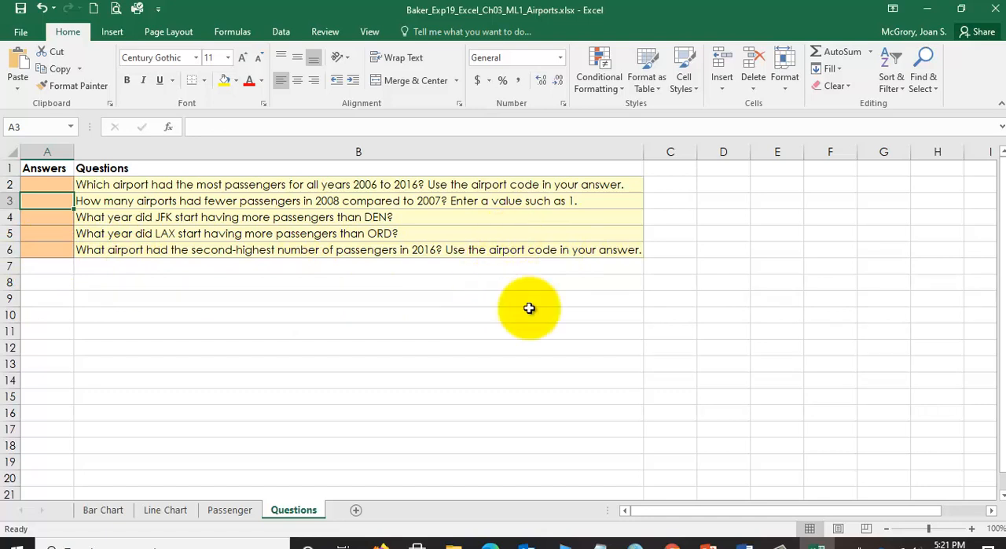
- Read step 18 in the Word instructions about grouping the Bar Chart and Line Chart sheets and inserting a footer, and return to Excel
click(746, 542)
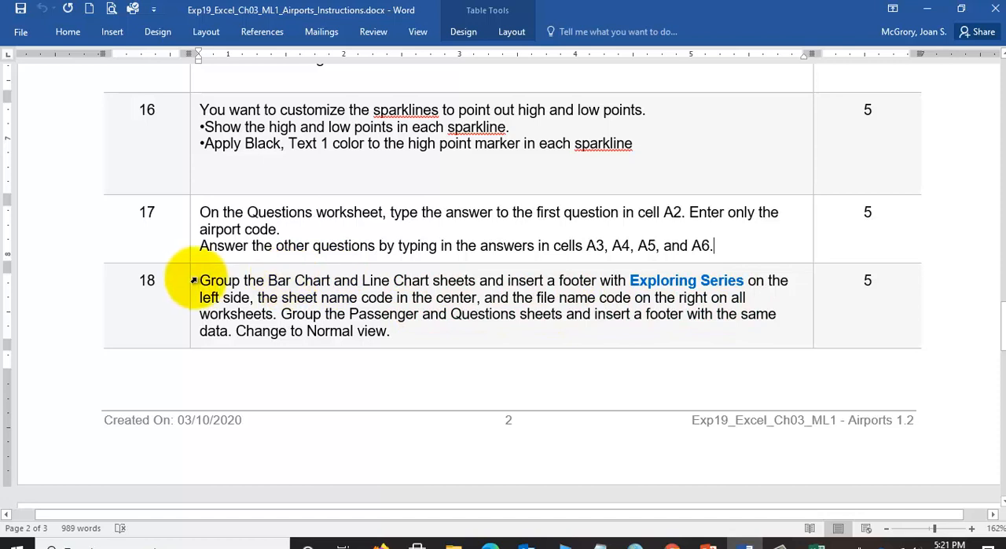
drag(204, 274, 443, 279)
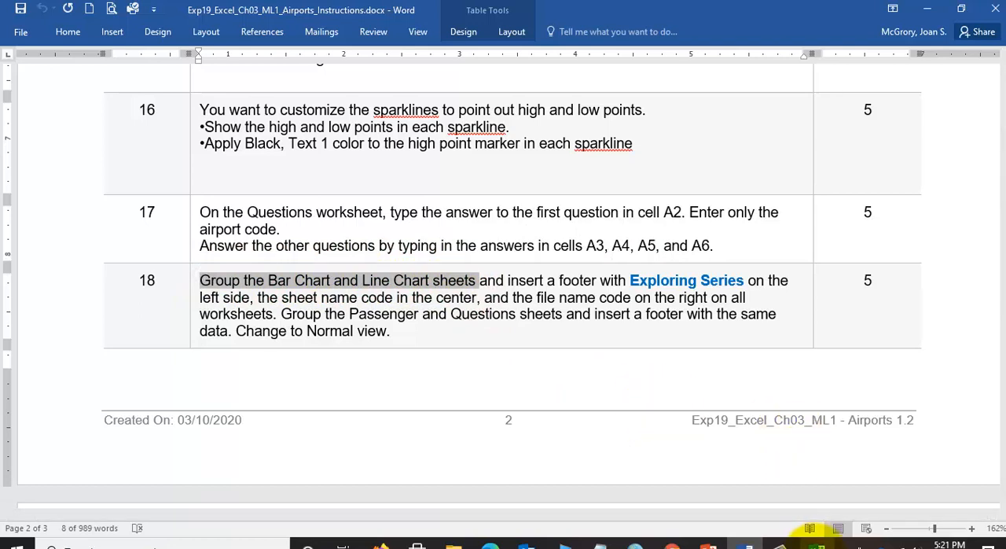
click(817, 543)
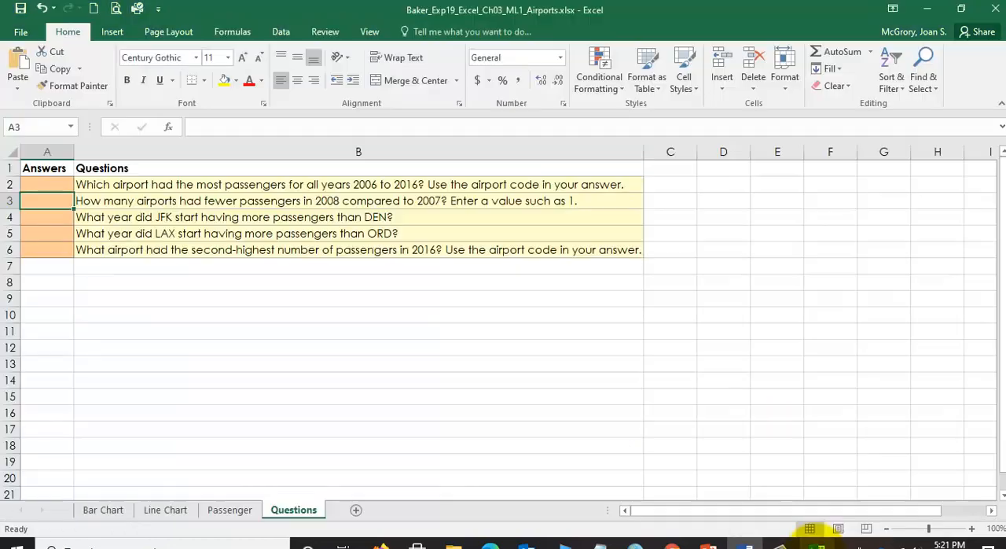
- Group the Bar Chart and Line Chart sheets and open the header and footer options of their page setup
click(99, 513)
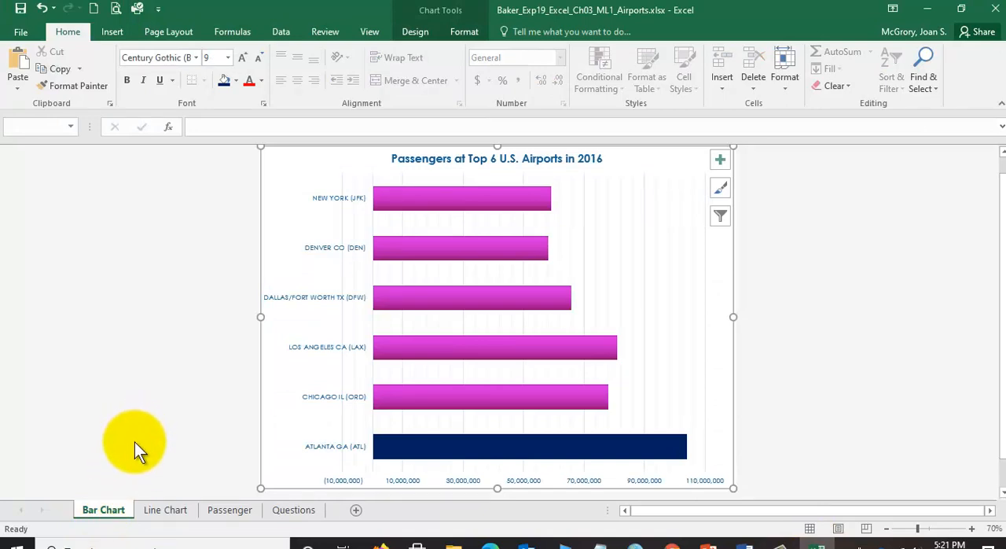
shift+click(154, 510)
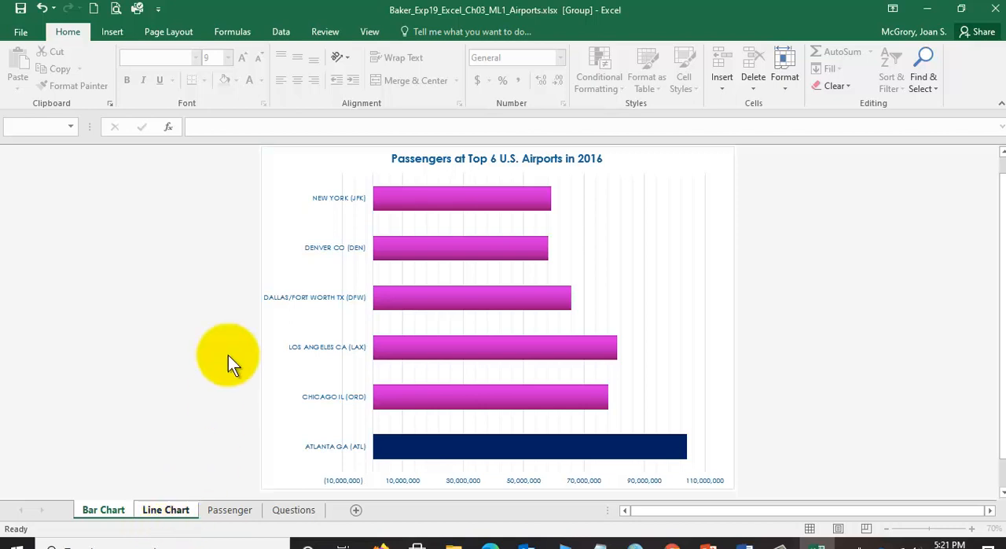
click(181, 33)
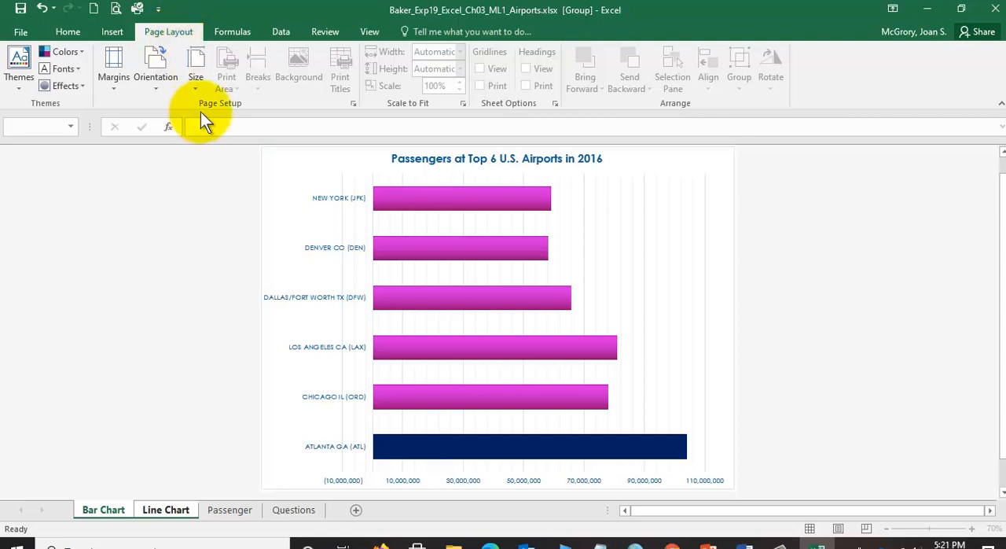
click(353, 104)
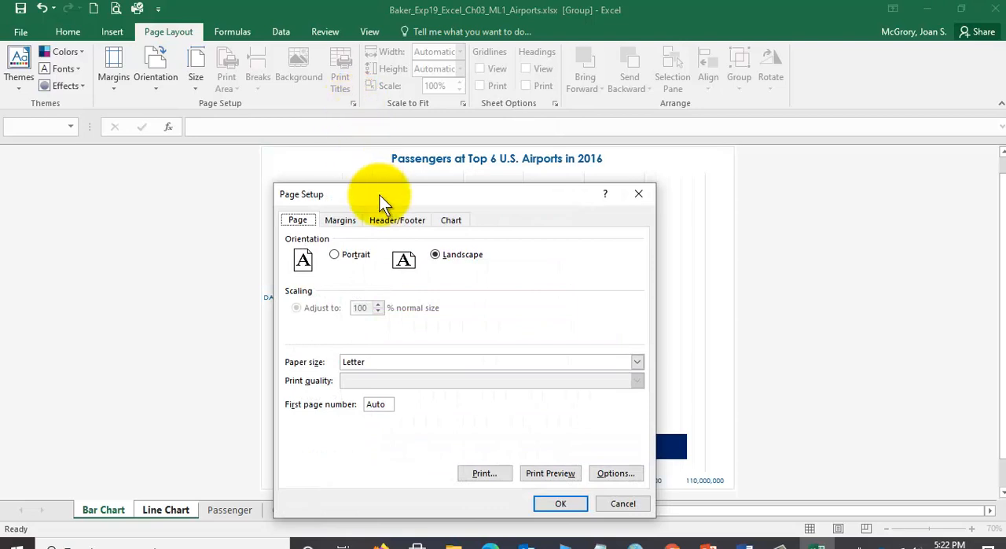
drag(382, 197, 391, 152)
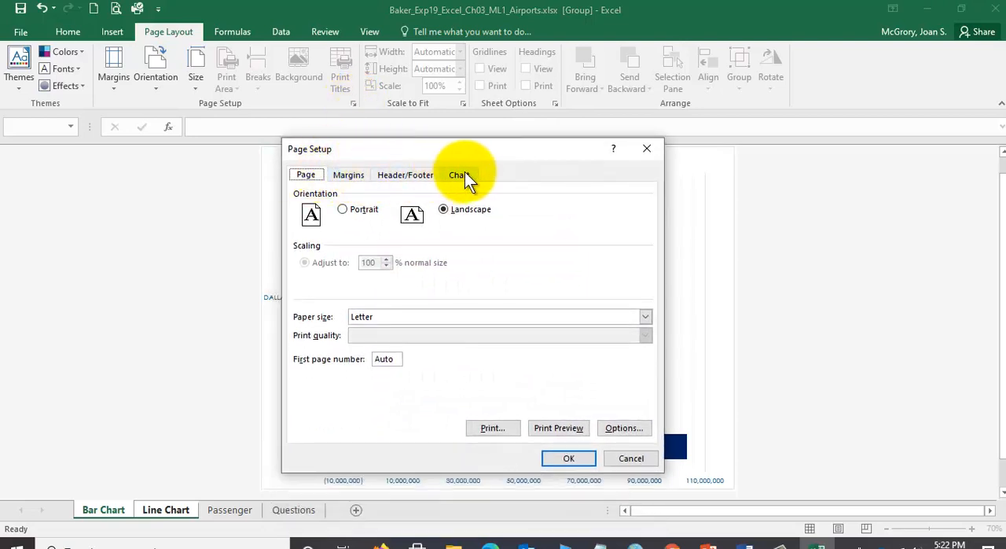
click(411, 175)
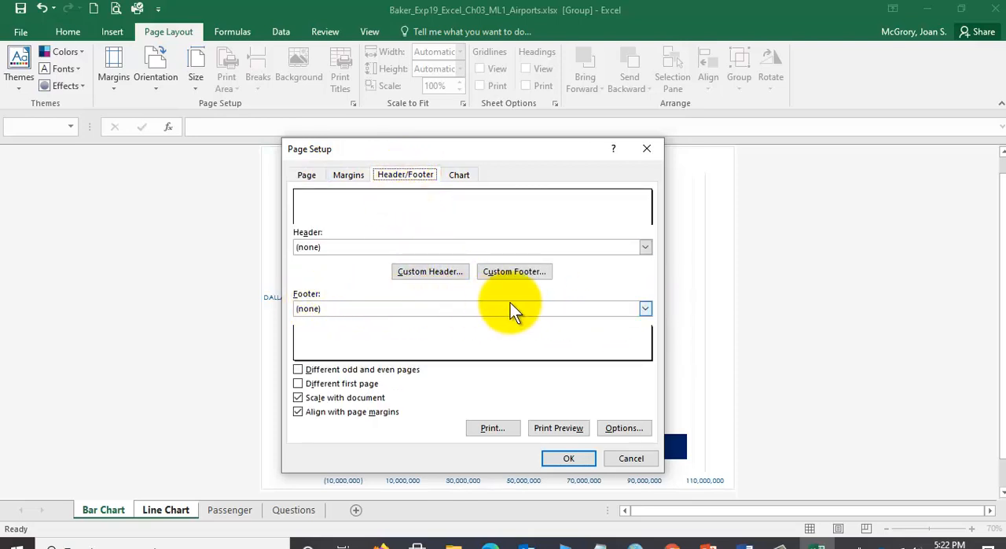
click(646, 308)
click(646, 308)
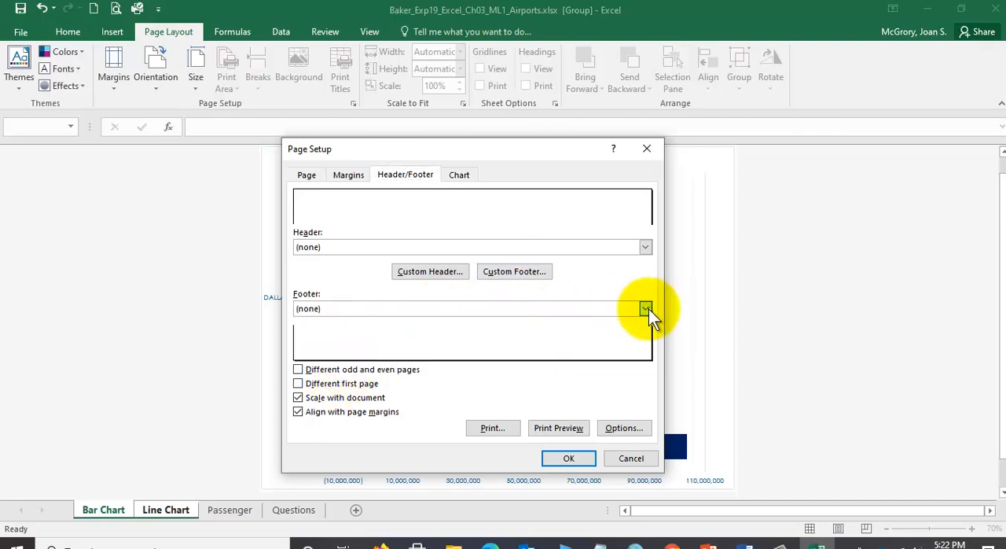
- Give both chart sheets a custom footer with Exploring Series on the left, the sheet name code centred and the file name code on the right
click(530, 272)
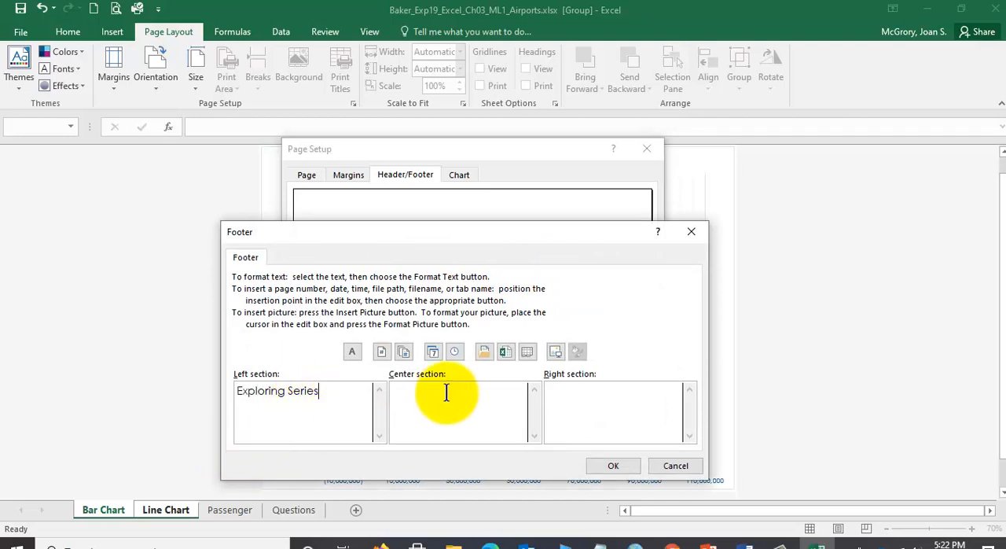
click(528, 350)
click(637, 394)
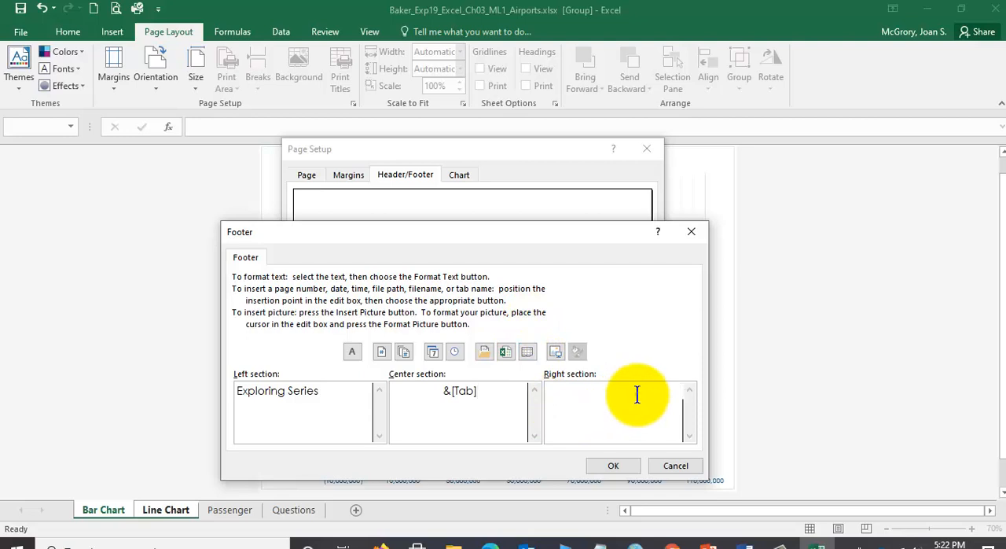
click(509, 352)
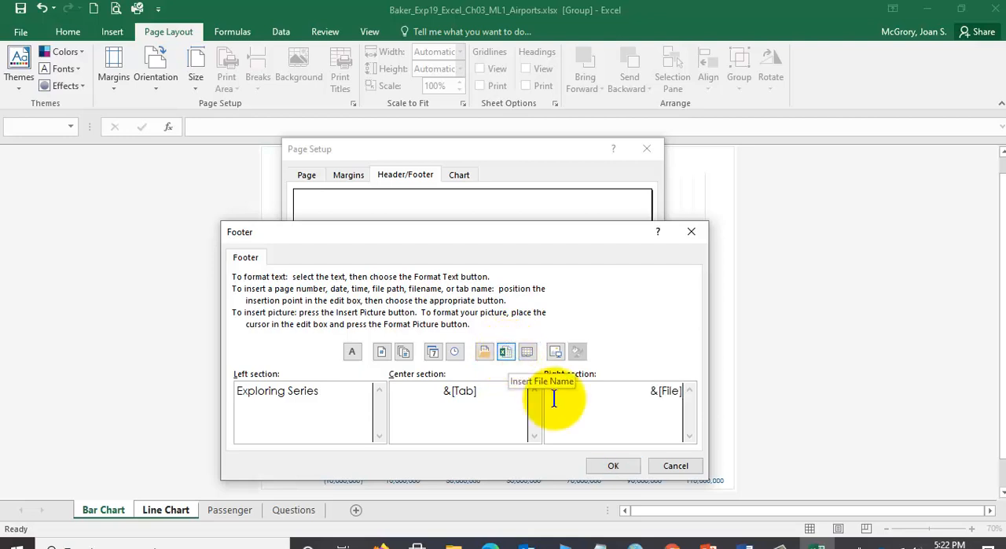
click(621, 465)
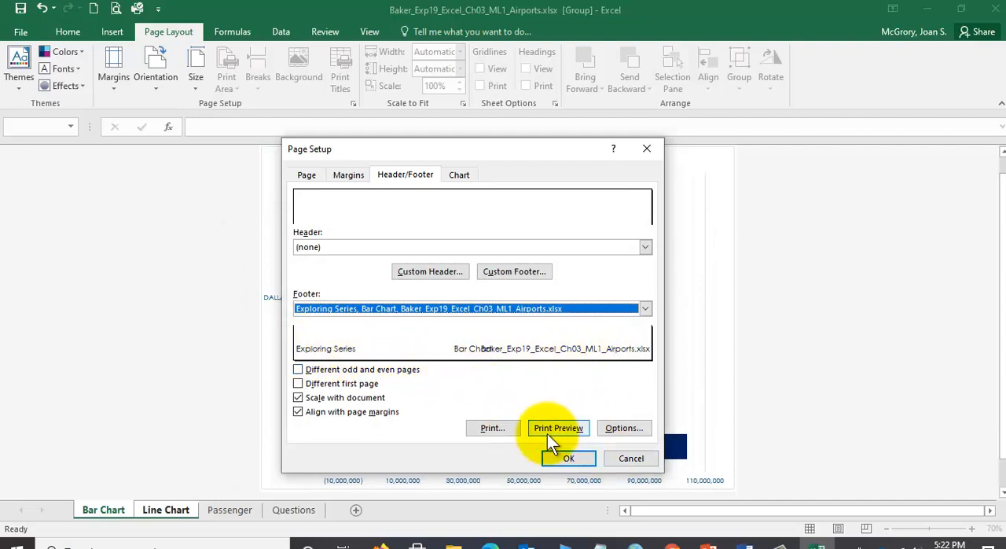
click(573, 458)
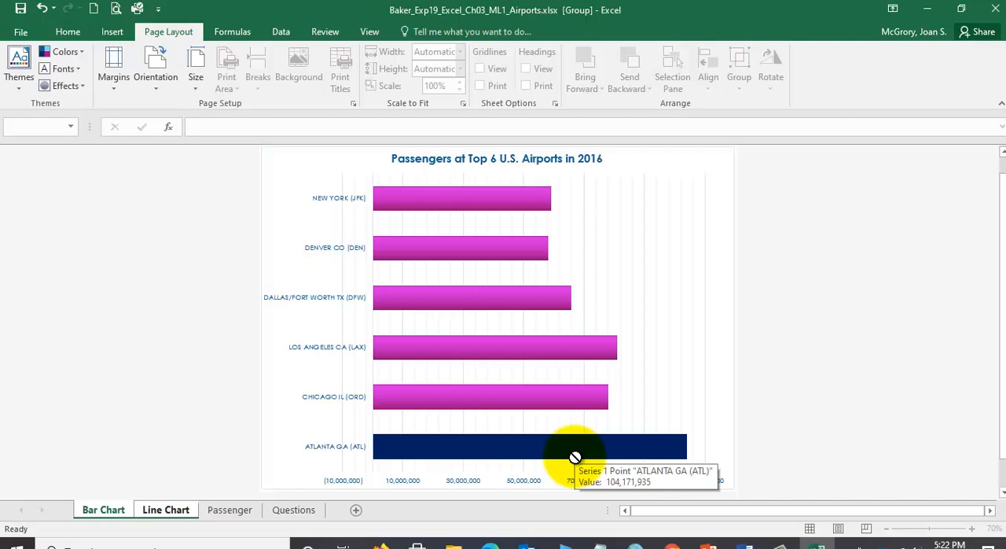
- Ungroup the two chart sheets, regroup them and then all four sheets as a trial, and ungroup everything again
ctrl+click(228, 507)
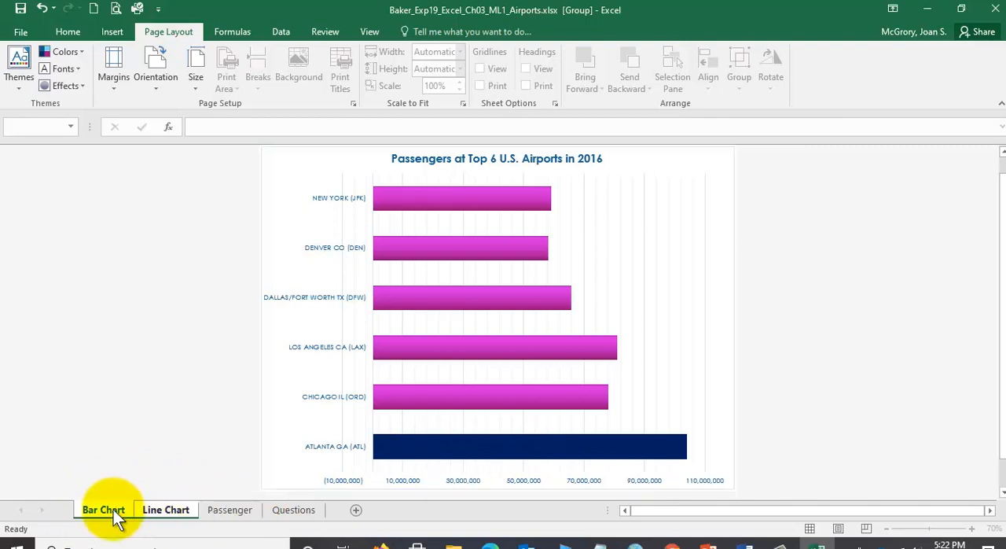
click(236, 512)
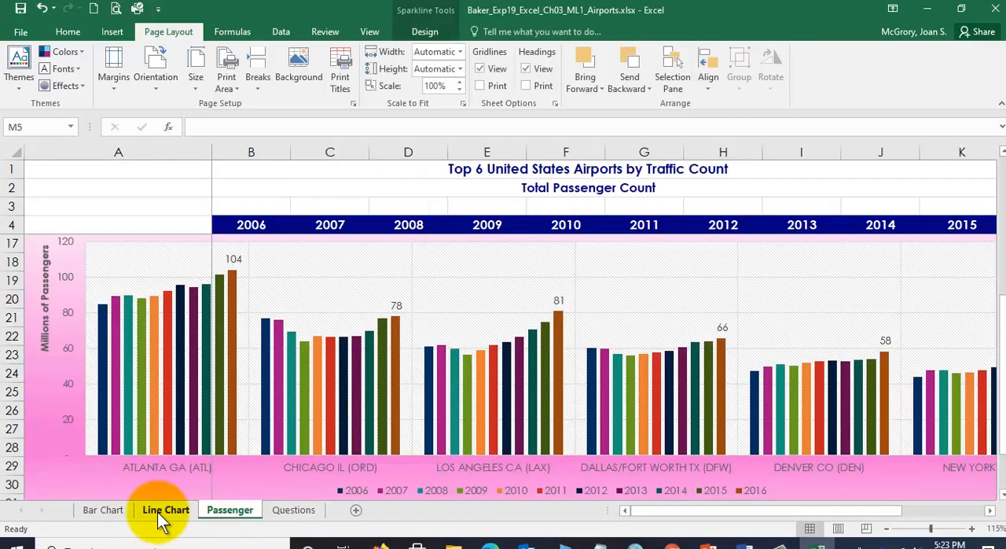
click(106, 512)
ctrl+click(161, 512)
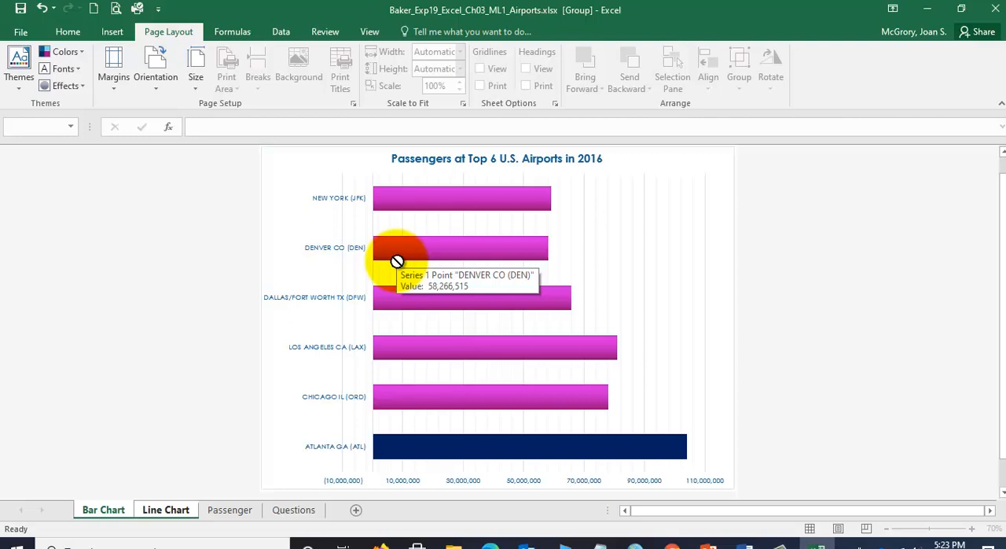
click(227, 509)
click(103, 510)
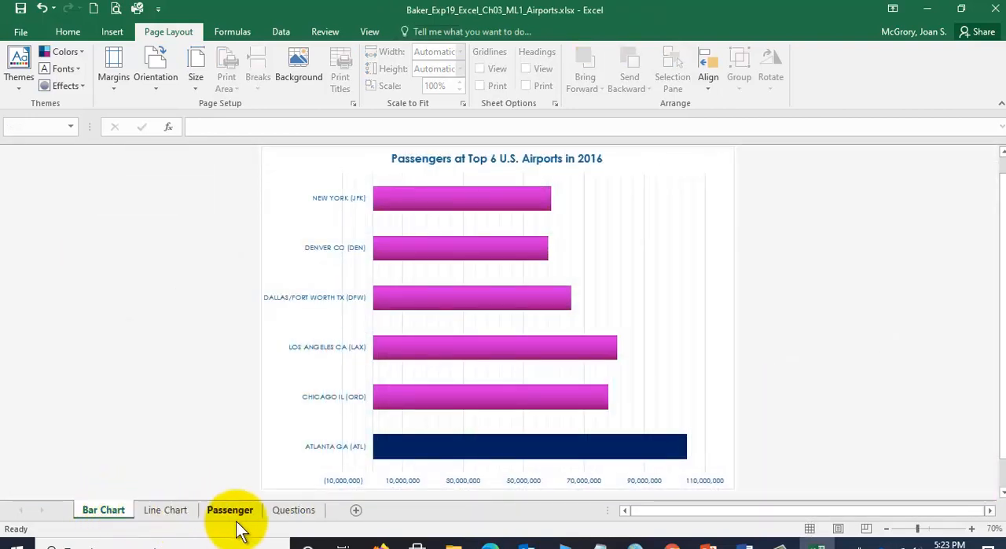
shift+click(298, 509)
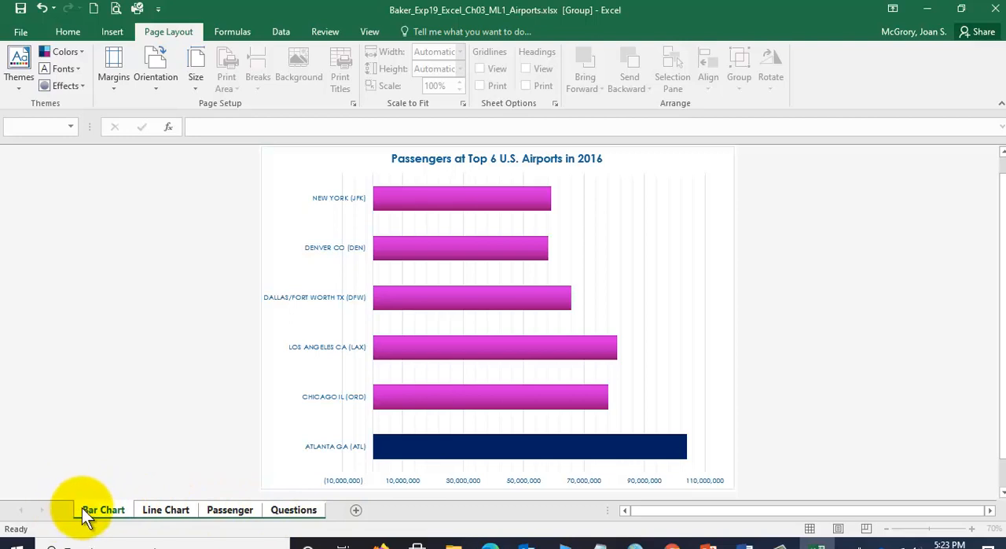
right_click(179, 513)
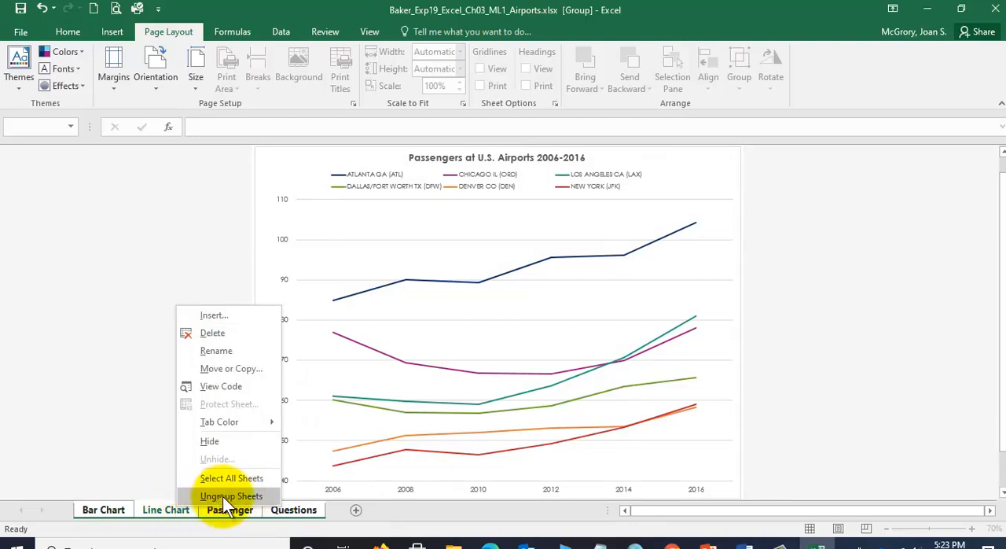
click(222, 498)
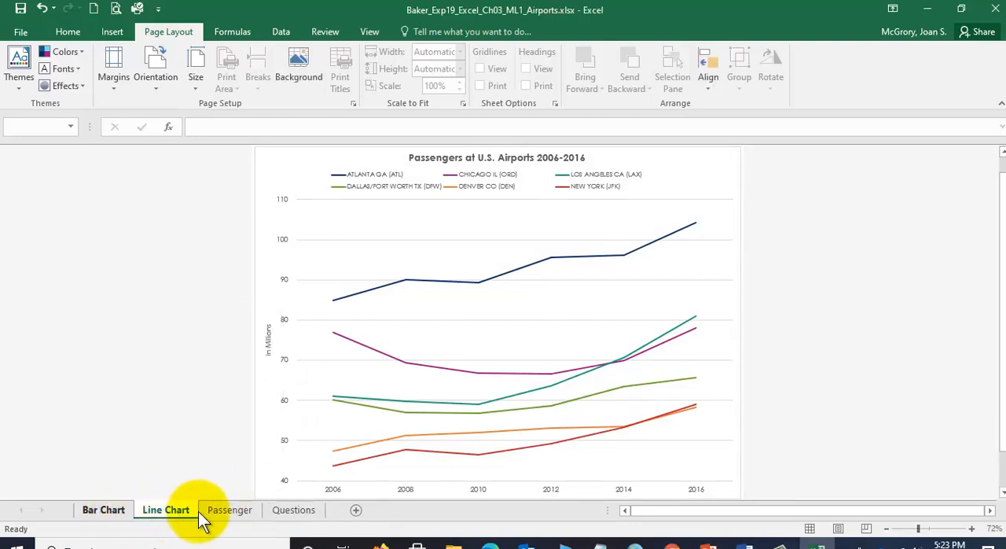
- Group the Passenger and Questions sheets and open a custom footer for them
click(233, 515)
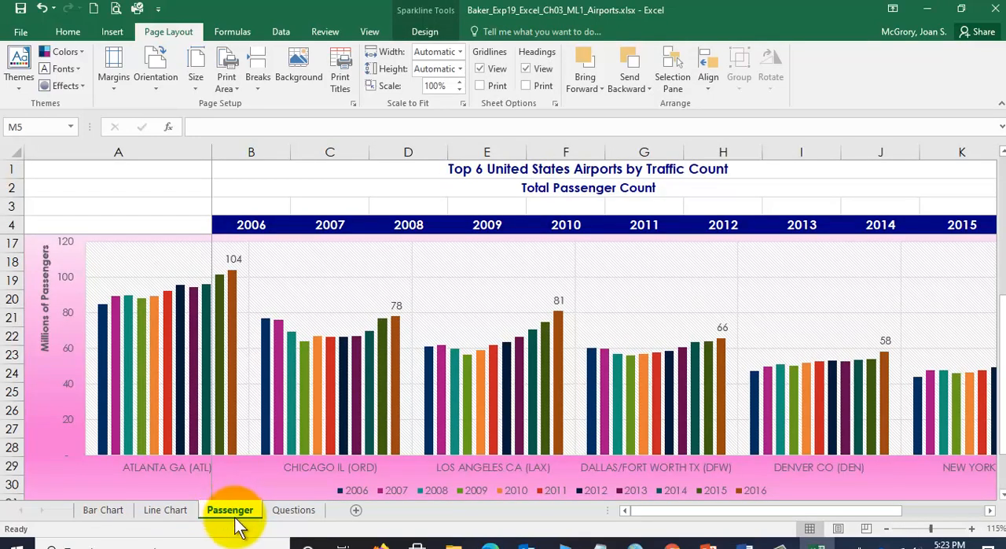
ctrl+click(293, 511)
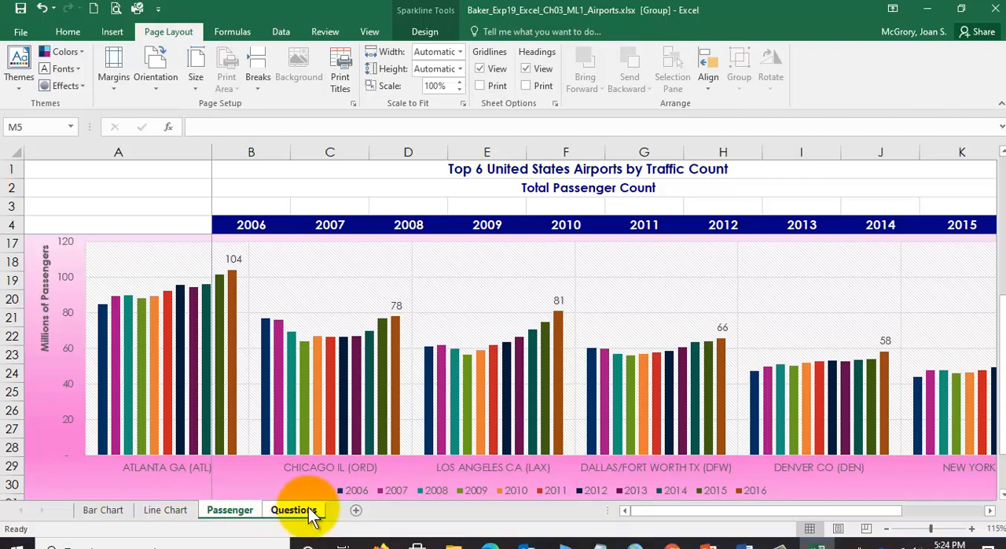
click(353, 101)
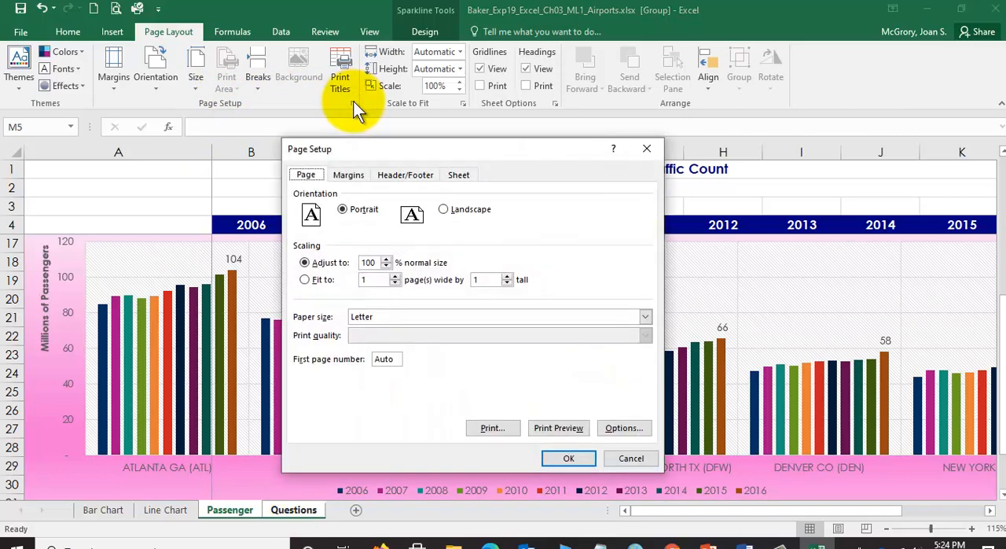
click(397, 177)
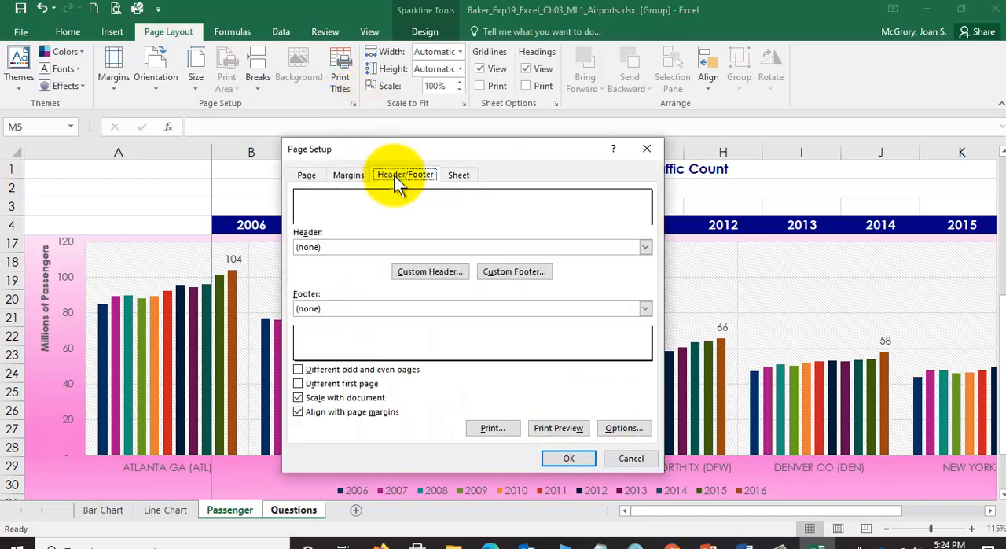
click(509, 273)
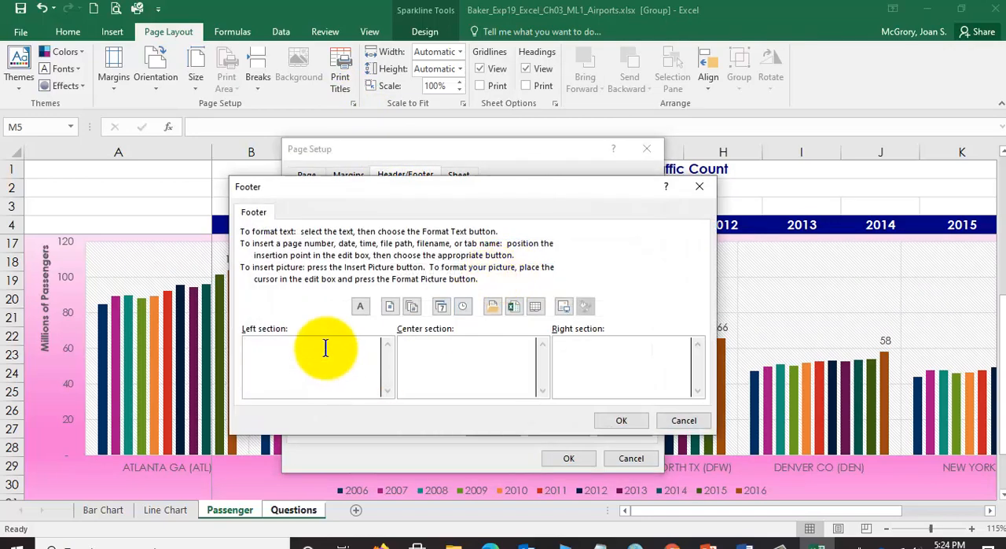
- Fill the footer with Exploring Series on the left, the sheet name code in the center and the file name code on the right, and apply it
text(Exploring Series)
click(469, 345)
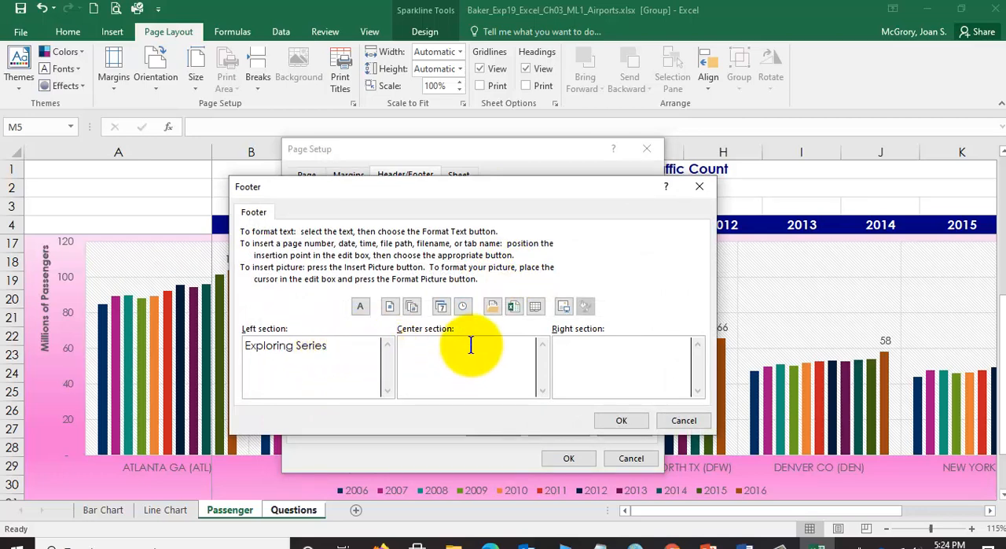
click(536, 308)
click(671, 350)
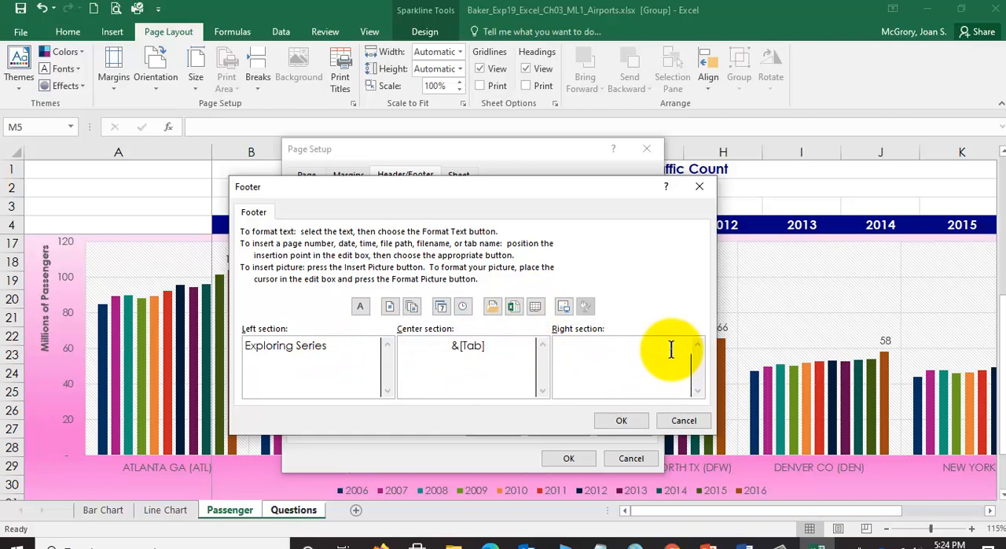
click(514, 305)
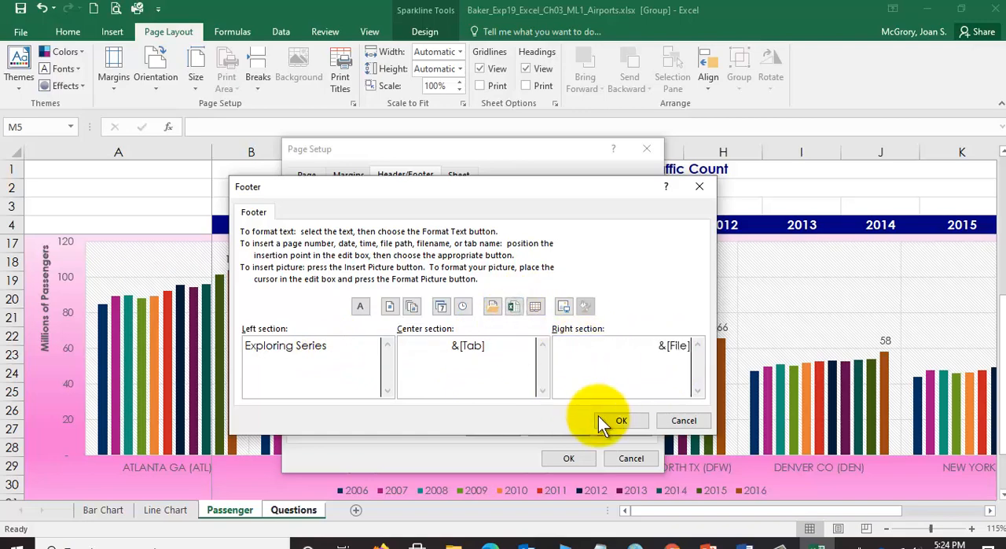
click(621, 422)
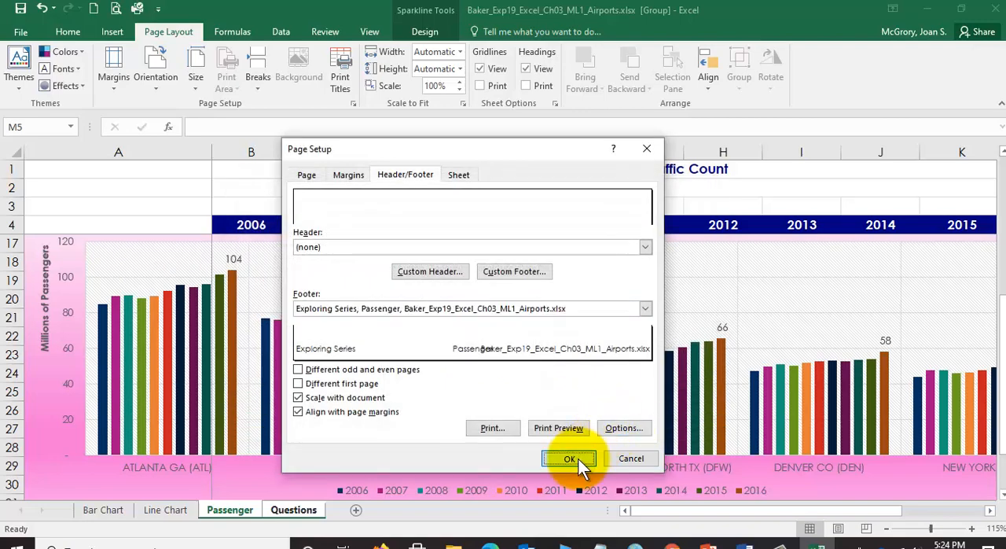
click(572, 458)
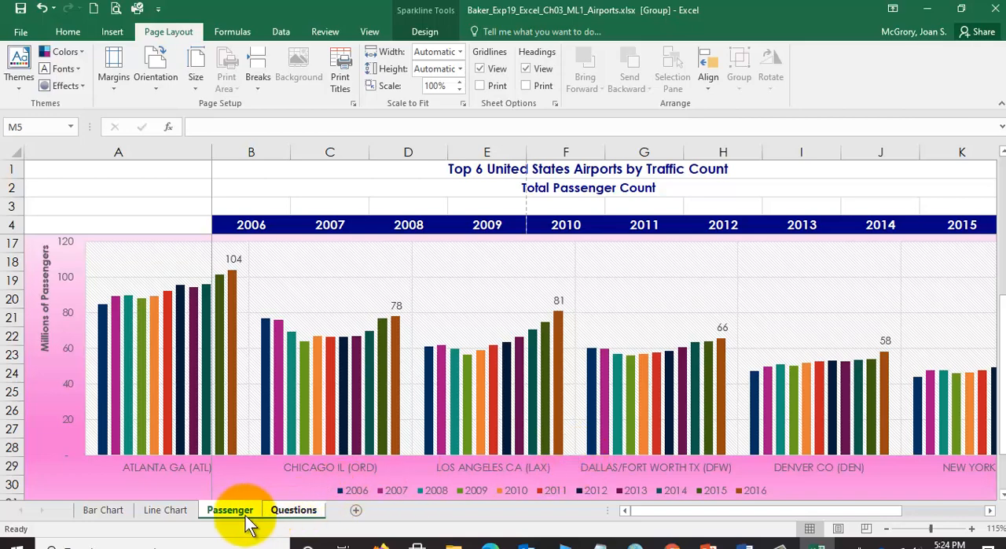
- Ungroup the Passenger and Questions sheets and look through the Questions, Passenger and Line Chart sheets individually
click(170, 512)
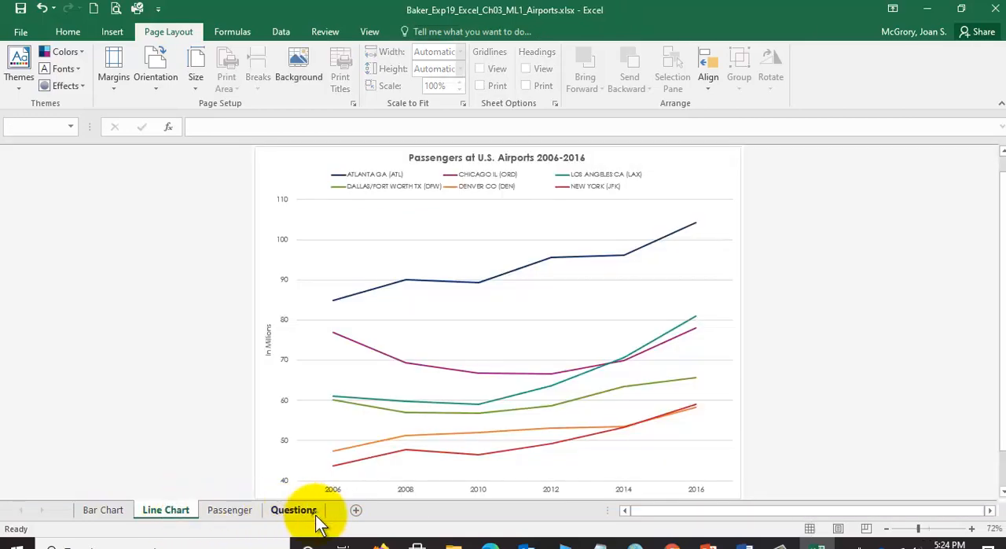
click(317, 518)
click(231, 515)
click(175, 515)
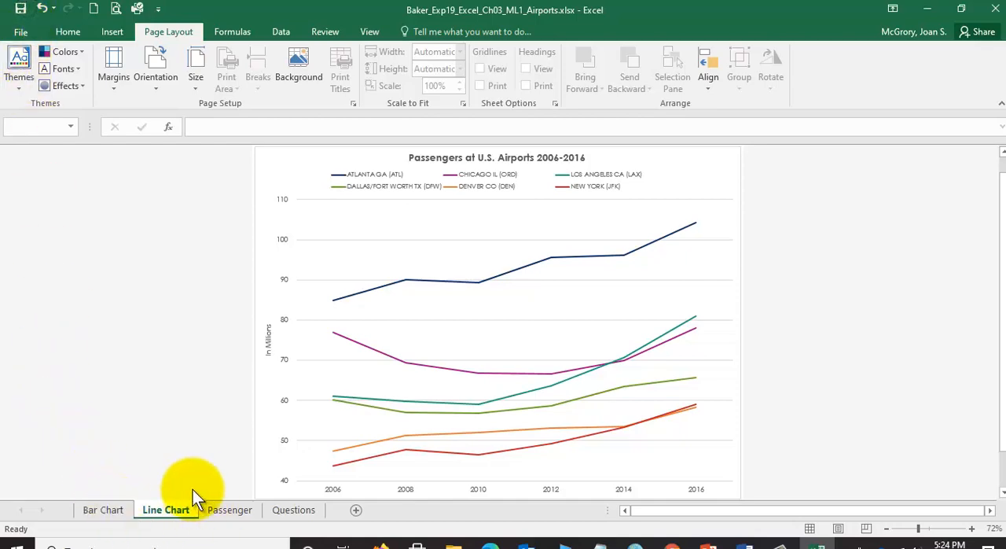
- Read step 19 in the Word instructions about the page formats and check the Passenger worksheet in Excel that it applies to
click(743, 542)
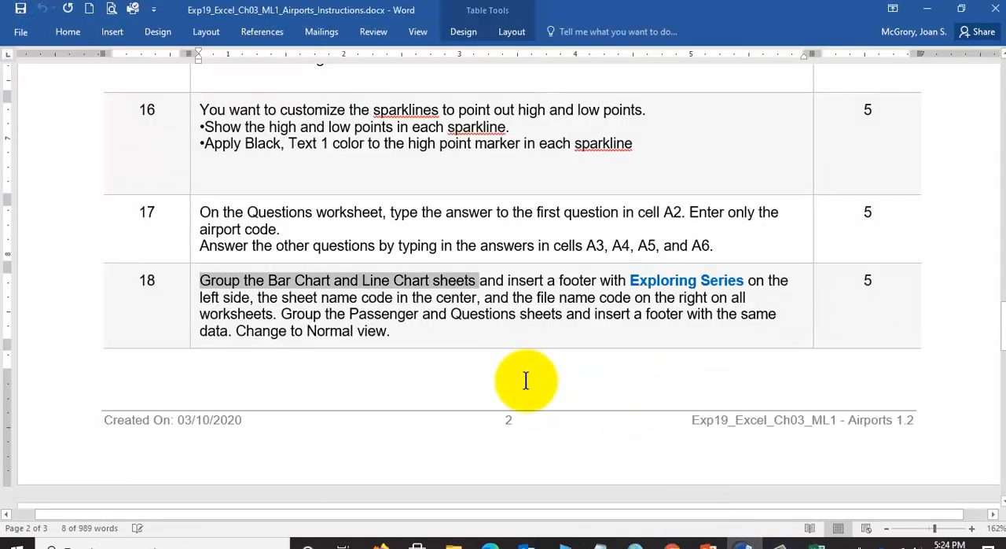
scroll(518, 385, down, 5)
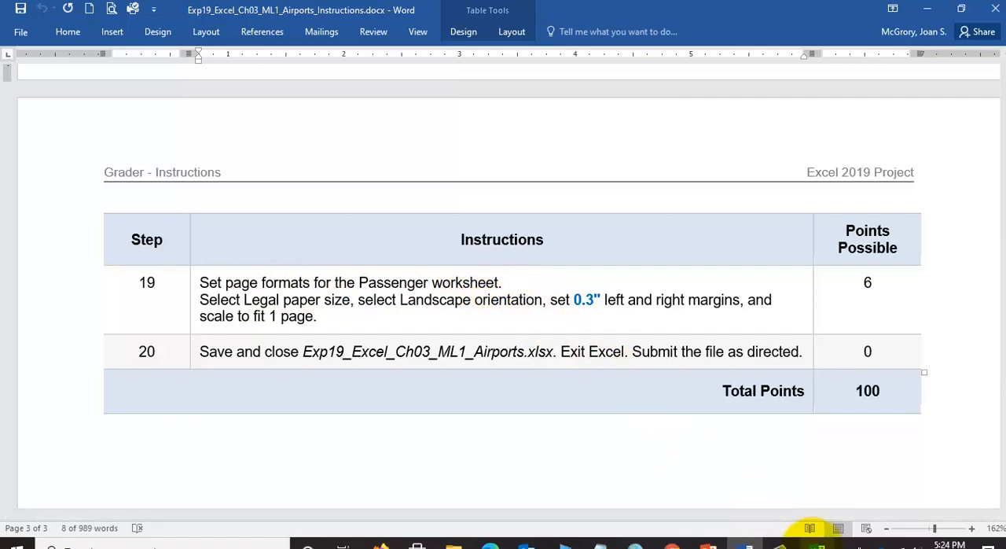
click(816, 543)
click(231, 508)
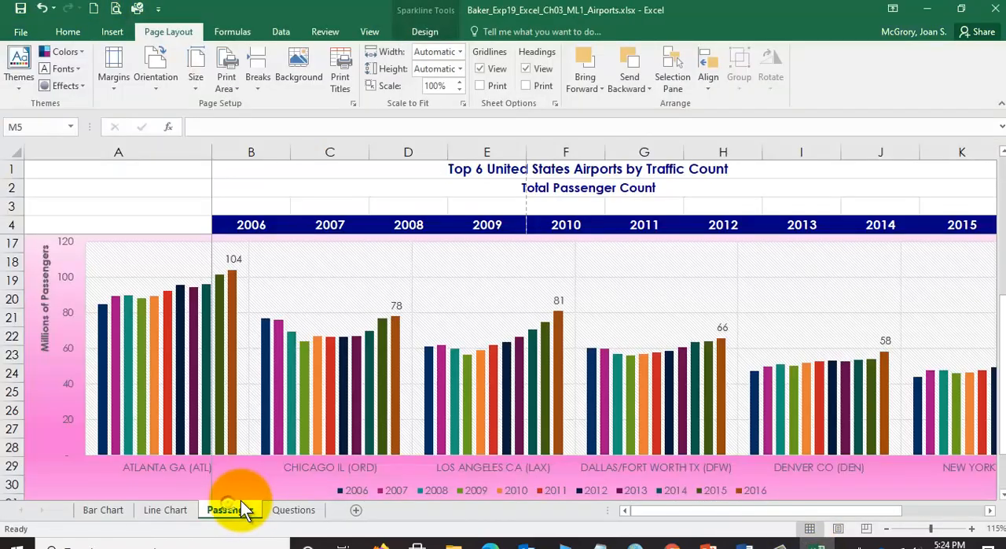
click(747, 542)
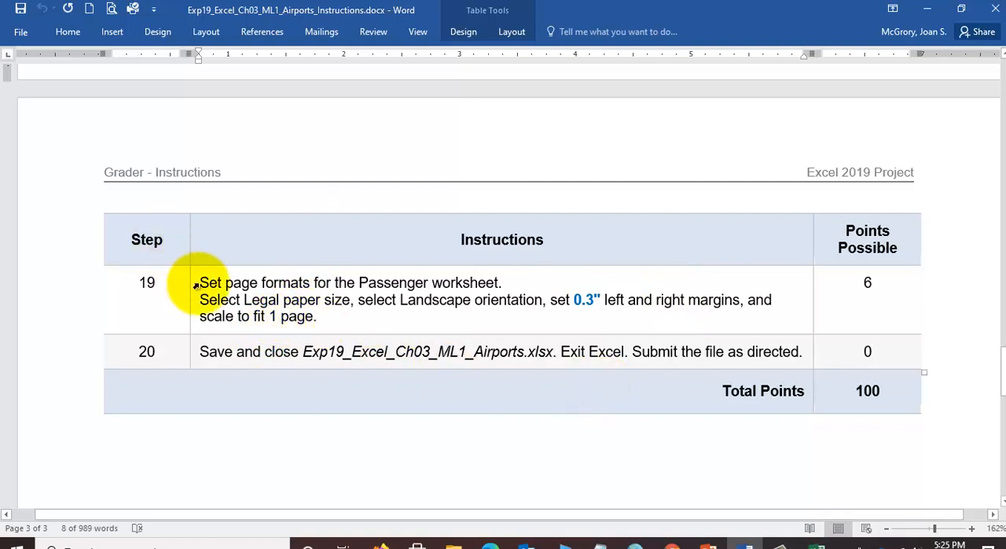
- In Excel, set the Passenger sheet to Legal paper size and Landscape orientation, scaled to fit 1 page wide by 1 tall
click(818, 544)
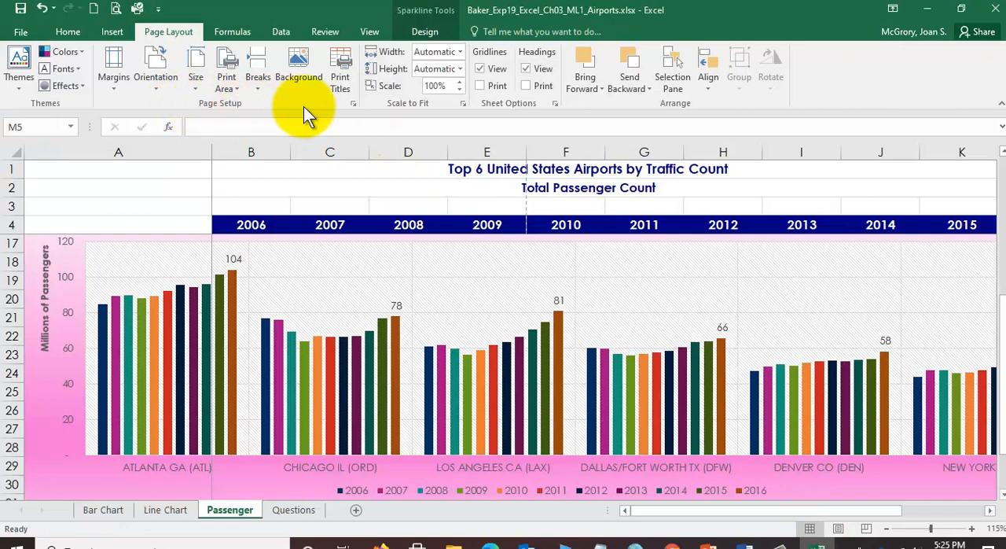
click(352, 103)
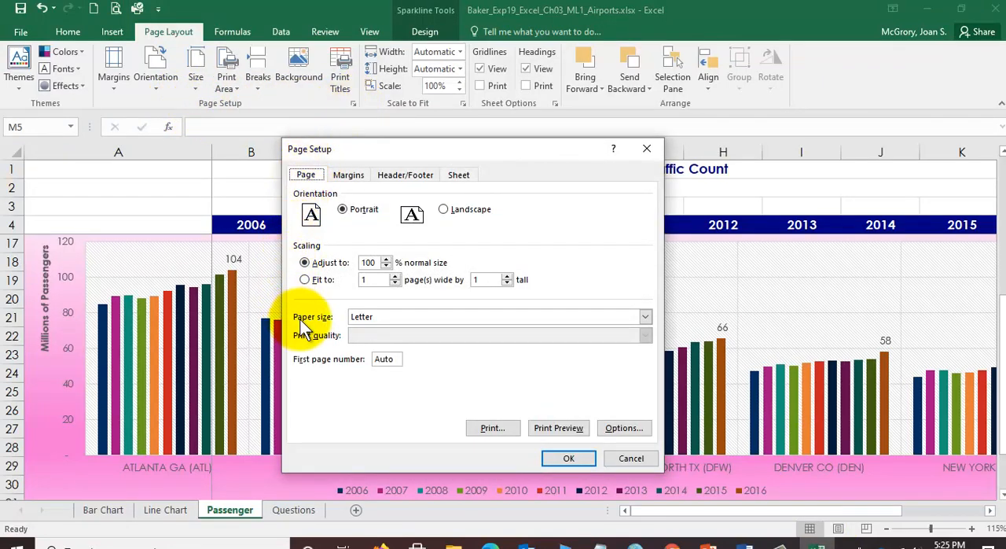
click(643, 315)
click(366, 349)
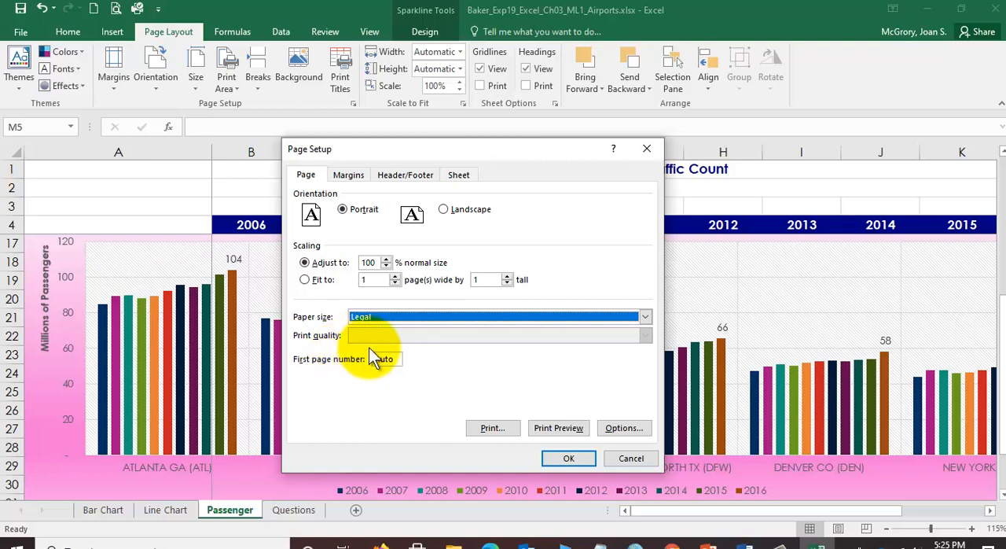
click(444, 210)
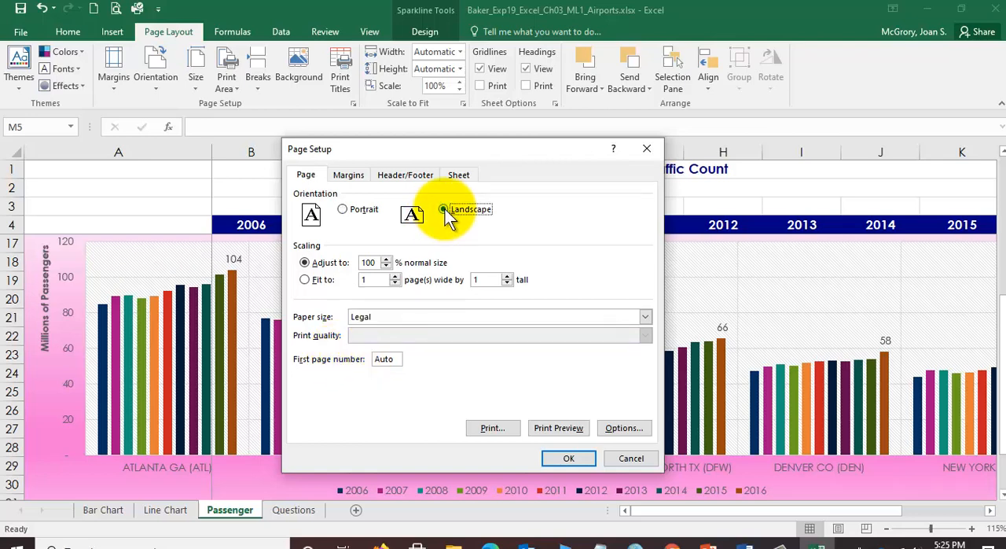
click(304, 281)
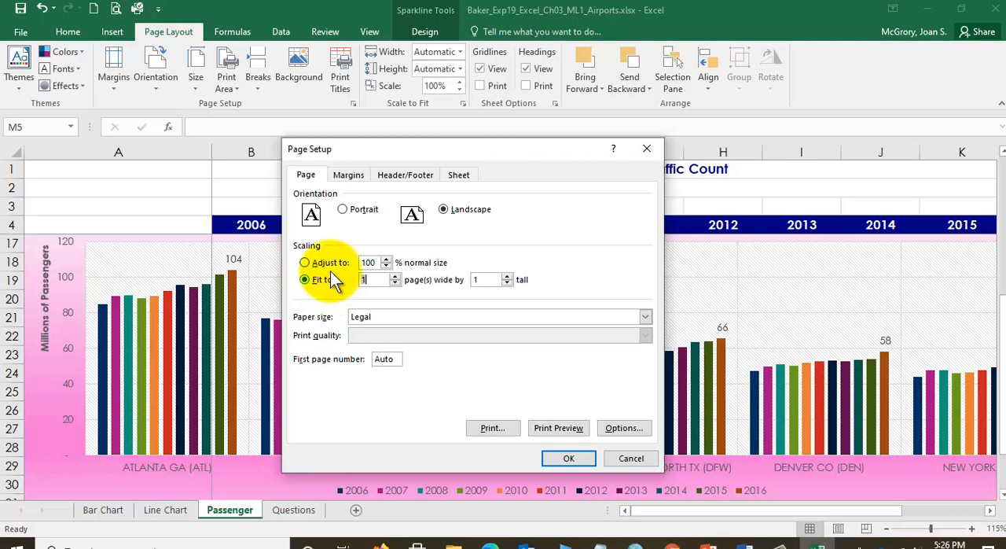
- Set the Passenger sheet's left and right margins to 0.3 and apply the page setup
click(356, 176)
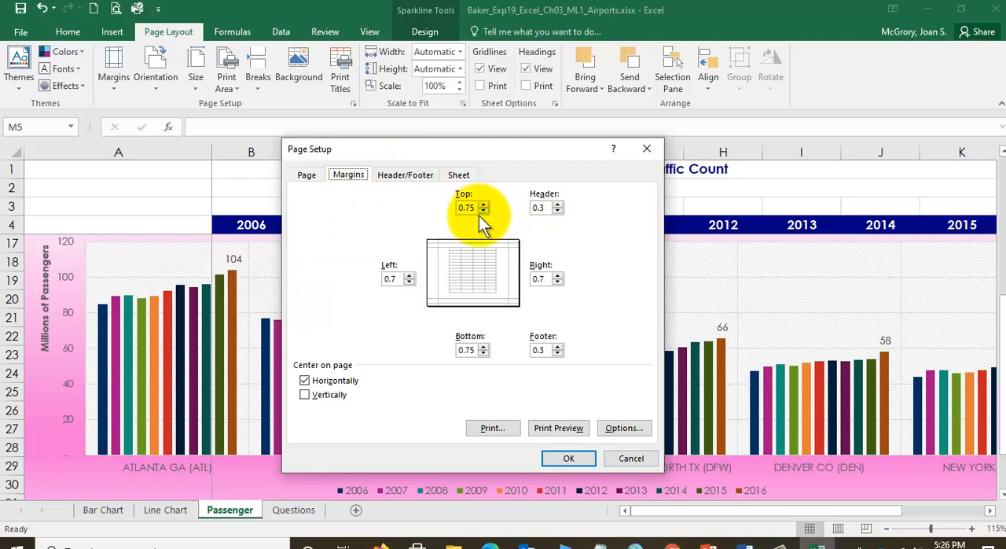
double_click(396, 277)
text(0.3)
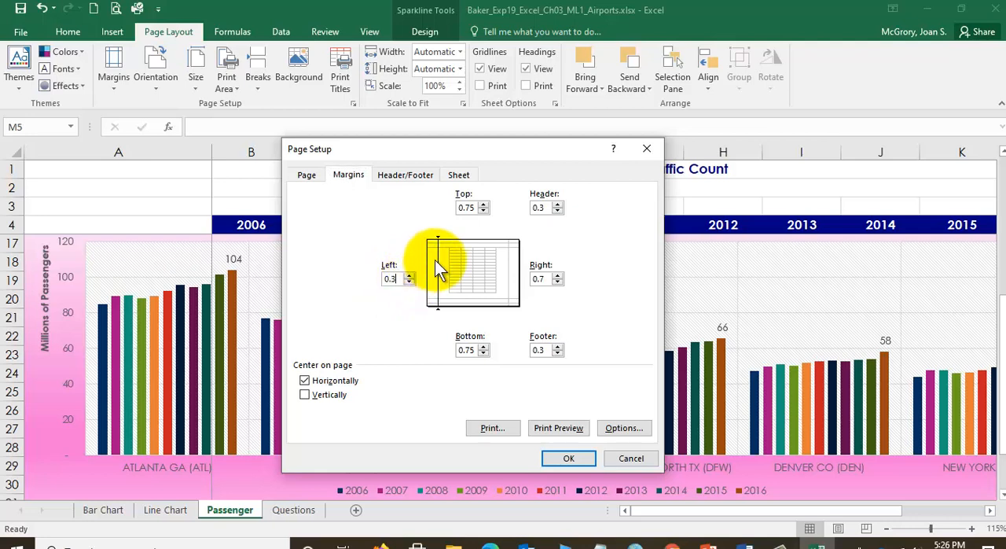
double_click(550, 279)
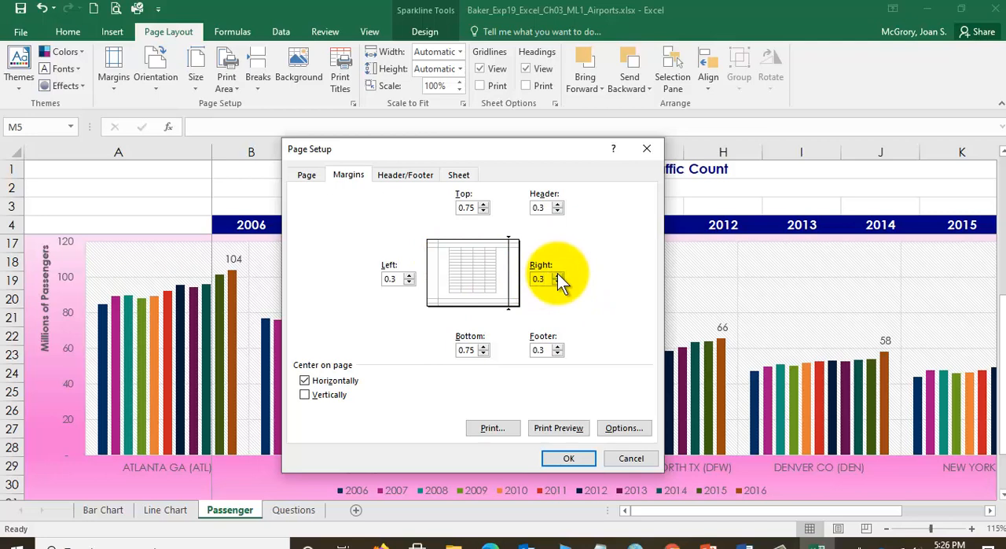
click(391, 279)
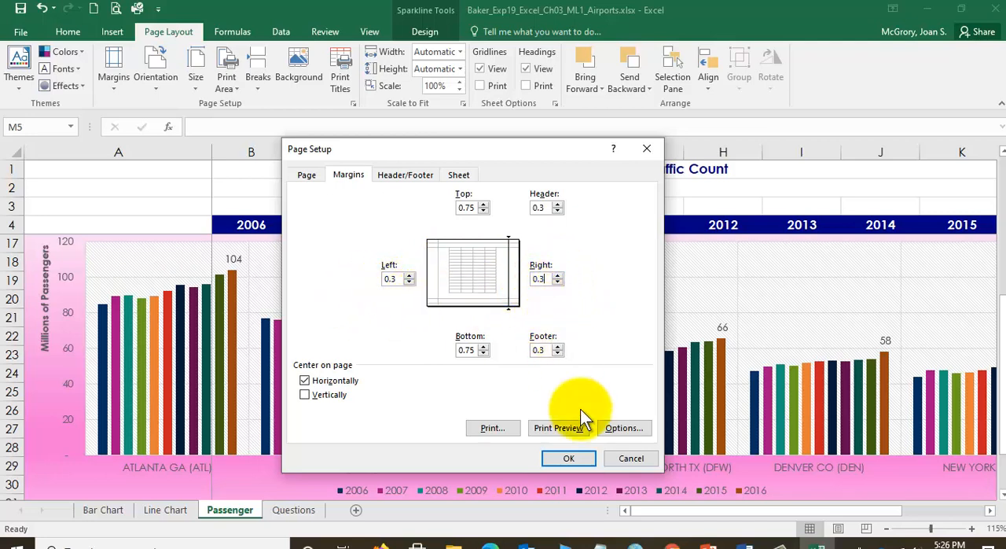
click(577, 460)
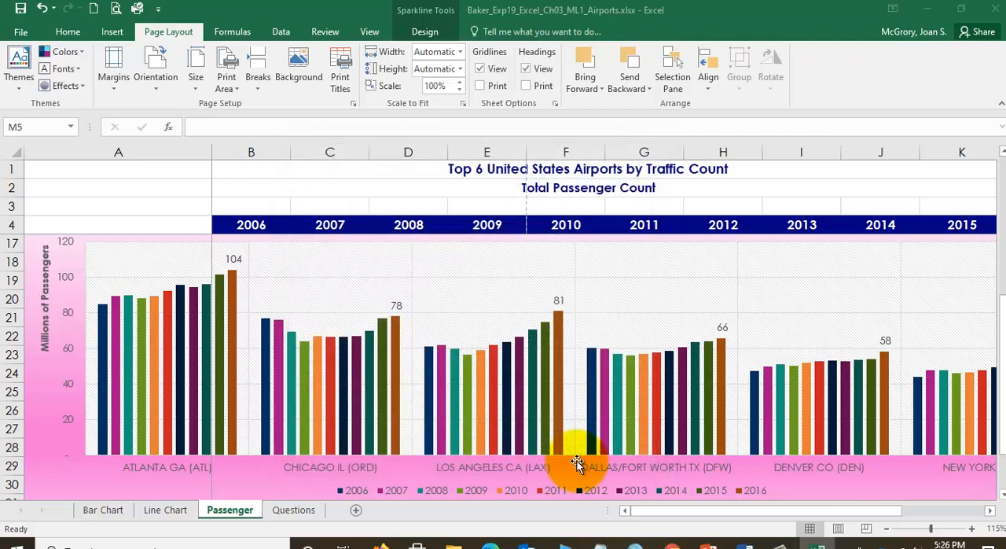
- Save and close the Airports workbook, and close the Word instructions document
click(20, 11)
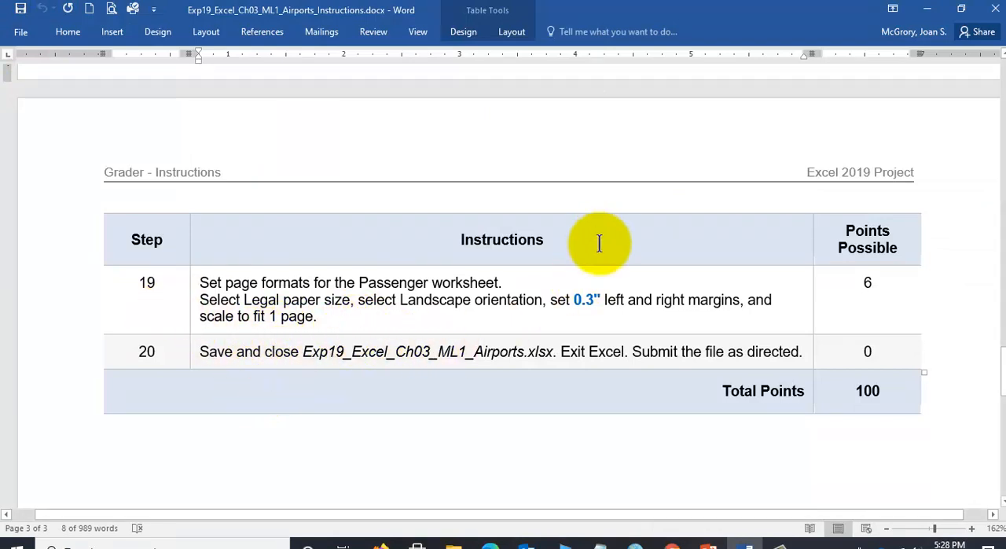
click(994, 11)
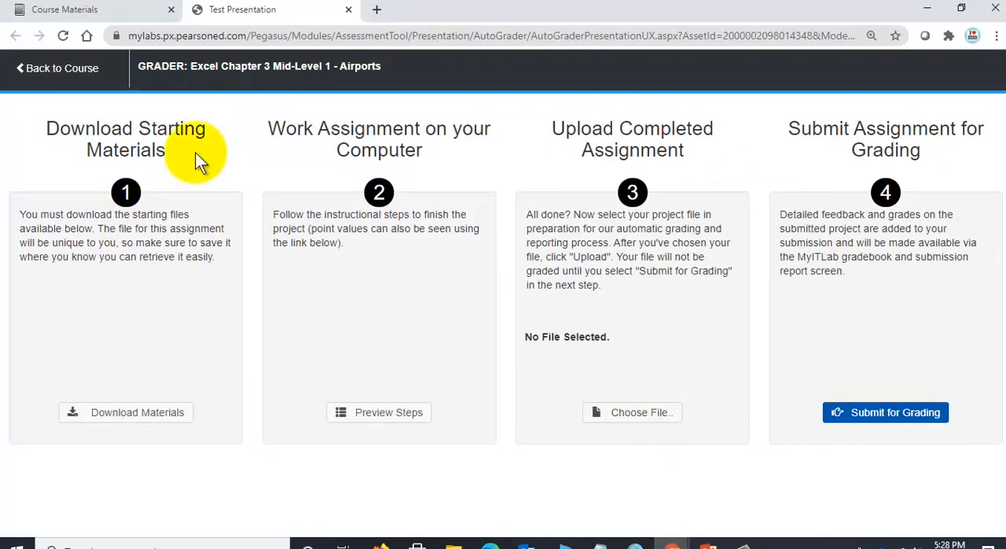
- Upload the completed Airports workbook from the Excel-3 folder to the MyLab IT grader page and submit it for grading
click(616, 414)
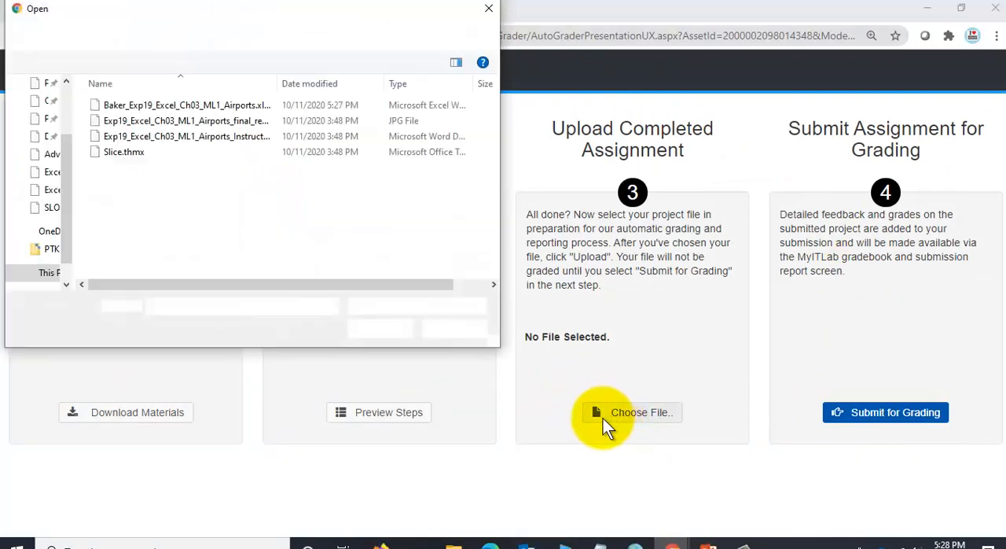
click(151, 108)
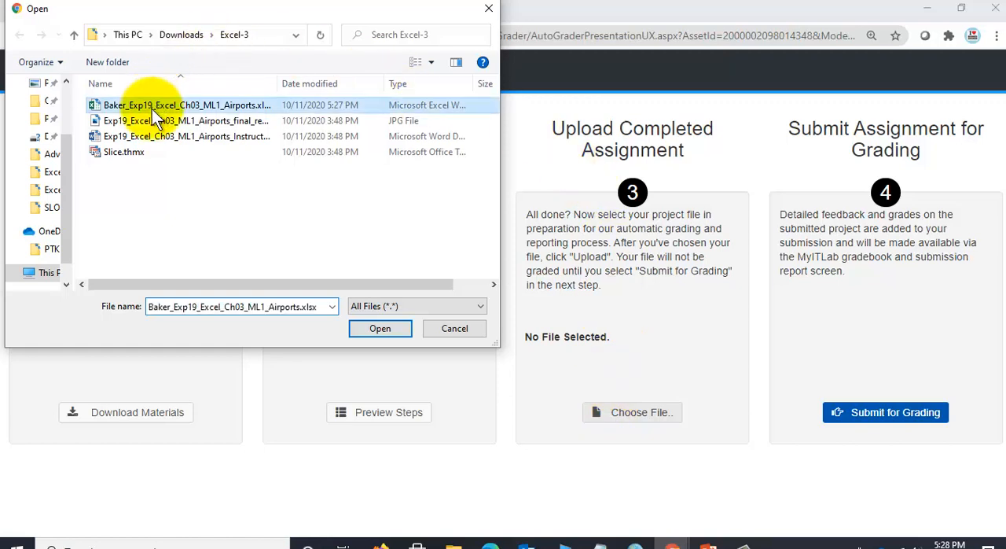
click(378, 330)
click(582, 411)
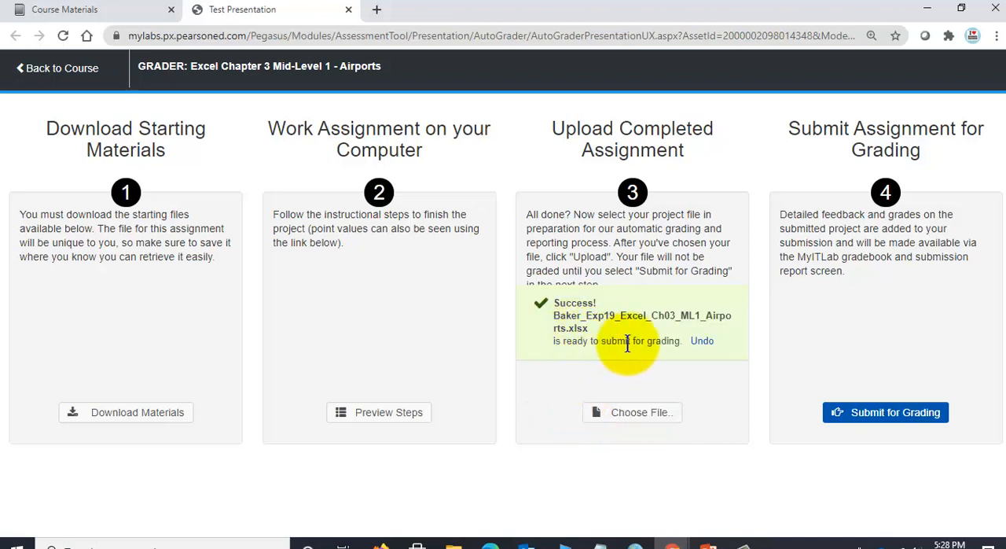
click(883, 413)
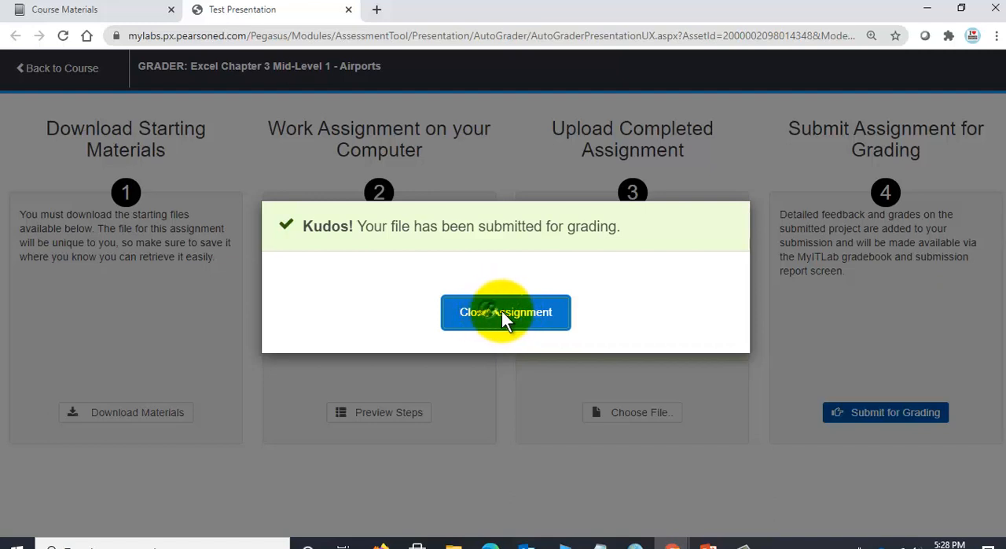
- Close the assignment page, refresh the course materials and reopen the Excel Chapter 3 - eBook with required assignments folder
click(349, 11)
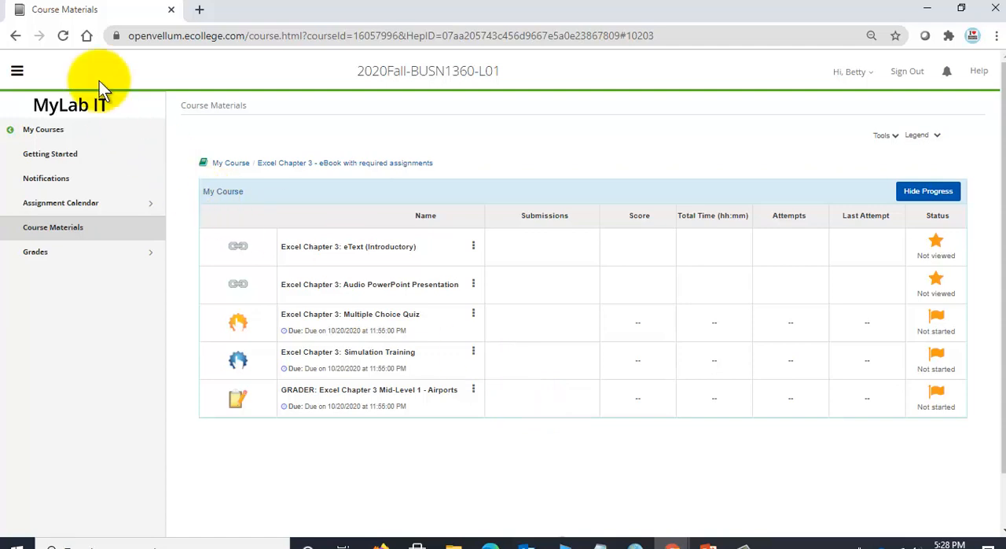
click(63, 38)
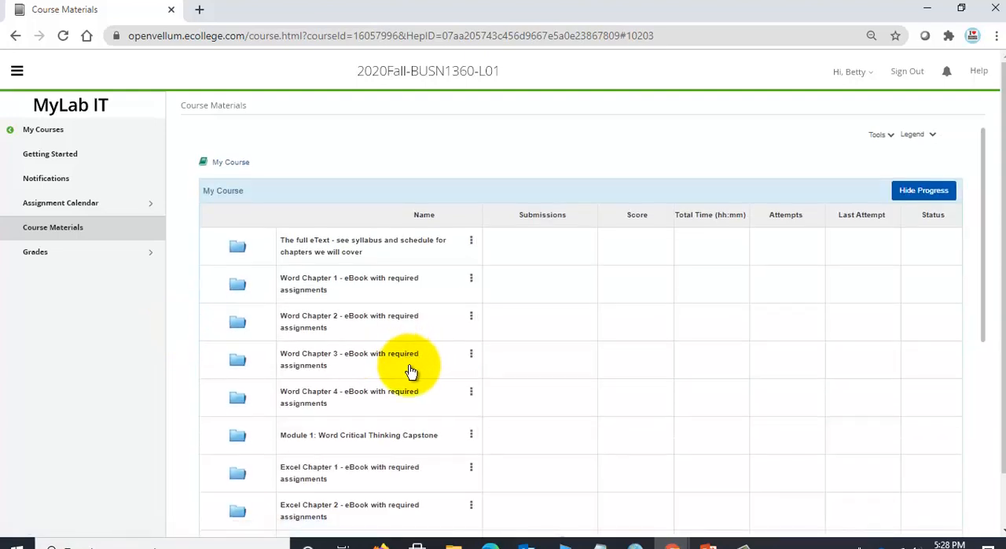
scroll(356, 383, down, 3)
click(354, 322)
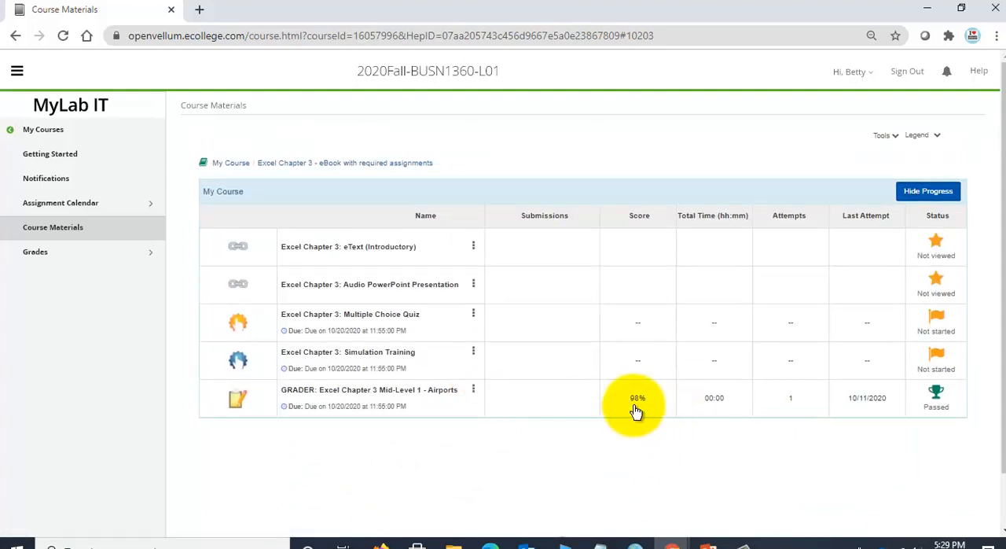
- Open the score card of Submission 1/1 for GRADER: Excel Chapter 3 Mid-Level 1 - Airports
key(ctrl+plus)
key(ctrl+minus)
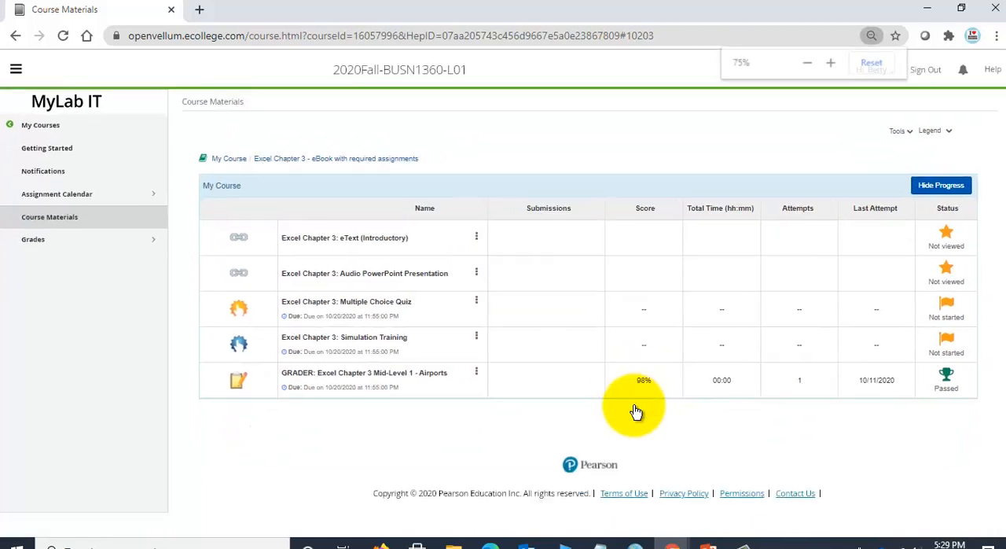
click(474, 374)
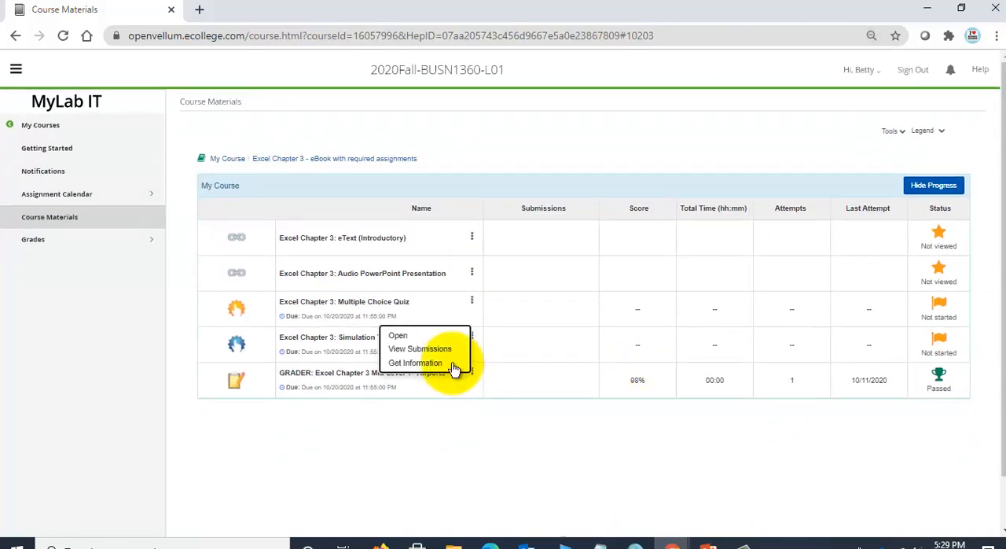
click(444, 347)
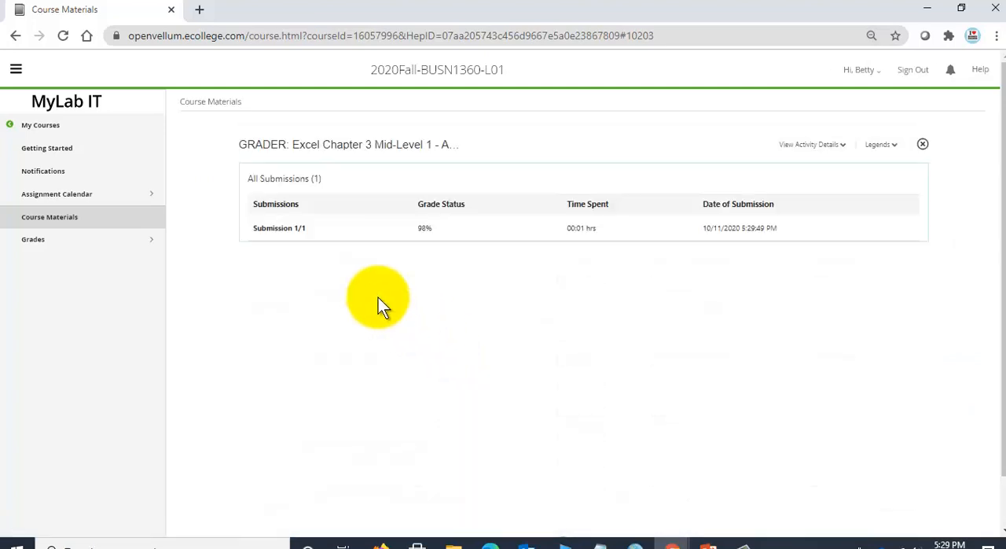
click(296, 231)
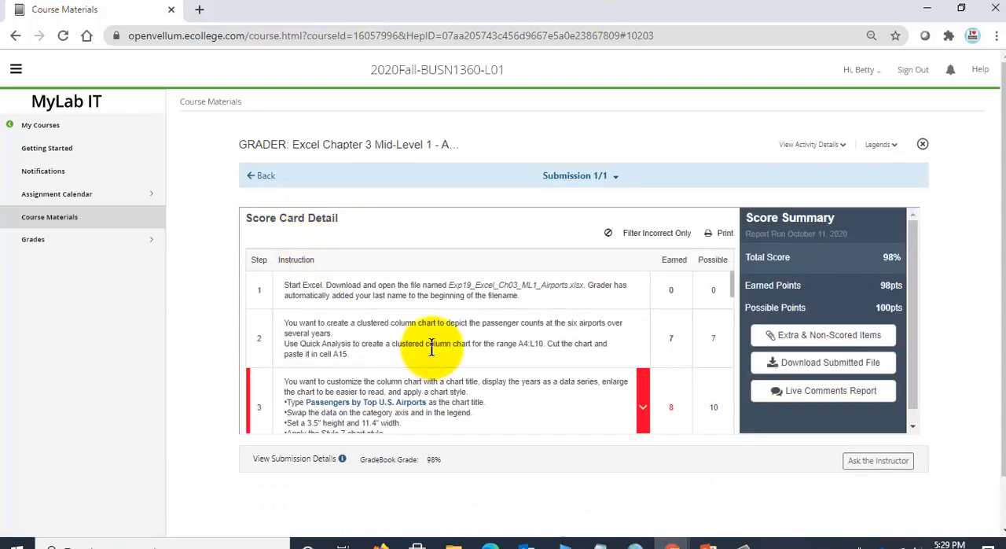
- Examine the incorrectly scored step 3 in the score card, including its chart title, data swap, size and chart style requirements
scroll(431, 348, down, 1)
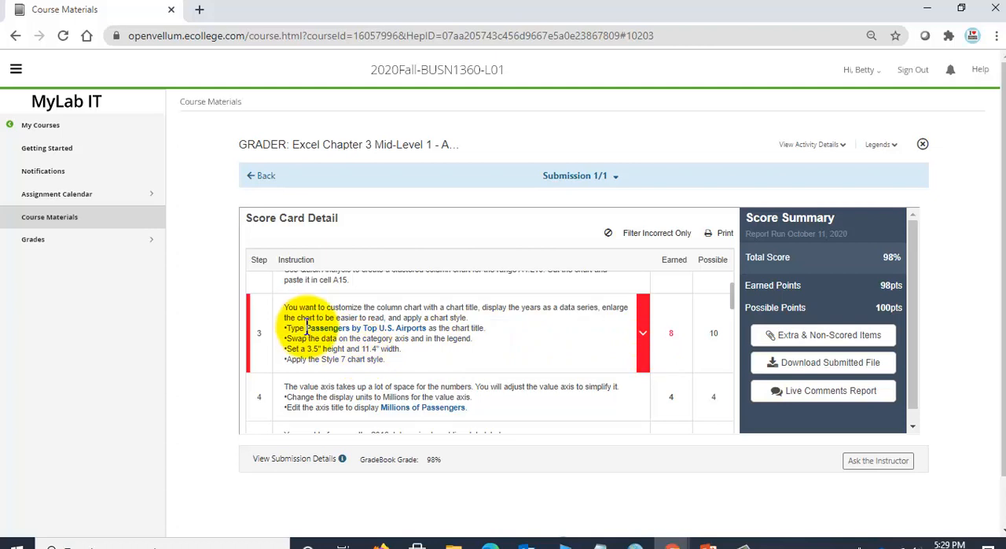
scroll(359, 360, down, 2)
scroll(382, 354, up, 2)
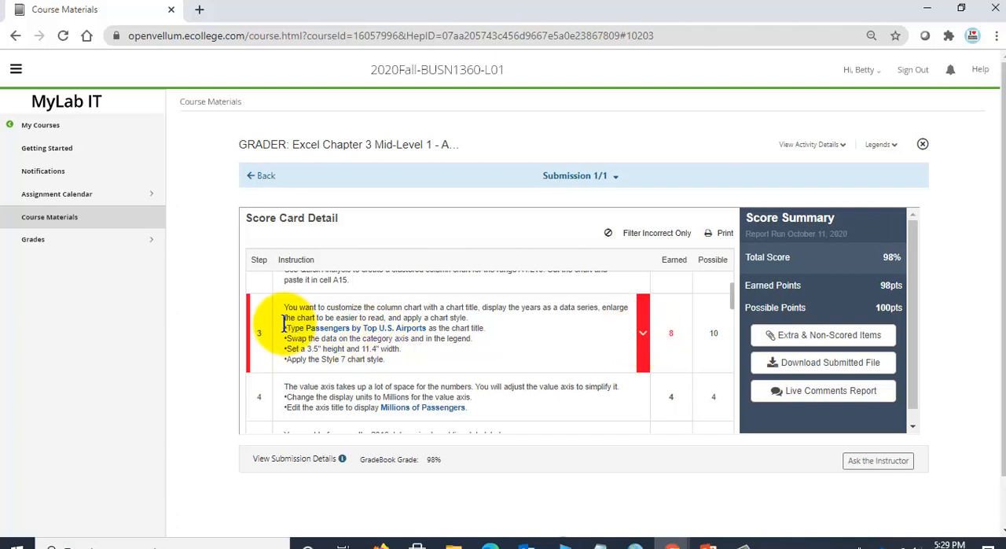
drag(306, 328, 425, 328)
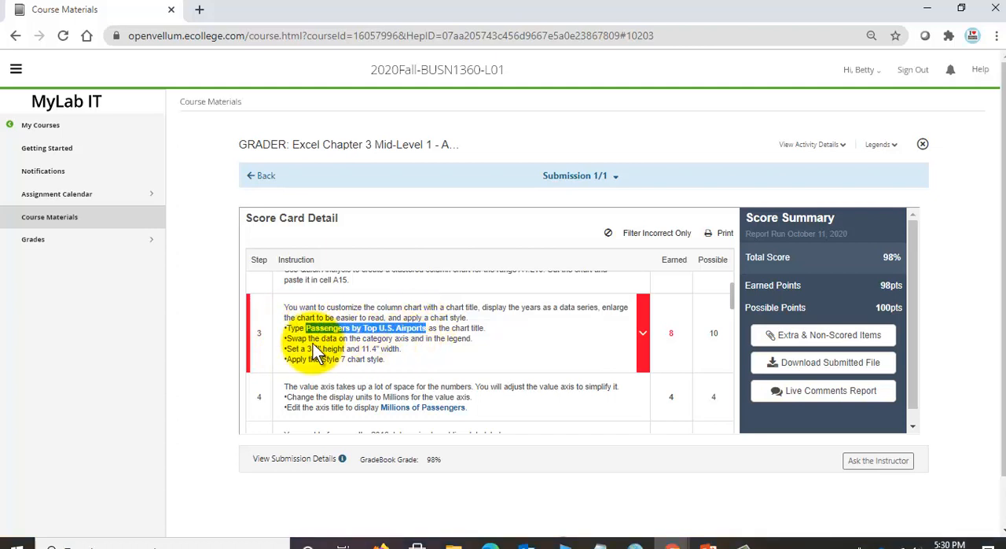
drag(319, 338, 451, 338)
click(402, 330)
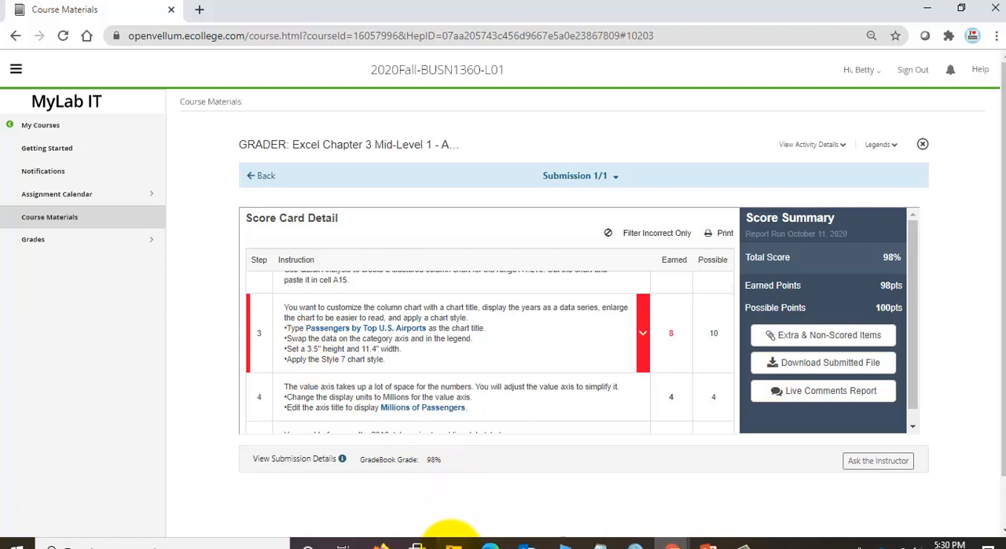
- Reopen the submitted Airports workbook from File Explorer in Excel and go to the Passenger sheet
click(454, 546)
double_click(440, 243)
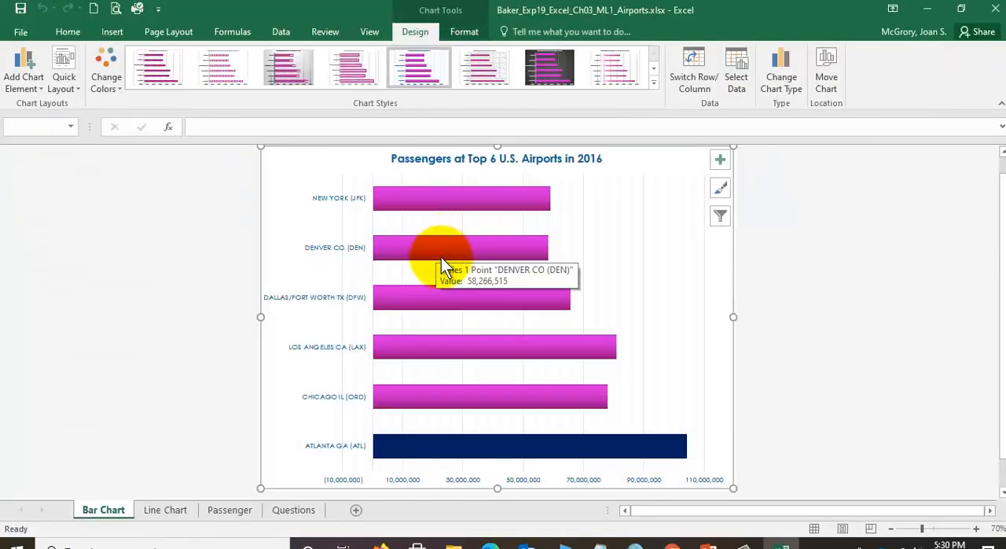
click(166, 511)
click(237, 515)
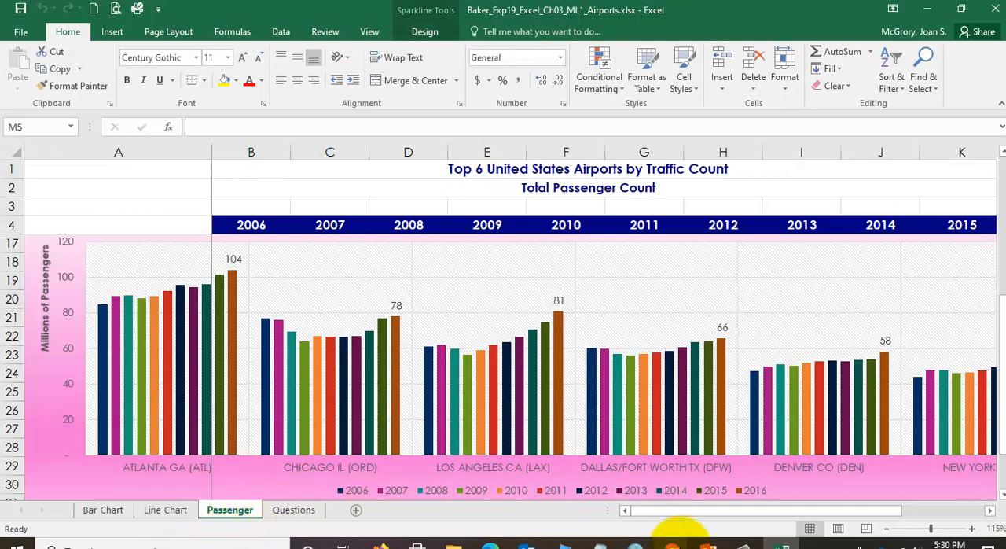
- Recheck the step 3 requirements in the Chrome score card and return to the Airports workbook in Excel
mouse_move(670, 543)
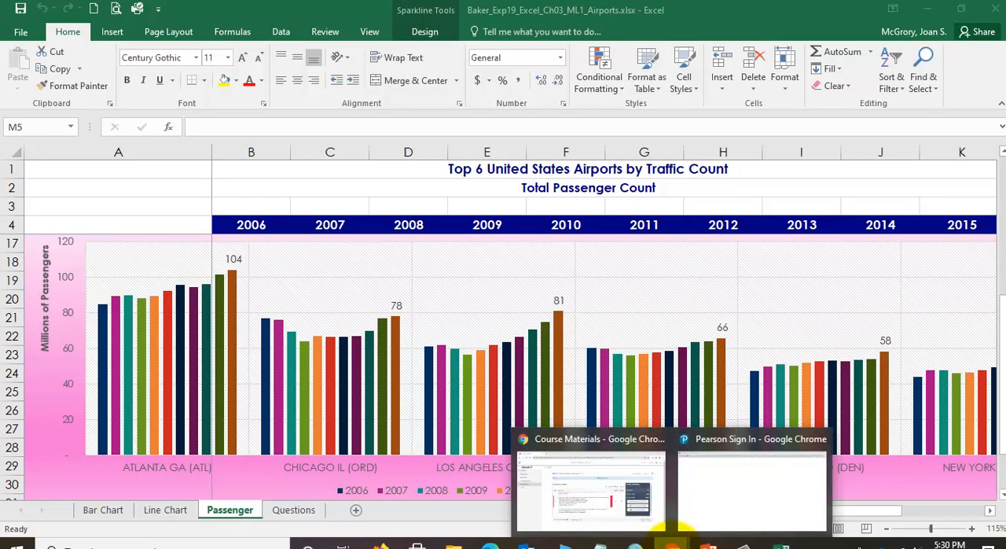
click(654, 503)
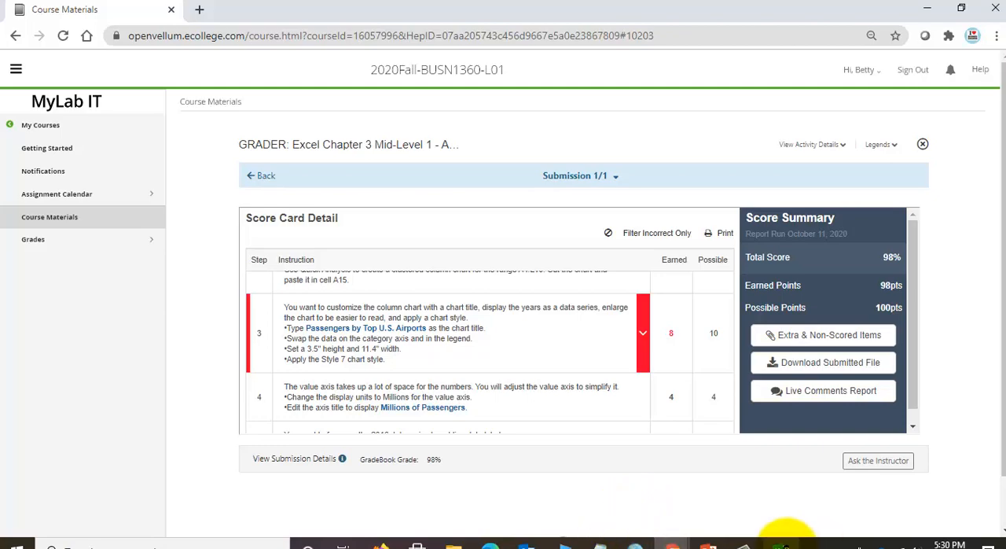
click(780, 544)
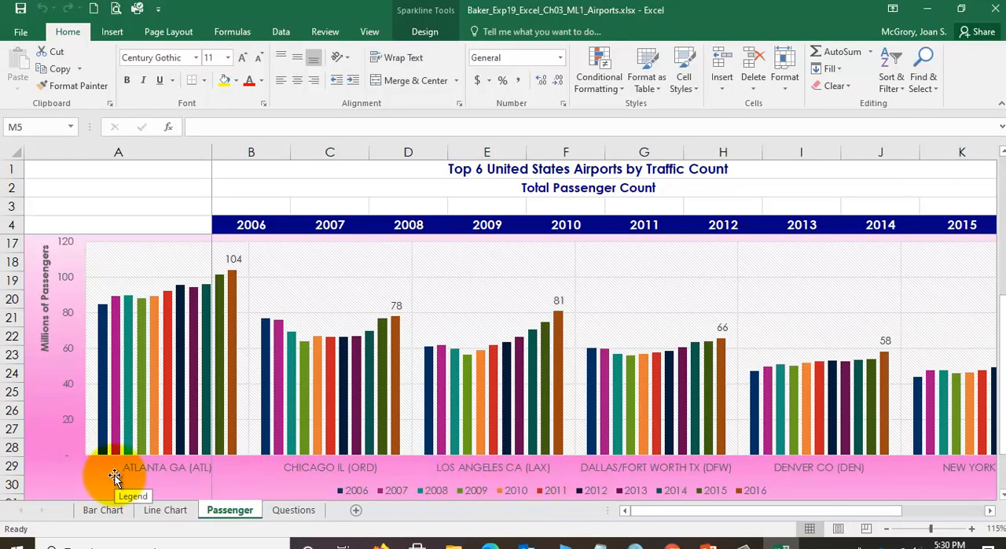
- Set the height of the Passengers by Top U.S. Airports column chart on the Passenger sheet to 3.5"
scroll(475, 449, up, 1)
scroll(476, 452, up, 2)
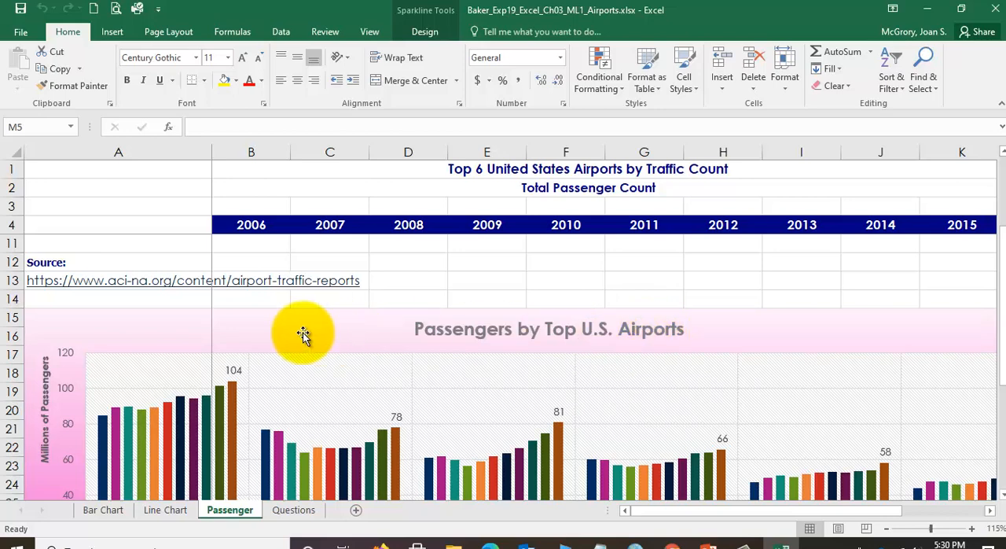
click(178, 333)
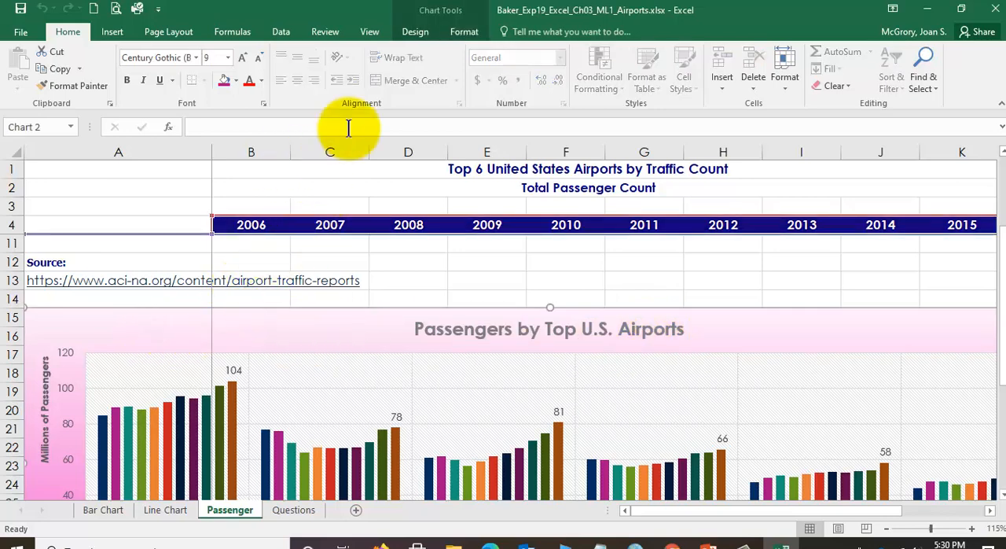
click(444, 16)
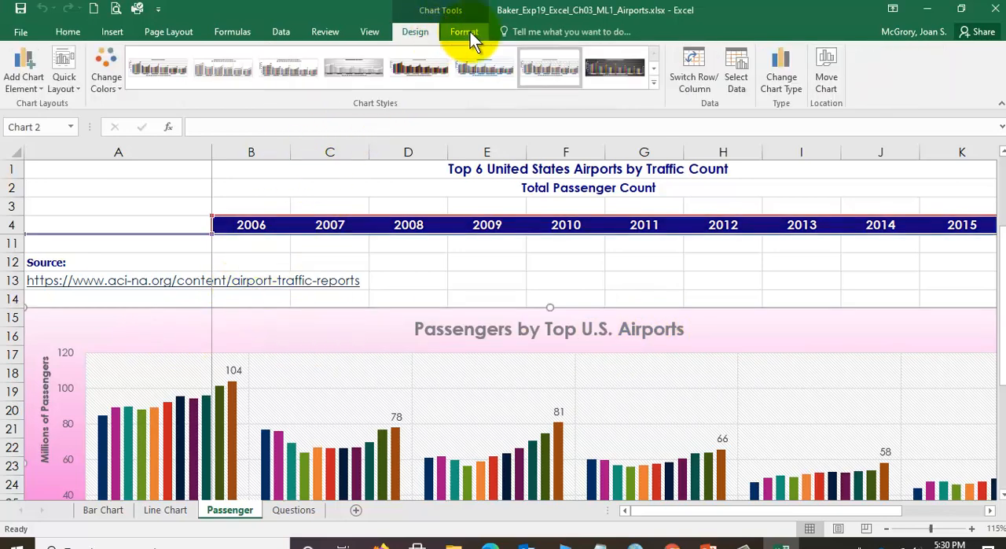
click(465, 33)
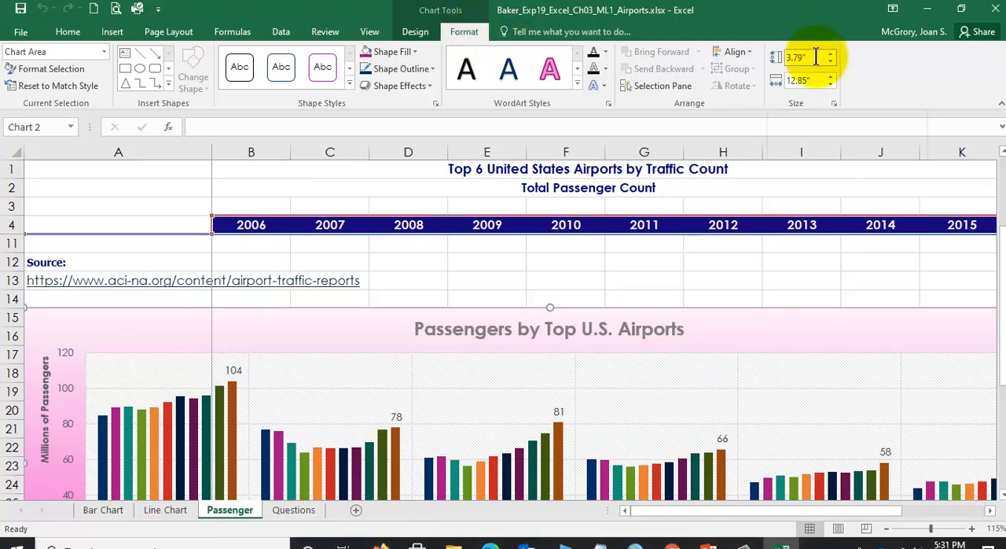
click(816, 56)
text(3.5)
key(Return)
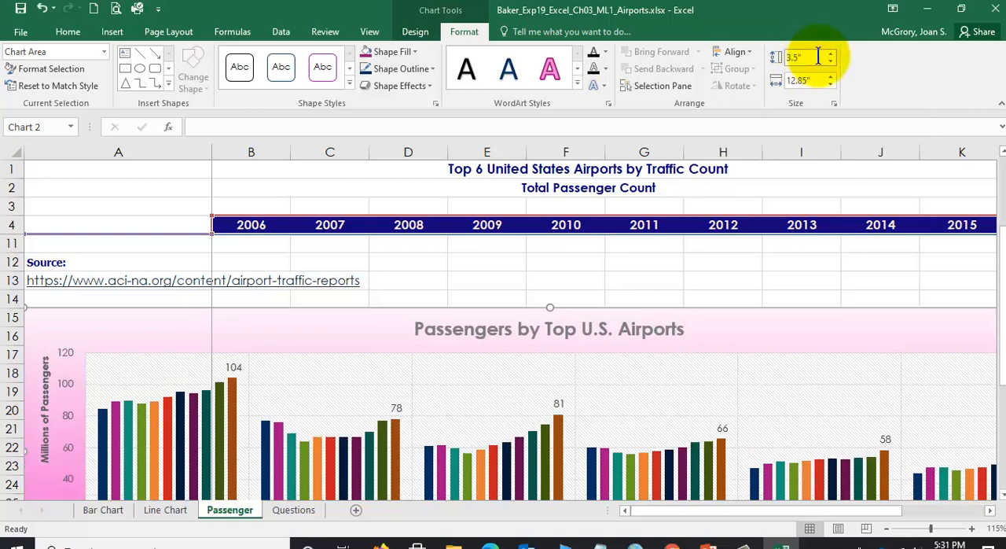
- Set the column chart's width to 11.4", and save and close the Airports workbook
click(814, 82)
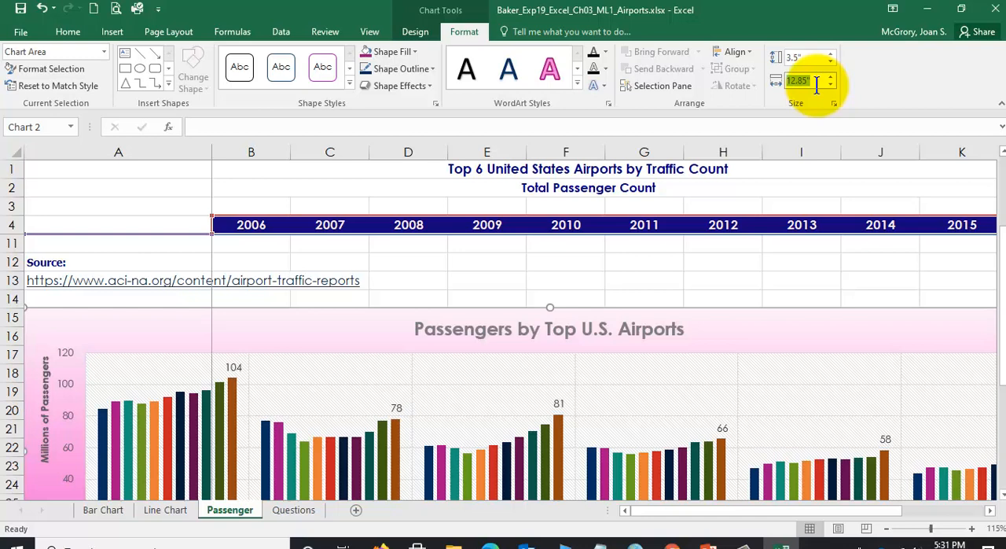
text(11.4)
key(Return)
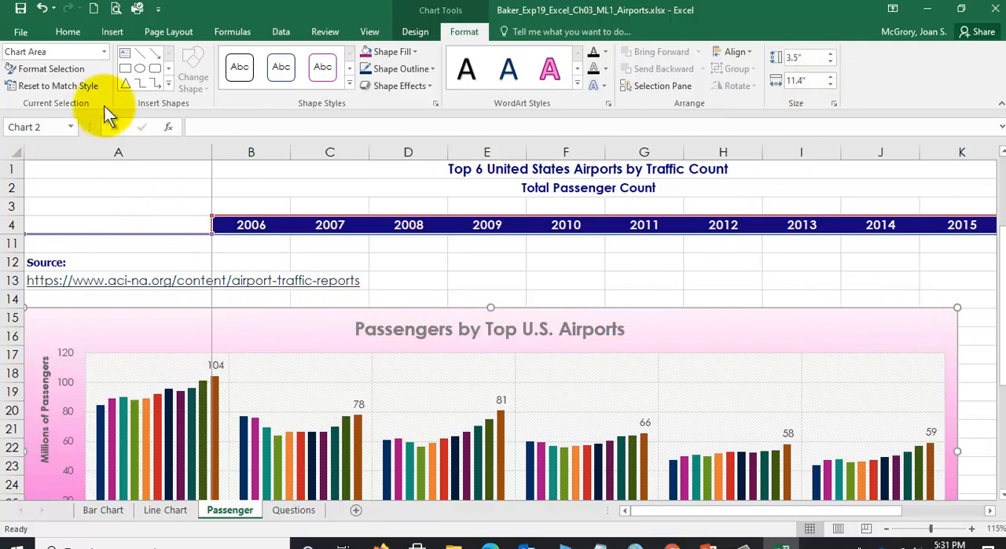
click(22, 12)
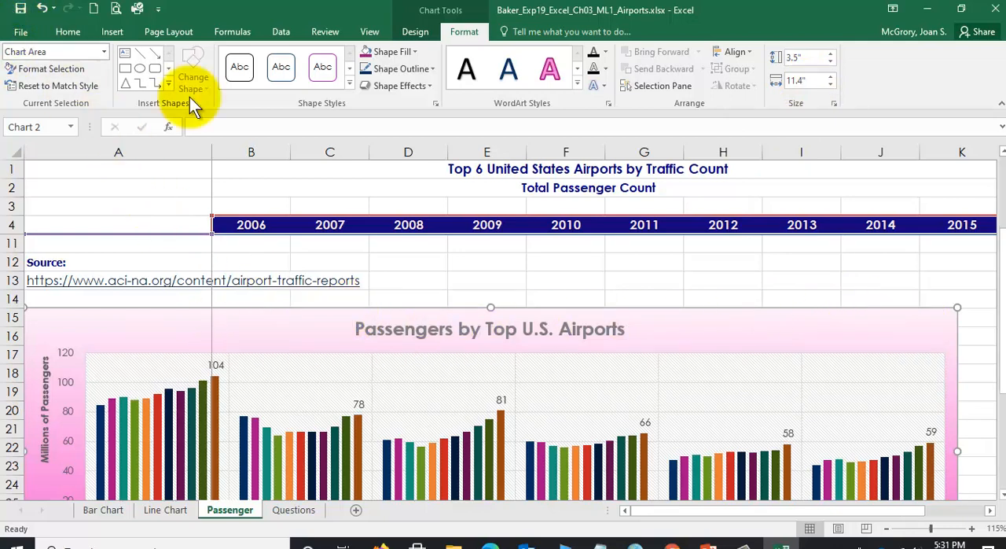
click(994, 10)
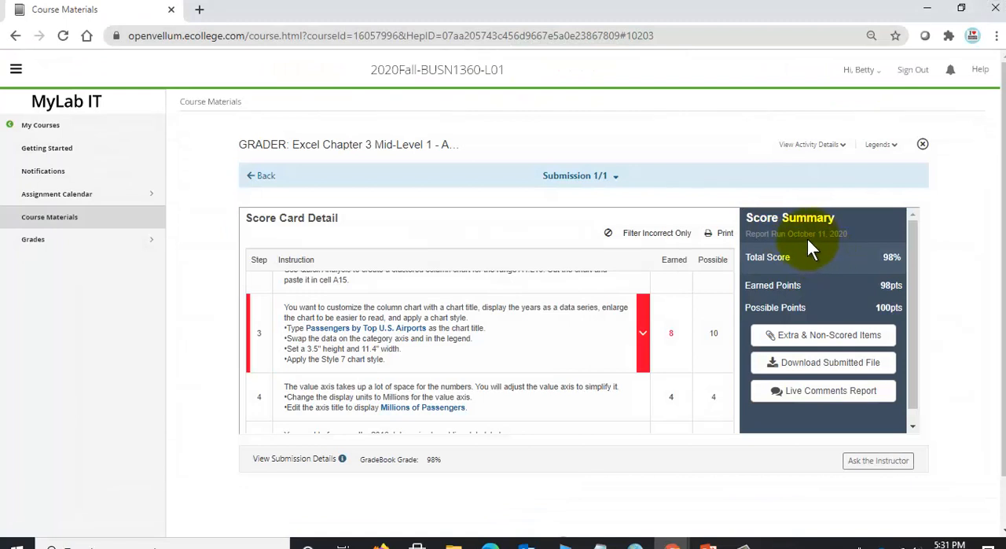
- Examine the detailed feedback for step 3 and review the remaining score card steps through step 20
click(764, 360)
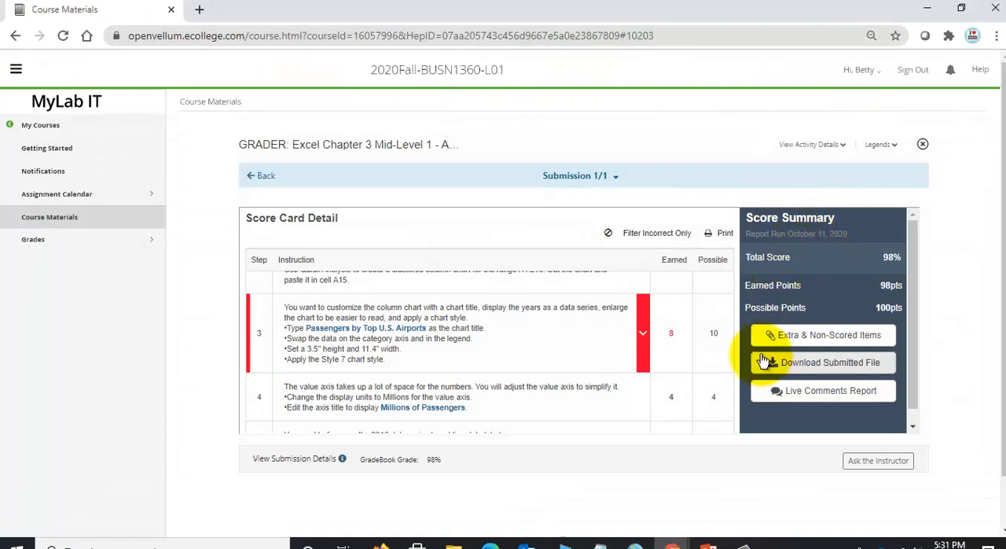
click(642, 334)
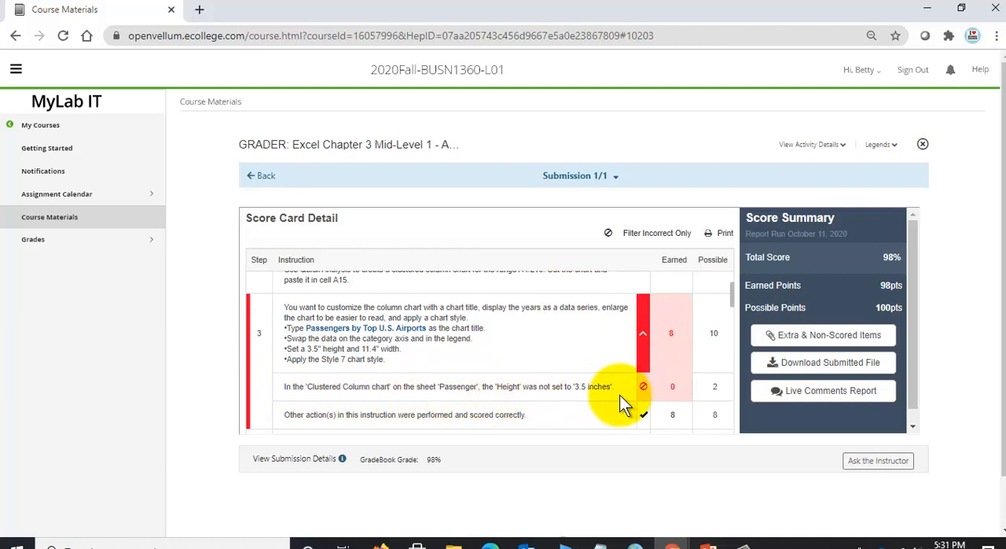
scroll(594, 393, down, 3)
scroll(594, 393, up, 2)
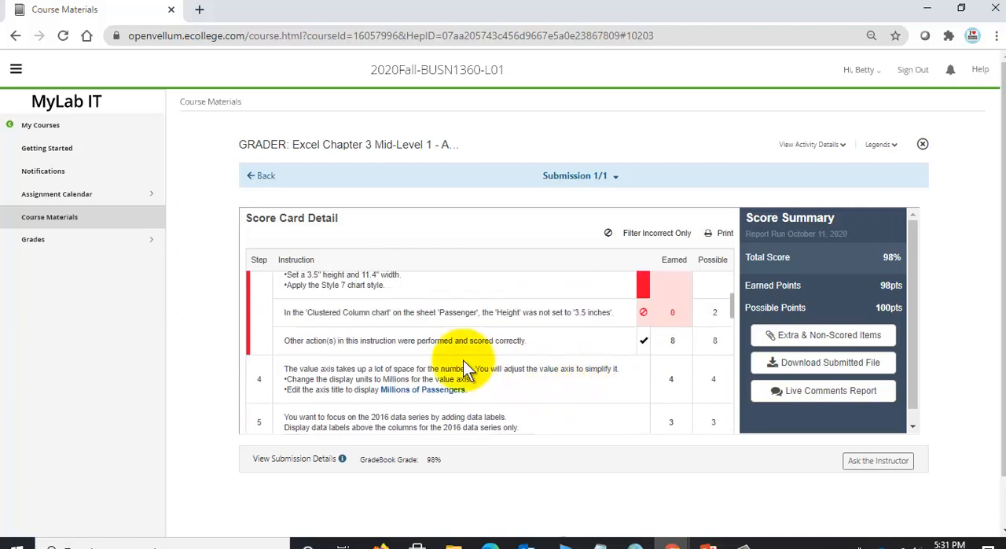
scroll(522, 375, down, 3)
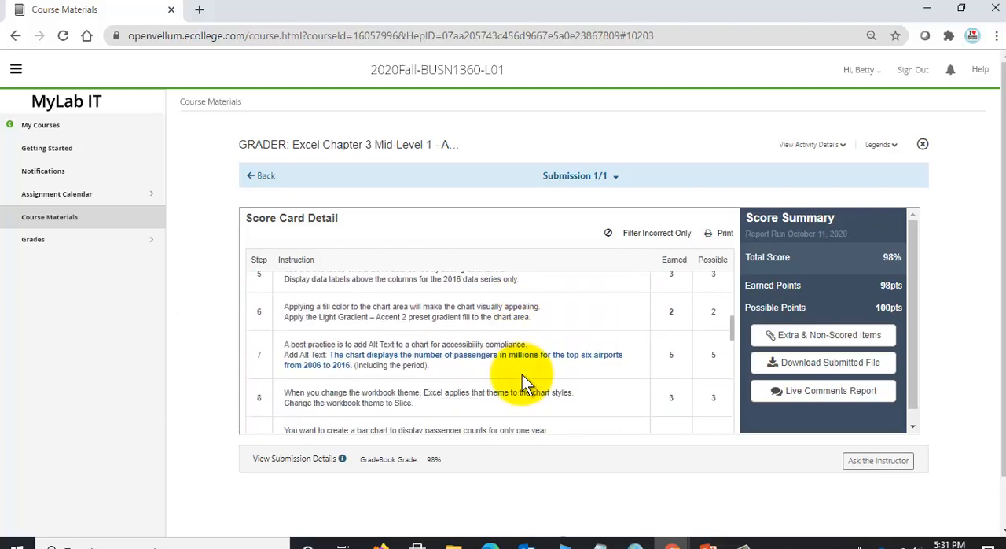
scroll(522, 375, down, 5)
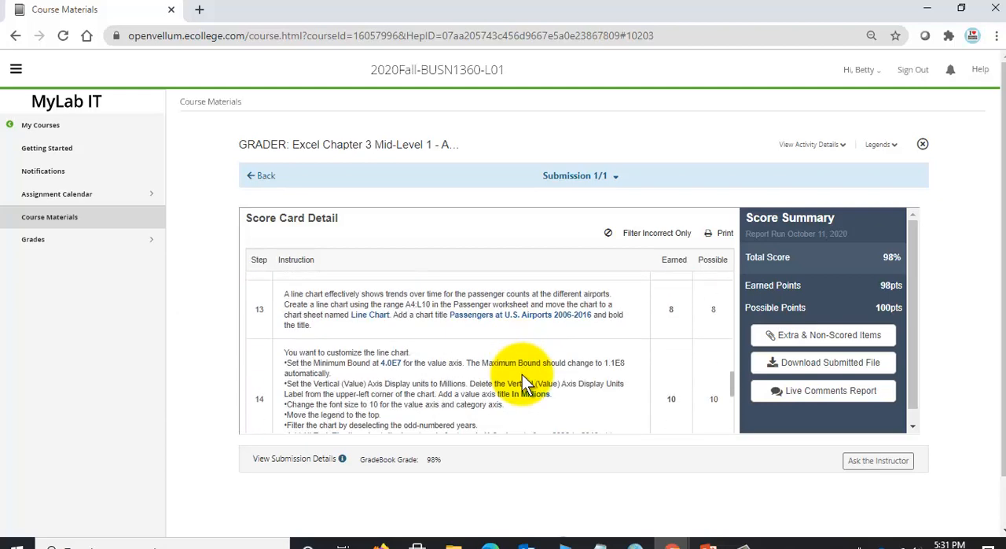
scroll(522, 375, down, 5)
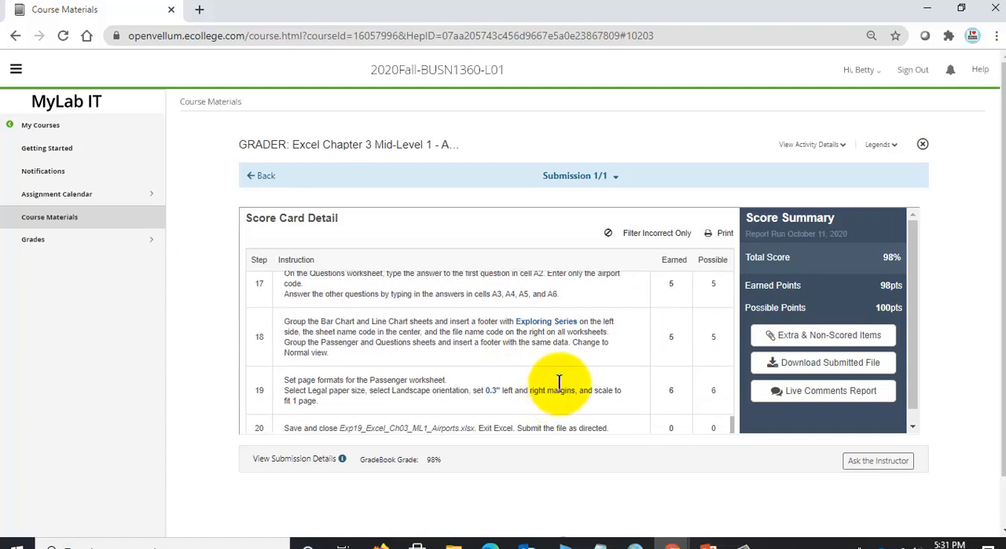
- Reopen the GRADER: Excel Chapter 3 Mid-Level 1 - Airports assignment from the Excel Chapter 3 folder in Course Materials
click(60, 224)
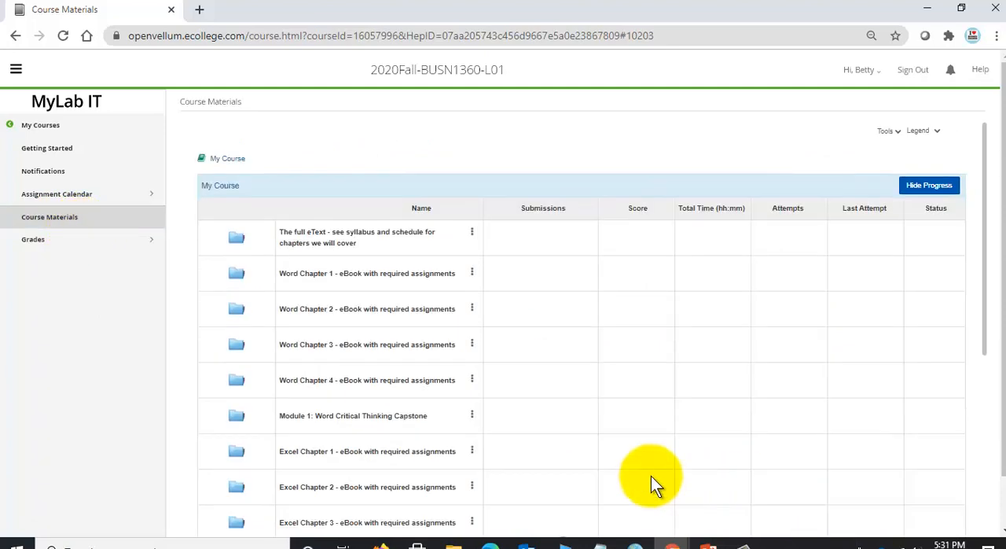
scroll(437, 446, down, 3)
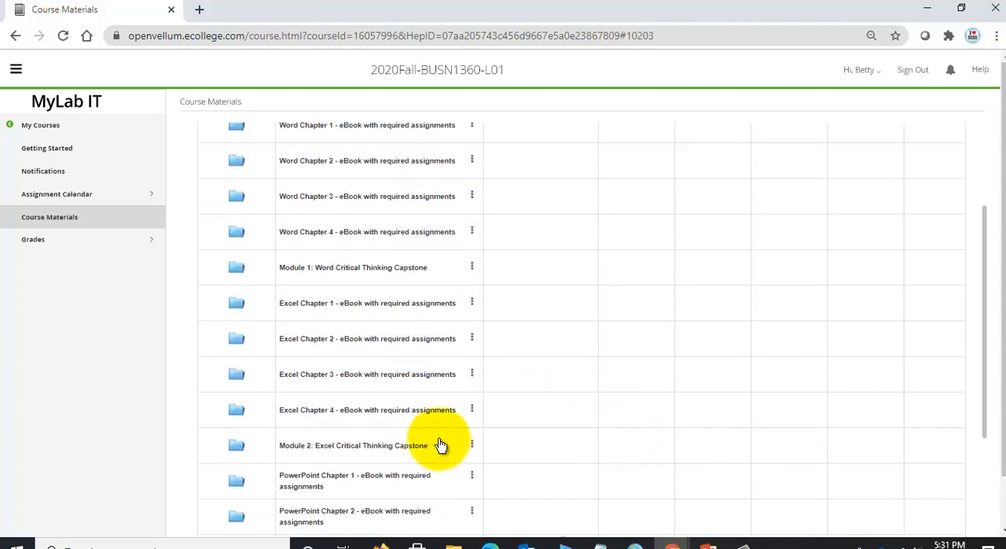
click(340, 376)
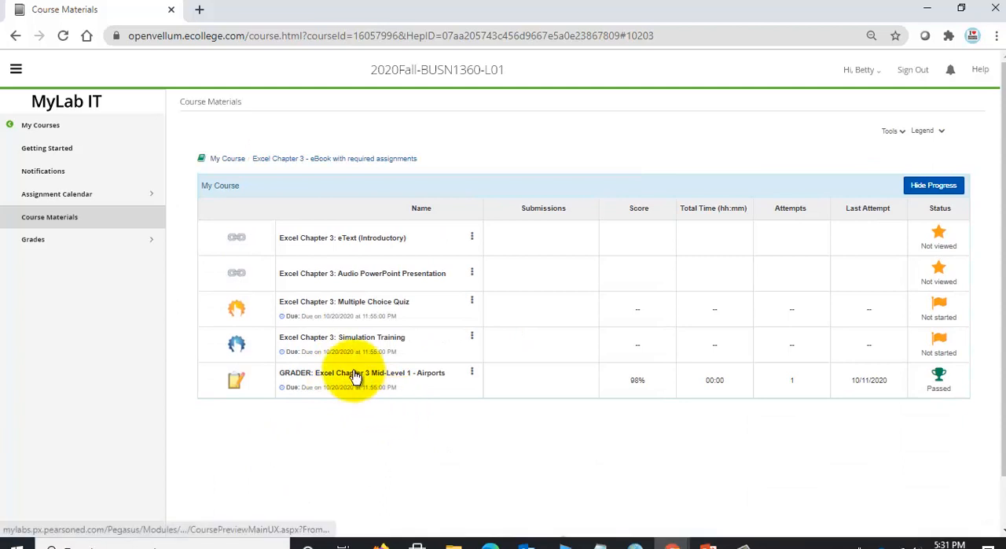
click(396, 373)
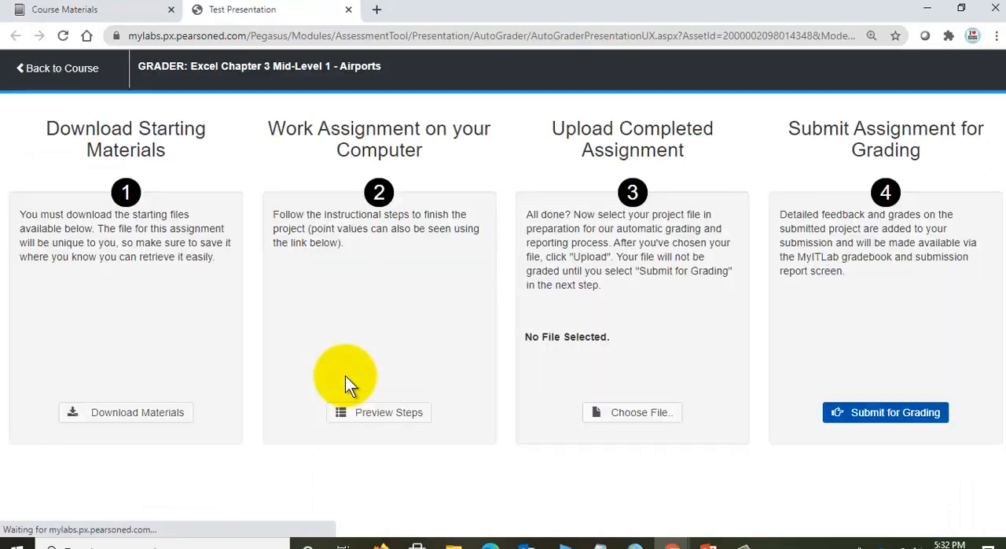
- Upload the corrected Airports workbook from the Excel-3 folder and submit it for grading, leaving the assignment closed
click(617, 410)
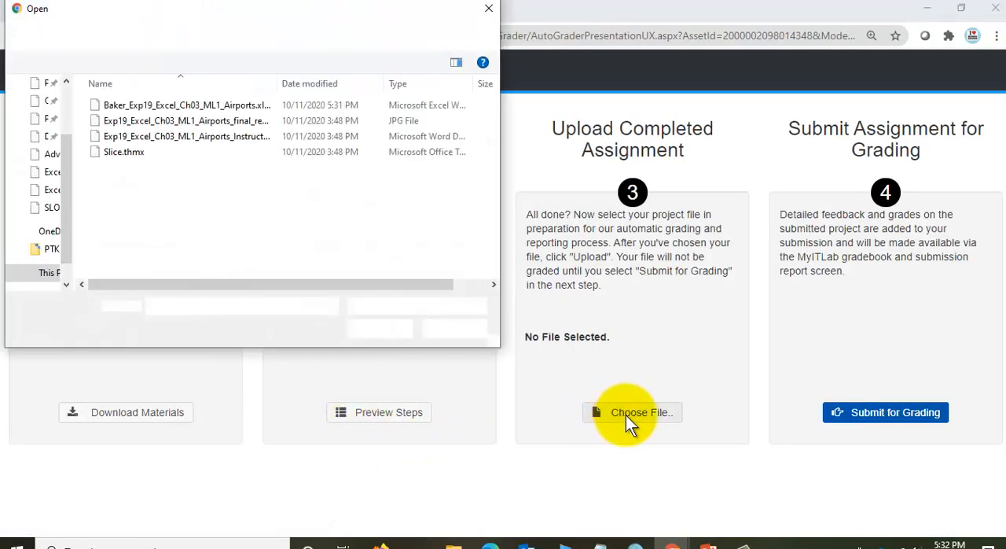
click(166, 115)
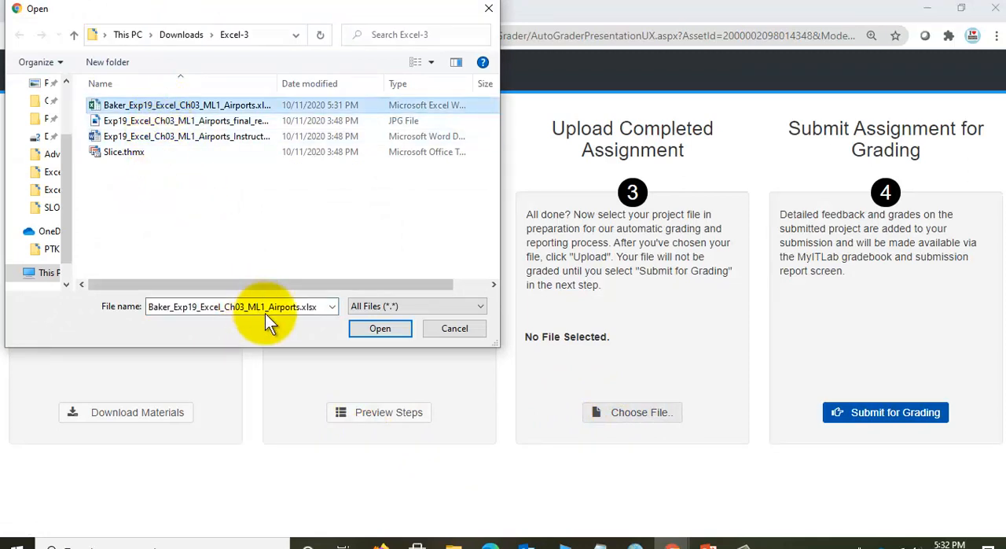
click(380, 328)
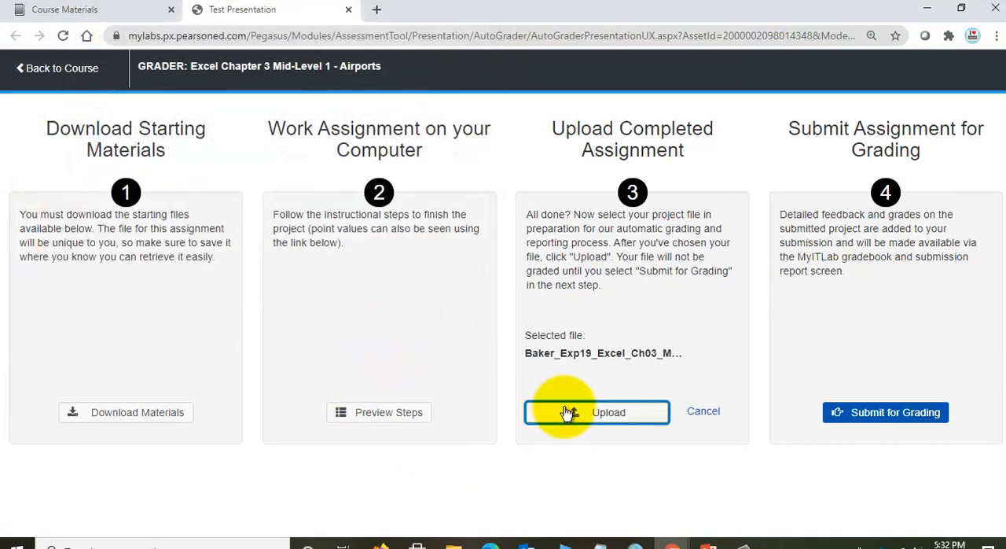
click(560, 411)
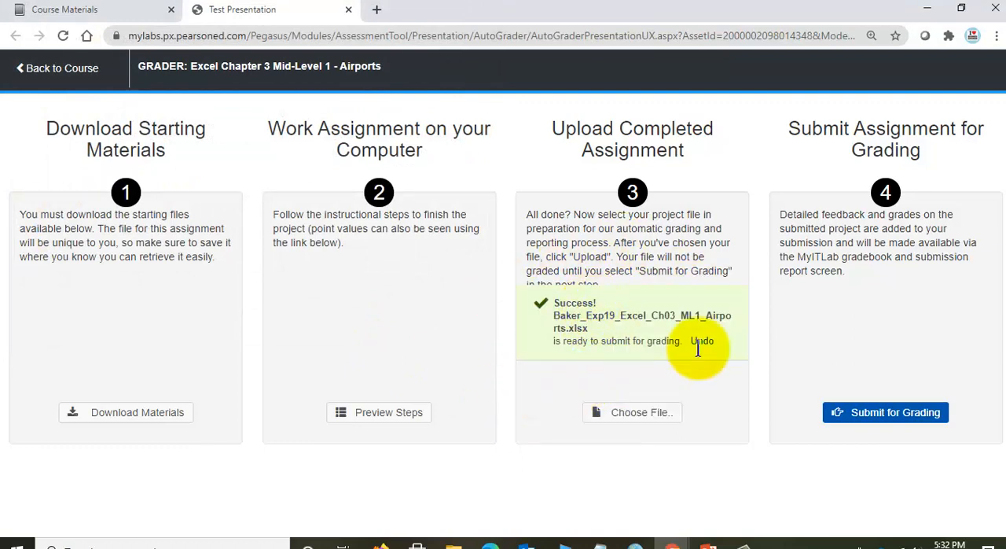
click(903, 414)
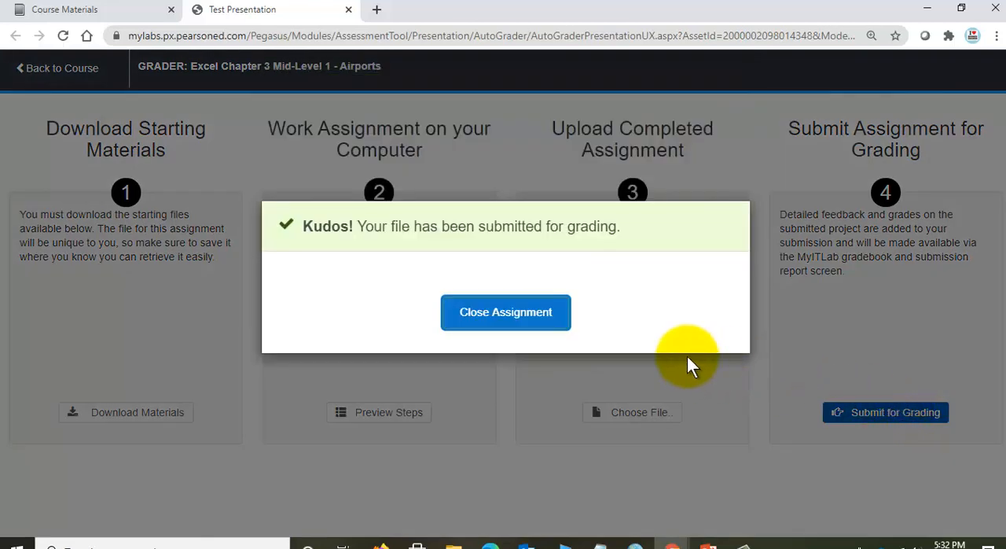
click(534, 323)
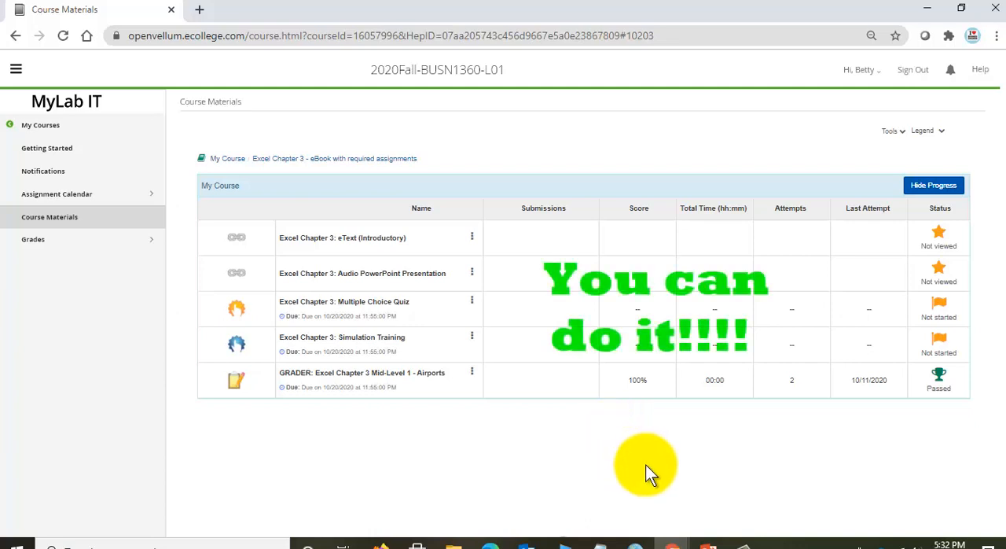
- Switch to the Excel-3-Grader-How-to-Make-a-Perfect-Score presentation in PowerPoint and show slide 2
click(707, 544)
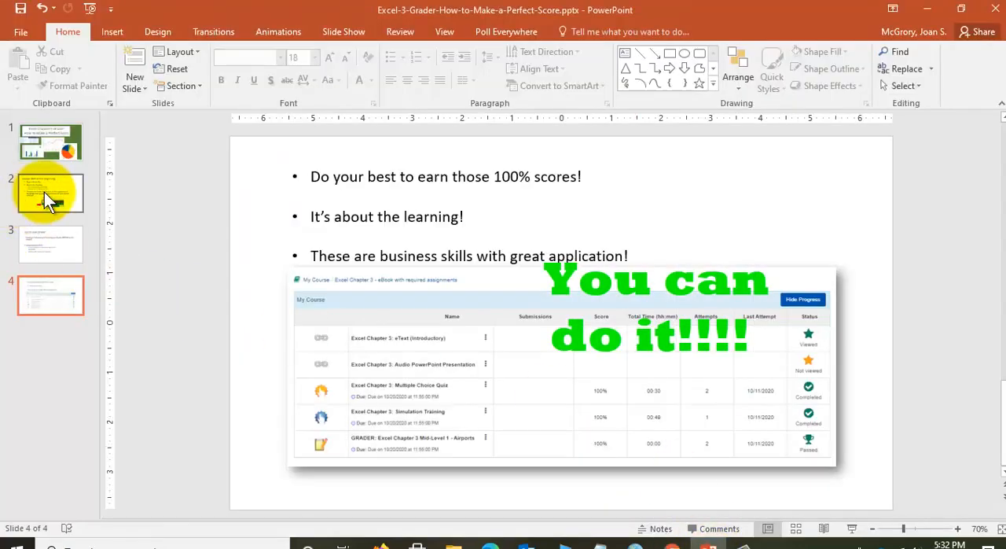
click(45, 193)
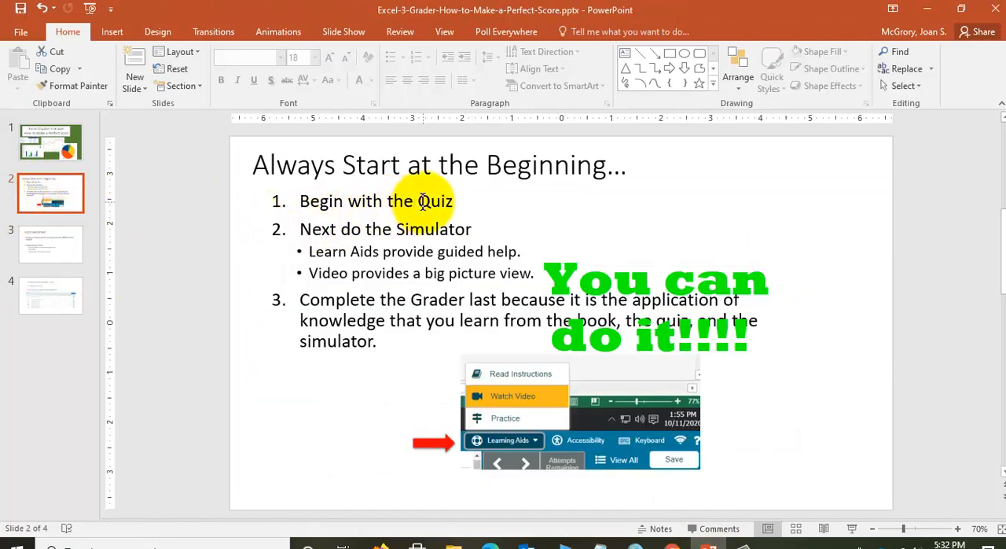